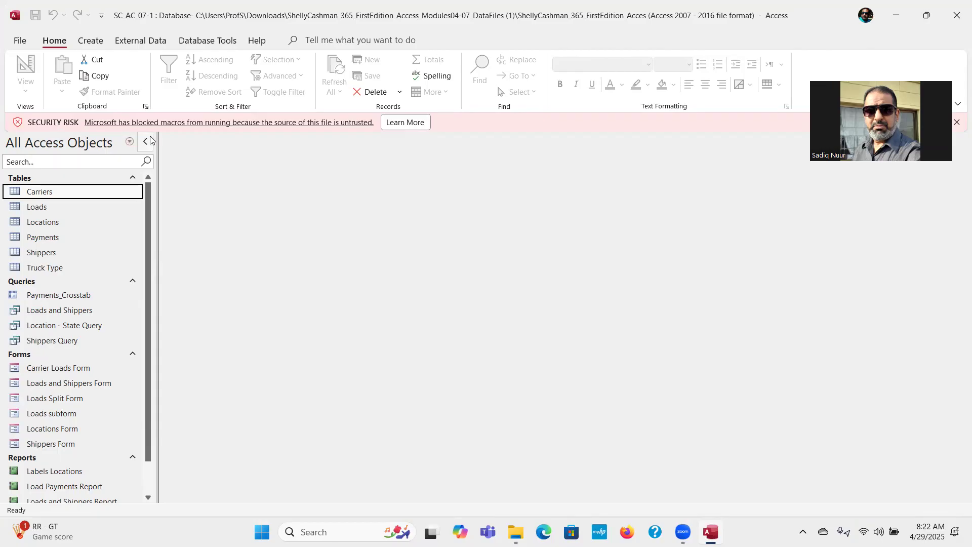
# Start saving a copy of the database in the default Access Database format, choosing the Access Lecture folder in Documents
pyautogui.press('ctrl')
pyautogui.press('ctrl')
pyautogui.click(19, 42)
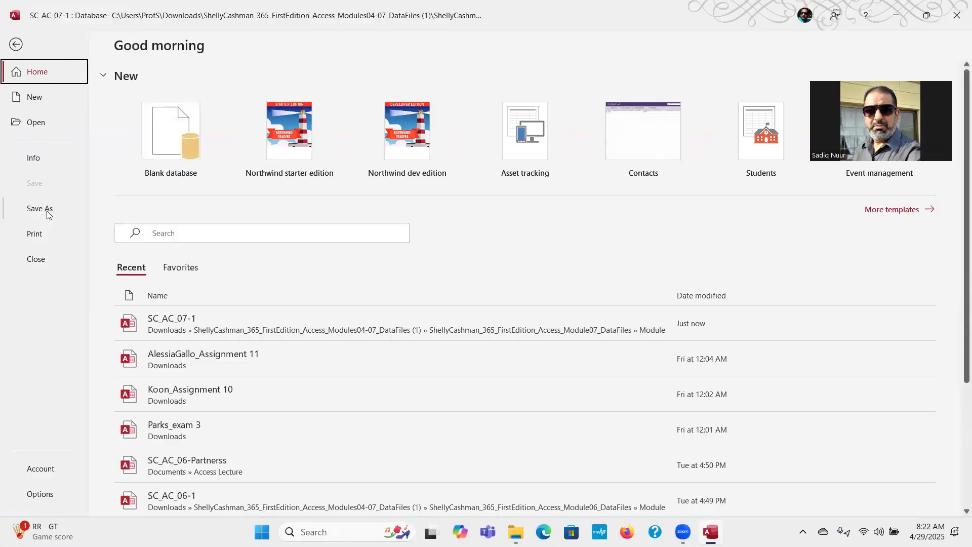
pyautogui.click(48, 215)
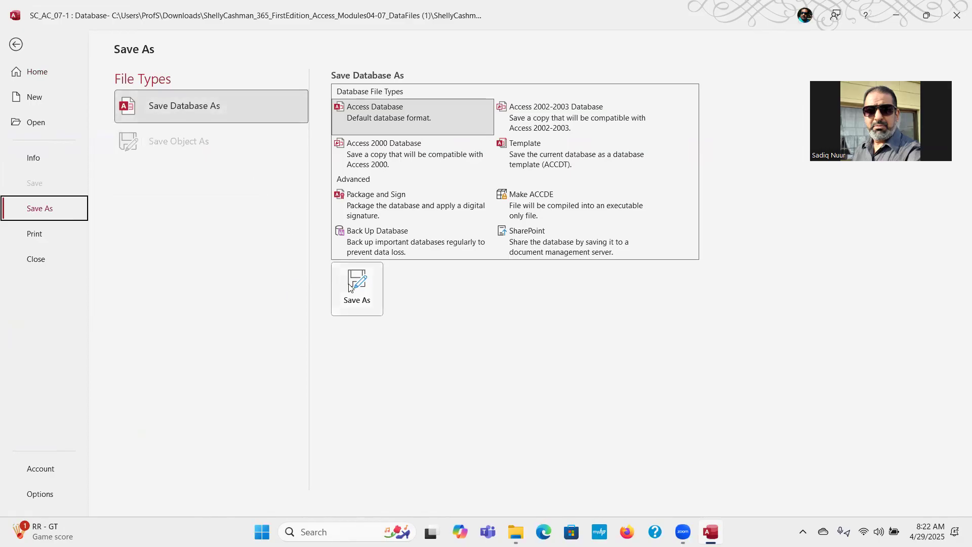
pyautogui.click(362, 302)
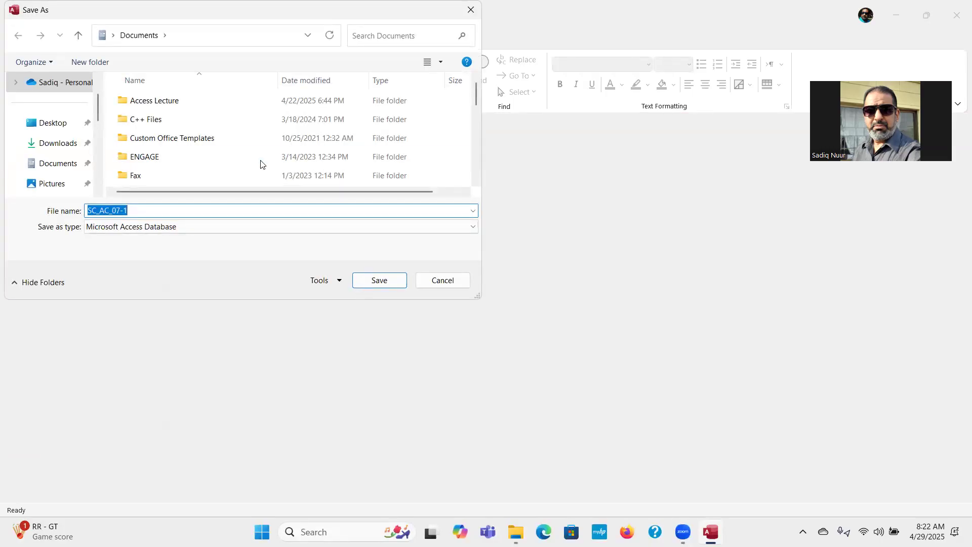
pyautogui.doubleClick(172, 103)
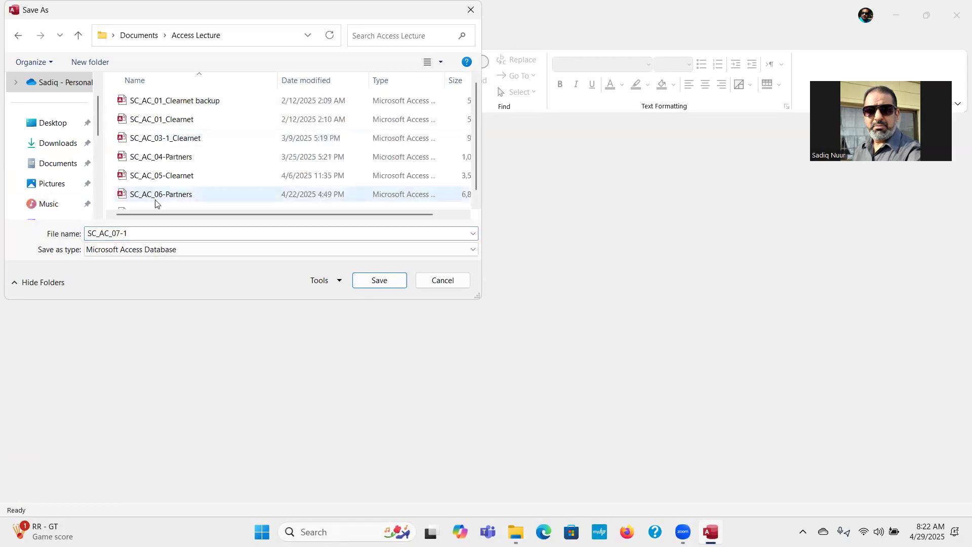
# Save the database copy as SC_AC_07-Clearnet and enable its blocked content
pyautogui.doubleClick(134, 235)
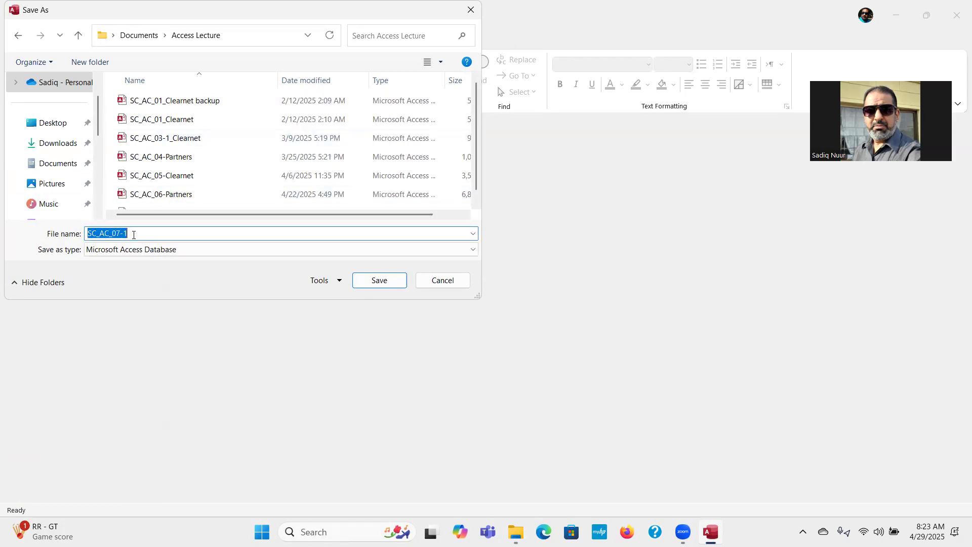
pyautogui.click(134, 234)
pyautogui.press('BackSpace')
pyautogui.write('le')
pyautogui.press('BackSpace')
pyautogui.press('BackSpace')
pyautogui.write('Clearnet')
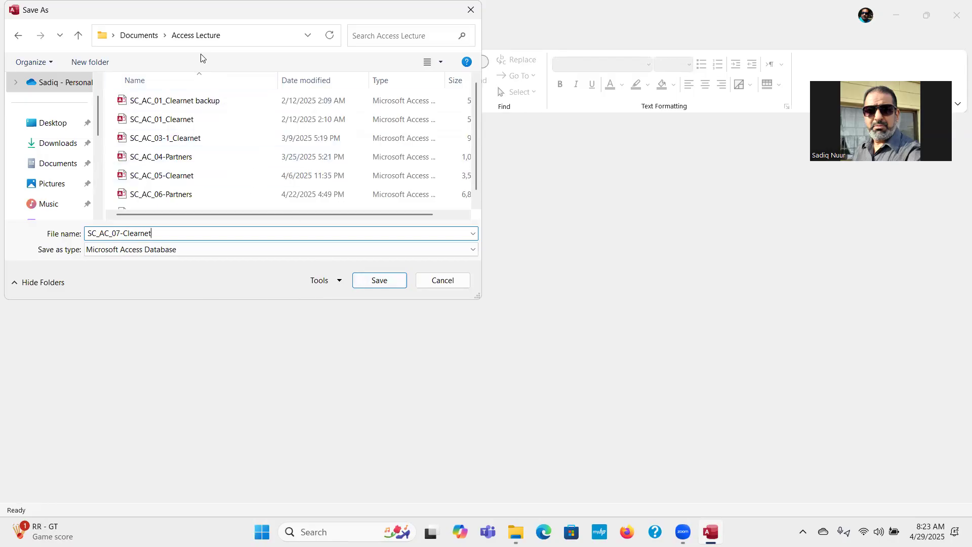
pyautogui.click(378, 280)
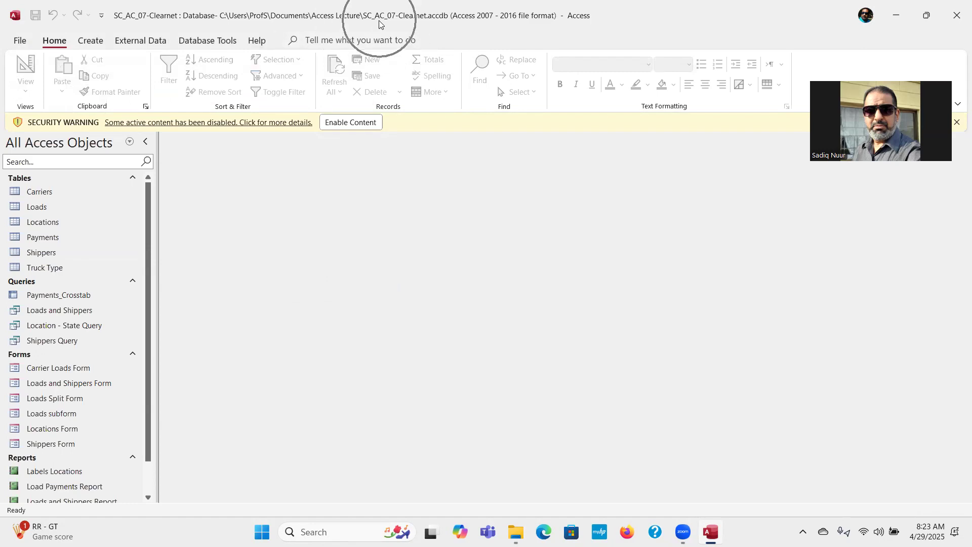
pyautogui.click(364, 125)
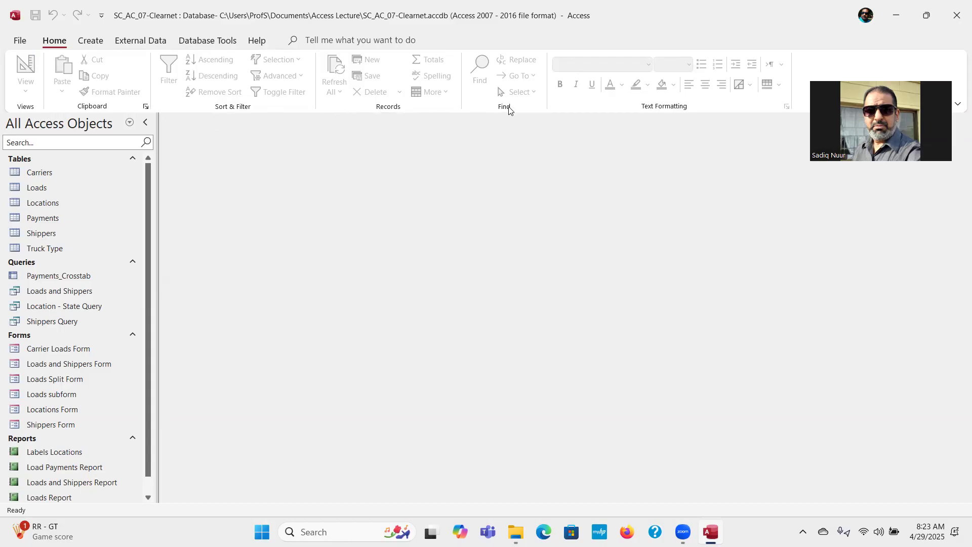
pyautogui.click(398, 97)
pyautogui.click(262, 82)
pyautogui.click(101, 70)
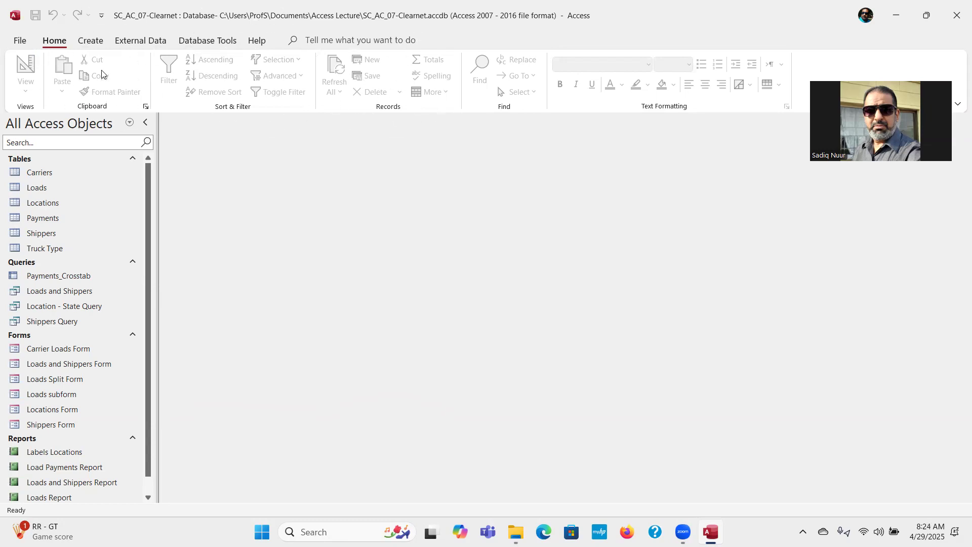
# Create a new blank form in Design view
pyautogui.click(91, 40)
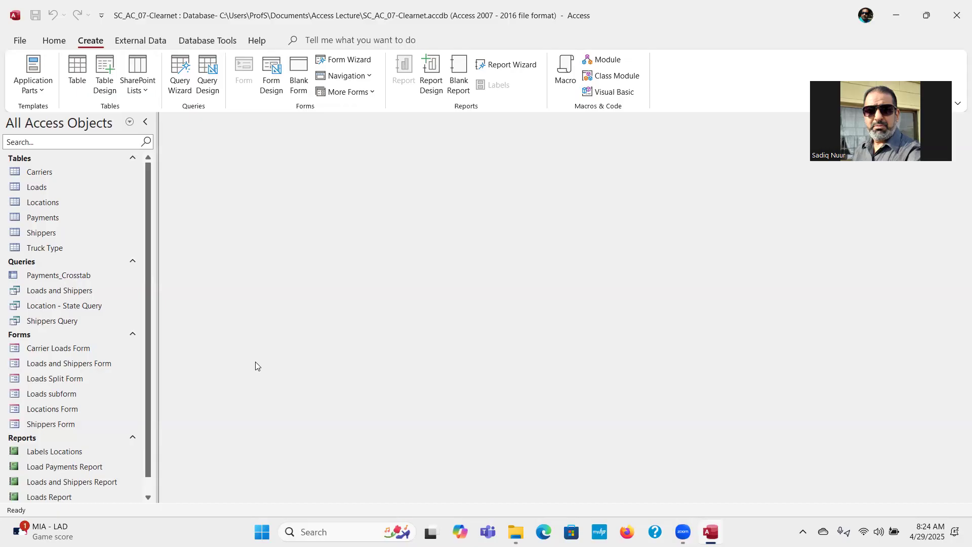
pyautogui.click(95, 45)
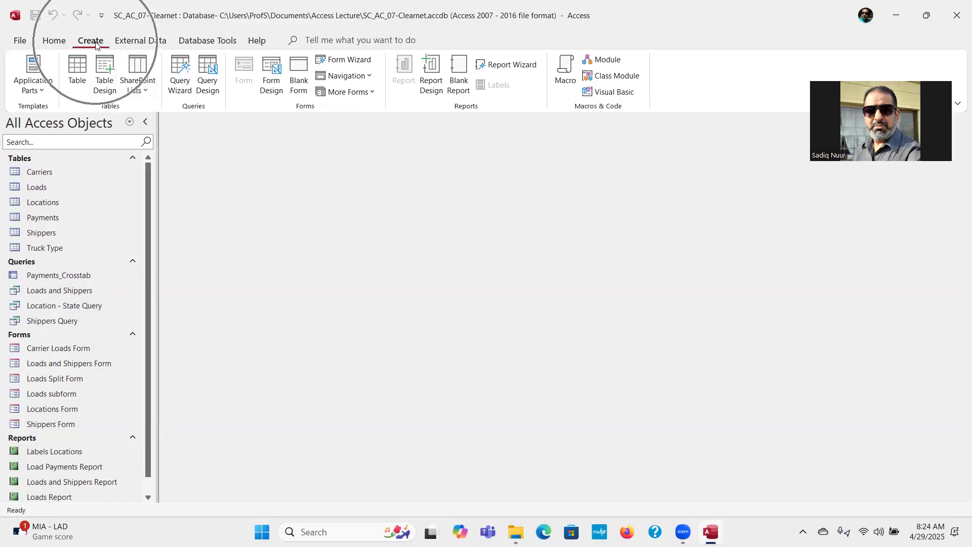
pyautogui.click(96, 44)
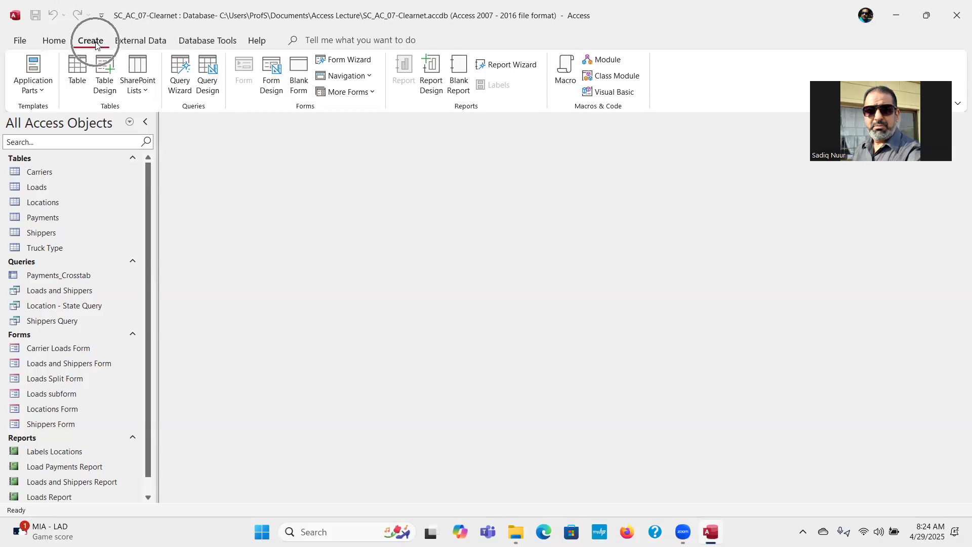
pyautogui.click(332, 111)
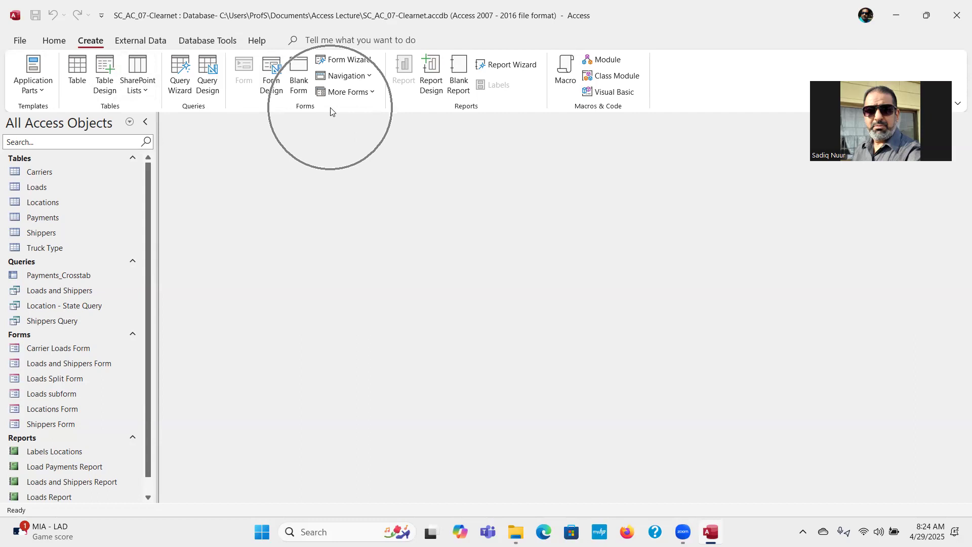
pyautogui.click(332, 111)
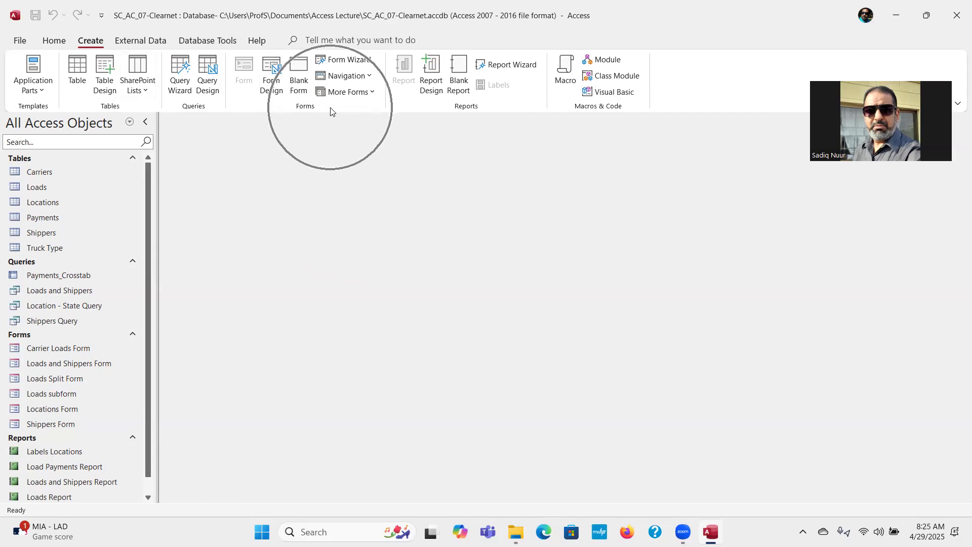
pyautogui.click(272, 73)
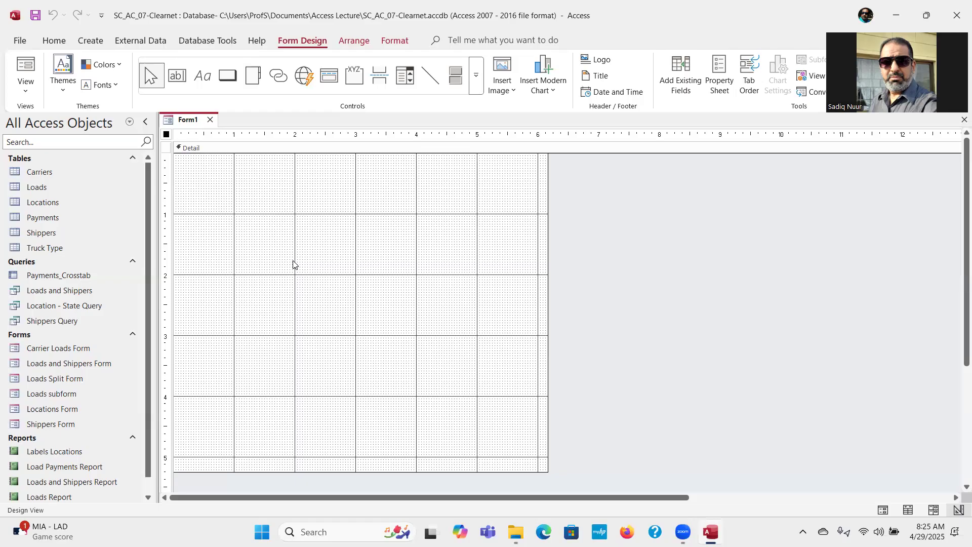
pyautogui.press('ctrl')
pyautogui.press('ctrl')
pyautogui.press('ctrl')
pyautogui.press('ctrl')
pyautogui.press('ctrl')
pyautogui.press('ctrl')
pyautogui.press('ctrl')
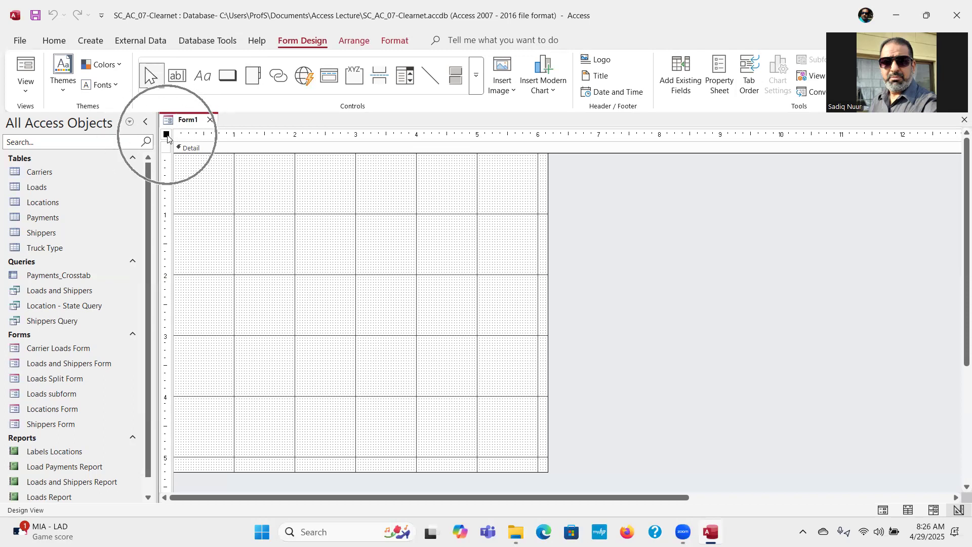
pyautogui.press('ctrl')
pyautogui.press('ctrl')
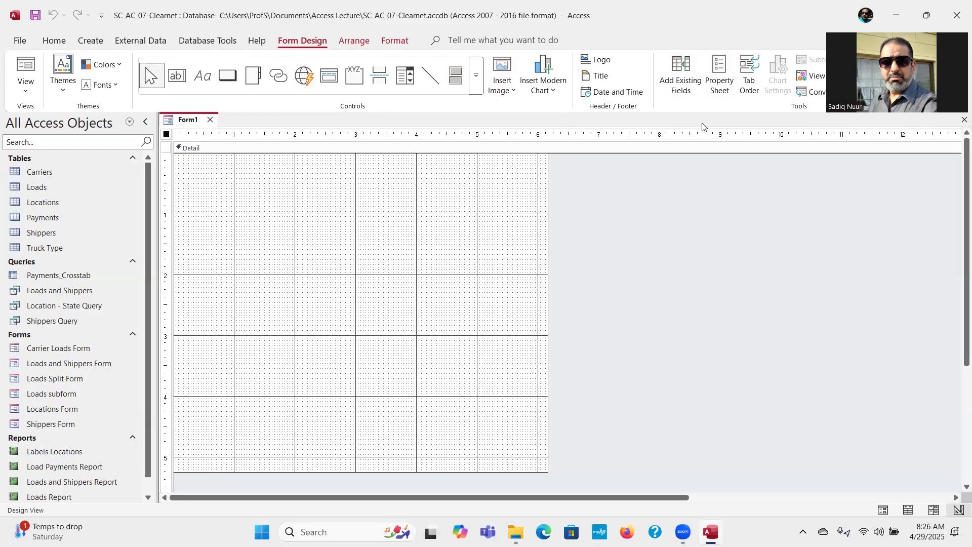
# Show the new form's full set of properties and set its record source to the Loads table
pyautogui.click(723, 73)
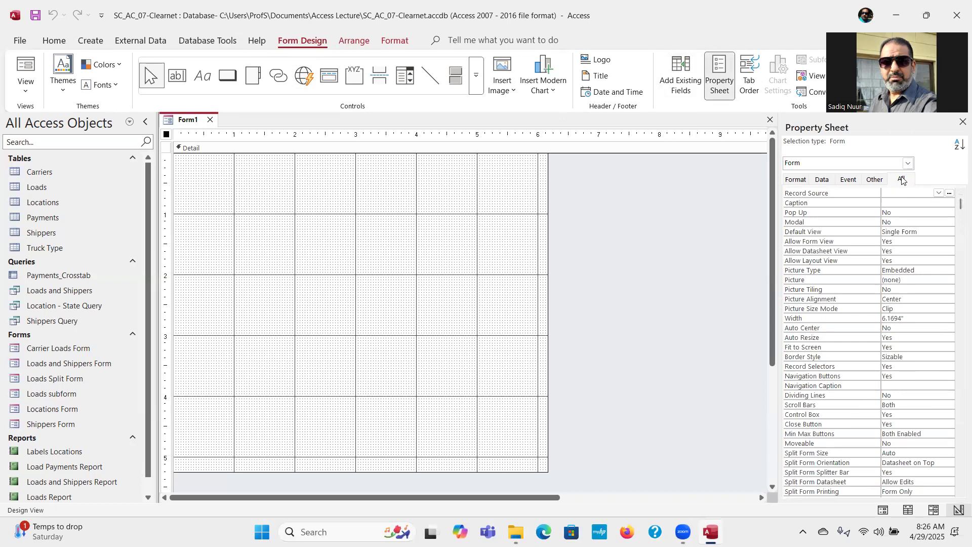
pyautogui.press('ctrl')
pyautogui.press('ctrl')
pyautogui.press('ctrl')
pyautogui.press('ctrl')
pyautogui.click(902, 183)
pyautogui.click(938, 193)
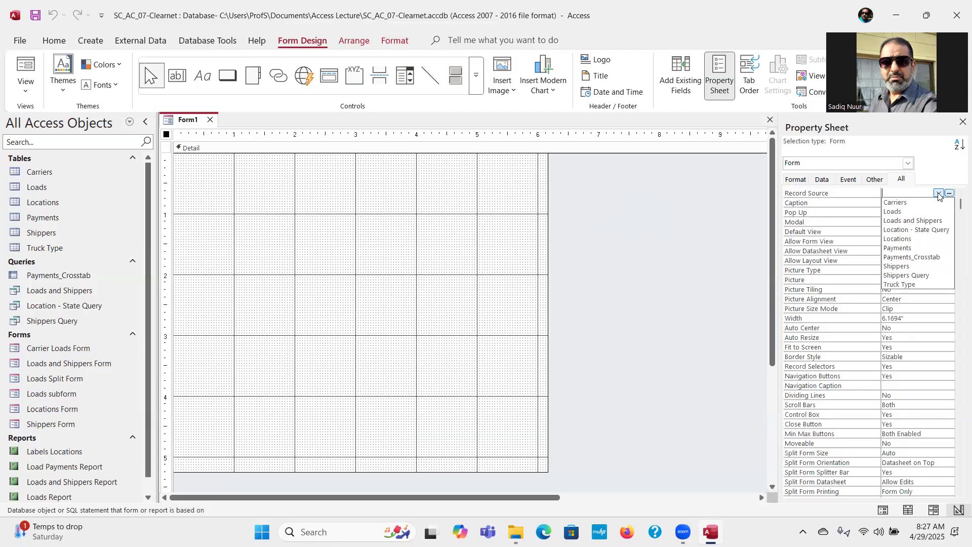
pyautogui.click(906, 212)
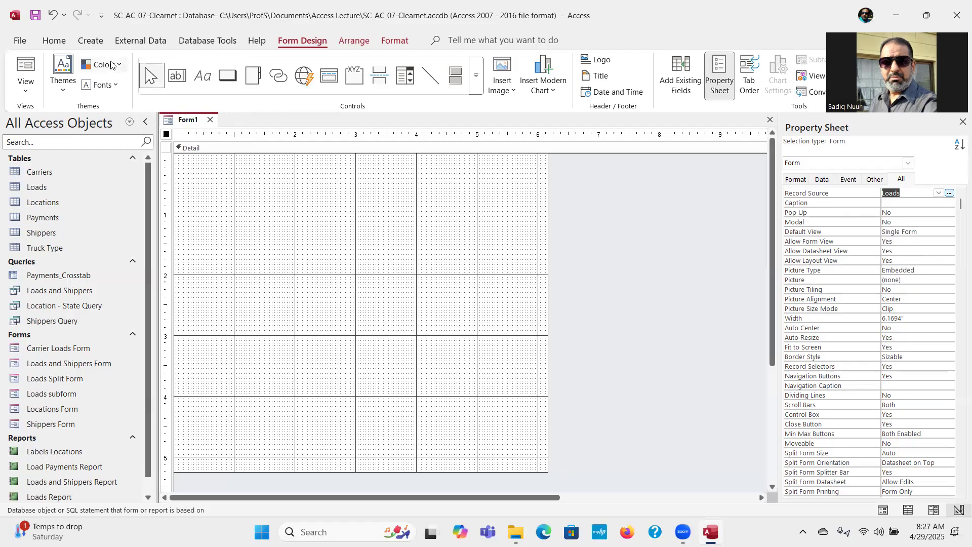
# Save the form under the name Loads Summary Form
pyautogui.click(35, 18)
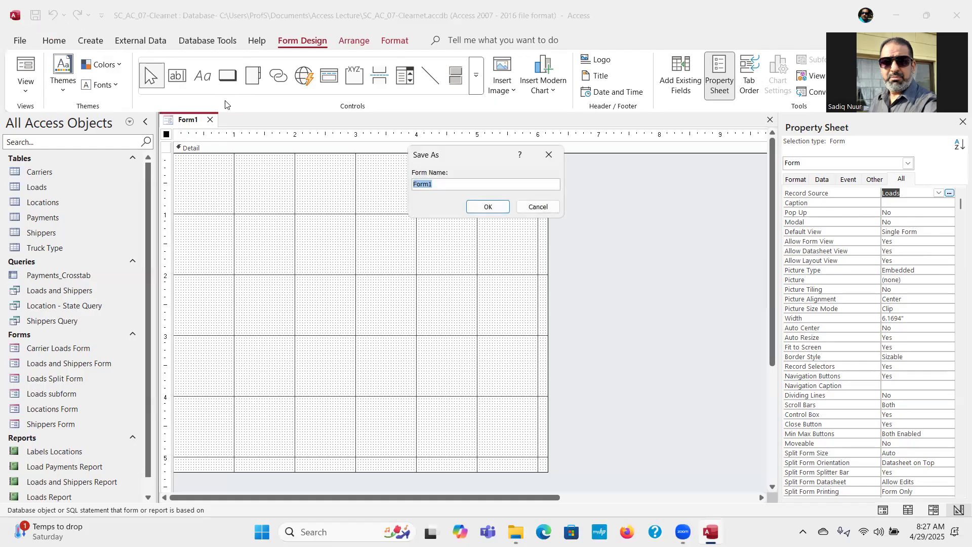
pyautogui.moveTo(476, 151); pyautogui.dragTo(462, 180)
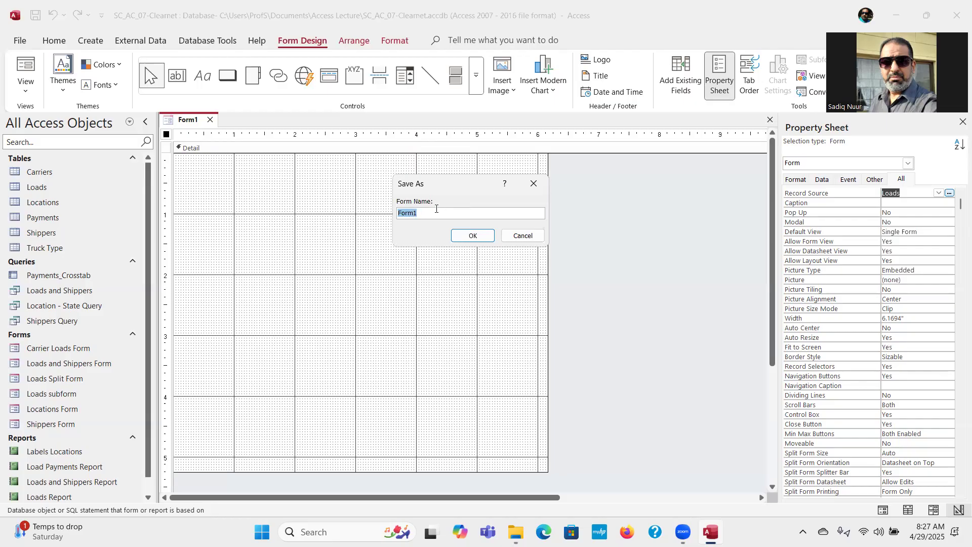
pyautogui.write('Loads Summary Form')
pyautogui.click(472, 235)
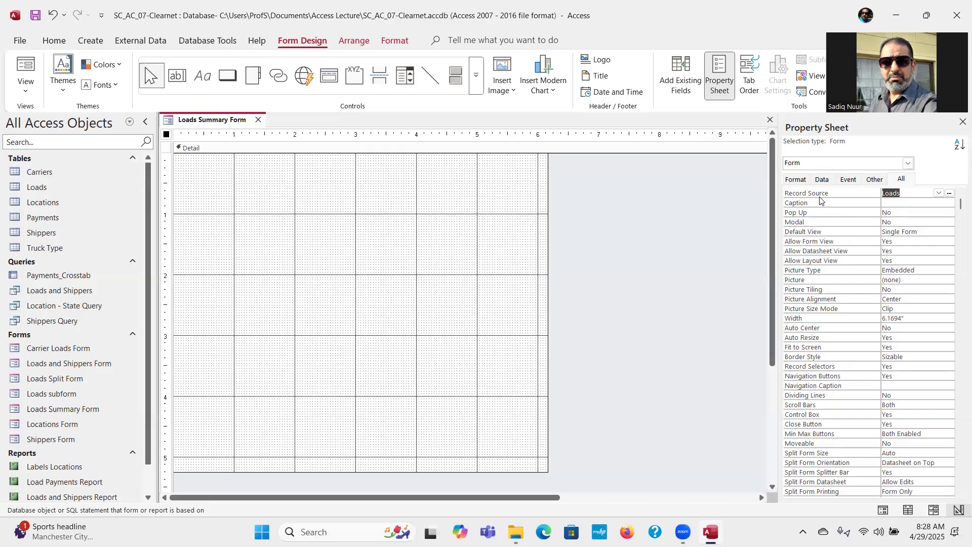
# Set the form's caption to "Loads View and Update Form" and close its properties
pyautogui.click(890, 204)
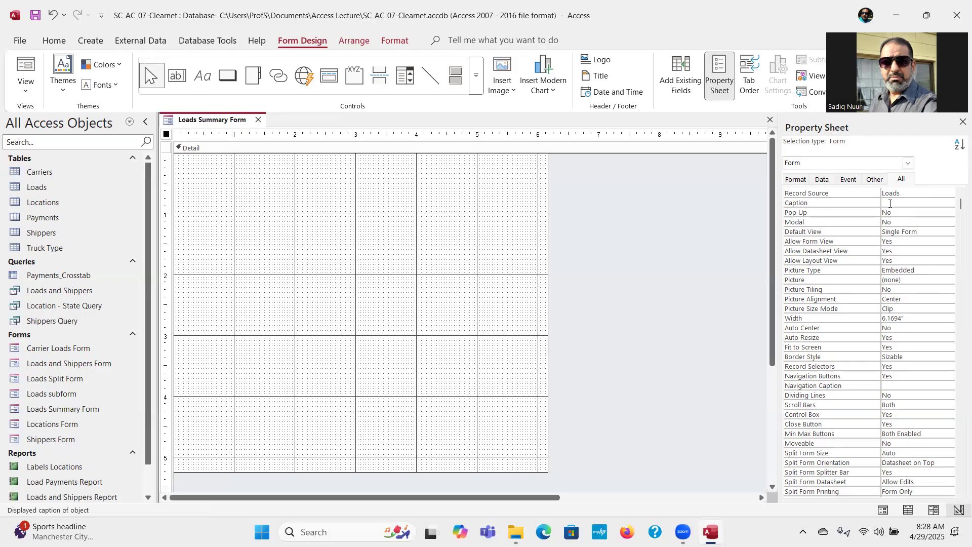
pyautogui.write('Loads View and Update Form')
pyautogui.moveTo(777, 292); pyautogui.dragTo(723, 296)
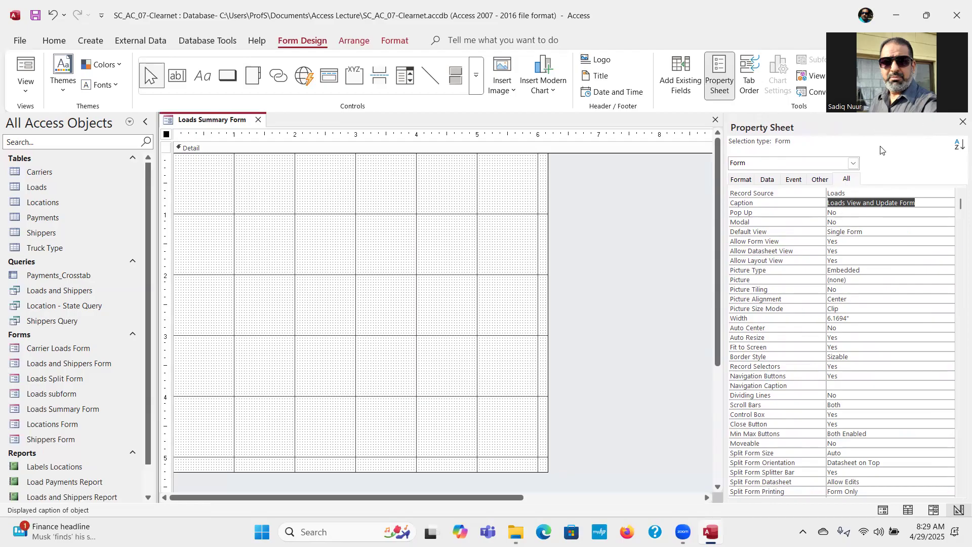
pyautogui.click(958, 122)
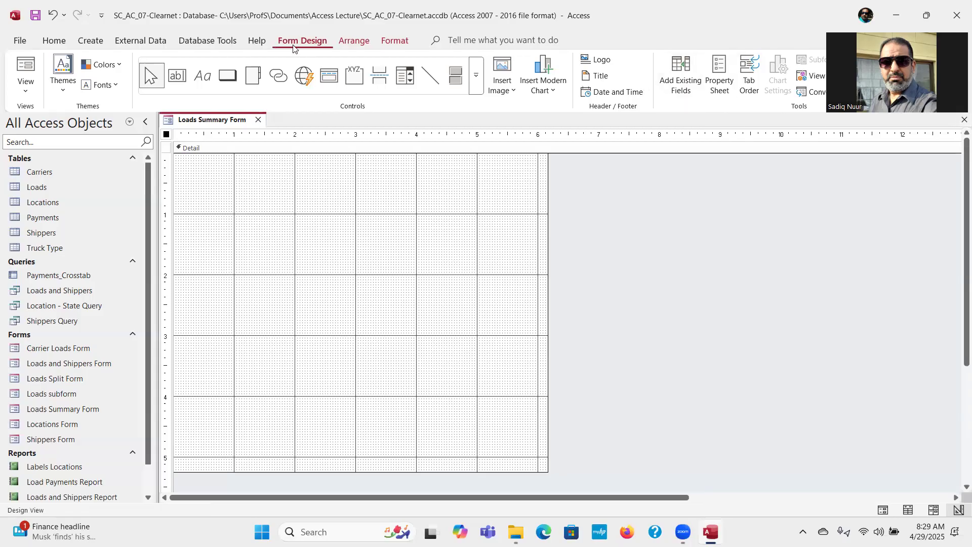
pyautogui.press('ctrl')
pyautogui.press('ctrl')
pyautogui.press('ctrl')
pyautogui.press('ctrl')
pyautogui.hotkey('ctrl', '2')
pyautogui.moveTo(327, 21)
pyautogui.mouseDown()
pyautogui.moveTo(287, 20)
pyautogui.moveTo(271, 44)
pyautogui.moveTo(317, 60)
pyautogui.moveTo(338, 35)
pyautogui.moveTo(328, 21)
pyautogui.mouseUp()
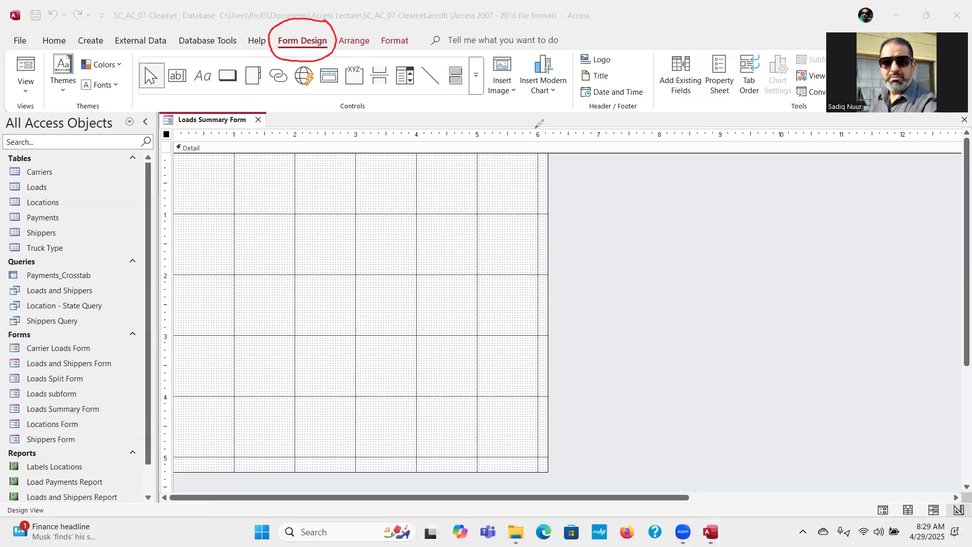
pyautogui.moveTo(717, 272)
pyautogui.mouseDown()
pyautogui.moveTo(716, 223)
pyautogui.moveTo(682, 99)
pyautogui.moveTo(680, 107)
pyautogui.moveTo(694, 105)
pyautogui.mouseUp()
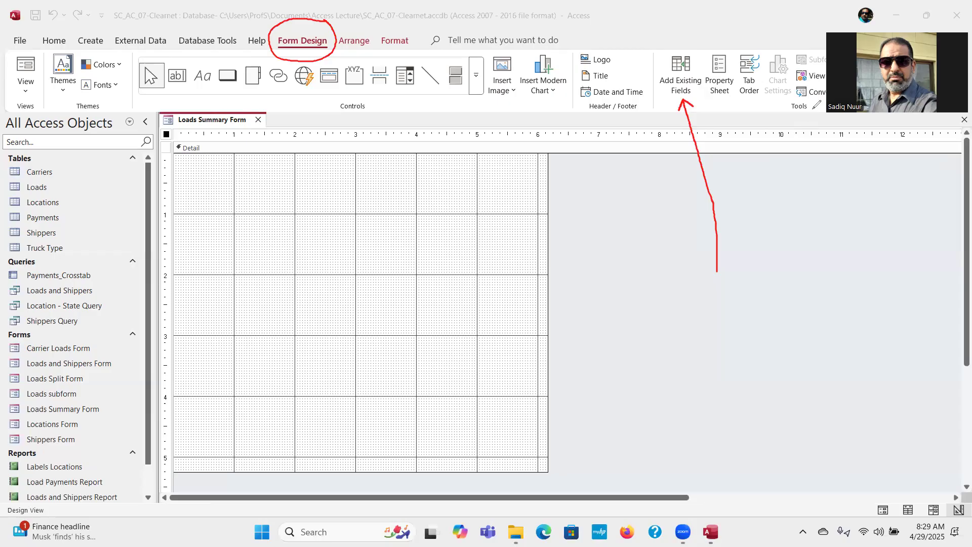
pyautogui.moveTo(817, 96)
pyautogui.mouseDown()
pyautogui.moveTo(792, 97)
pyautogui.moveTo(777, 112)
pyautogui.moveTo(812, 119)
pyautogui.moveTo(820, 100)
pyautogui.mouseUp()
pyautogui.click(73, 344)
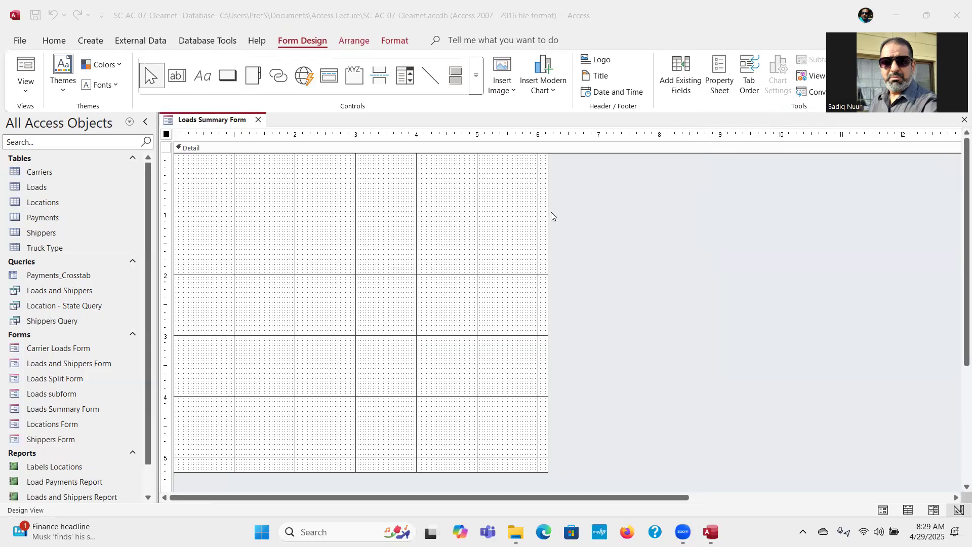
# Add the existing Load ID field to the Detail section, its text box about 1.4 inches across and 0.3 inches down
pyautogui.click(685, 95)
pyautogui.click(684, 84)
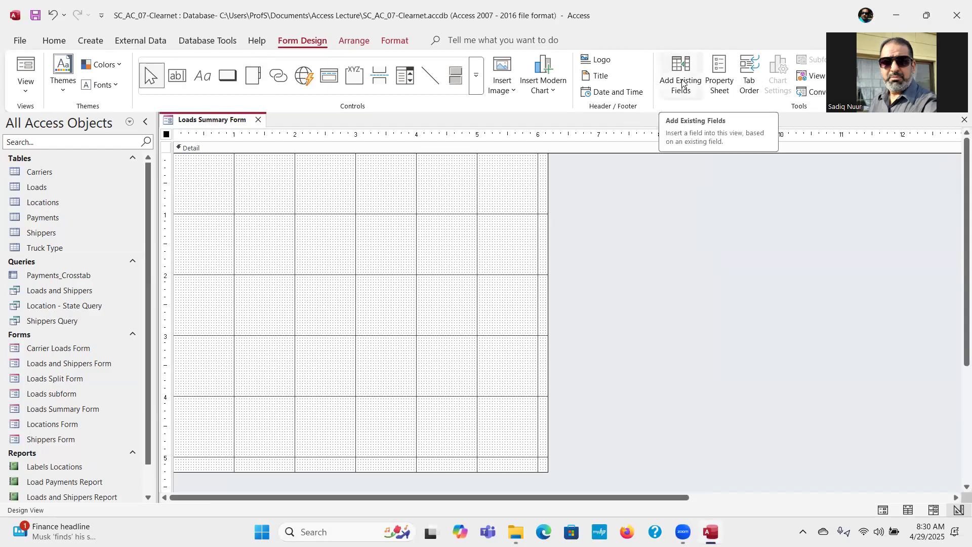
pyautogui.click(682, 73)
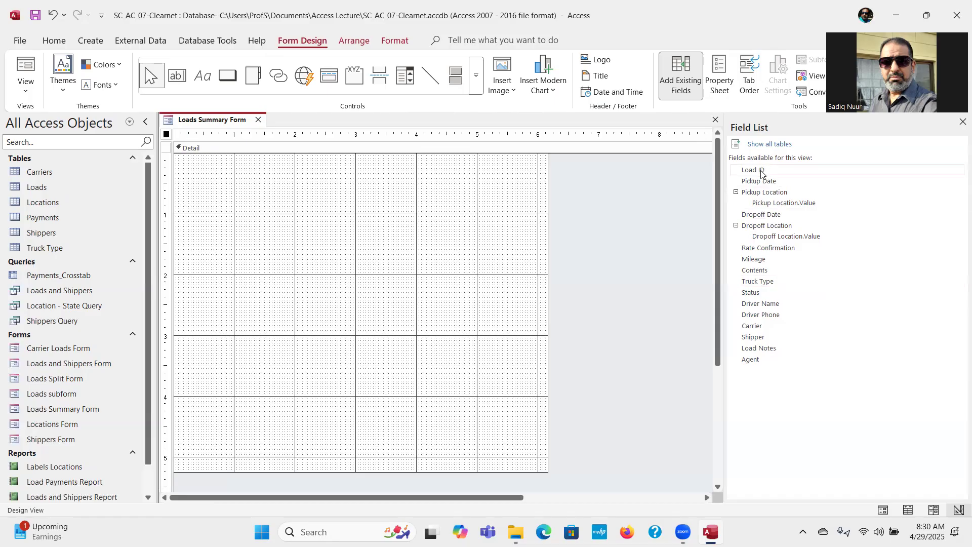
pyautogui.moveTo(761, 172); pyautogui.dragTo(259, 187)
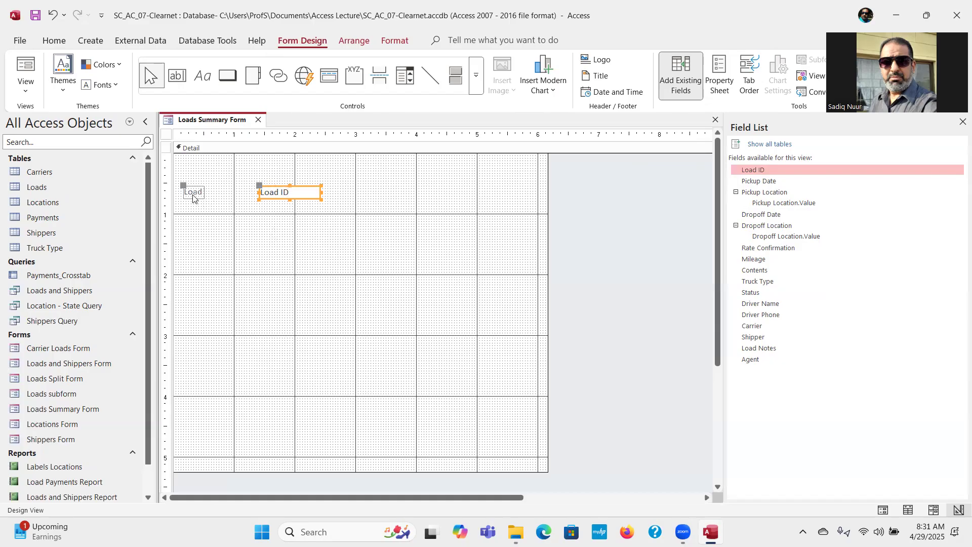
pyautogui.press('ctrl')
pyautogui.press('ctrl')
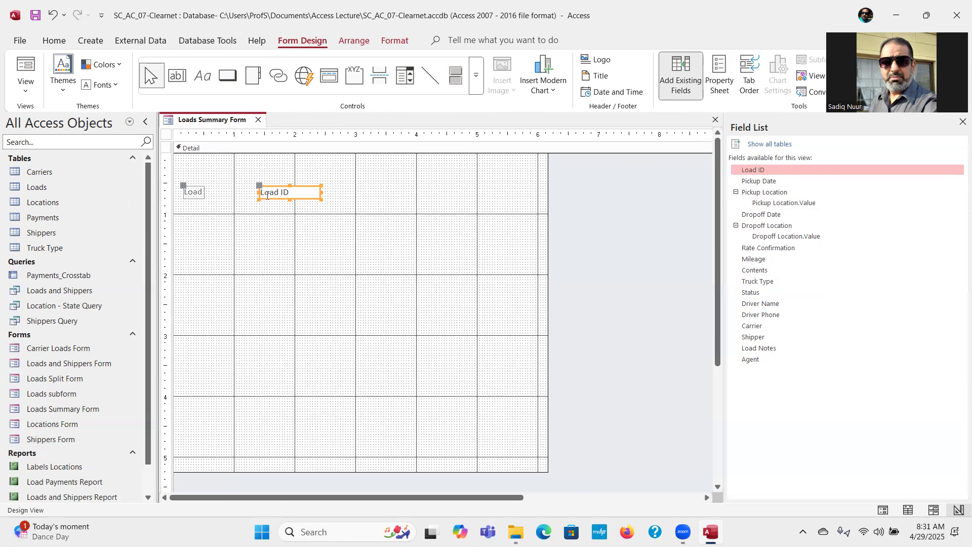
pyautogui.press('ctrl')
pyautogui.moveTo(282, 185); pyautogui.dragTo(281, 171)
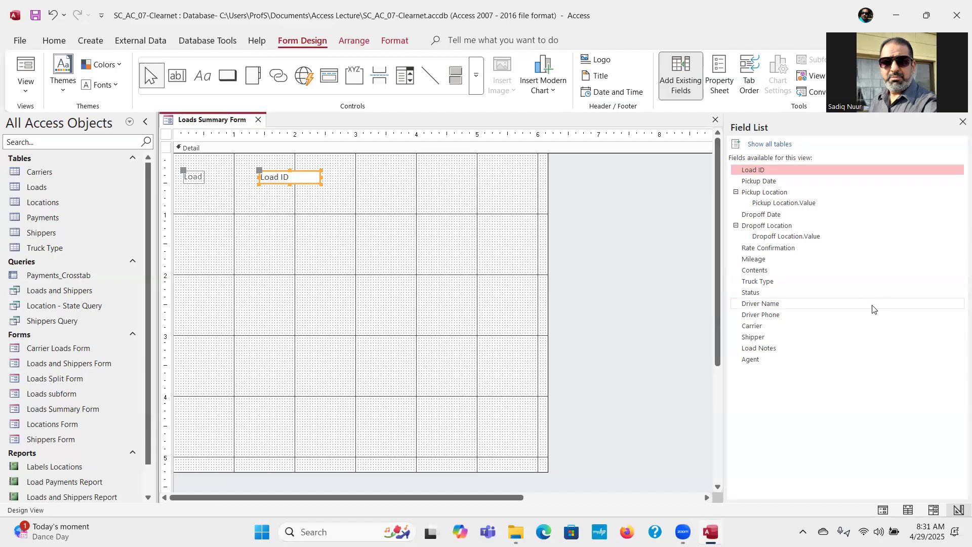
# Add the Shipper field to the Detail section directly below Load ID, about 0.8 inches down
pyautogui.click(781, 337)
pyautogui.moveTo(780, 337); pyautogui.dragTo(266, 201)
pyautogui.click(269, 203)
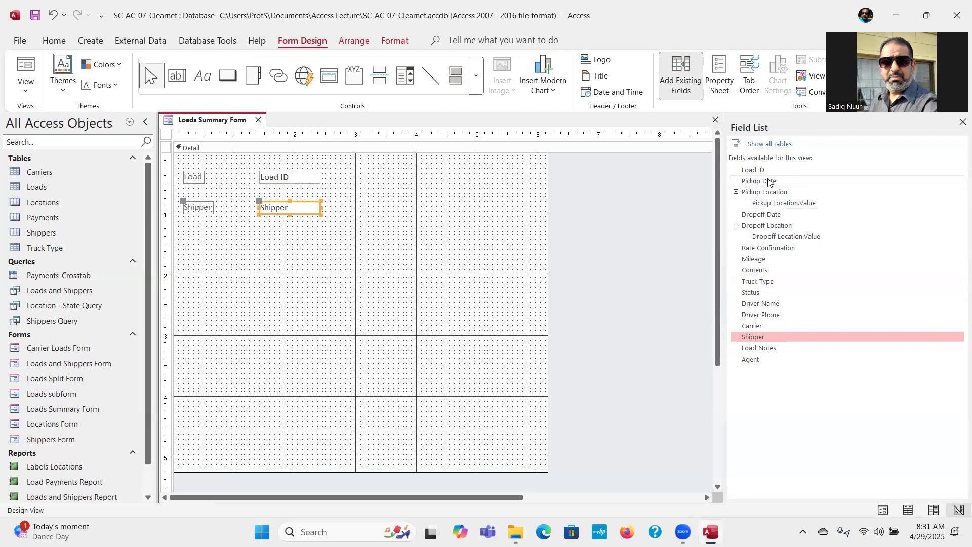
# Add the Pickup Date and Pickup Location fields below Shipper, boxes about 1.4 inches across, about 1.2 and 1.6 inches down
pyautogui.moveTo(767, 182); pyautogui.dragTo(259, 229)
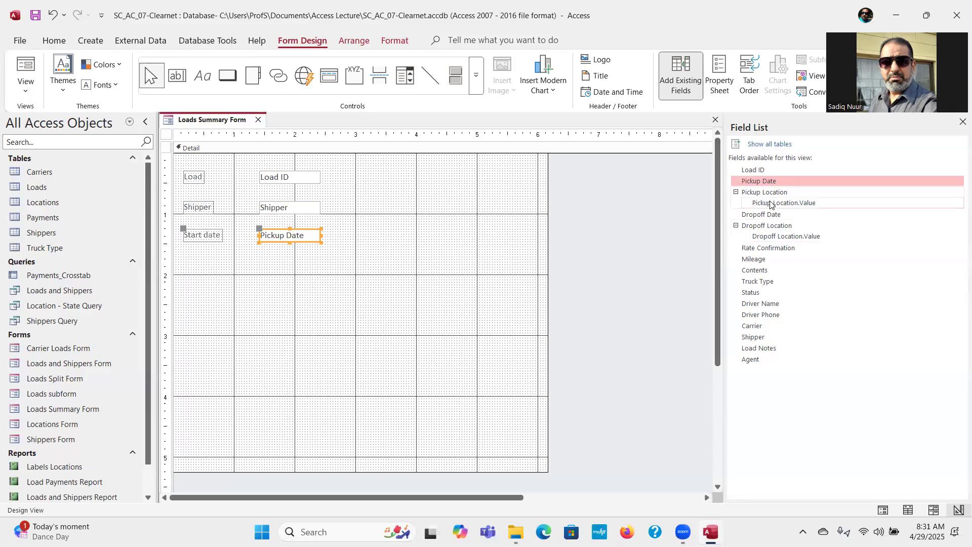
pyautogui.click(735, 193)
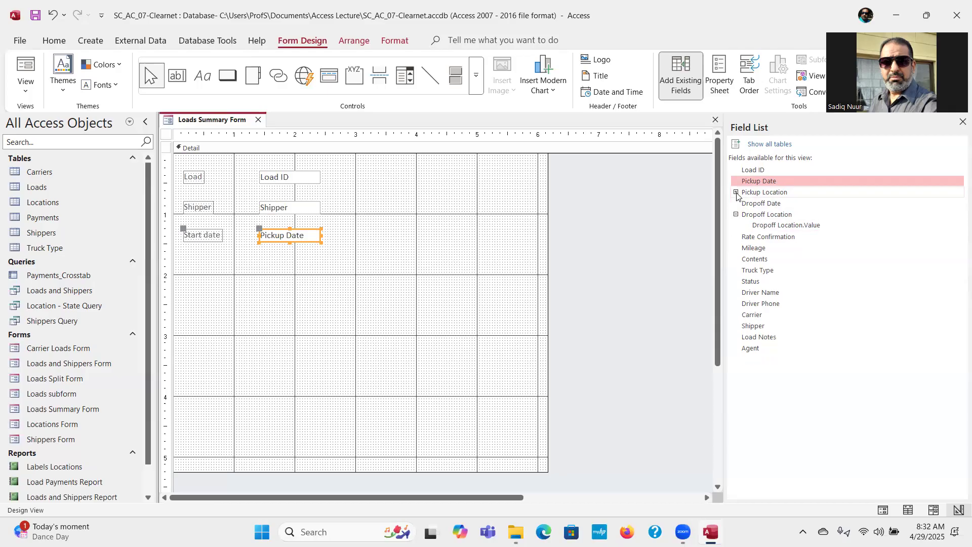
pyautogui.click(763, 196)
pyautogui.moveTo(762, 192); pyautogui.dragTo(261, 268)
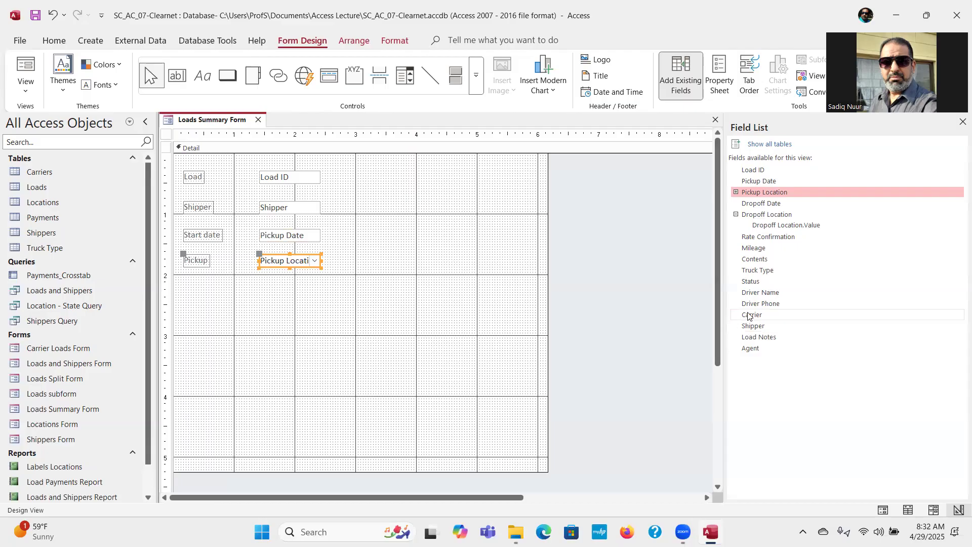
# Add the Carrier field on the same row as Shipper, its text box about 4 inches across
pyautogui.moveTo(748, 315); pyautogui.dragTo(419, 207)
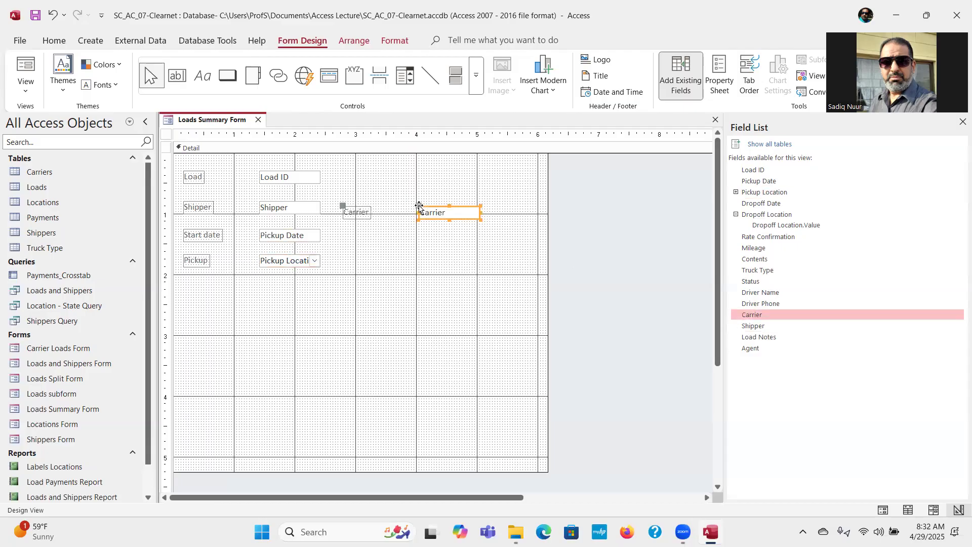
pyautogui.click(434, 206)
pyautogui.moveTo(434, 204); pyautogui.dragTo(436, 200)
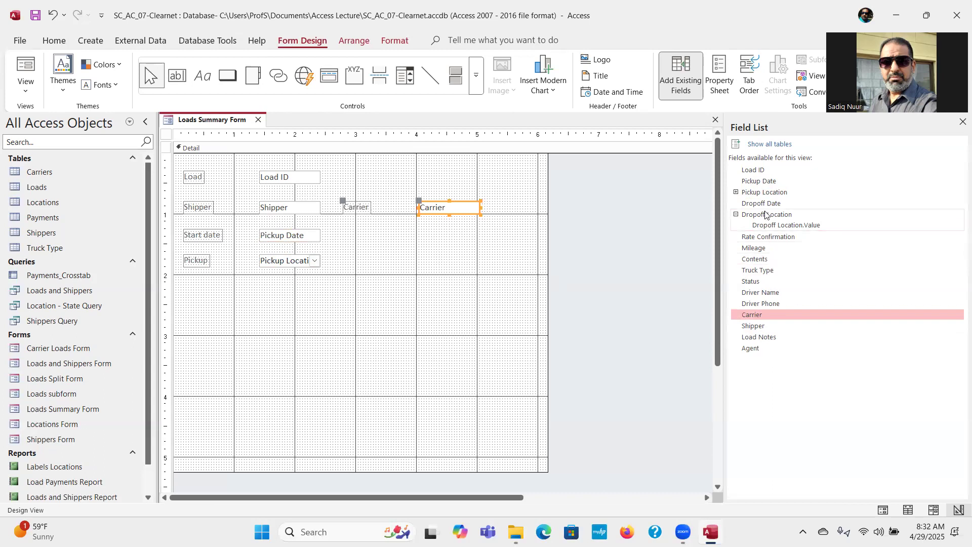
# Add the Dropoff Date field below Carrier, its text box about 4 inches across and 1.3 inches down
pyautogui.moveTo(762, 203); pyautogui.dragTo(419, 227)
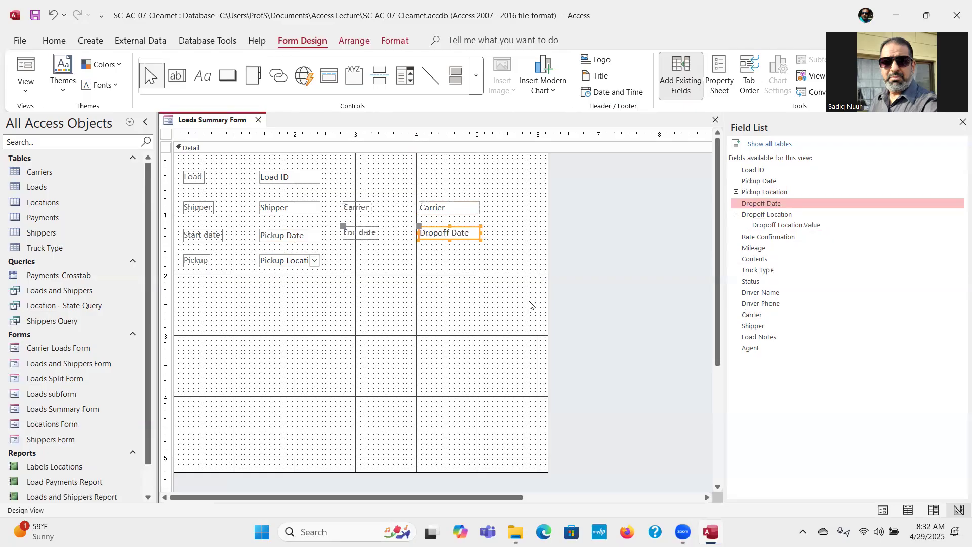
pyautogui.click(440, 227)
pyautogui.moveTo(440, 227); pyautogui.dragTo(436, 232)
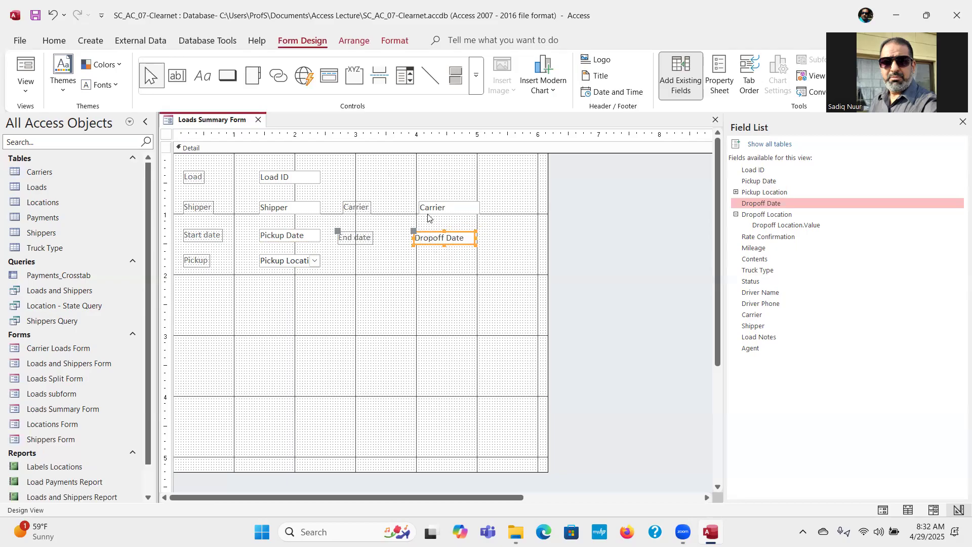
# Shift the Carrier text box and its label slightly so they line up with the Dropoff Date text box and End date label
pyautogui.click(435, 209)
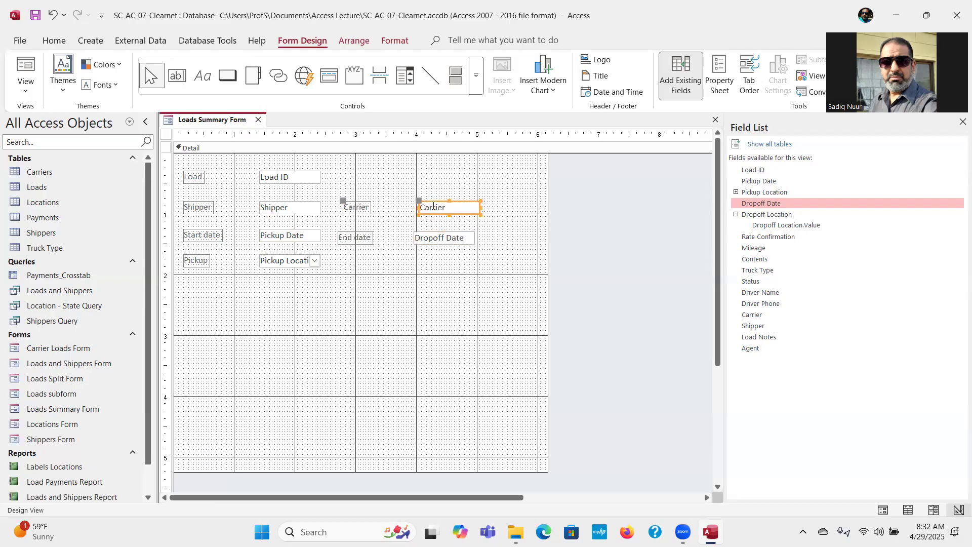
pyautogui.moveTo(420, 200); pyautogui.dragTo(416, 201)
pyautogui.click(429, 276)
pyautogui.click(360, 208)
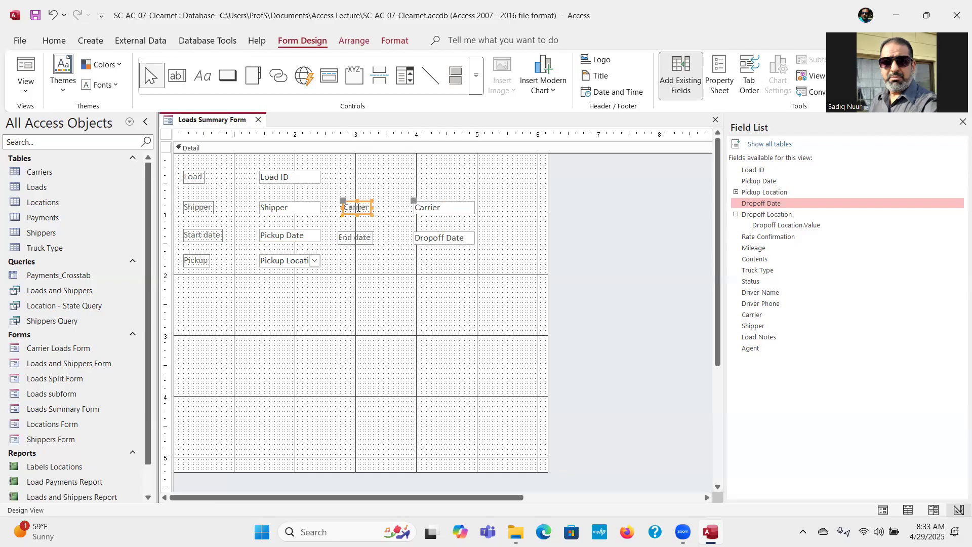
pyautogui.moveTo(345, 201); pyautogui.dragTo(339, 203)
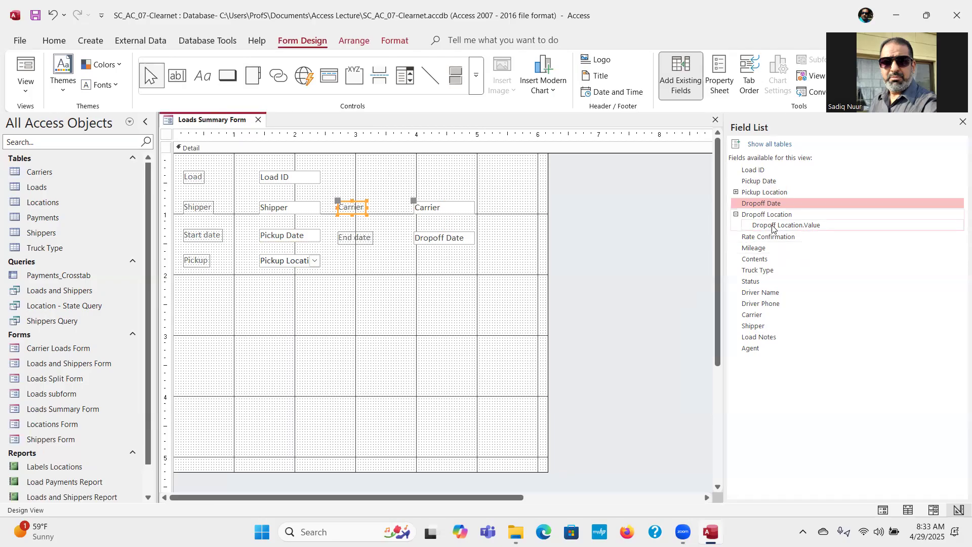
# Add the Dropoff Location field below Dropoff Date, about 4 inches across and 1.7 inches down
pyautogui.click(736, 217)
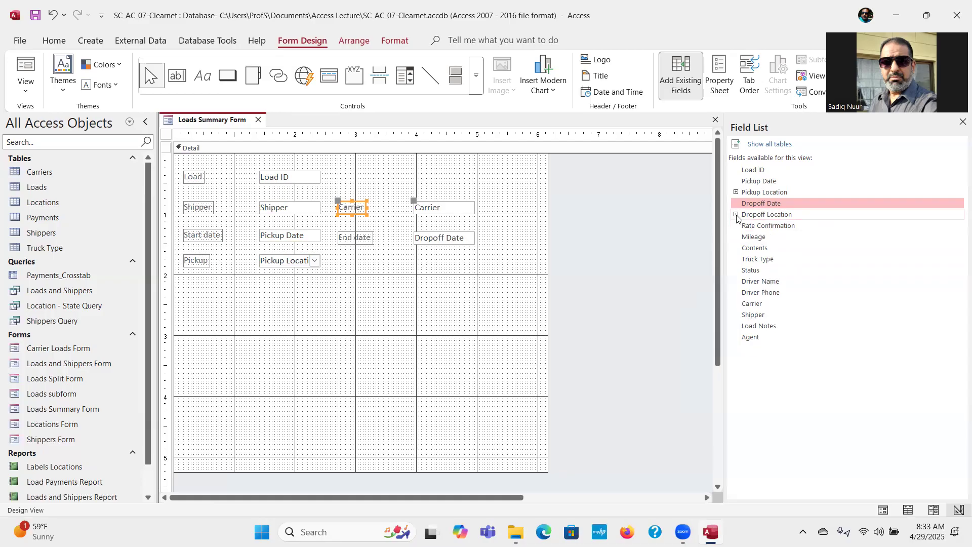
pyautogui.click(767, 215)
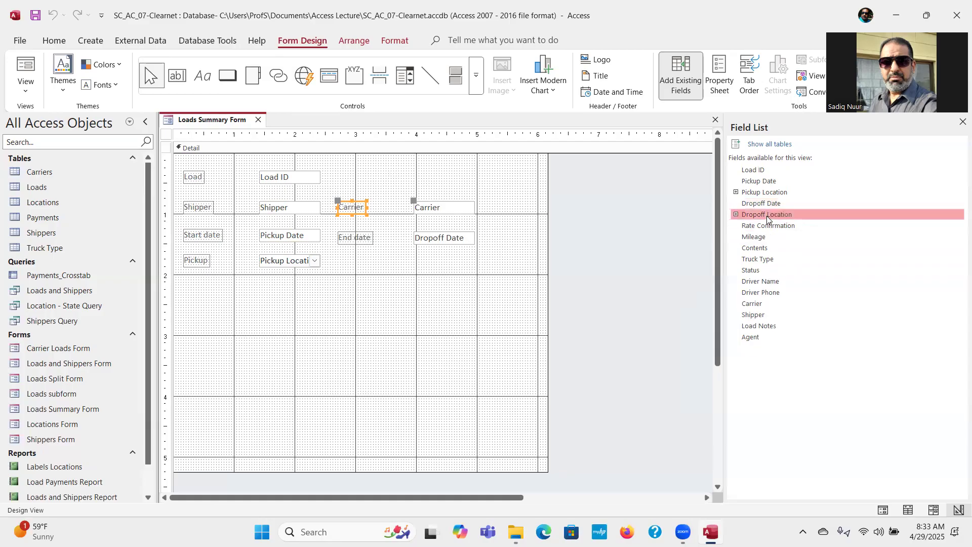
pyautogui.moveTo(768, 214); pyautogui.dragTo(416, 257)
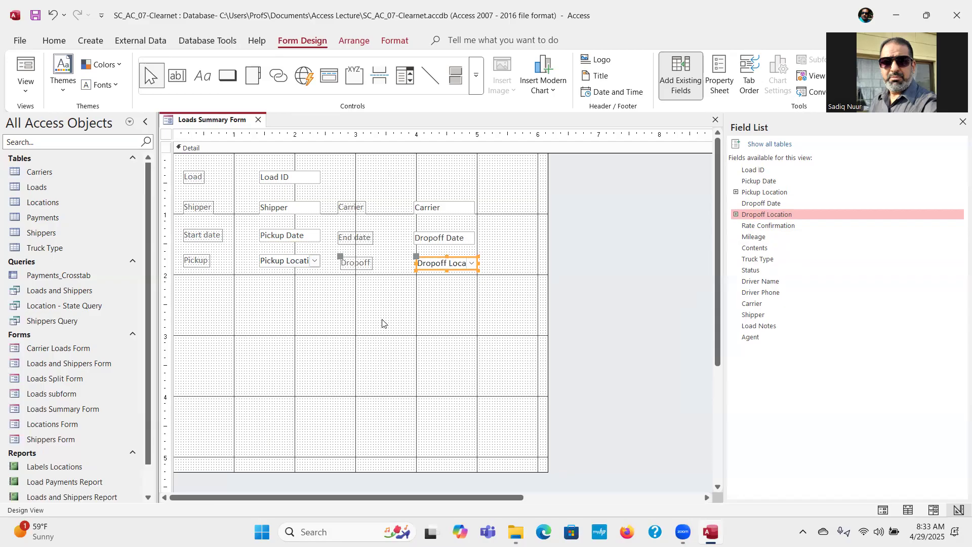
pyautogui.click(393, 304)
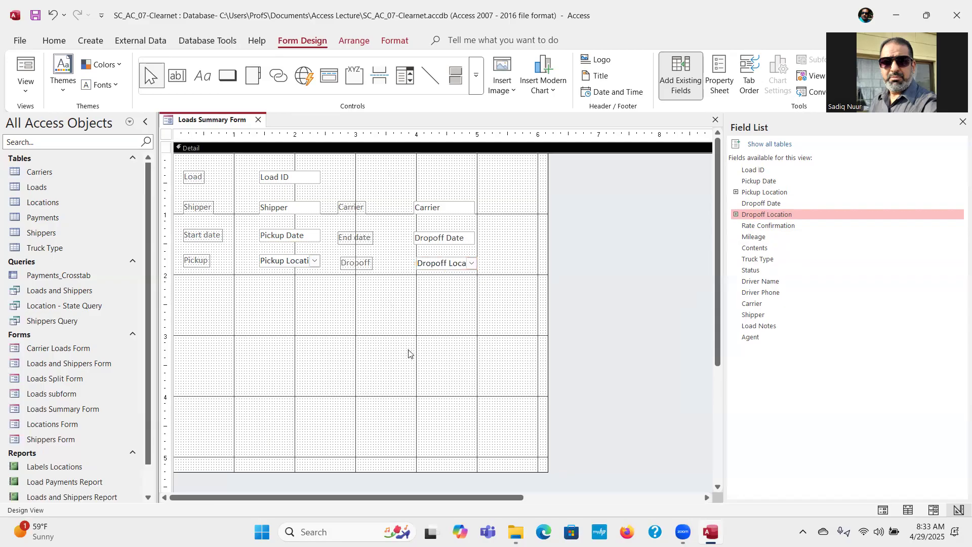
# Move the Dropoff label under the End date label and raise the Dropoff Location box level with the Pickup Location row
pyautogui.click(359, 264)
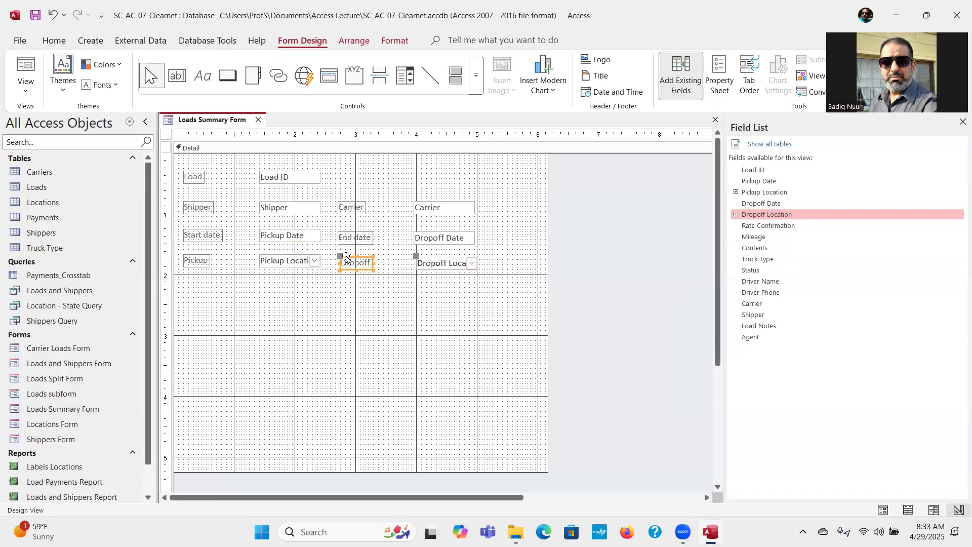
pyautogui.moveTo(338, 256); pyautogui.dragTo(337, 254)
pyautogui.click(367, 288)
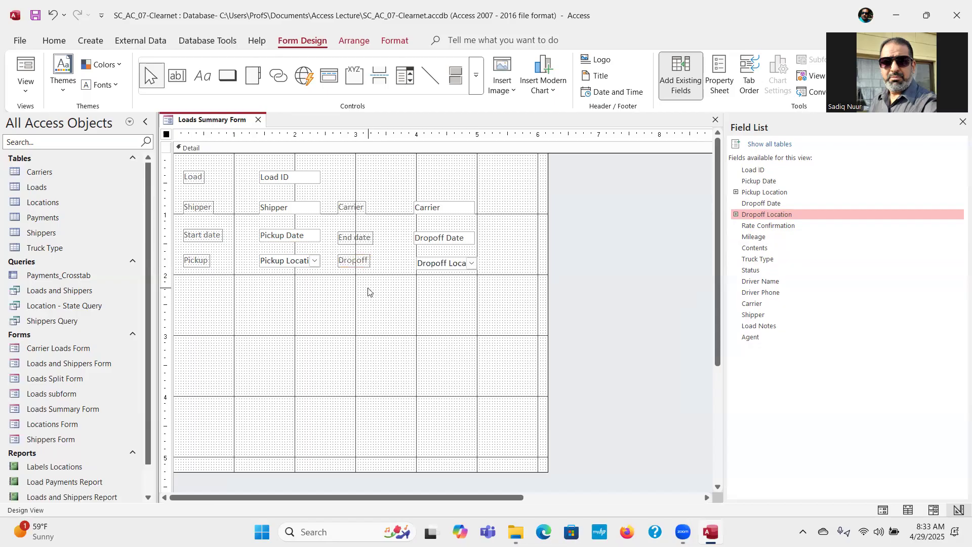
pyautogui.click(440, 265)
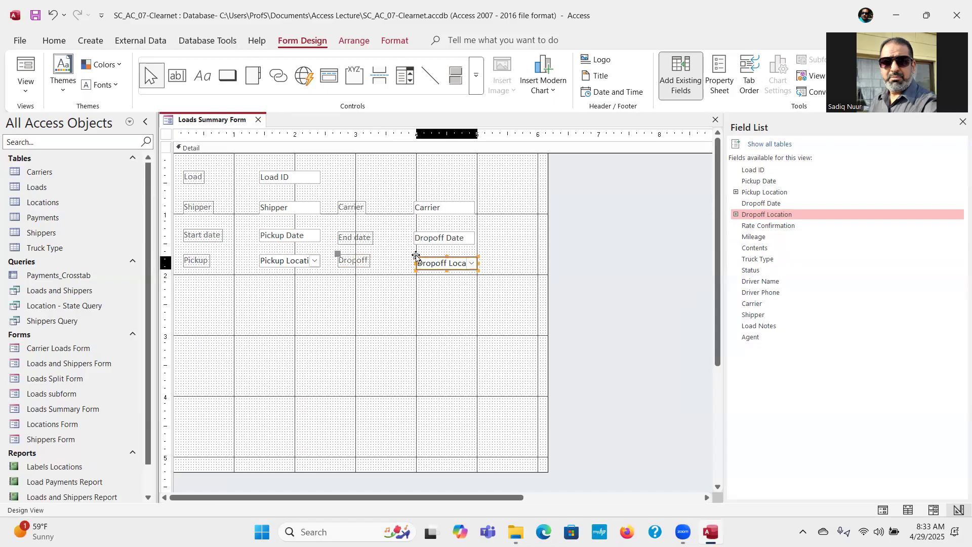
pyautogui.moveTo(416, 256); pyautogui.dragTo(416, 253)
pyautogui.click(418, 303)
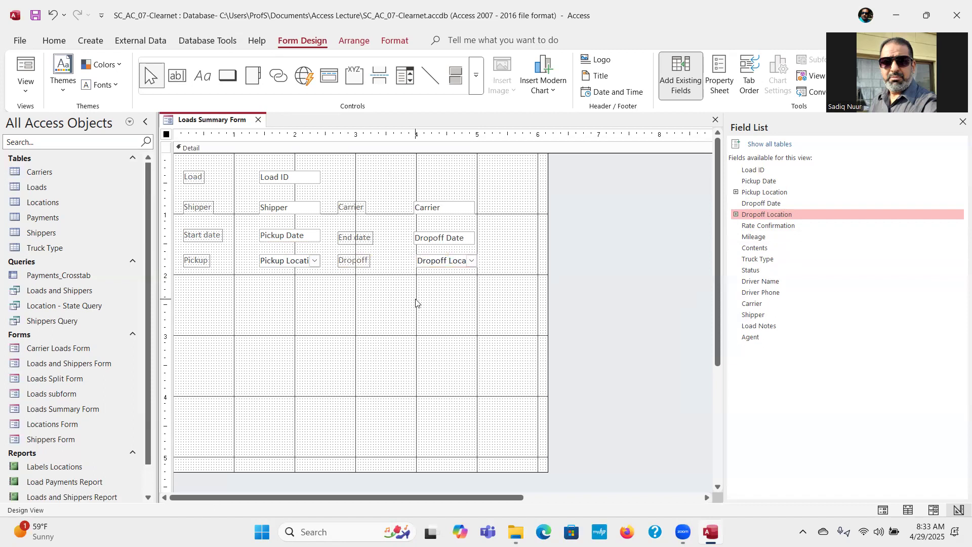
# Move the Dropoff Date text box slightly so its edge lines up with the Dropoff Location box
pyautogui.click(449, 239)
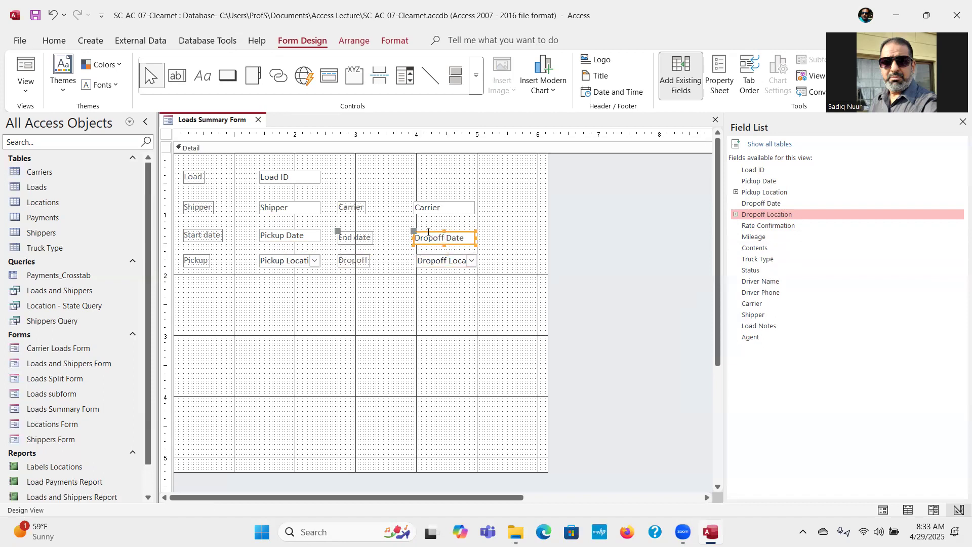
pyautogui.moveTo(414, 232); pyautogui.dragTo(416, 232)
pyautogui.click(427, 305)
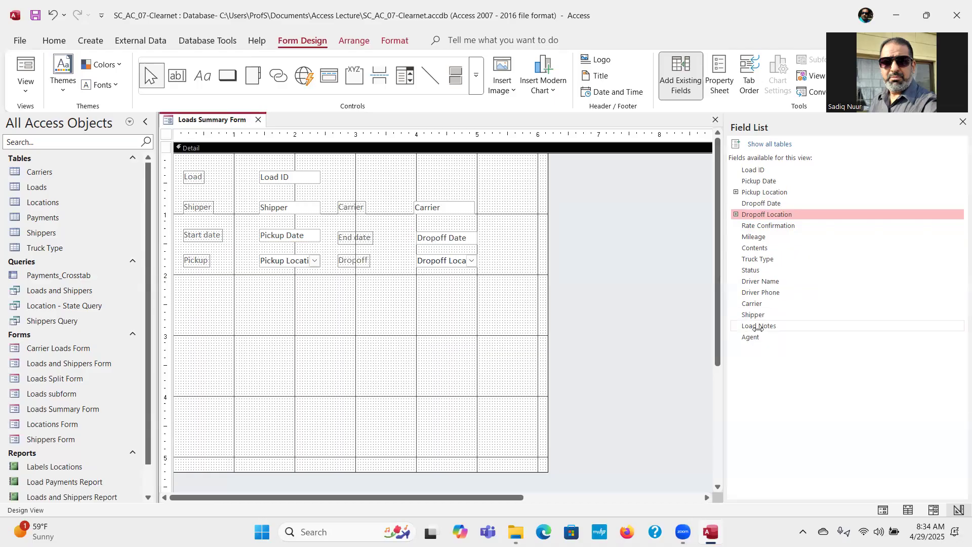
# Add the Driver Name field centred below the other fields, its text box about 3 inches across and 2 inches down
pyautogui.moveTo(752, 281); pyautogui.dragTo(380, 277)
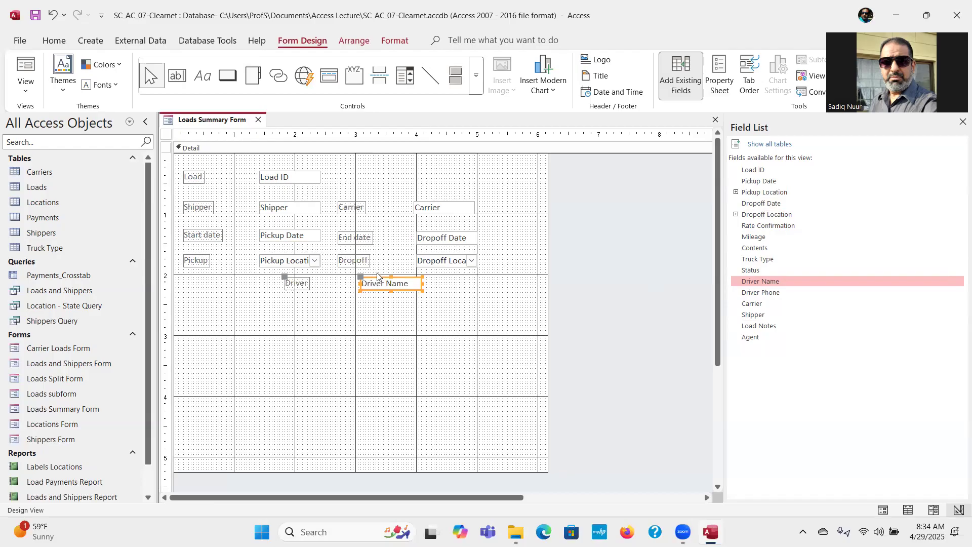
pyautogui.moveTo(376, 276); pyautogui.dragTo(371, 276)
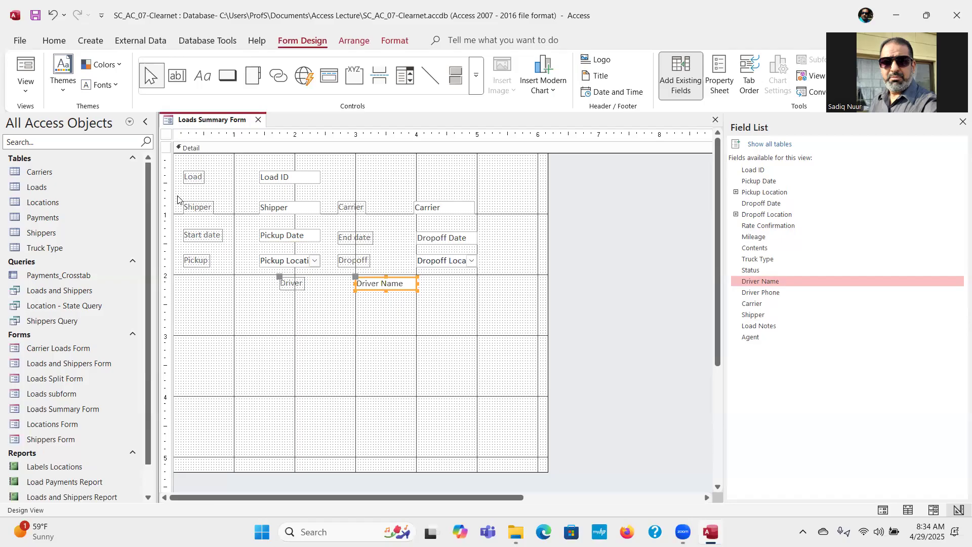
# Align all labels and boxes below the Load ID row to the grid
pyautogui.moveTo(178, 198); pyautogui.dragTo(501, 314)
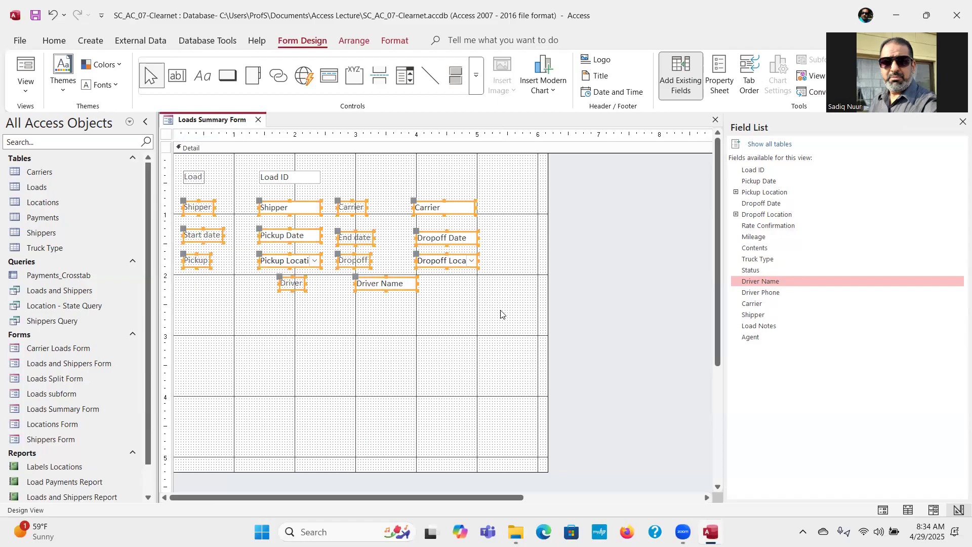
pyautogui.click(354, 43)
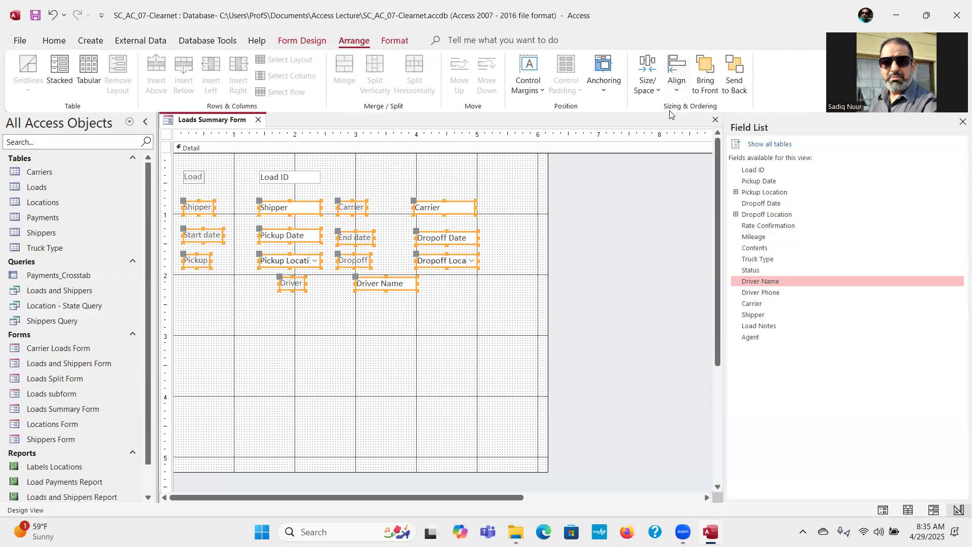
pyautogui.click(675, 90)
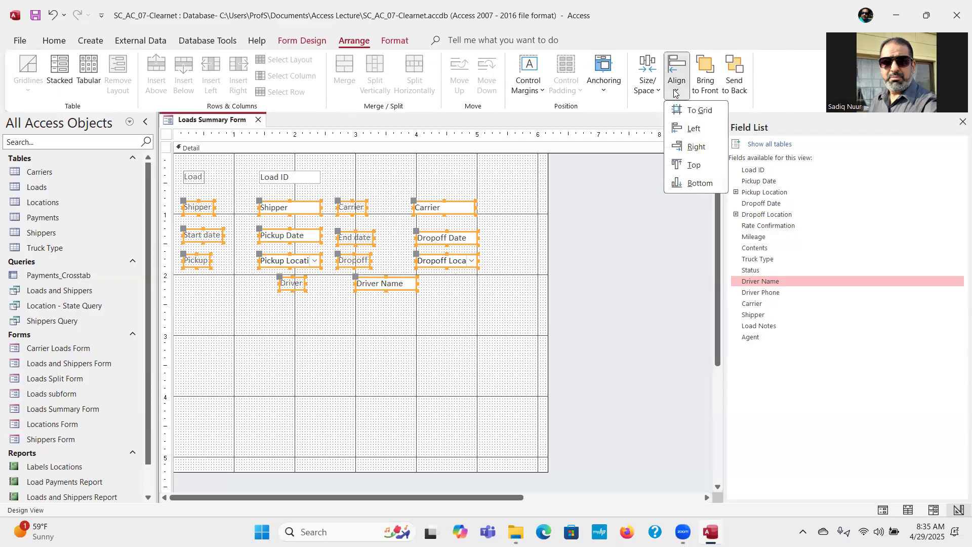
pyautogui.click(699, 111)
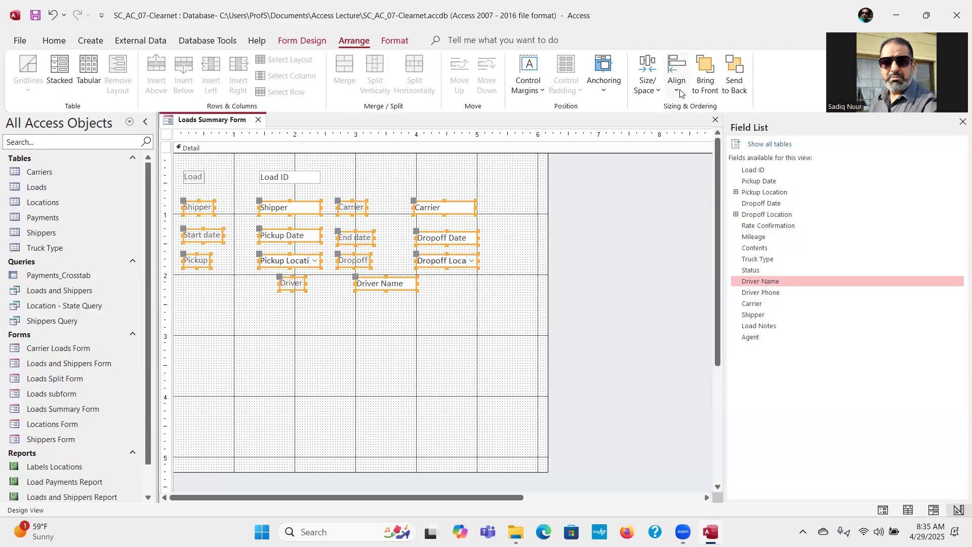
# Try to align the selected controls by their top edges and undo the alignment
pyautogui.click(680, 91)
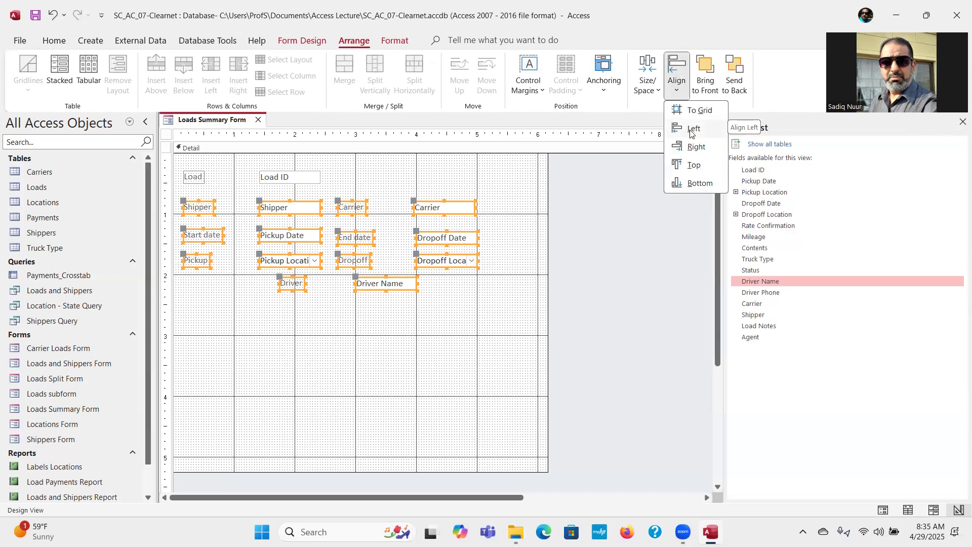
pyautogui.click(691, 165)
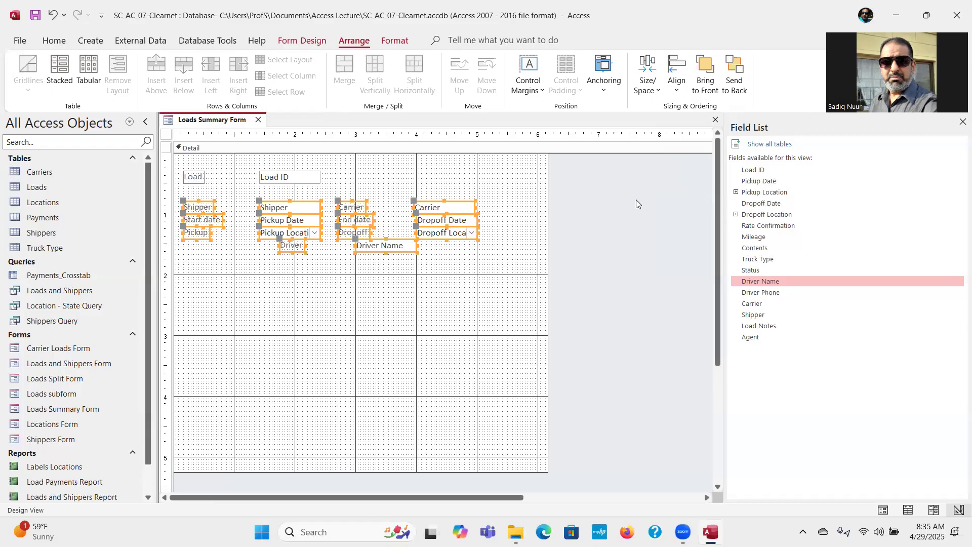
pyautogui.hotkey('ctrl', 'z')
pyautogui.click(412, 326)
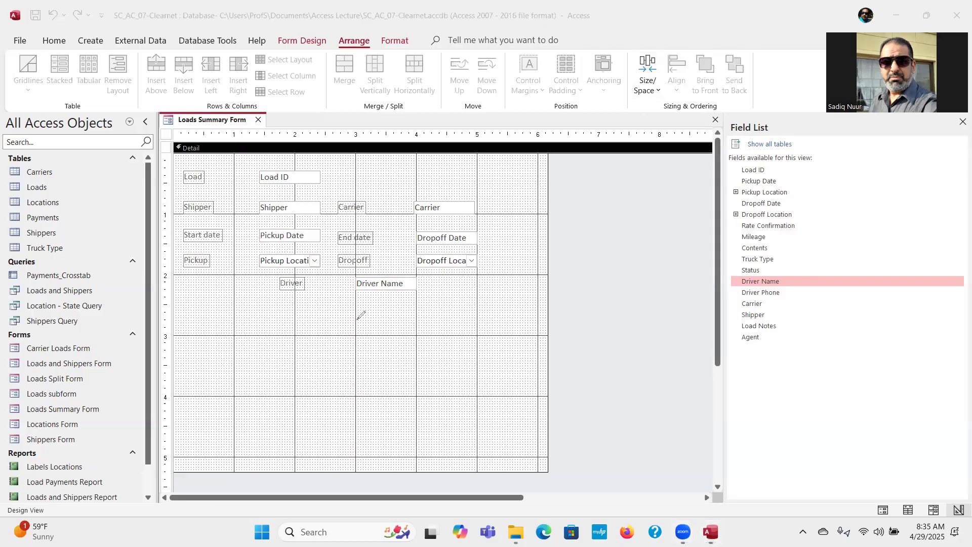
pyautogui.moveTo(310, 349)
pyautogui.mouseDown()
pyautogui.moveTo(295, 376)
pyautogui.moveTo(332, 357)
pyautogui.moveTo(322, 372)
pyautogui.moveTo(335, 353)
pyautogui.moveTo(358, 357)
pyautogui.moveTo(353, 339)
pyautogui.moveTo(379, 353)
pyautogui.moveTo(371, 370)
pyautogui.mouseUp()
pyautogui.moveTo(395, 338)
pyautogui.mouseDown()
pyautogui.moveTo(407, 360)
pyautogui.moveTo(409, 339)
pyautogui.moveTo(395, 339)
pyautogui.mouseUp()
pyautogui.moveTo(443, 299)
pyautogui.mouseDown()
pyautogui.moveTo(454, 330)
pyautogui.moveTo(457, 299)
pyautogui.moveTo(455, 328)
pyautogui.moveTo(489, 295)
pyautogui.moveTo(476, 299)
pyautogui.moveTo(510, 291)
pyautogui.moveTo(496, 304)
pyautogui.moveTo(525, 257)
pyautogui.moveTo(530, 273)
pyautogui.mouseUp()
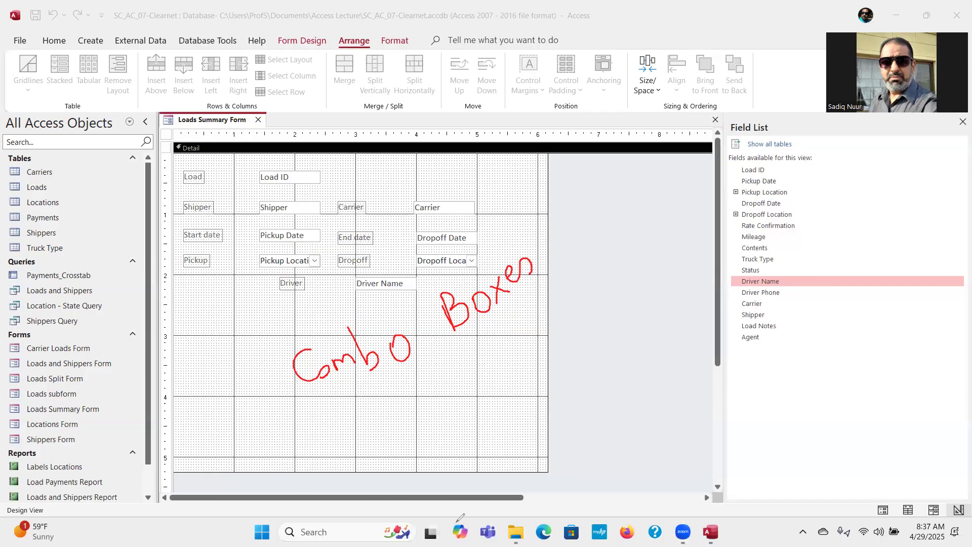
pyautogui.click(4, 478)
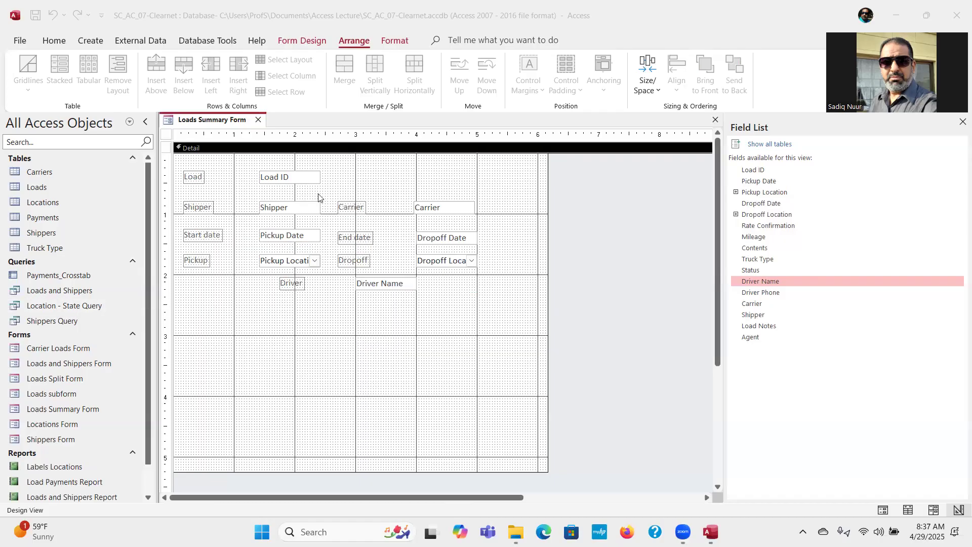
# Draw a combo box about 1.6 inches wide below the Driver row, starting about 1 inch across and 2.5 inches down
pyautogui.click(303, 44)
pyautogui.click(301, 43)
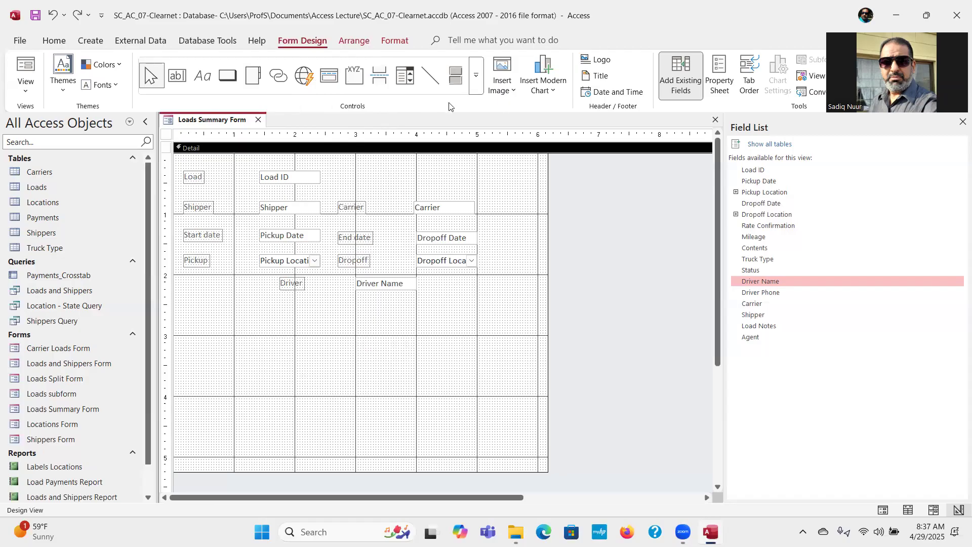
pyautogui.click(477, 91)
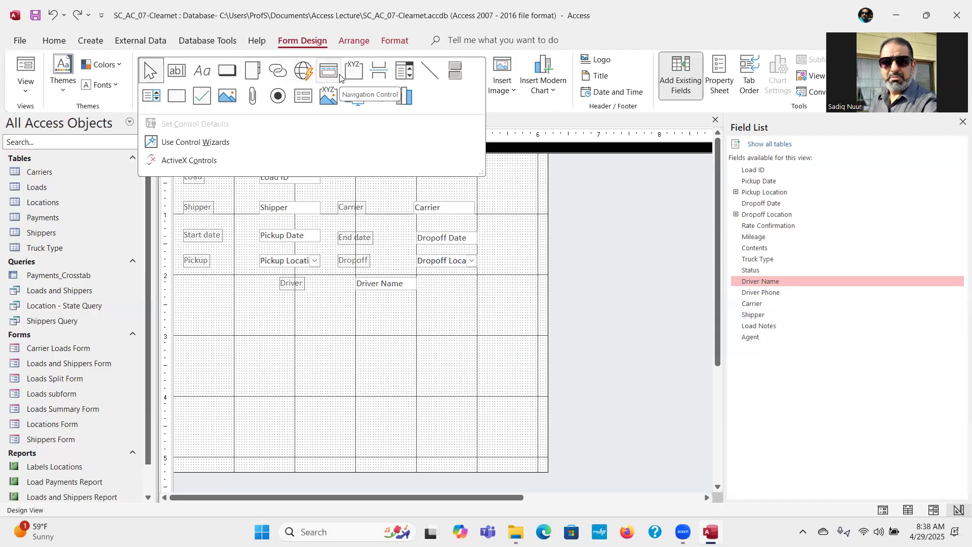
pyautogui.click(408, 73)
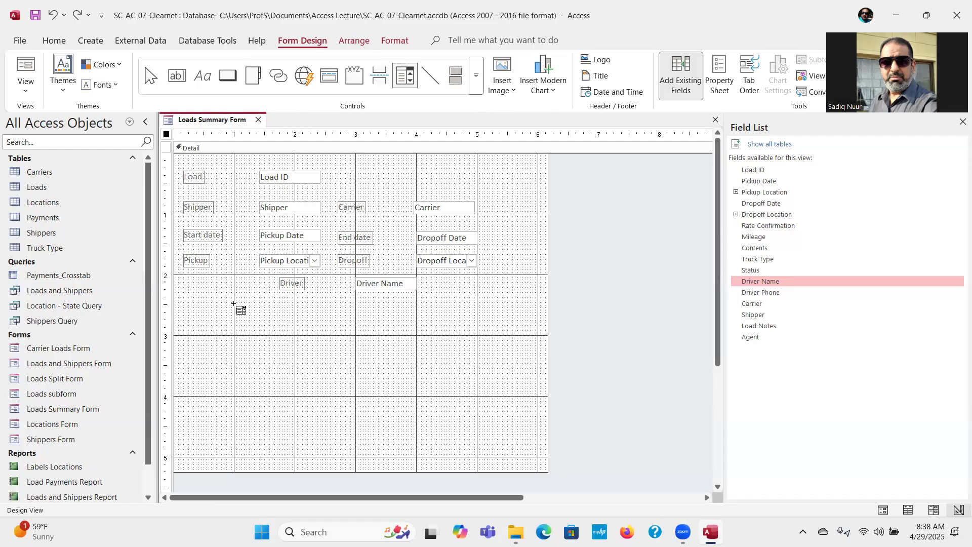
pyautogui.moveTo(234, 303); pyautogui.dragTo(330, 318)
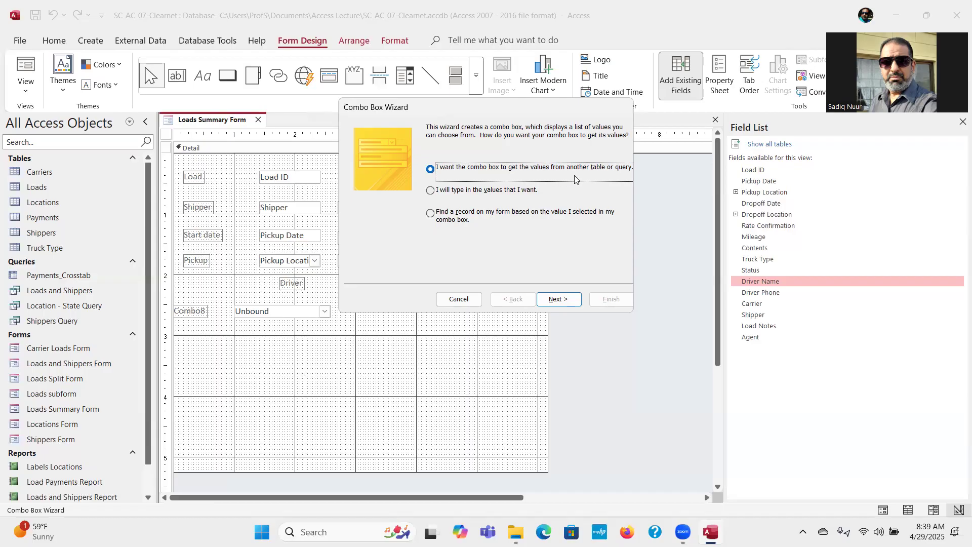
# Source the new combo box from the Shippers table, including the Shipper ID and Shipper Name fields
pyautogui.click(557, 300)
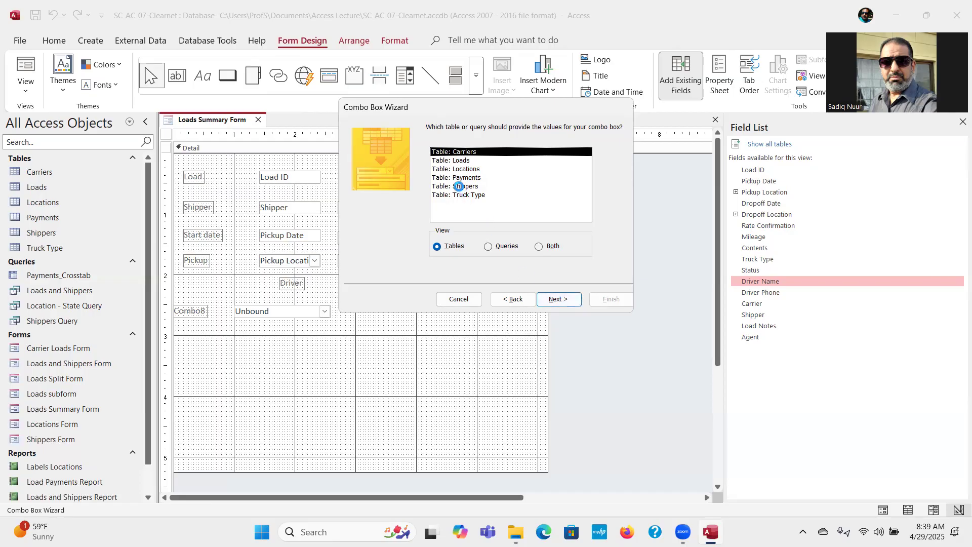
pyautogui.click(459, 187)
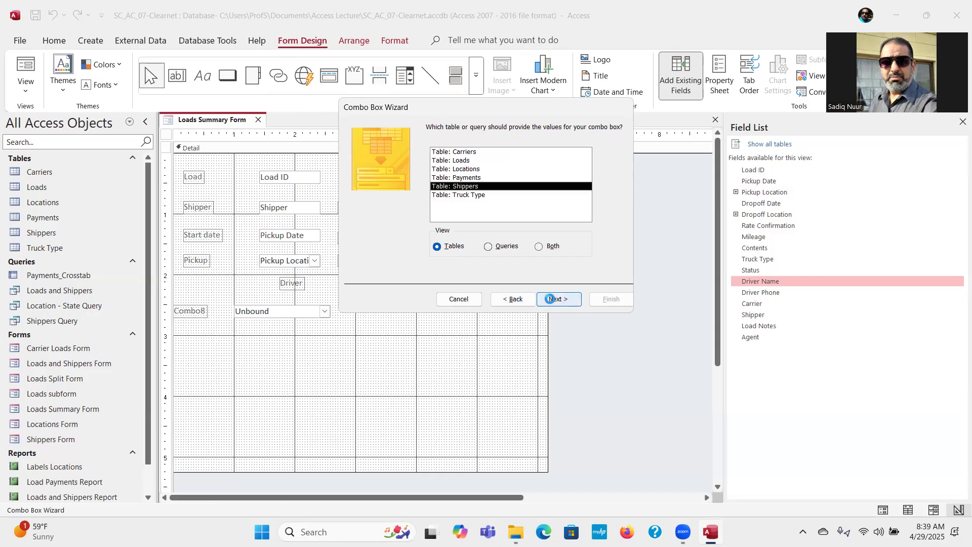
pyautogui.click(553, 299)
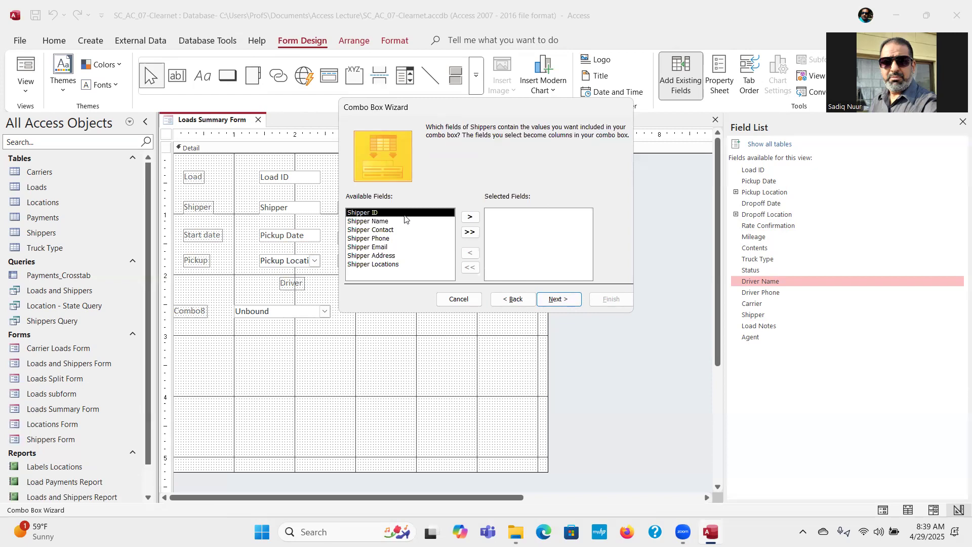
pyautogui.doubleClick(375, 215)
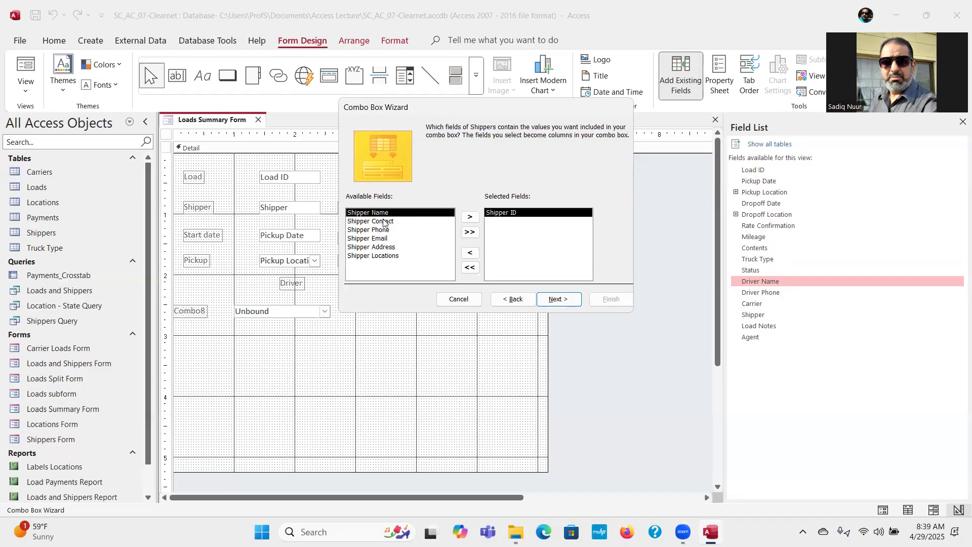
pyautogui.doubleClick(396, 215)
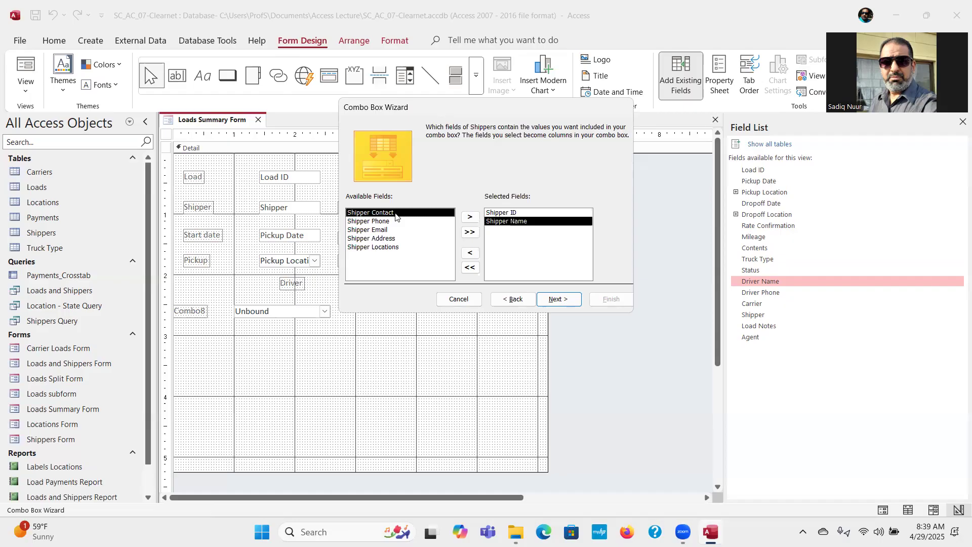
pyautogui.click(557, 303)
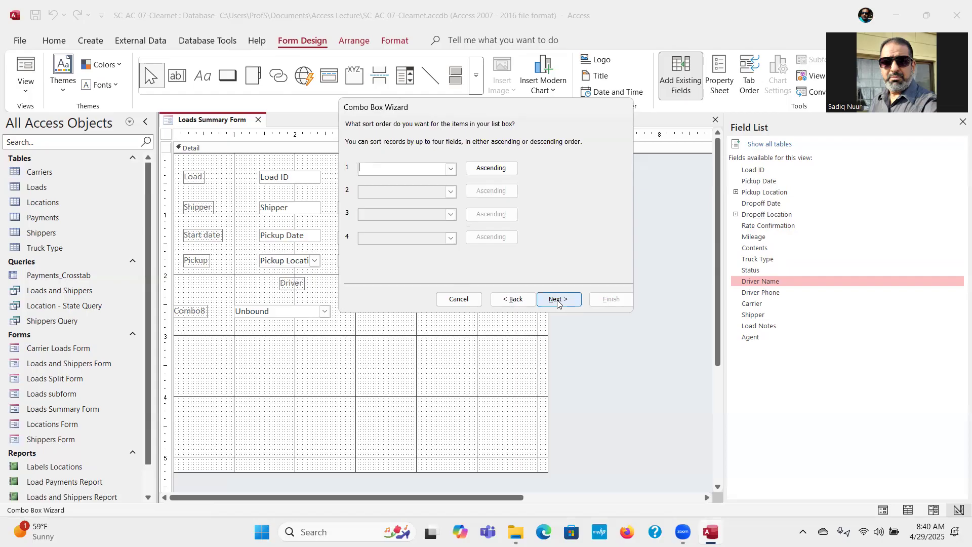
# Sort the combo box items by Shipper ID in ascending order
pyautogui.click(450, 169)
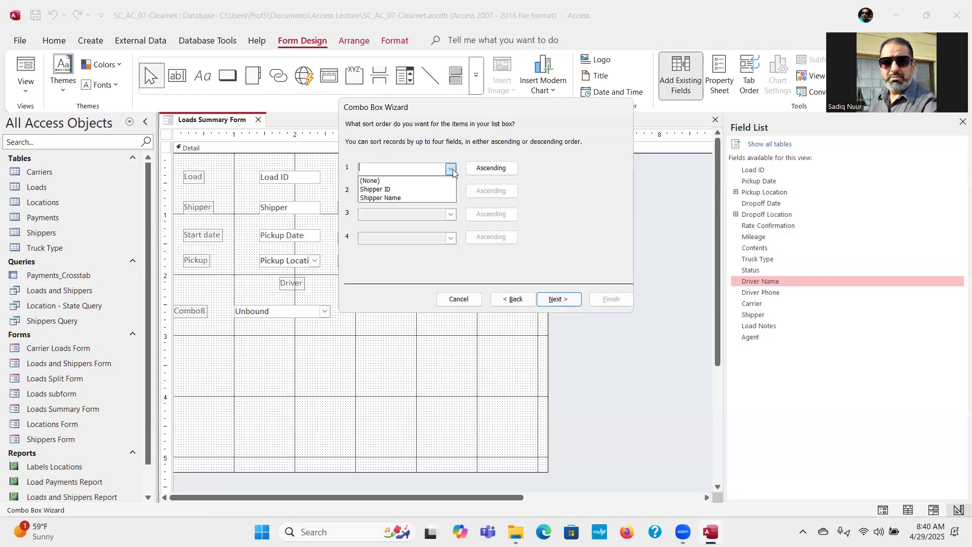
pyautogui.click(424, 190)
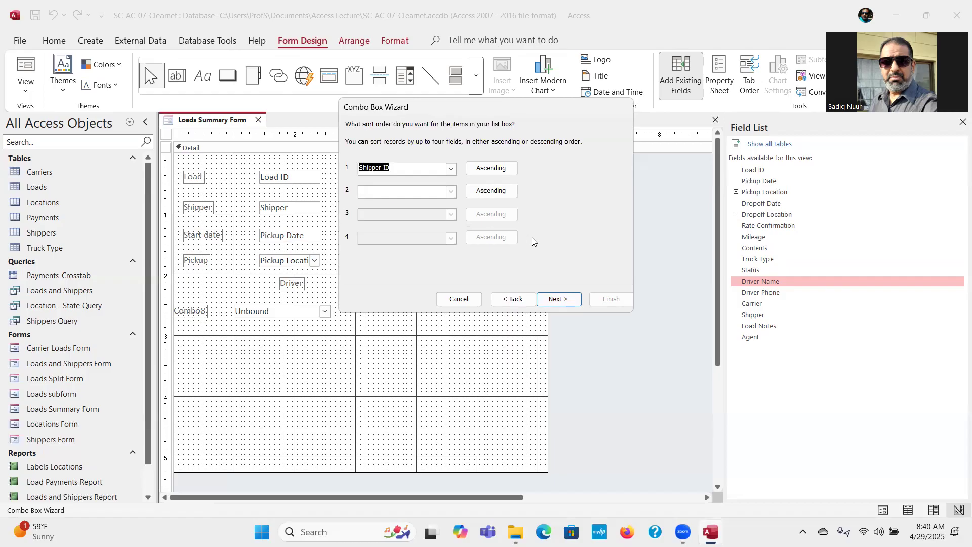
pyautogui.click(557, 299)
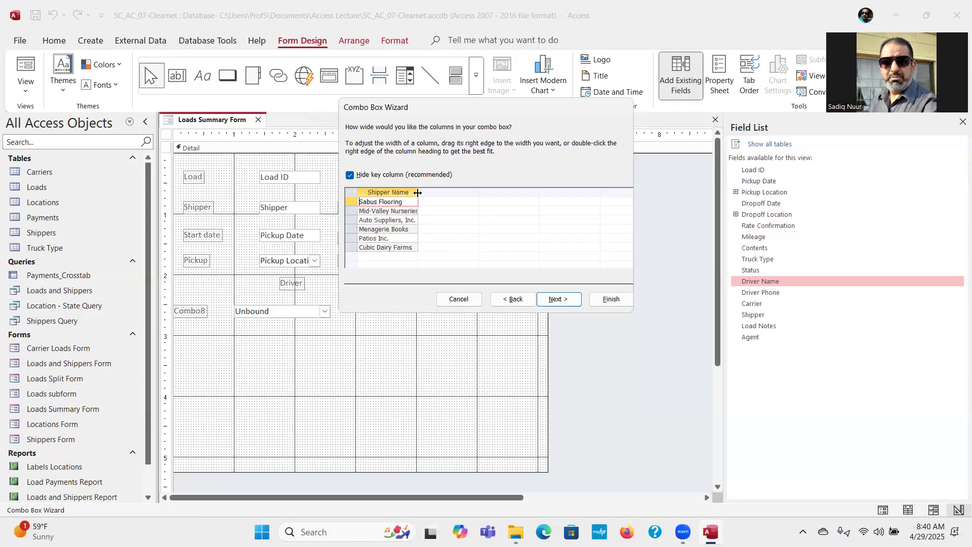
# Widen the Shipper Name column slightly to fit its entries and keep the key column hidden
pyautogui.moveTo(418, 193); pyautogui.dragTo(426, 193)
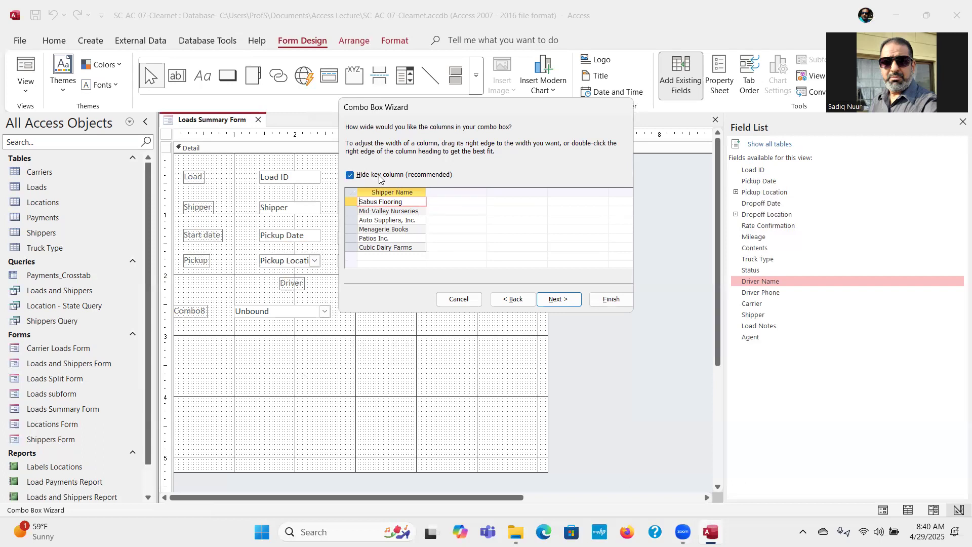
pyautogui.click(349, 175)
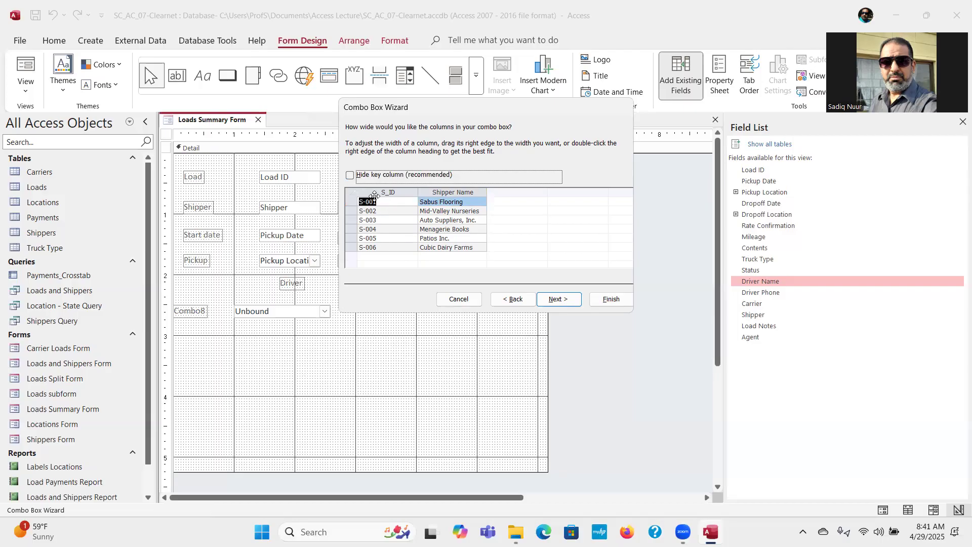
pyautogui.click(349, 177)
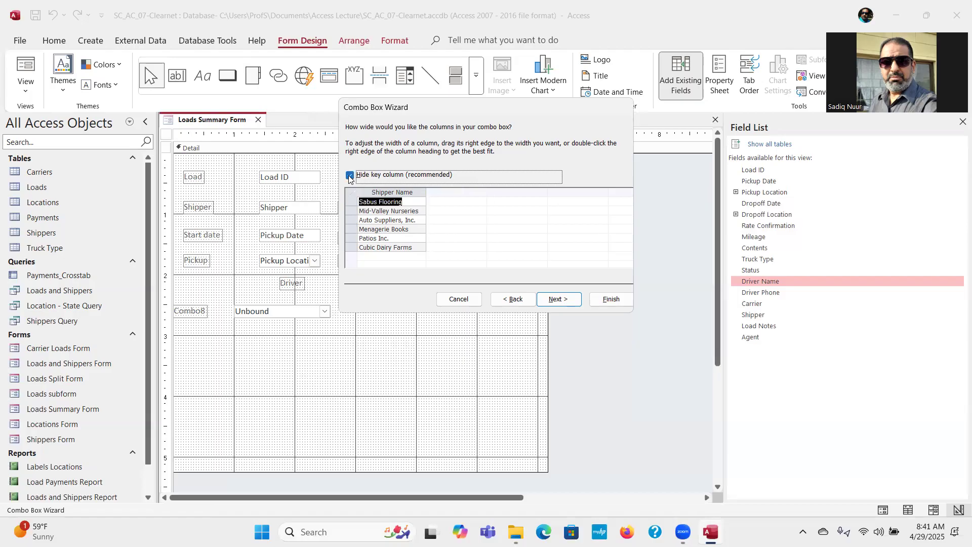
pyautogui.click(555, 300)
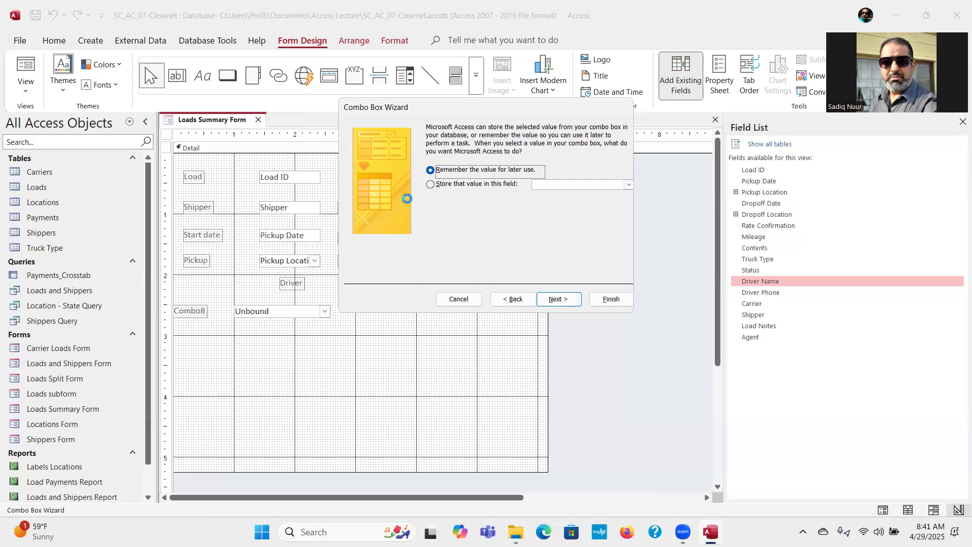
# Store the combo box value in the Shipper field and finish the combo box with the label Shipper Name
pyautogui.click(431, 184)
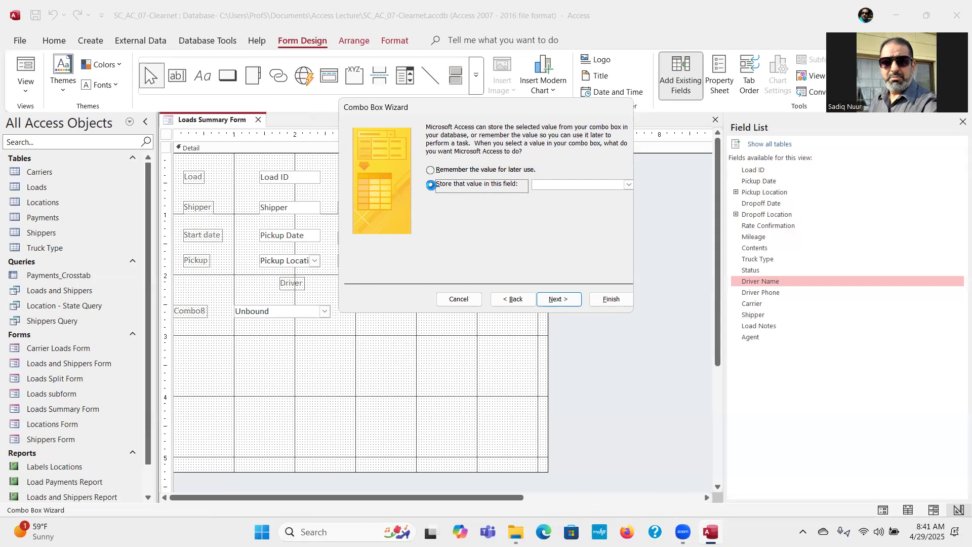
pyautogui.click(628, 186)
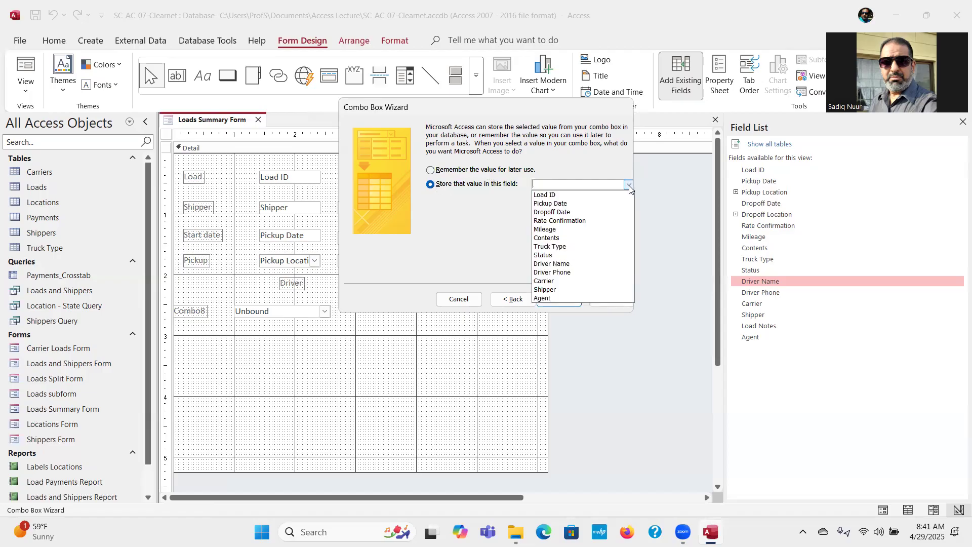
pyautogui.click(566, 290)
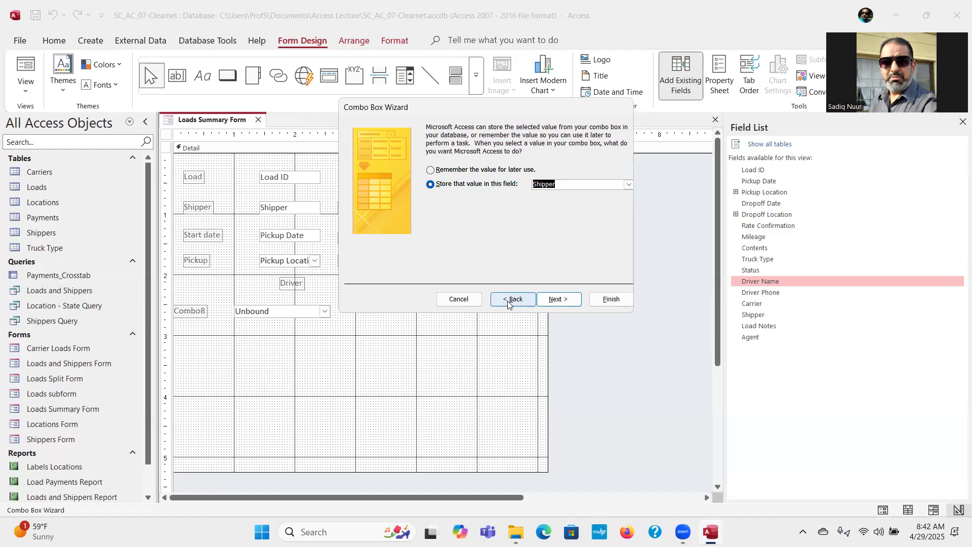
pyautogui.click(555, 299)
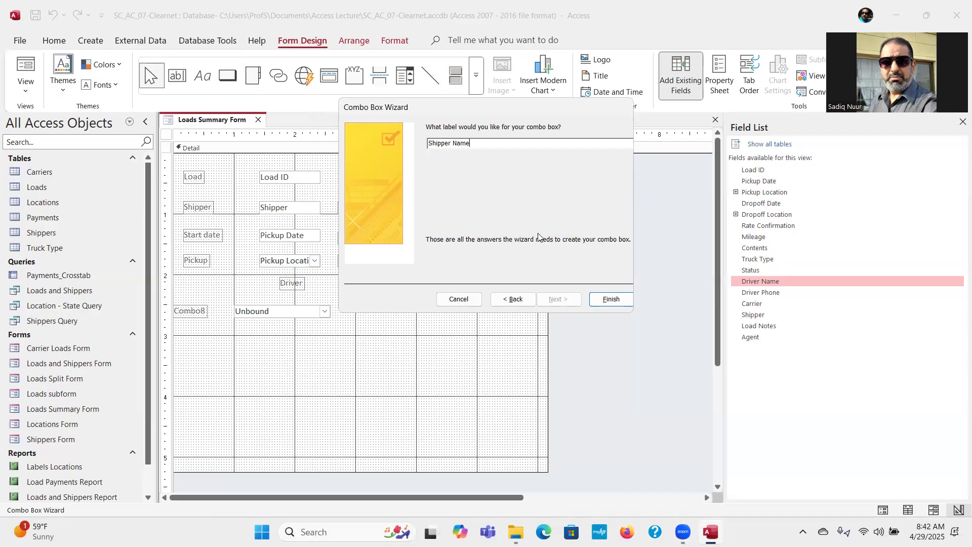
pyautogui.click(560, 299)
pyautogui.click(623, 299)
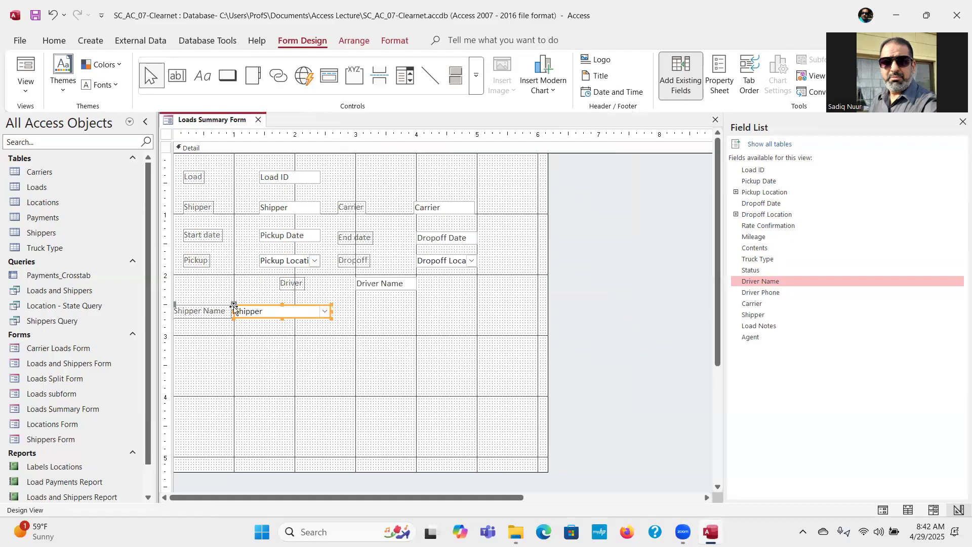
# Shift the Shipper Name combo box and its label right so the label lines up with the labels above
pyautogui.moveTo(235, 305); pyautogui.dragTo(239, 305)
pyautogui.moveTo(268, 306); pyautogui.dragTo(269, 305)
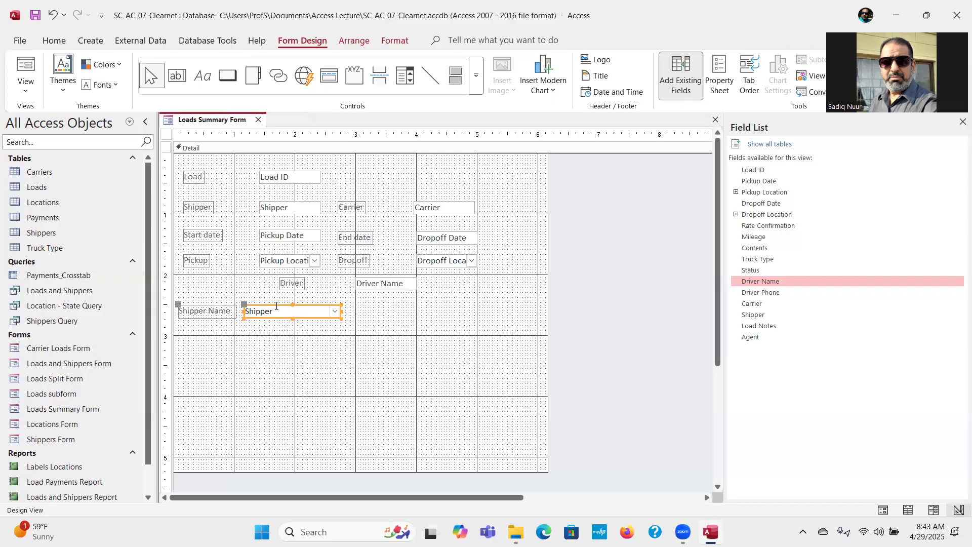
pyautogui.moveTo(274, 305); pyautogui.dragTo(280, 306)
pyautogui.click(269, 342)
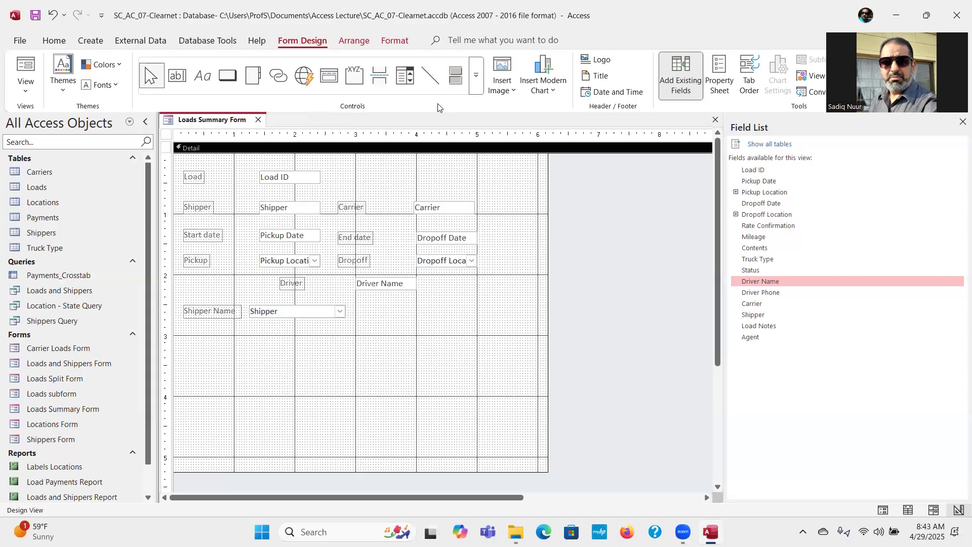
# Draw a combo box about 1.7 inches wide beside the Shipper Name combo box, using Carrier ID and Carrier Name from the Carriers table
pyautogui.click(403, 76)
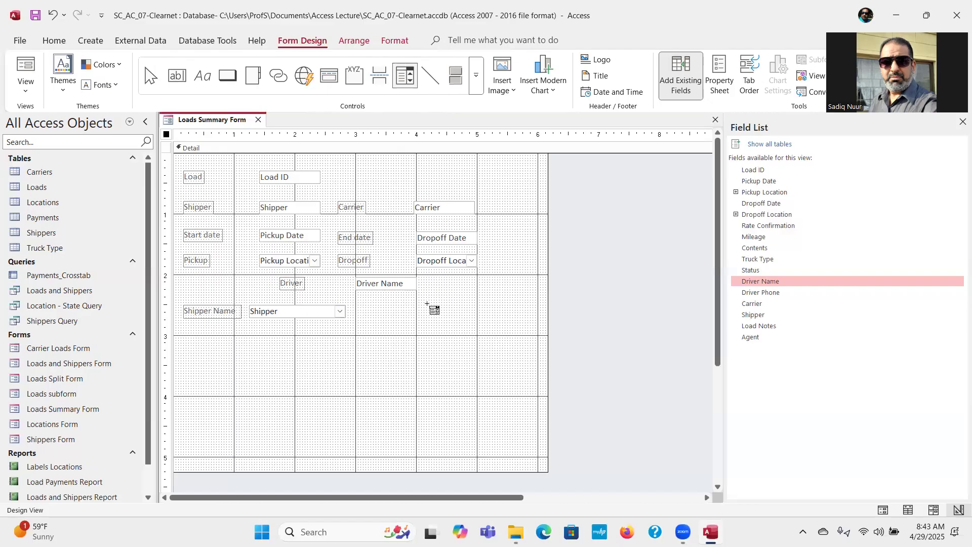
pyautogui.moveTo(426, 301)
pyautogui.mouseDown()
pyautogui.moveTo(432, 315)
pyautogui.moveTo(531, 315)
pyautogui.mouseUp()
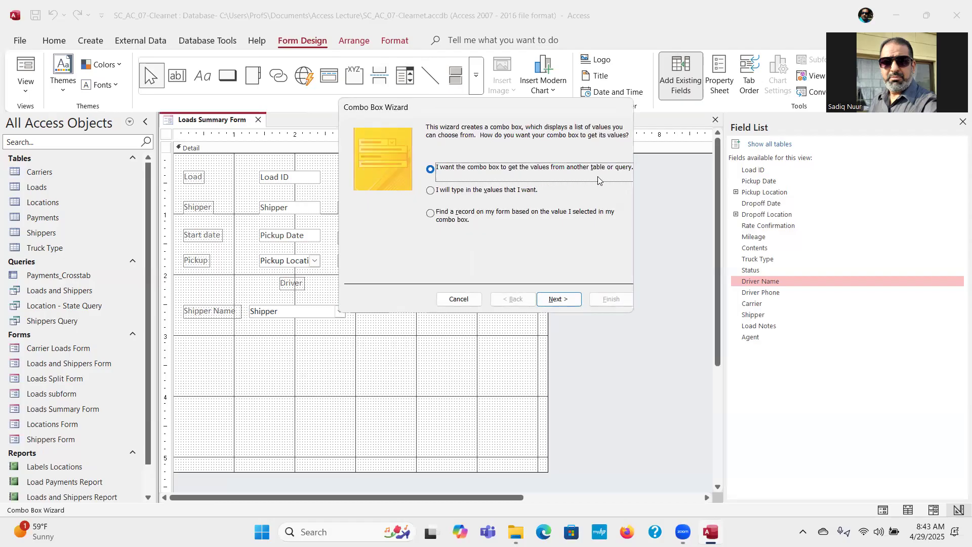
pyautogui.click(556, 299)
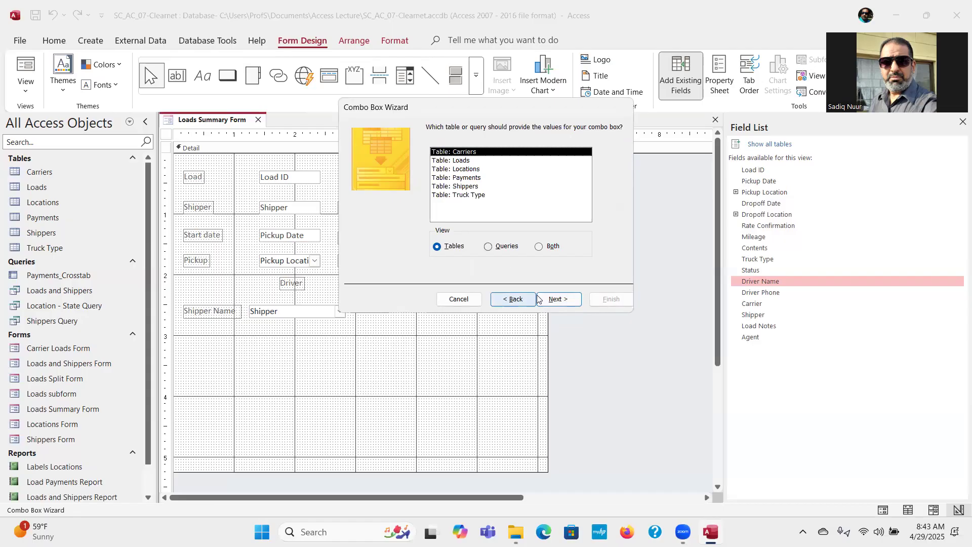
pyautogui.click(552, 300)
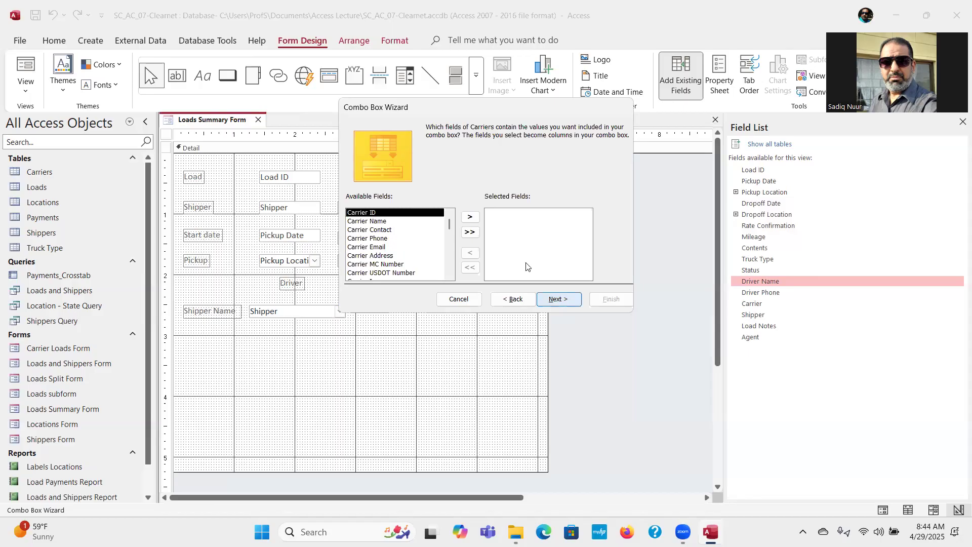
pyautogui.doubleClick(389, 213)
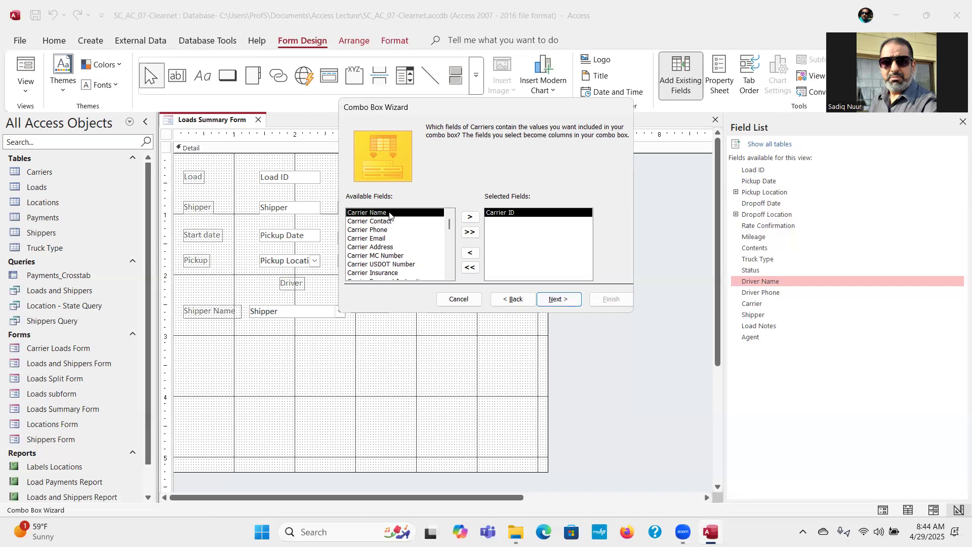
pyautogui.doubleClick(390, 215)
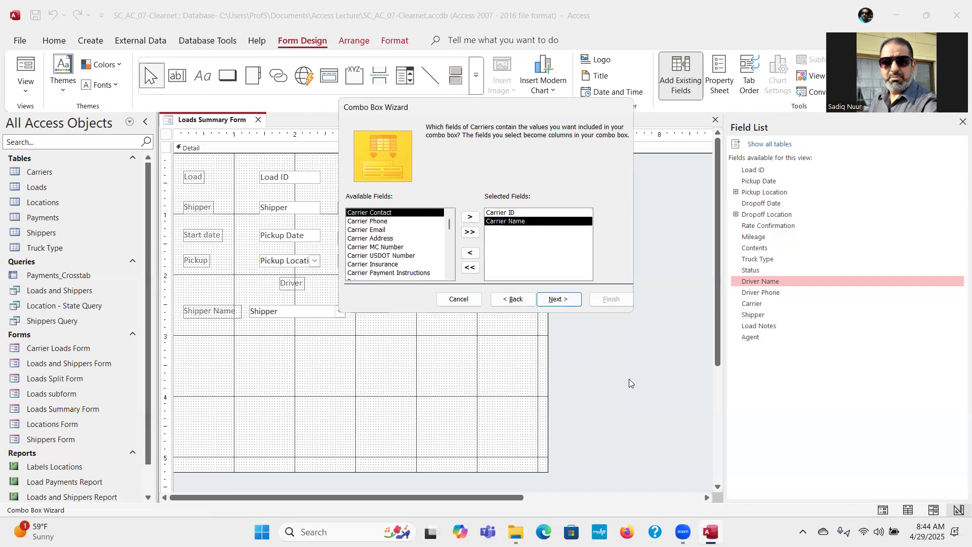
pyautogui.click(556, 299)
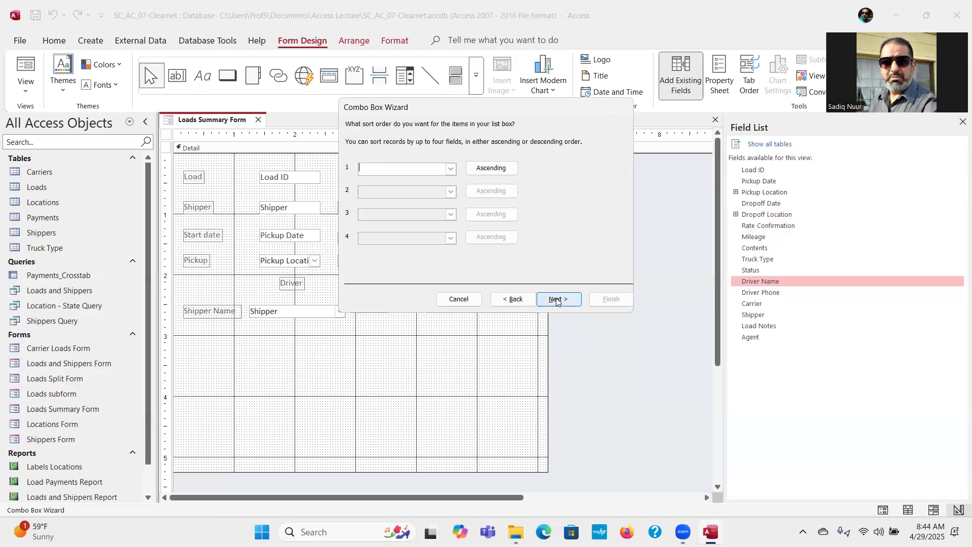
# Sort the carrier combo box by Carrier ID in ascending order and accept the column layout with the key column hidden
pyautogui.click(450, 169)
pyautogui.click(426, 190)
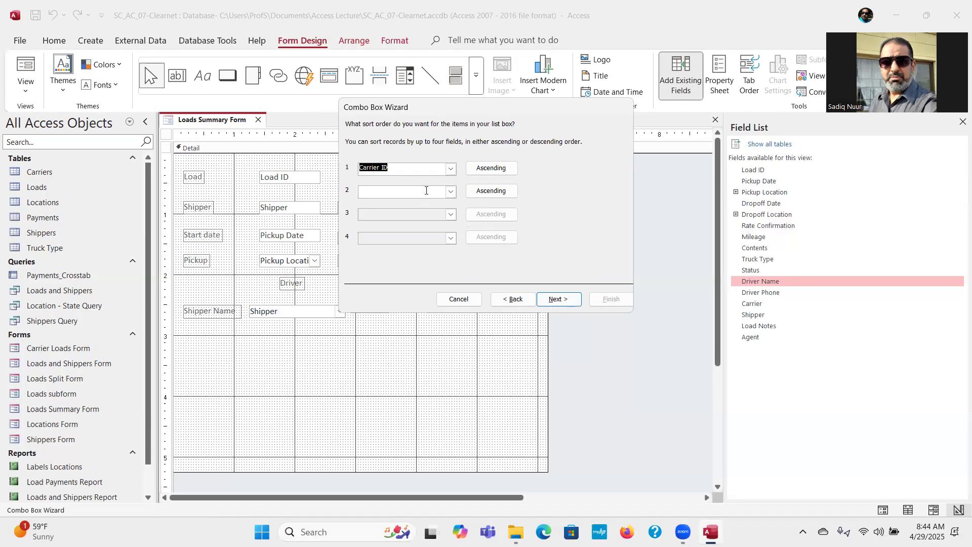
pyautogui.click(558, 300)
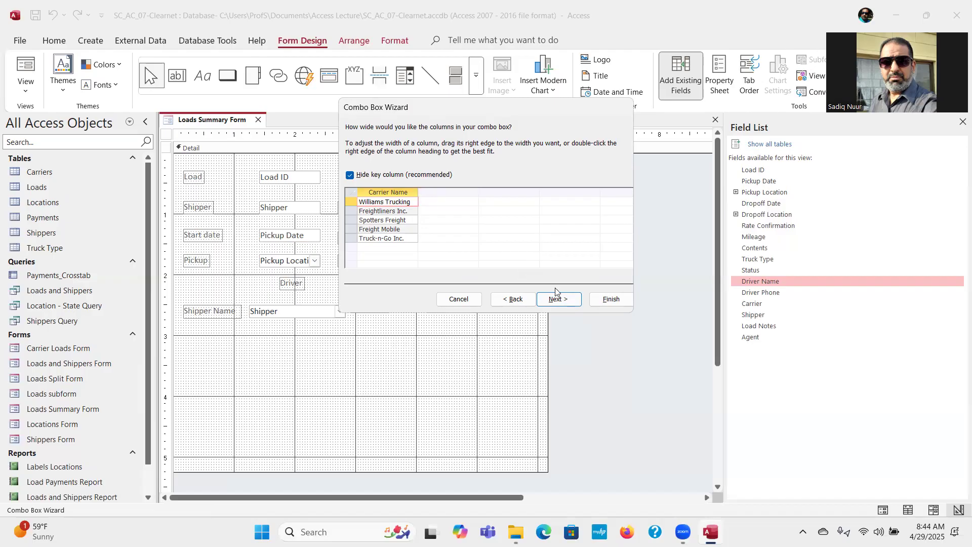
pyautogui.click(564, 301)
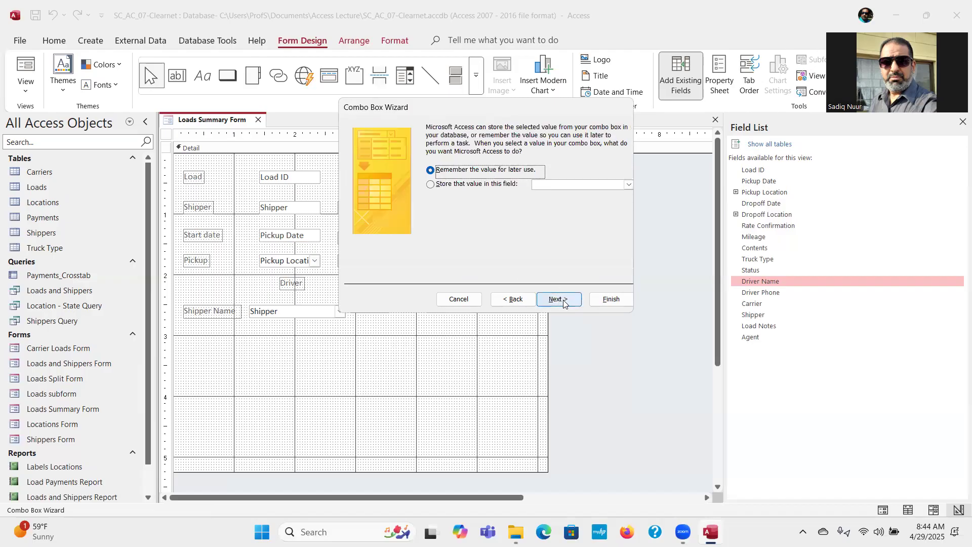
# Set the carrier combo box to store its value in the Carrier field
pyautogui.click(430, 185)
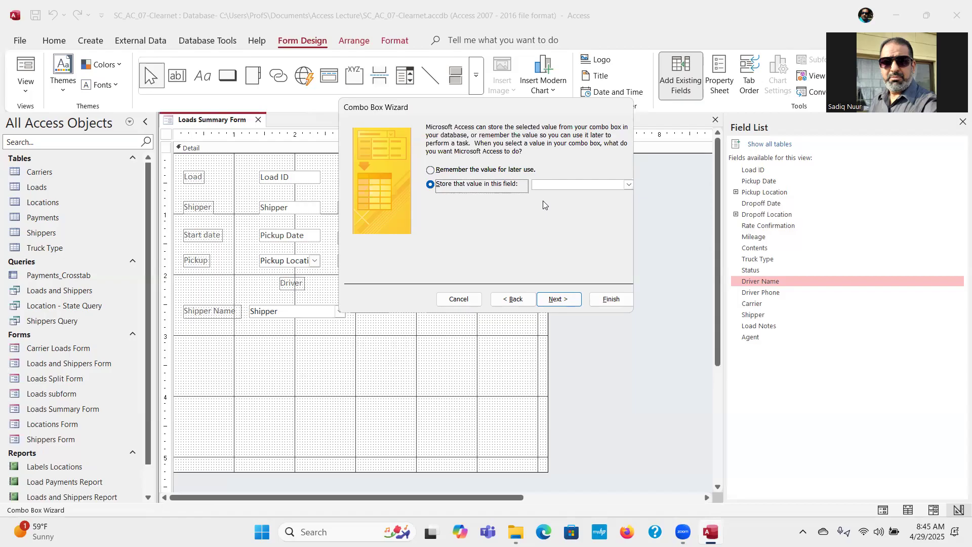
pyautogui.click(628, 185)
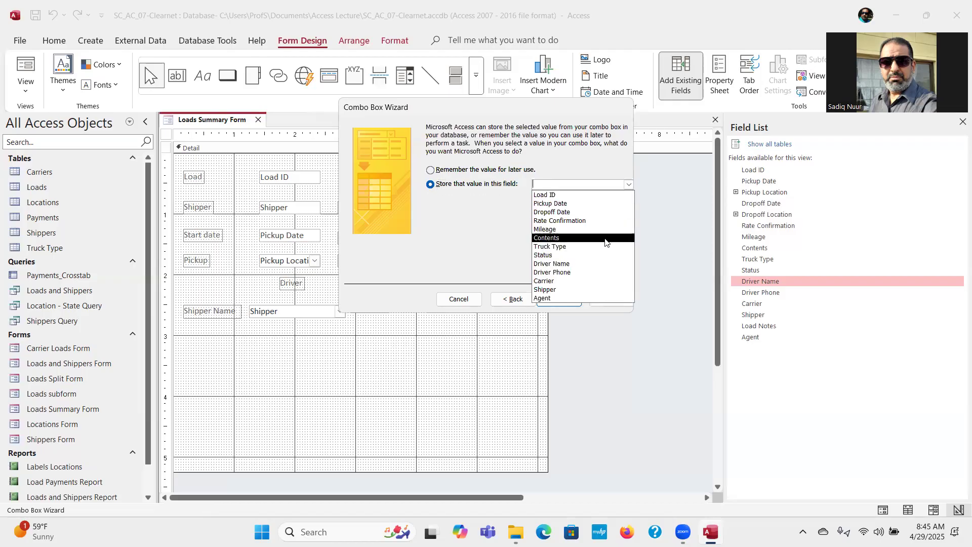
pyautogui.click(594, 281)
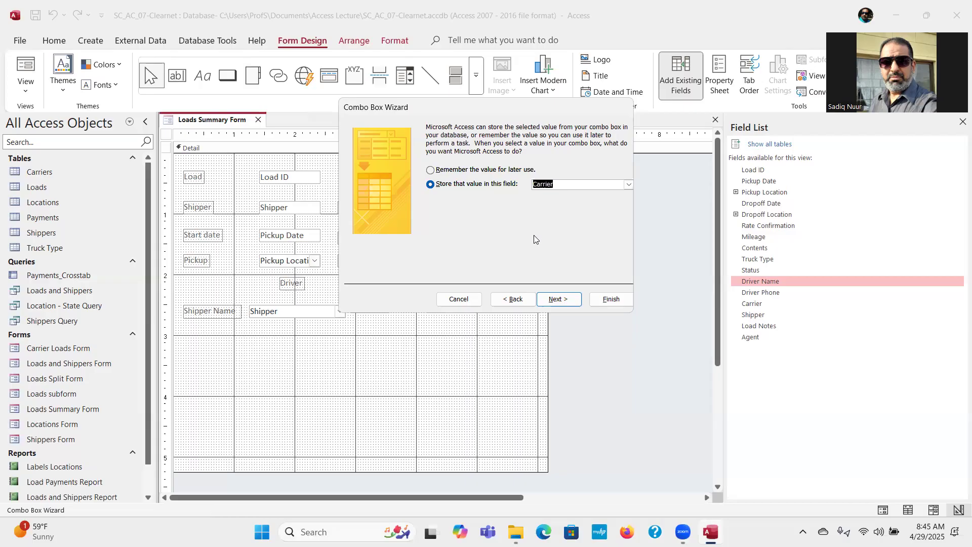
# Return to the wizard's Carriers field selection, clear the selected fields and include only Carrier Name
pyautogui.click(514, 302)
pyautogui.click(514, 302)
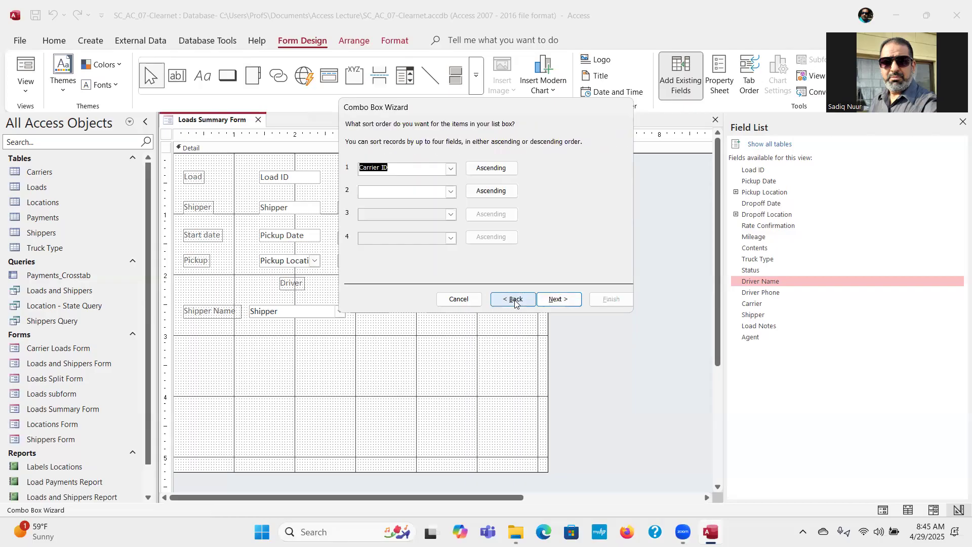
pyautogui.click(515, 300)
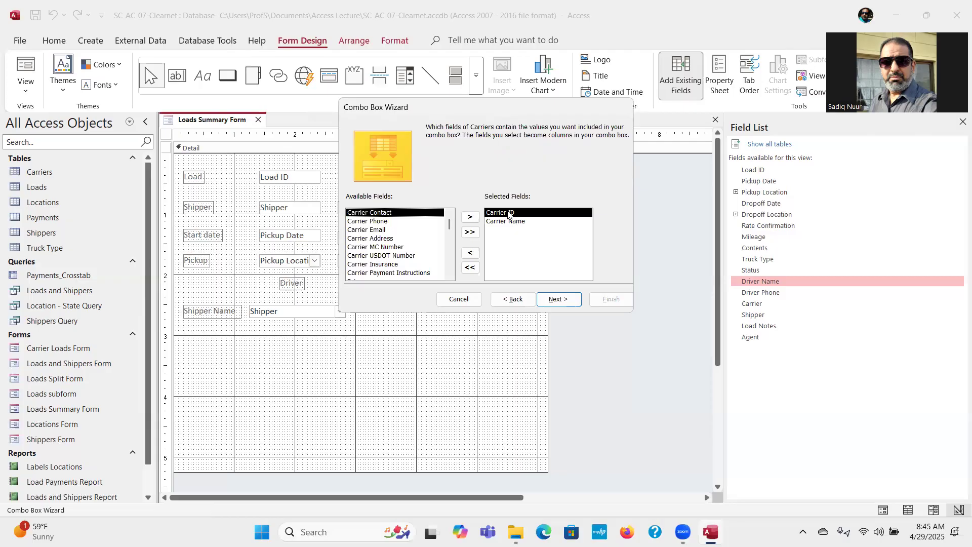
pyautogui.click(470, 217)
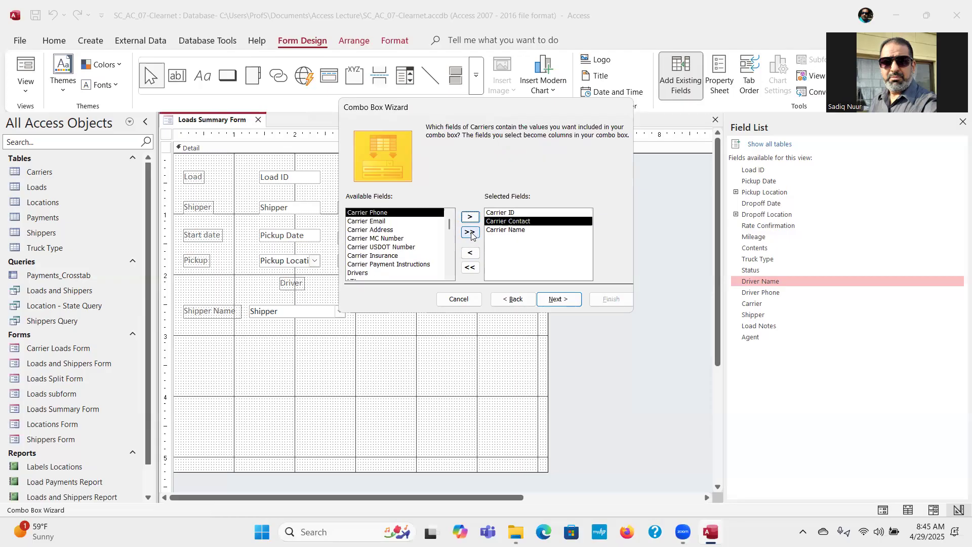
pyautogui.click(470, 267)
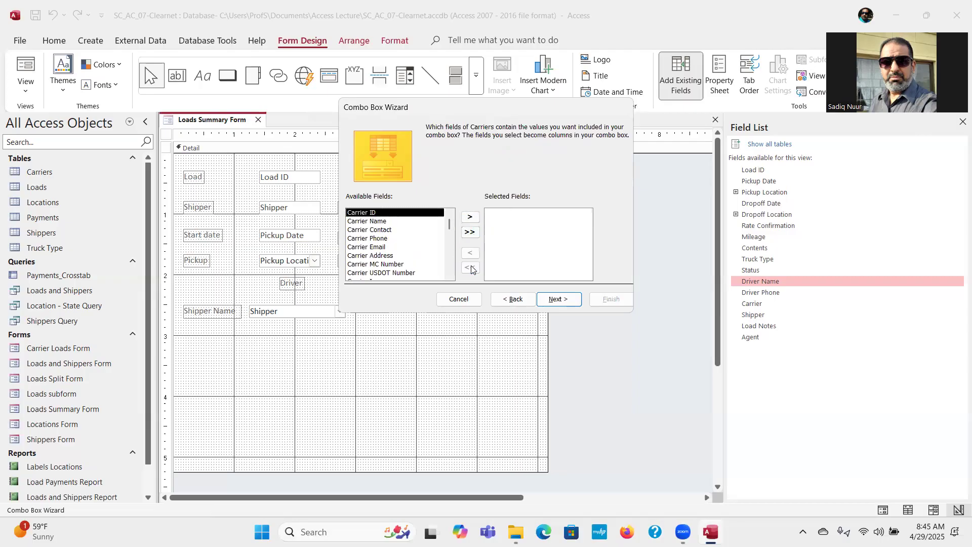
pyautogui.doubleClick(390, 224)
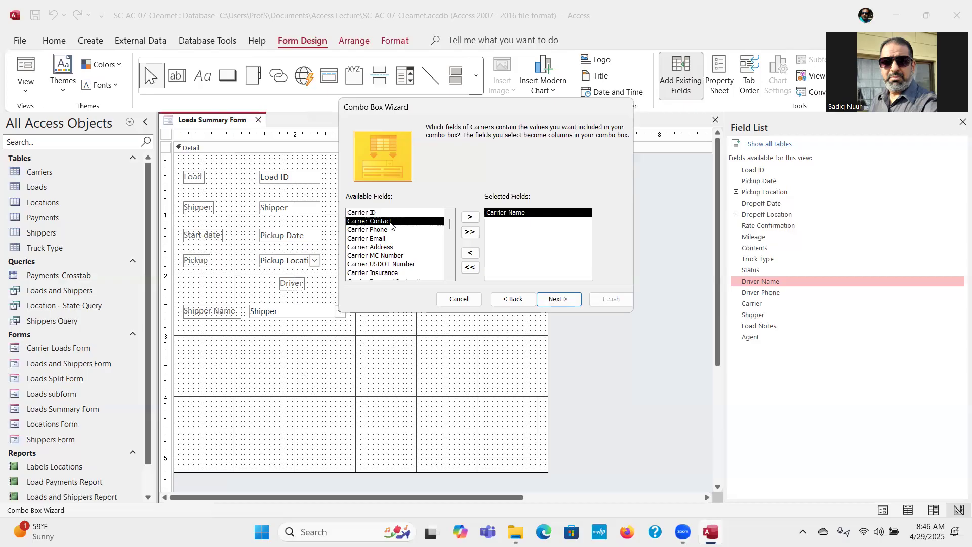
# Sort the carrier combo box by Carrier Name in ascending order and accept the column layout with the key column hidden
pyautogui.click(559, 299)
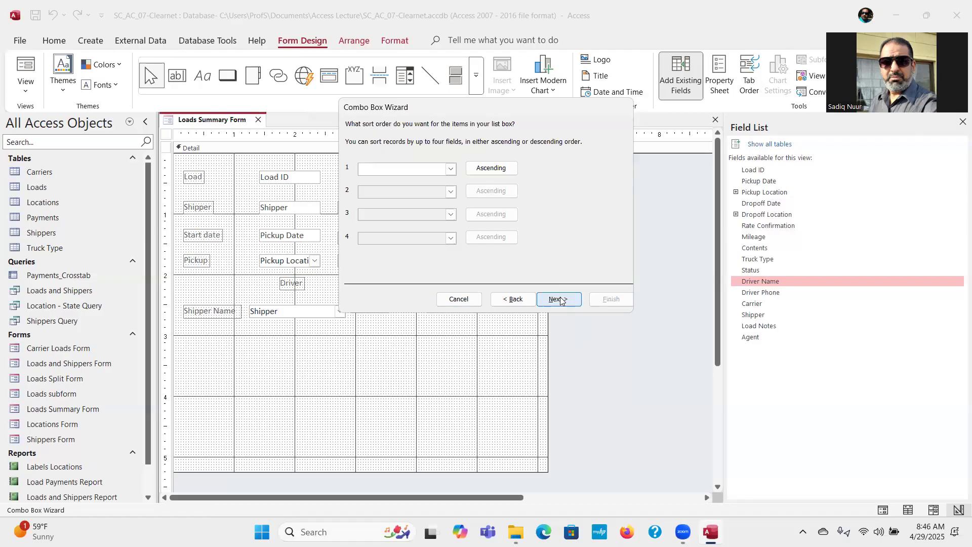
pyautogui.click(451, 168)
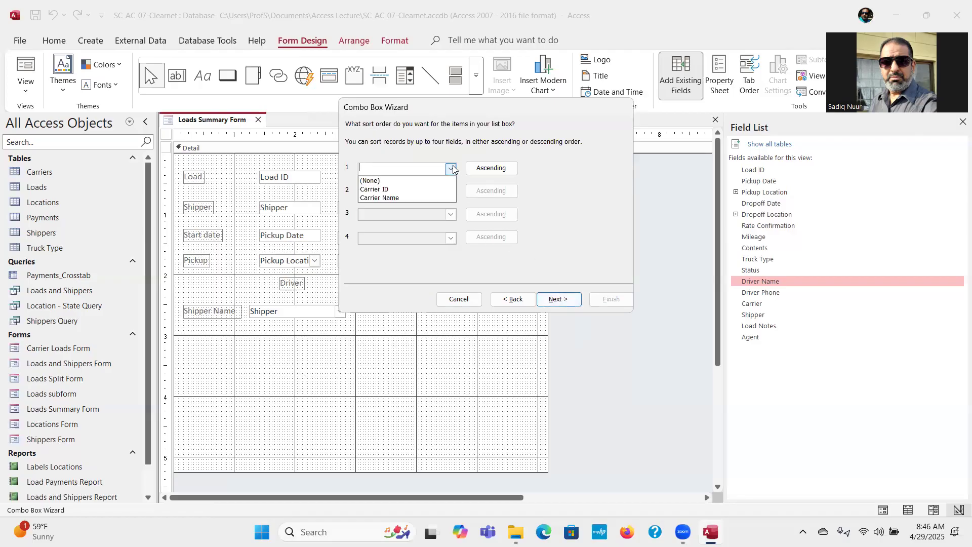
pyautogui.click(431, 198)
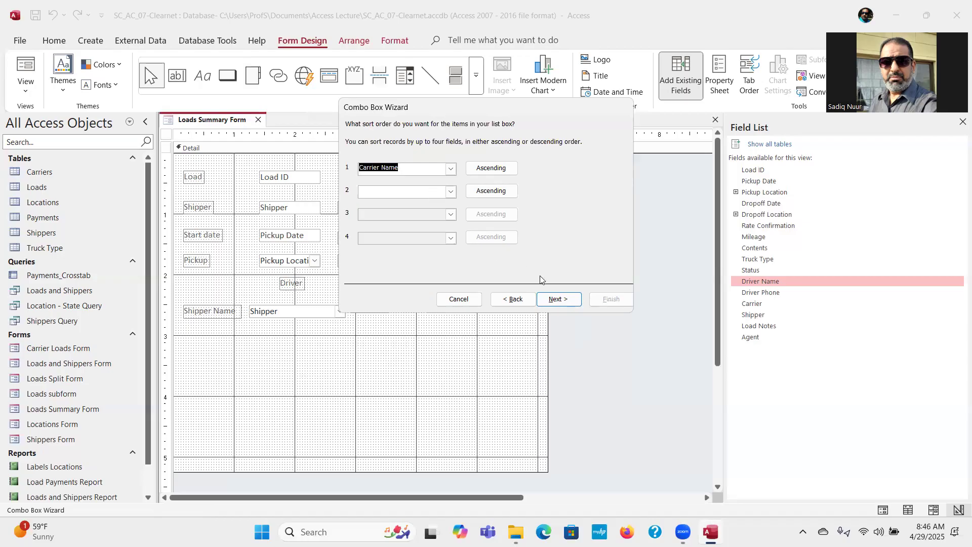
pyautogui.click(566, 299)
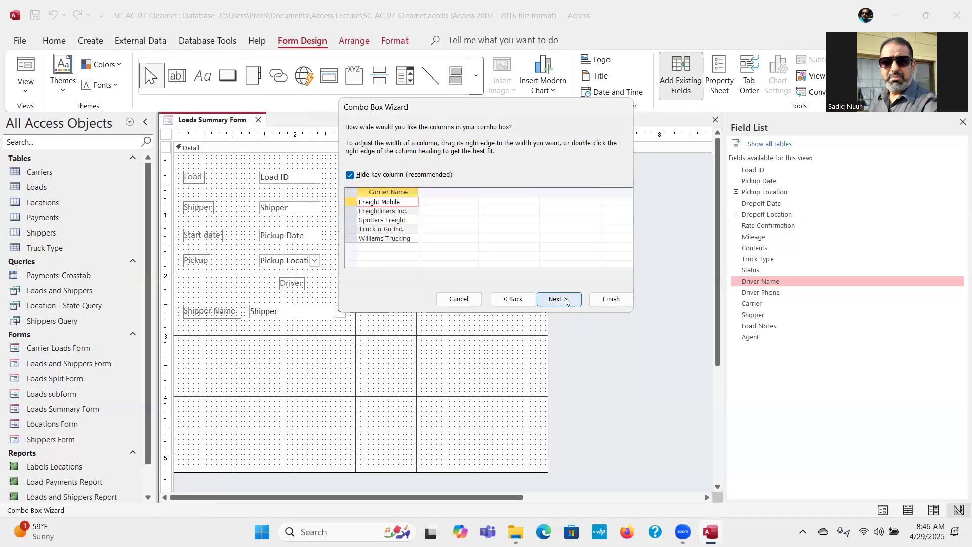
pyautogui.click(566, 299)
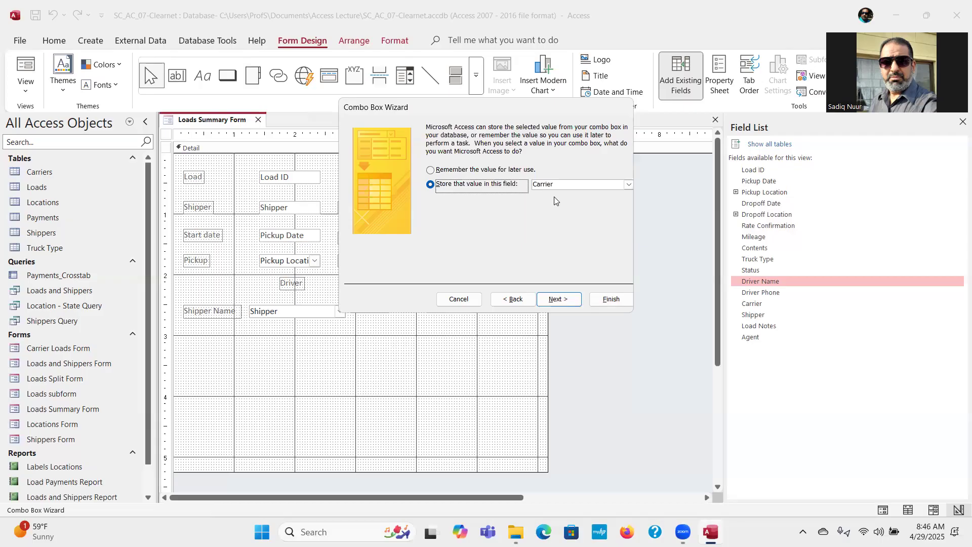
# Keep storing the value in the Carrier field, label the combo box Carrier Name and finish the wizard
pyautogui.click(552, 302)
pyautogui.moveTo(477, 144); pyautogui.dragTo(405, 137)
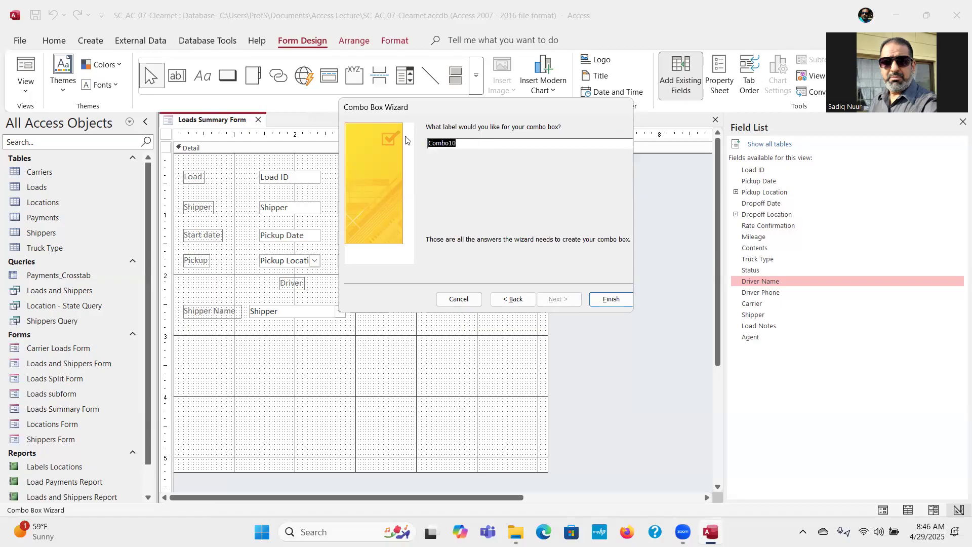
pyautogui.write('Carrier Name')
pyautogui.click(611, 299)
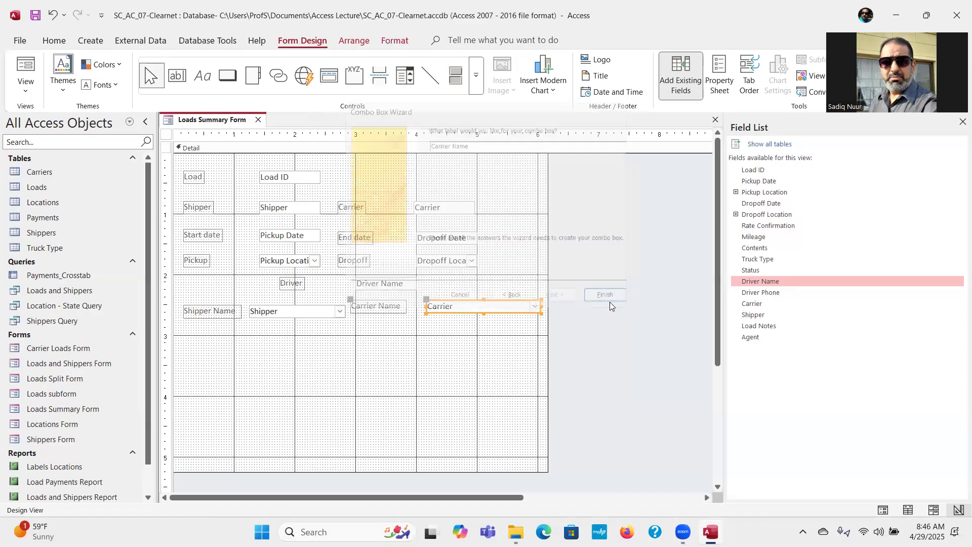
# Move the Carrier Name combo box and its label down to line up with the Shipper Name row
pyautogui.click(461, 300)
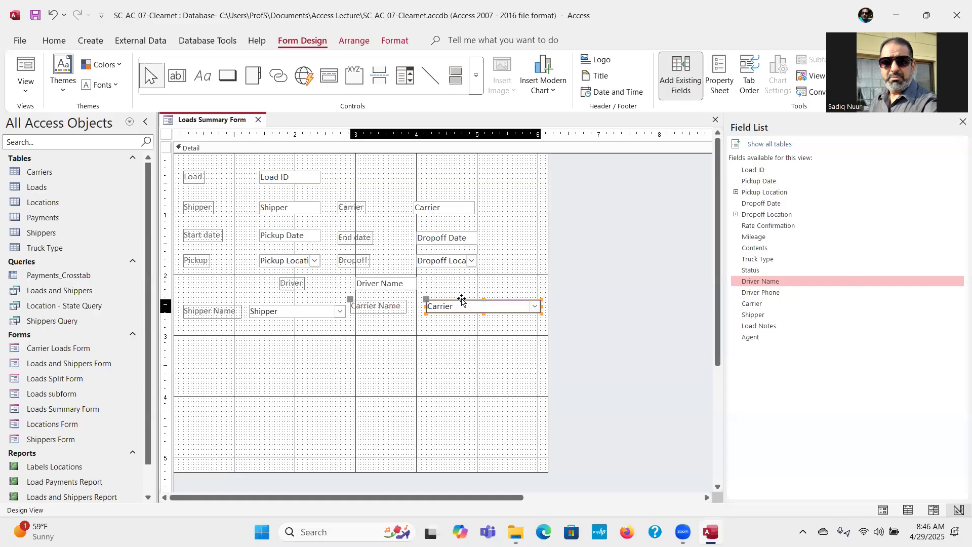
pyautogui.moveTo(461, 300); pyautogui.dragTo(462, 307)
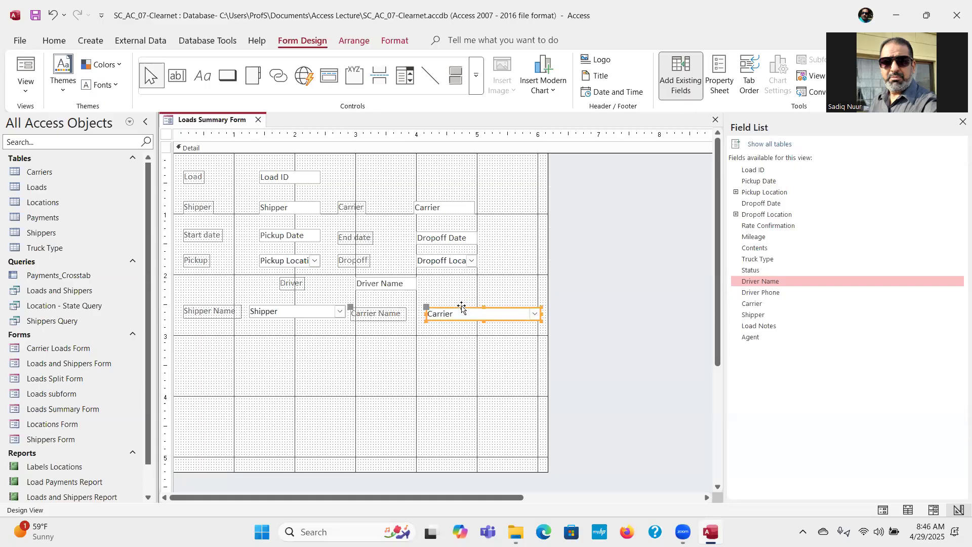
pyautogui.click(462, 306)
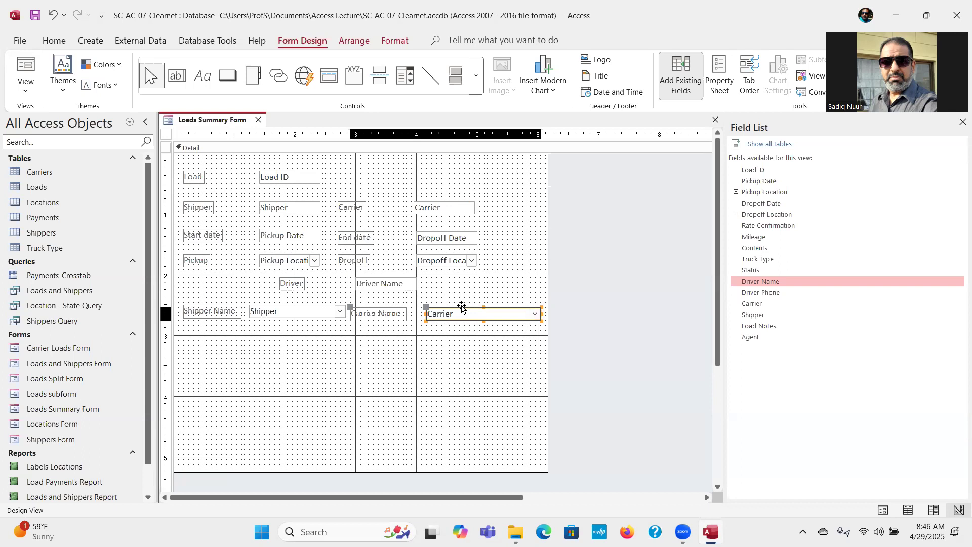
pyautogui.click(437, 372)
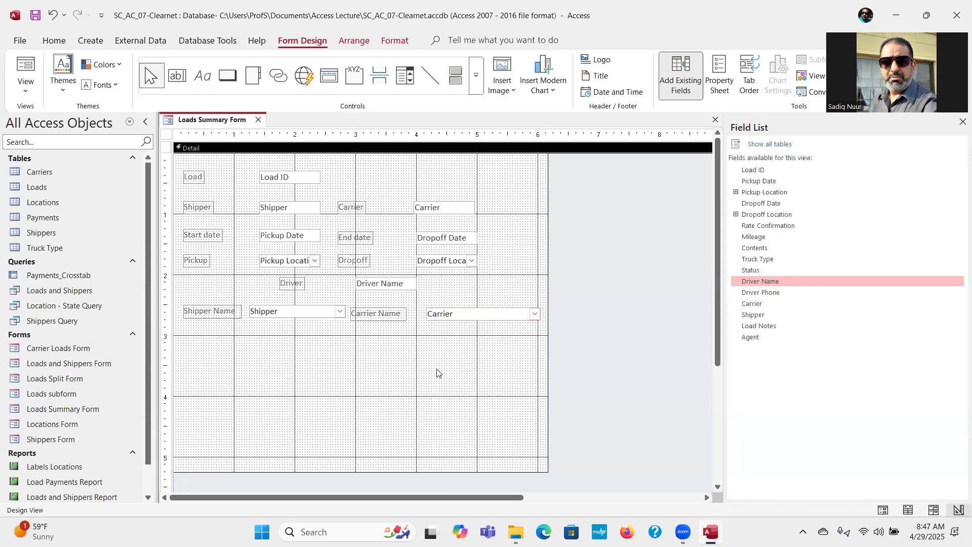
pyautogui.click(463, 318)
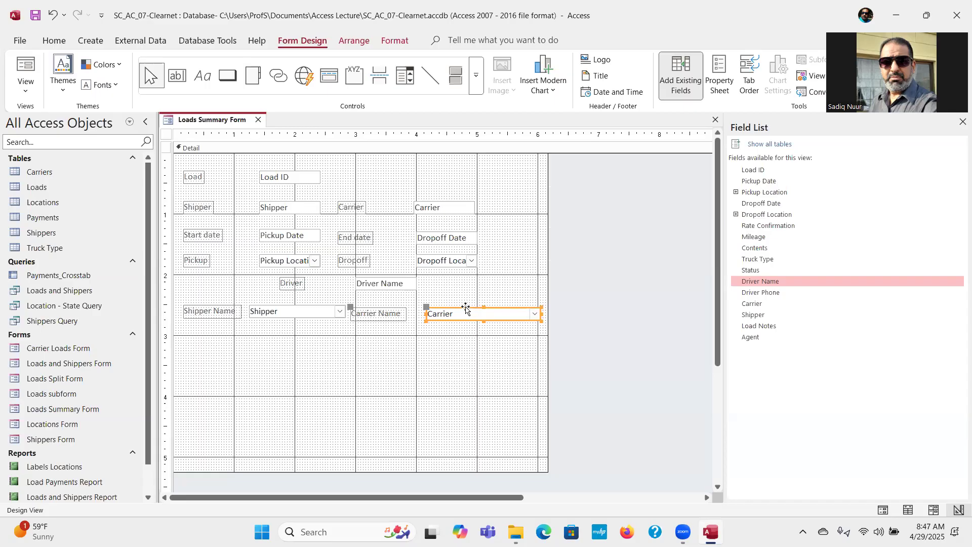
pyautogui.press('Up')
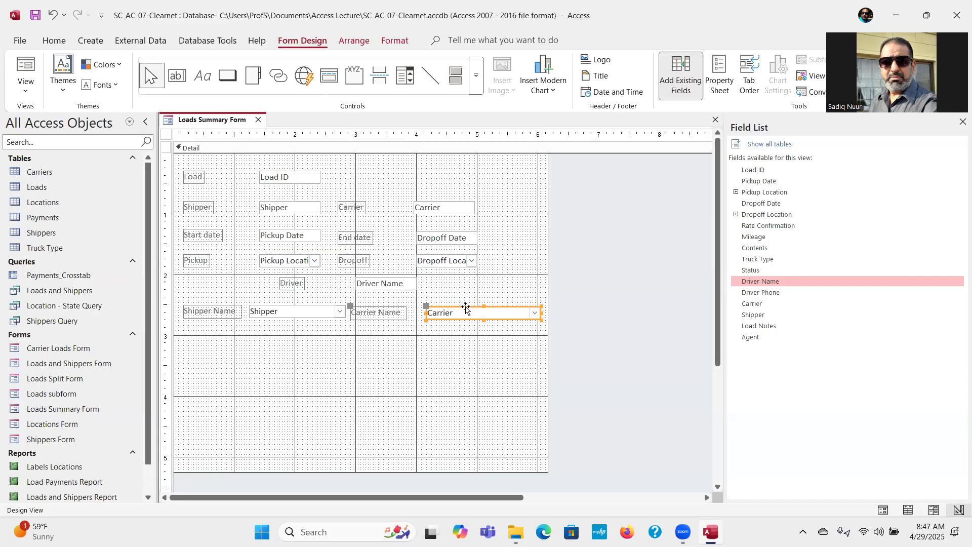
pyautogui.press('Up')
pyautogui.press('Up')
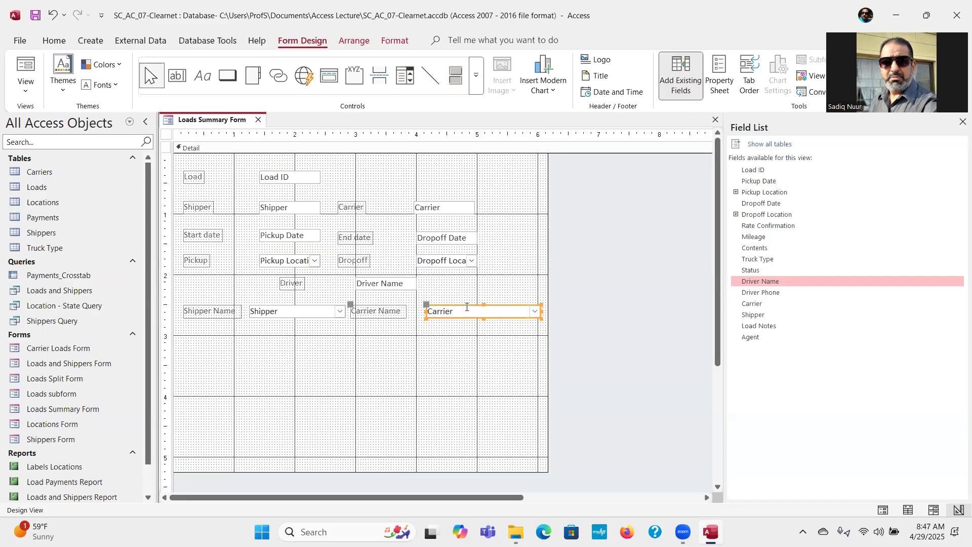
pyautogui.click(448, 363)
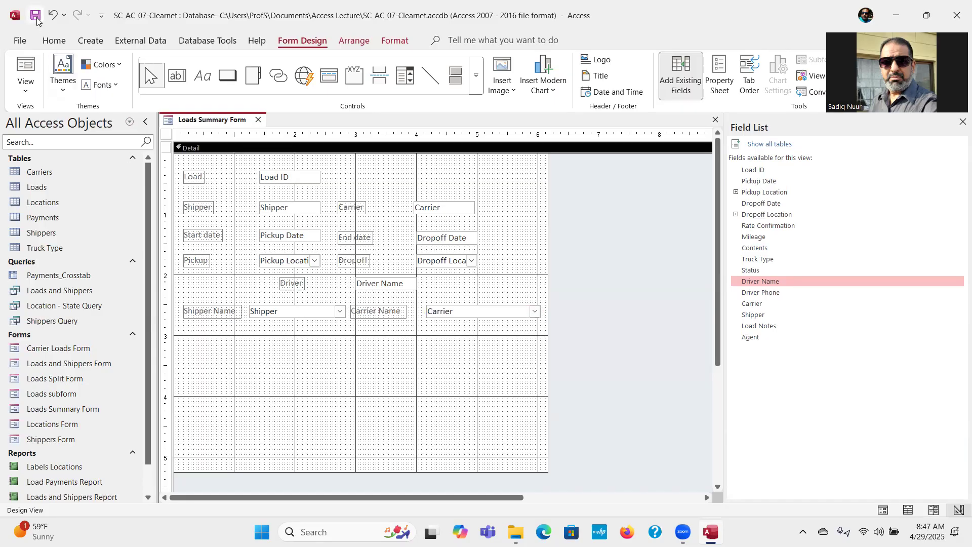
pyautogui.press('ctrl')
pyautogui.press('ctrl')
pyautogui.press('ctrl')
# Fill the background of the form's Detail section with a light gray
pyautogui.rightClick(233, 152)
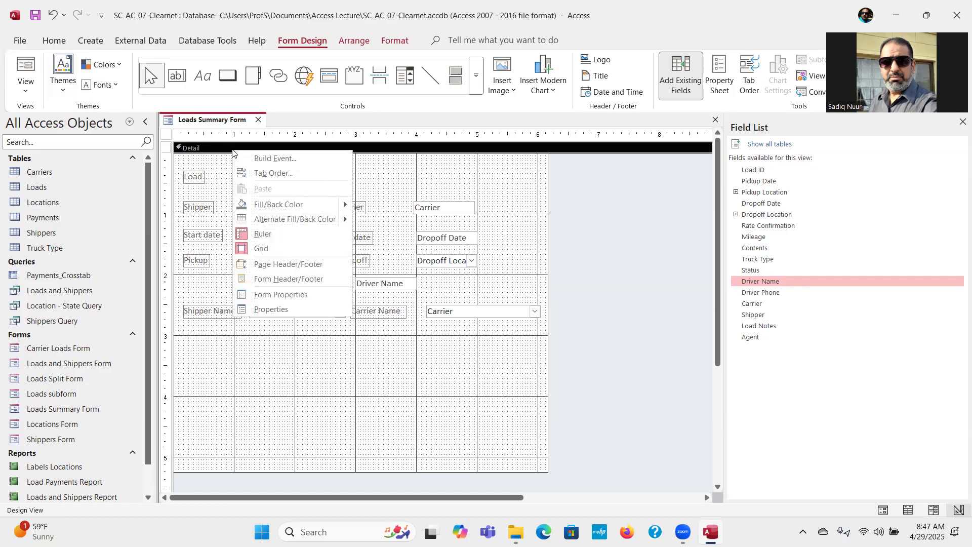
pyautogui.moveTo(276, 208)
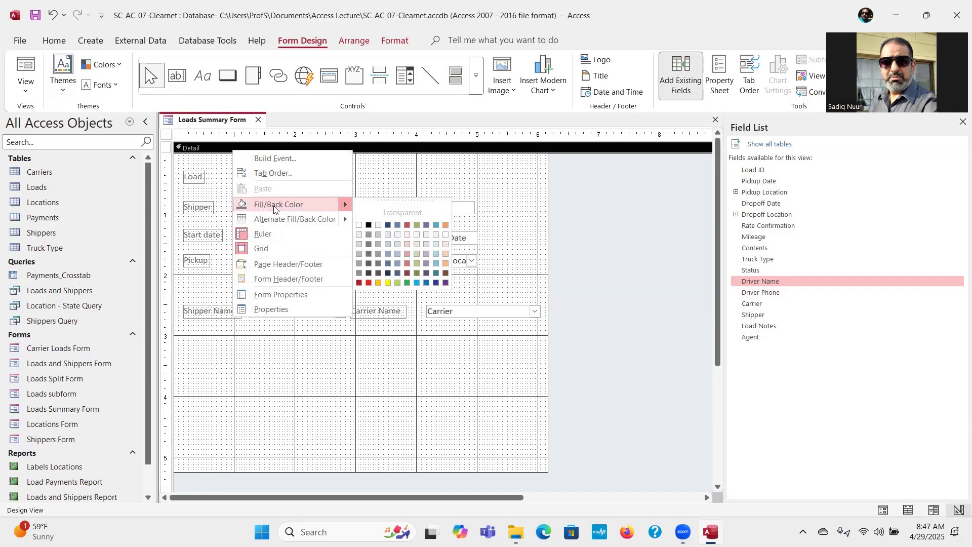
pyautogui.click(357, 235)
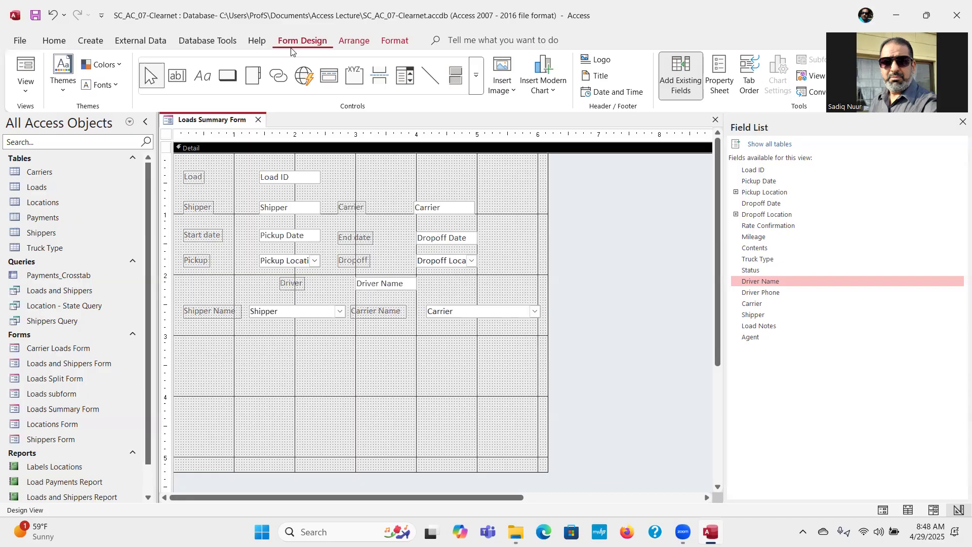
# Select the Load ID text box, close the field list and show all of the text box's properties in the property sheet
pyautogui.click(290, 179)
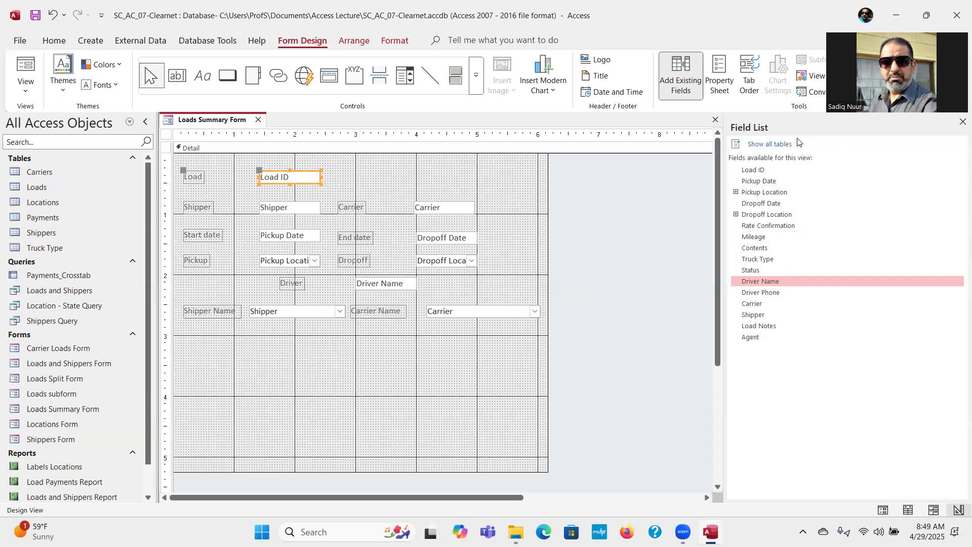
pyautogui.click(958, 127)
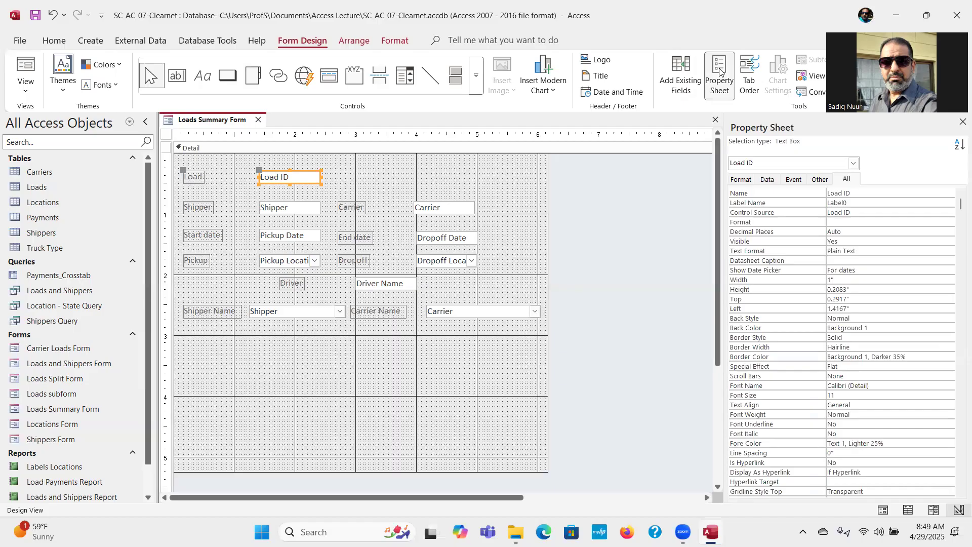
pyautogui.click(844, 181)
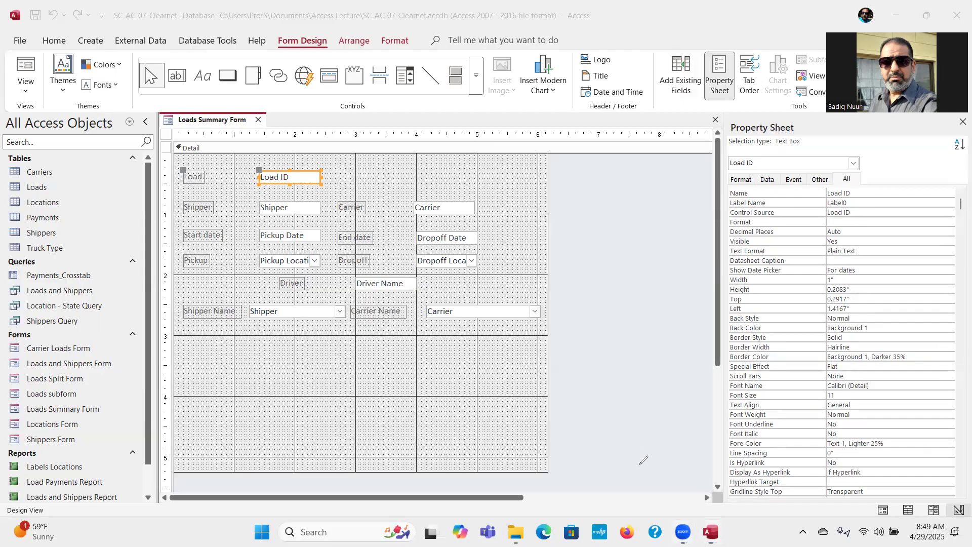
pyautogui.moveTo(636, 470)
pyautogui.mouseDown()
pyautogui.moveTo(635, 440)
pyautogui.moveTo(668, 418)
pyautogui.moveTo(722, 416)
pyautogui.moveTo(715, 422)
pyautogui.mouseUp()
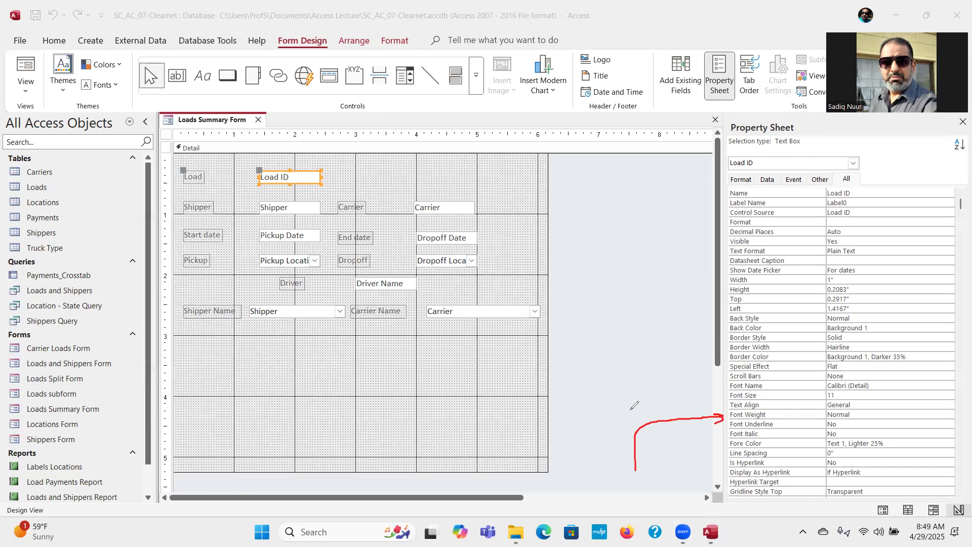
pyautogui.moveTo(629, 410)
pyautogui.mouseDown()
pyautogui.moveTo(641, 375)
pyautogui.moveTo(718, 370)
pyautogui.mouseUp()
pyautogui.moveTo(718, 449)
pyautogui.mouseDown()
pyautogui.moveTo(663, 475)
pyautogui.moveTo(662, 515)
pyautogui.mouseUp()
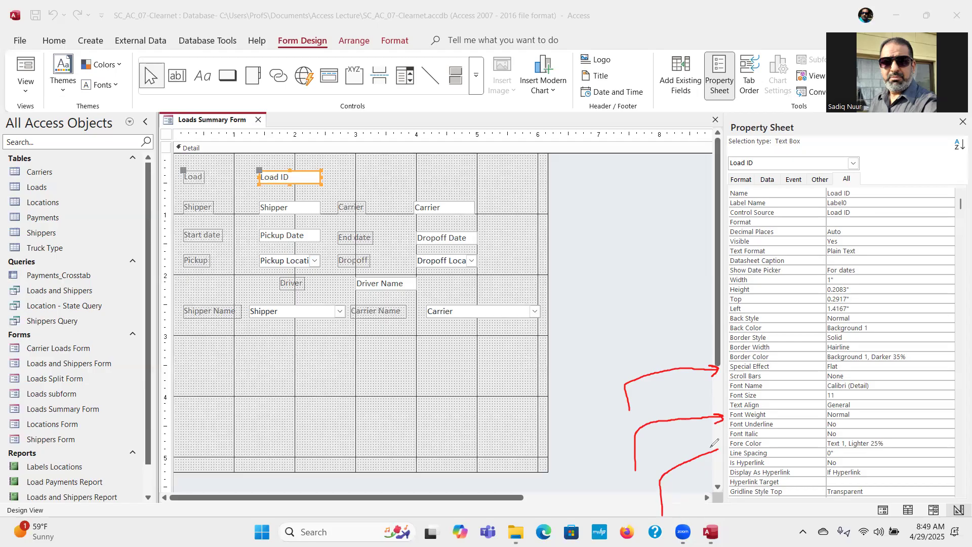
pyautogui.moveTo(712, 446)
pyautogui.mouseDown()
pyautogui.moveTo(724, 449)
pyautogui.moveTo(717, 456)
pyautogui.mouseUp()
pyautogui.click(49, 316)
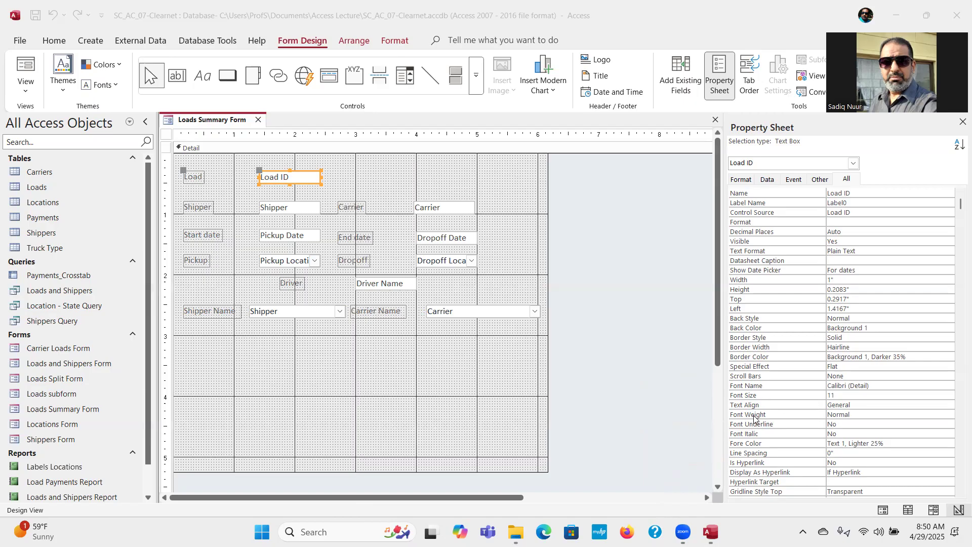
# Set the font weight of the Load ID text box to Semi-bold
pyautogui.click(871, 415)
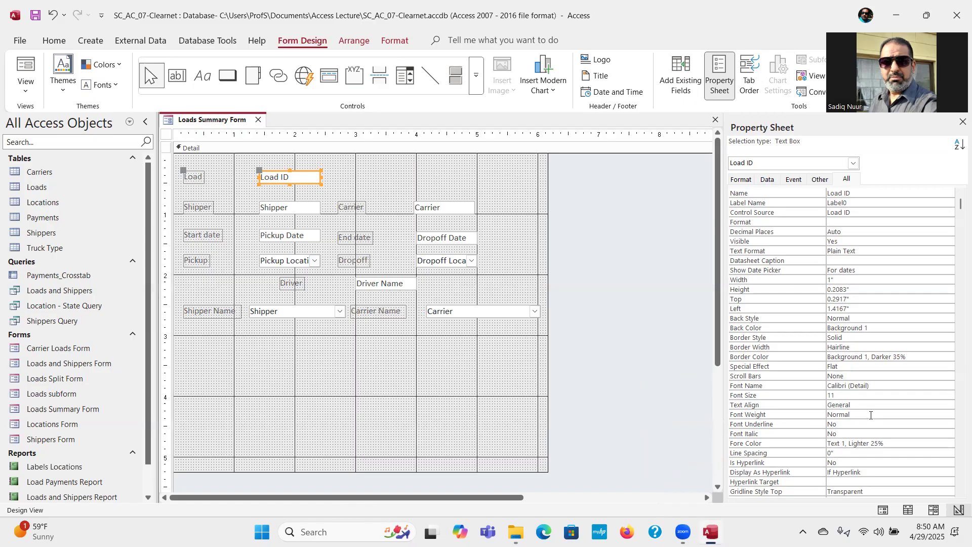
pyautogui.click(870, 415)
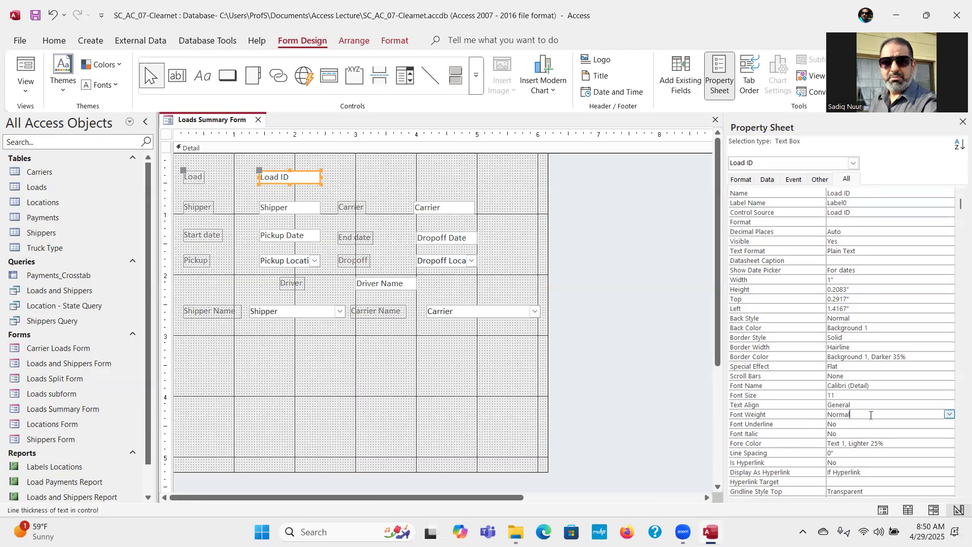
pyautogui.click(950, 414)
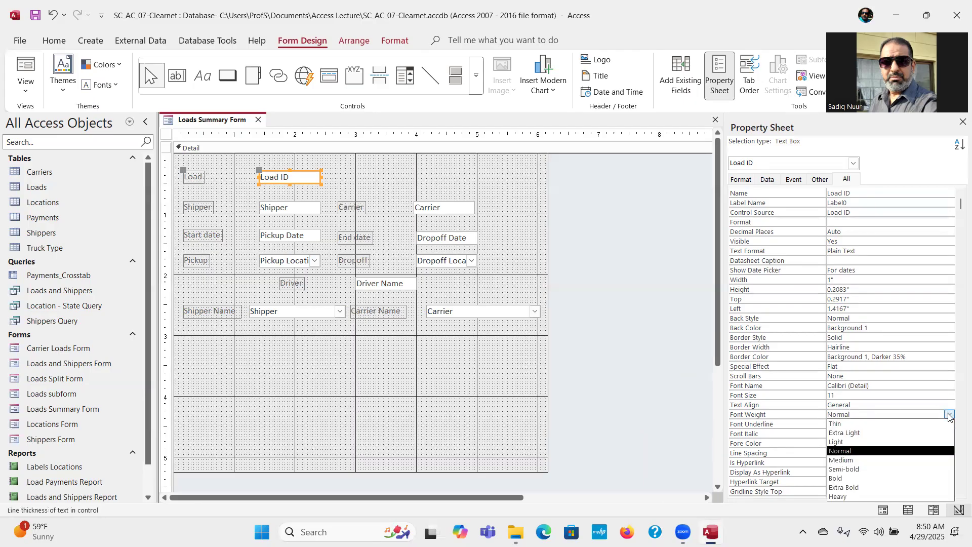
pyautogui.click(889, 470)
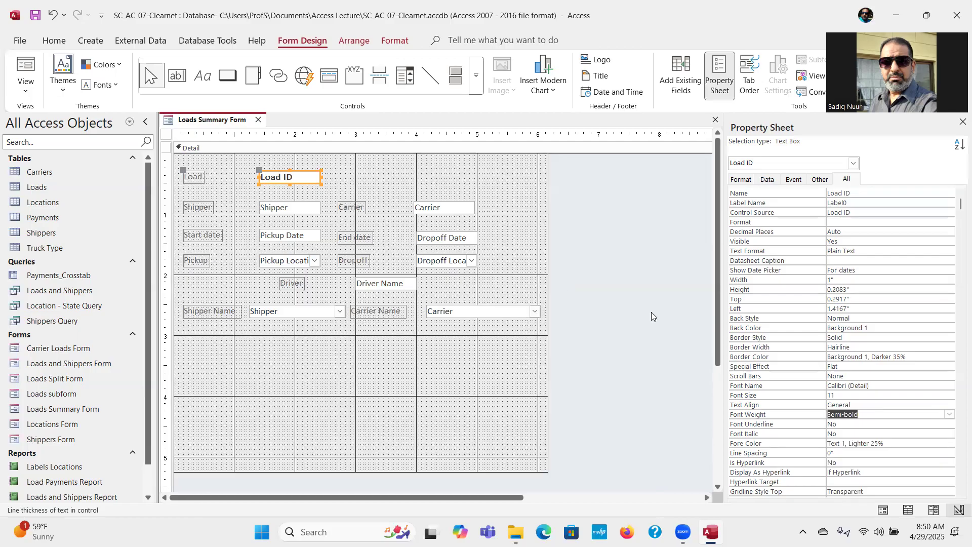
# Give the Load ID text box a Sunken special effect and the dark blue font color #2F3699
pyautogui.click(848, 363)
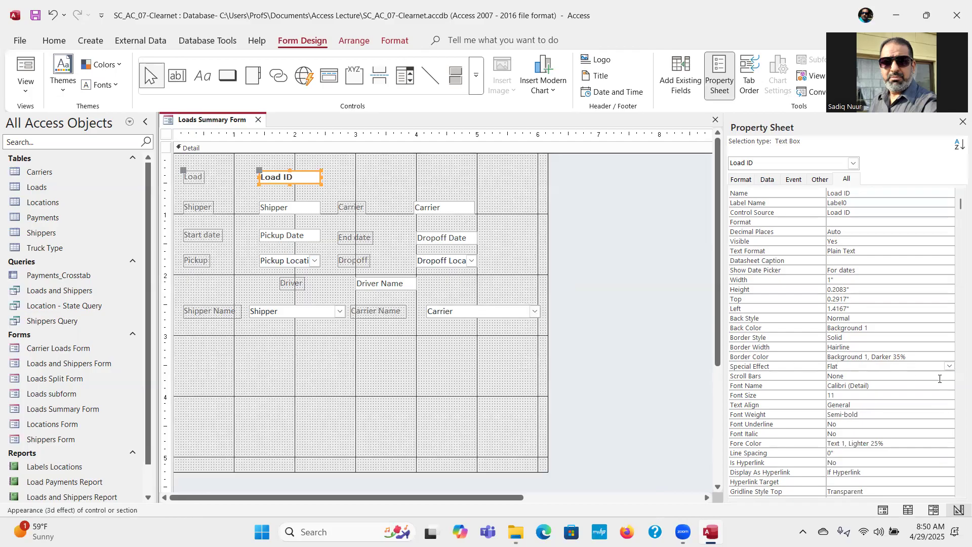
pyautogui.click(949, 367)
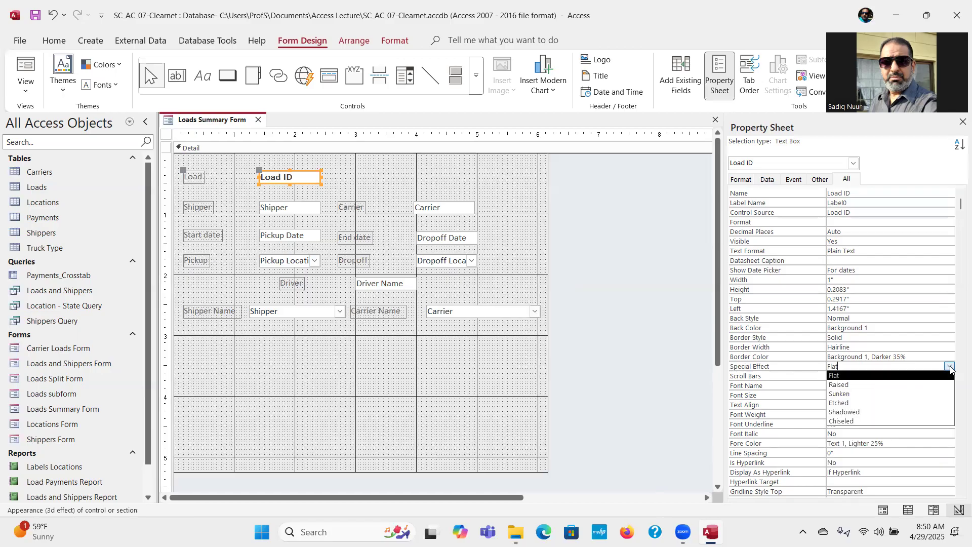
pyautogui.click(922, 394)
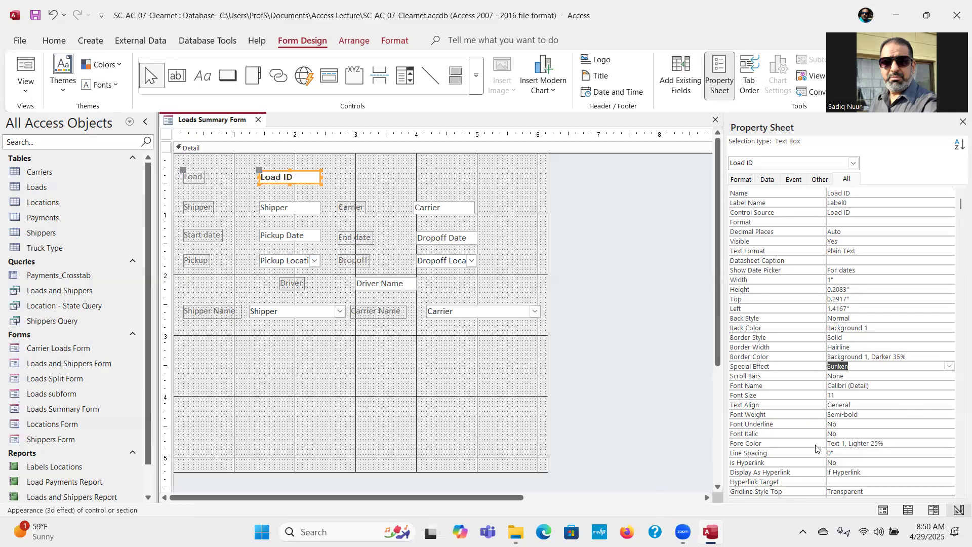
pyautogui.click(903, 443)
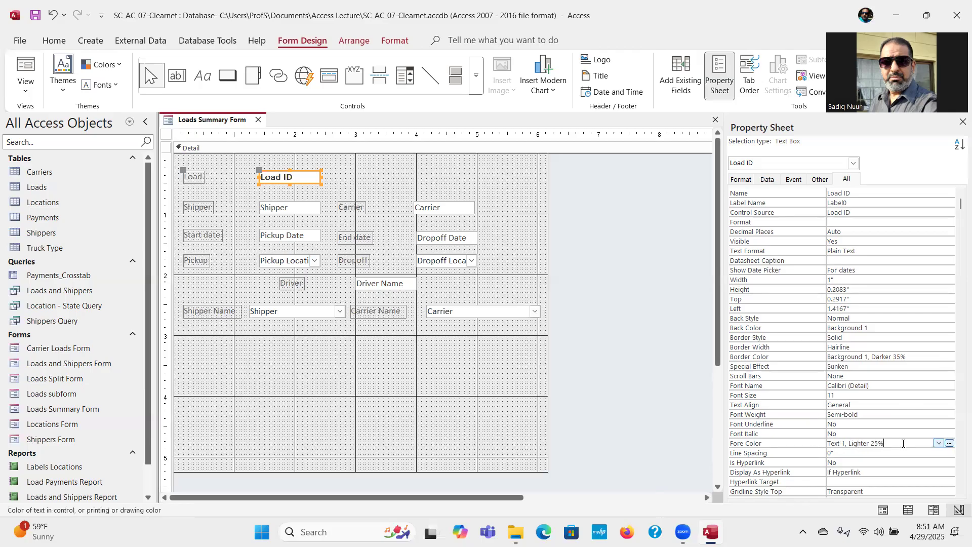
pyautogui.click(949, 444)
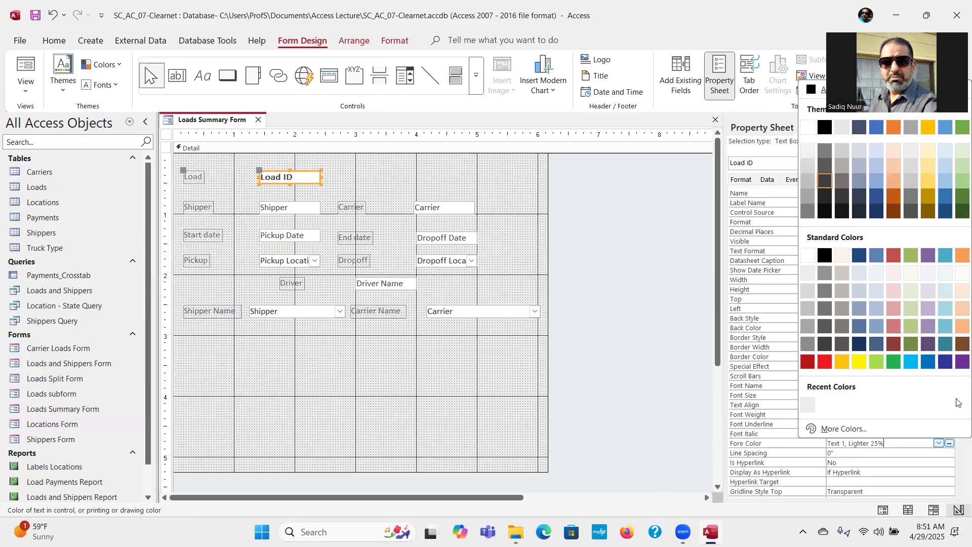
pyautogui.click(943, 363)
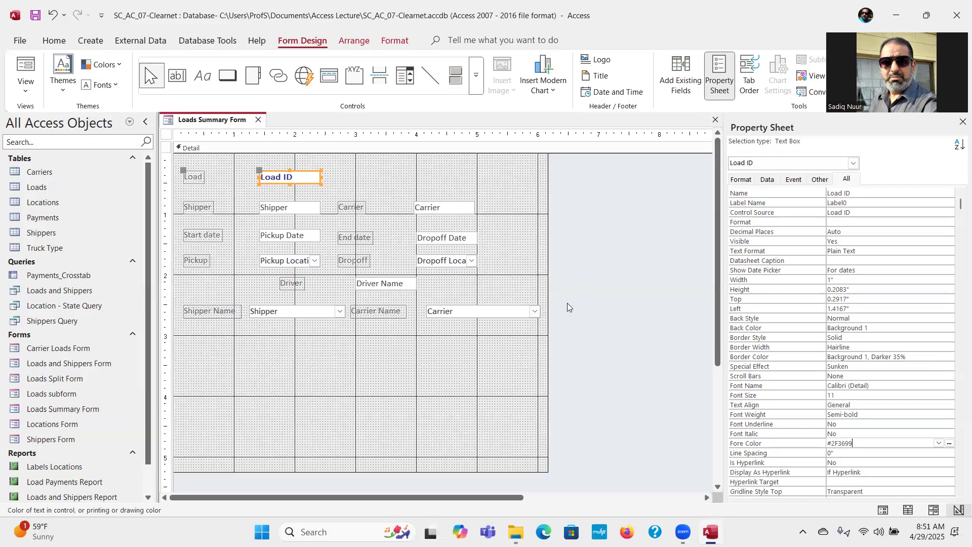
# Make the Load label's text italic and give the label an Etched special effect
pyautogui.click(192, 178)
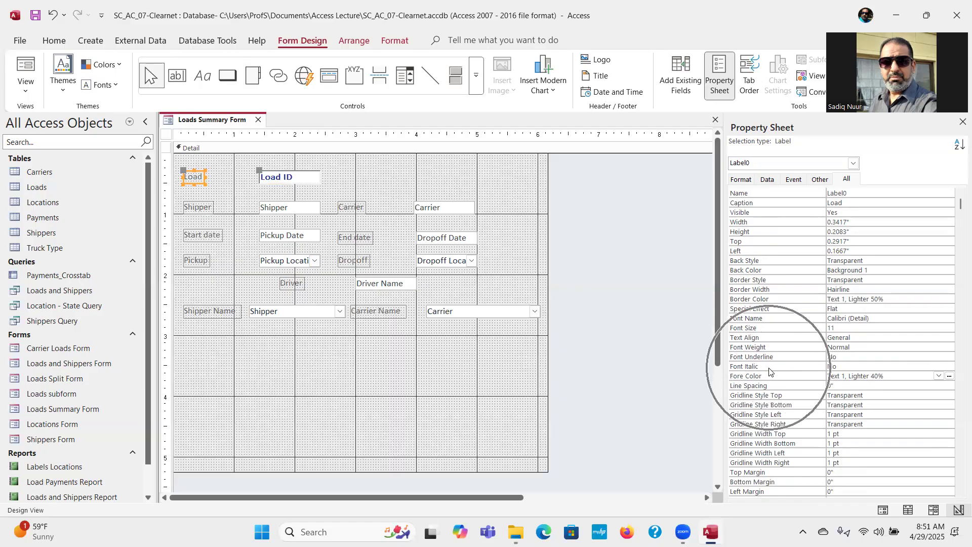
pyautogui.click(852, 363)
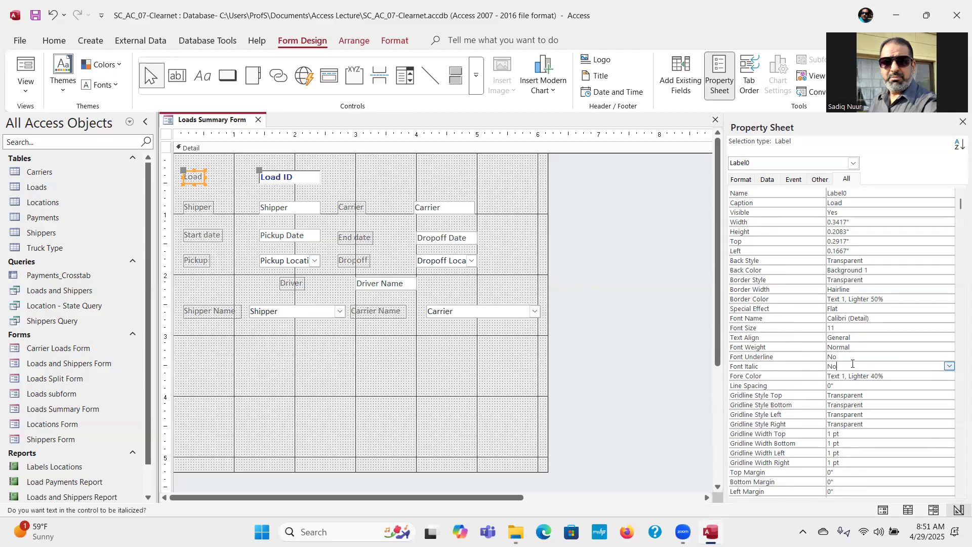
pyautogui.click(949, 367)
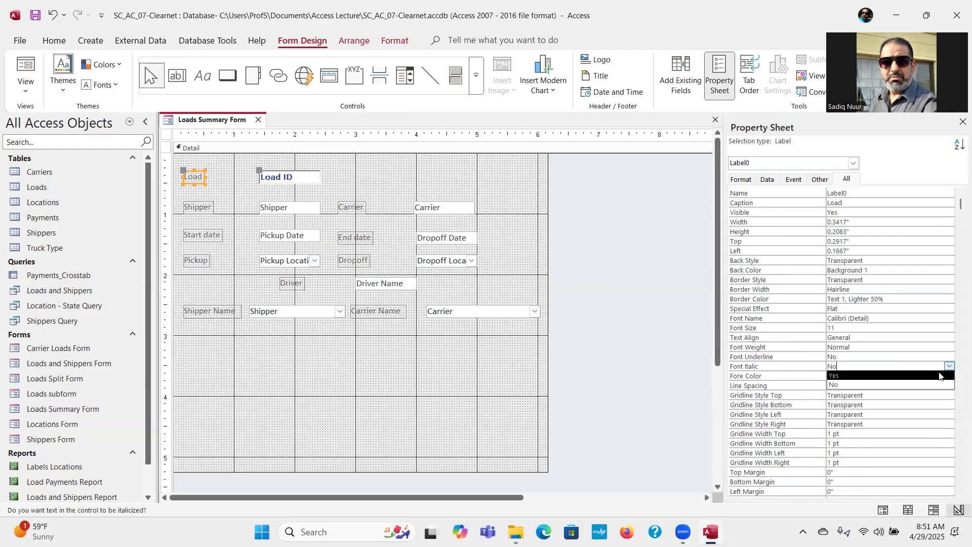
pyautogui.click(933, 375)
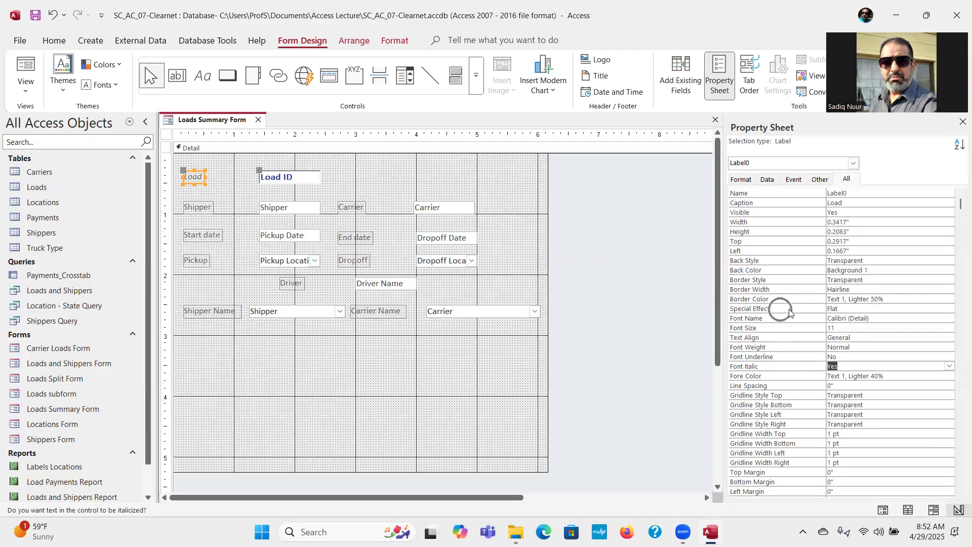
pyautogui.click(849, 309)
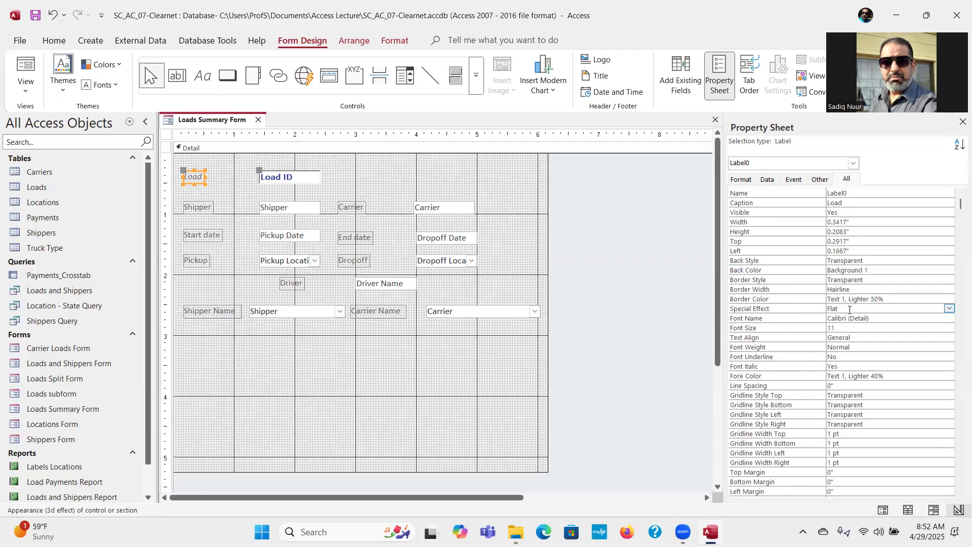
pyautogui.click(949, 309)
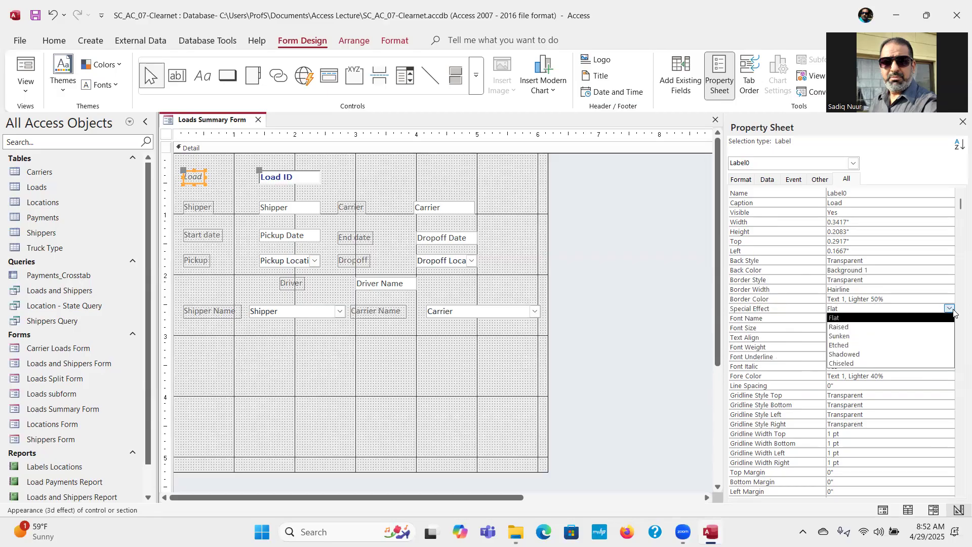
pyautogui.click(914, 344)
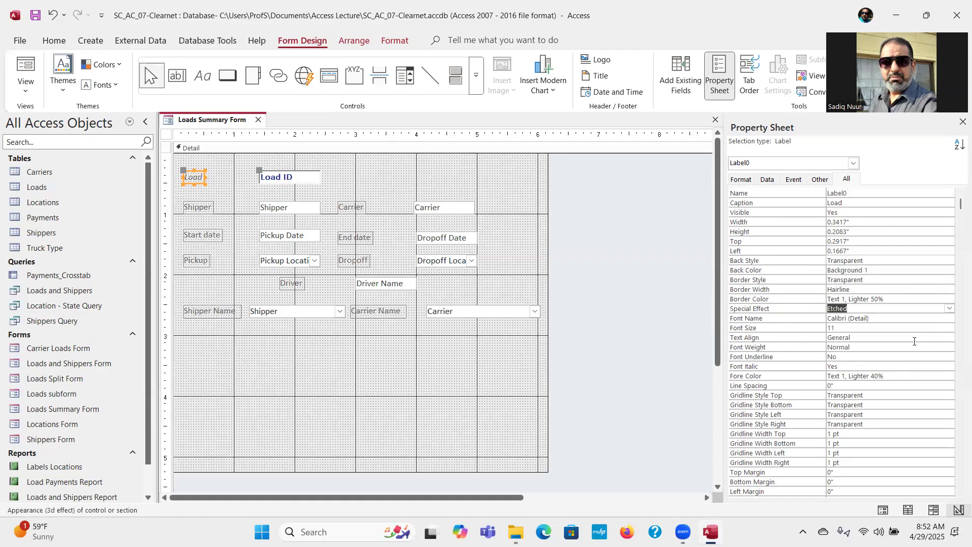
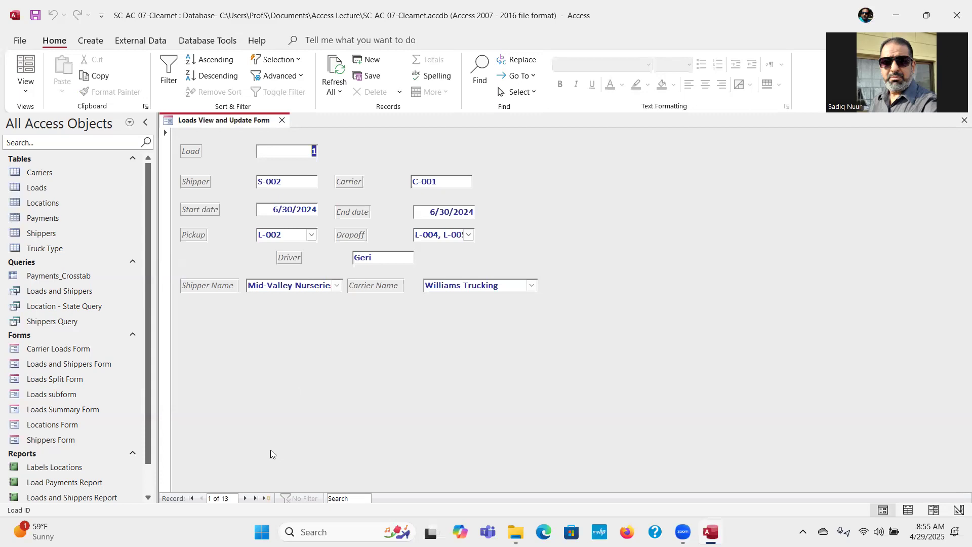
# Step forward through the records in the Loads View and Update Form, and return to the first record
pyautogui.press('ctrl')
pyautogui.press('ctrl')
pyautogui.press('ctrl')
pyautogui.press('ctrl')
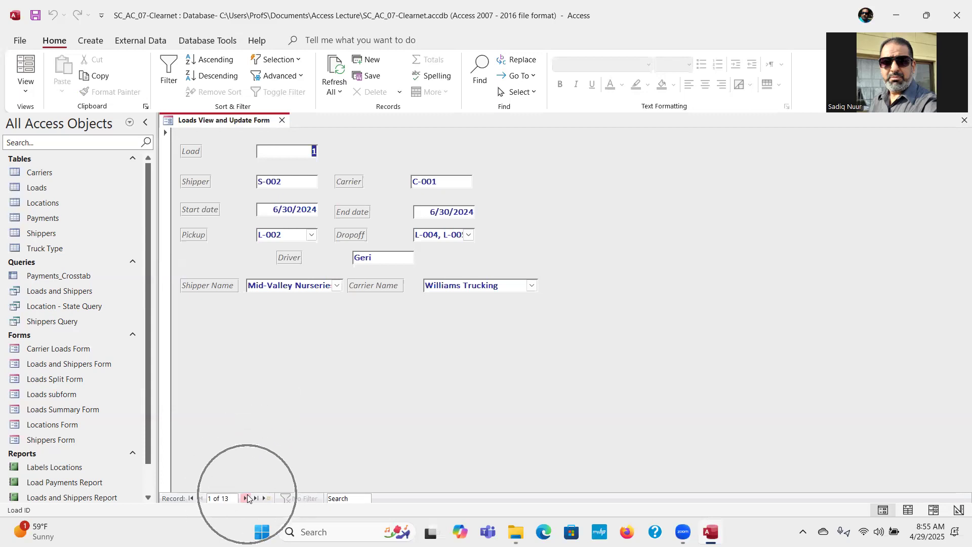
pyautogui.click(245, 498)
pyautogui.click(245, 499)
pyautogui.click(245, 498)
pyautogui.click(245, 499)
pyautogui.click(245, 499)
pyautogui.click(245, 499)
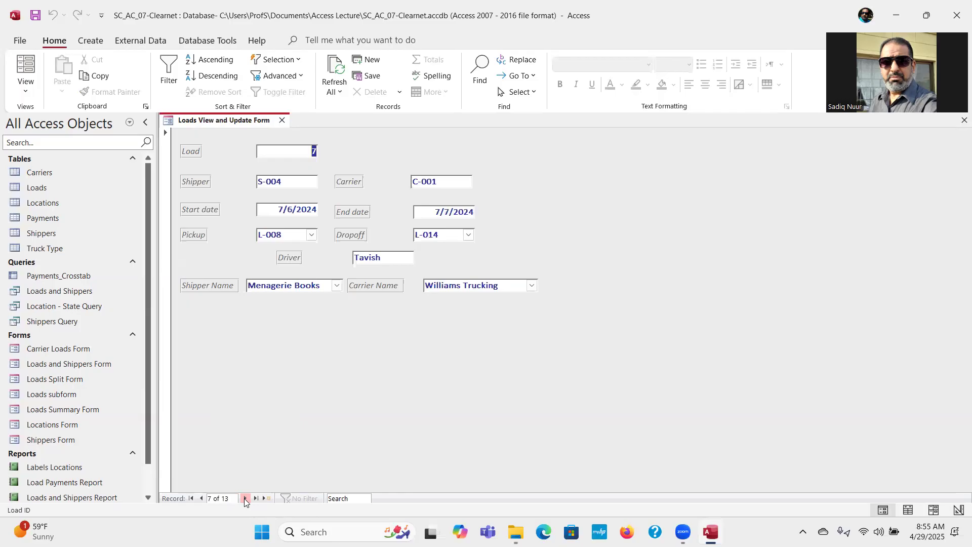
pyautogui.click(245, 498)
pyautogui.click(245, 498)
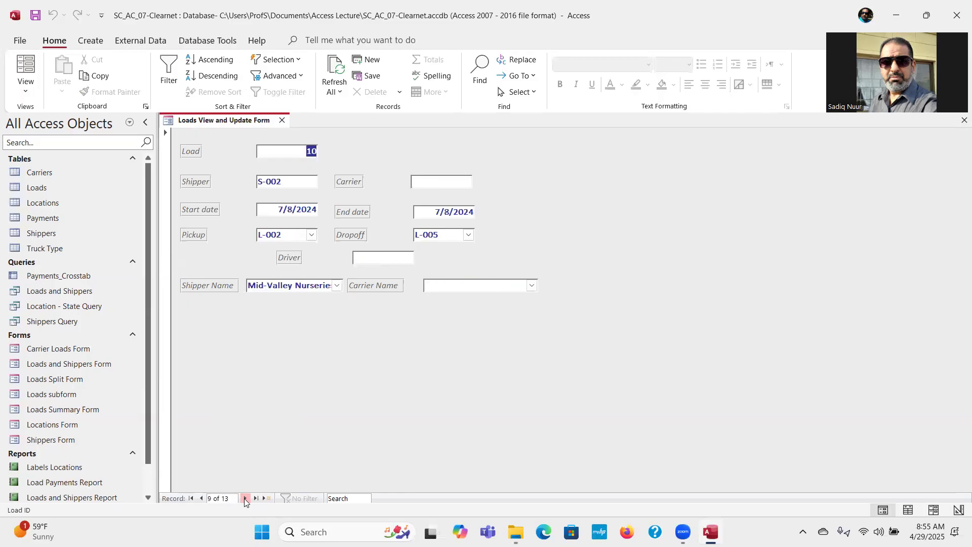
pyautogui.click(245, 498)
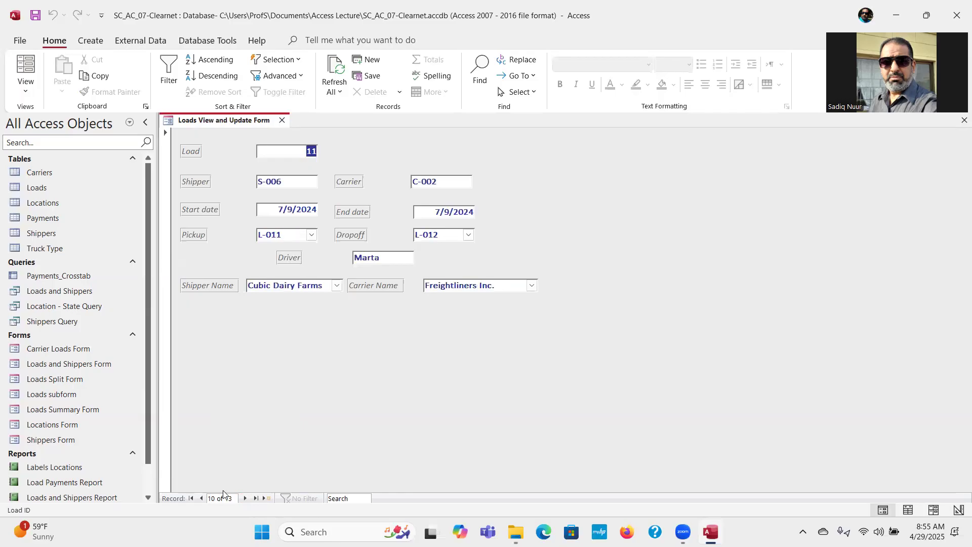
pyautogui.click(191, 498)
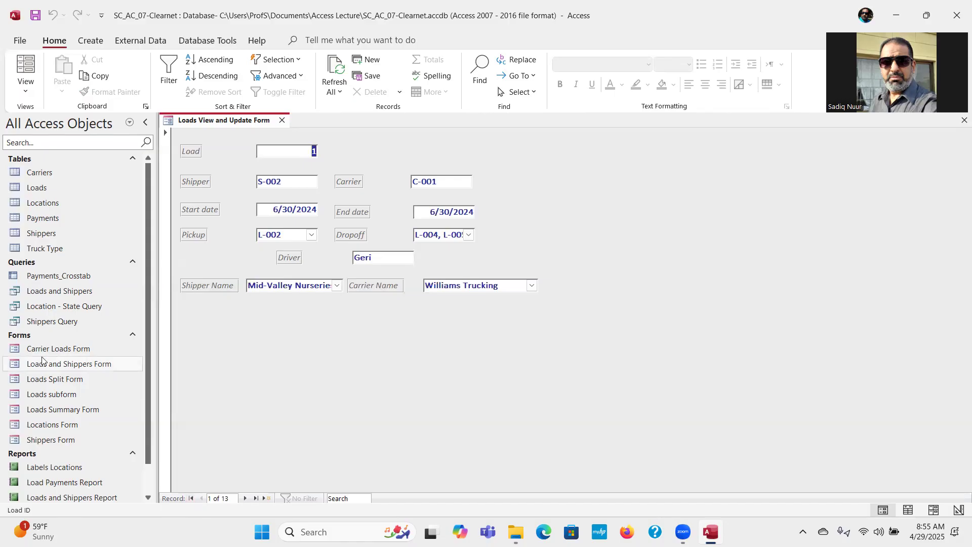
# Switch the form to Layout view and widen the Shipper Name combo box so the full shipper name fits
pyautogui.click(25, 96)
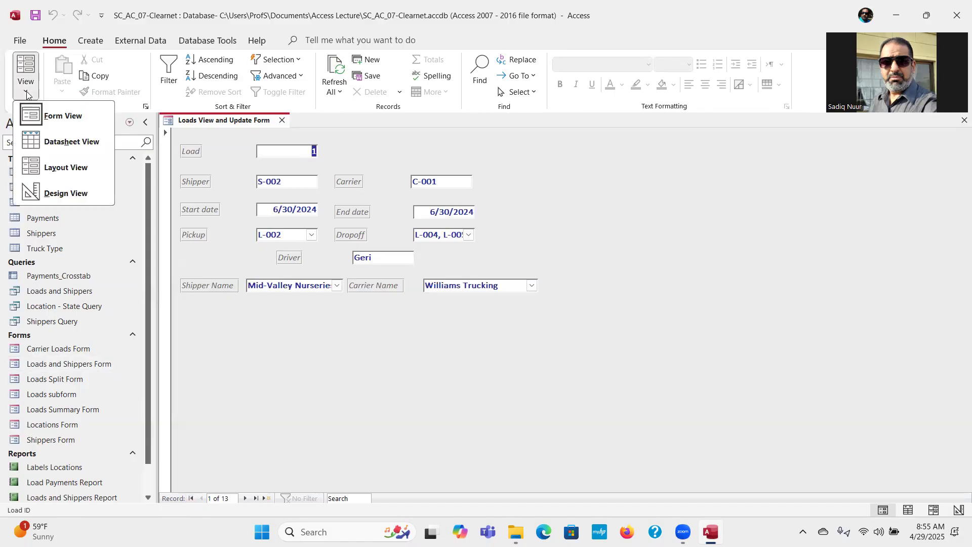
pyautogui.click(61, 169)
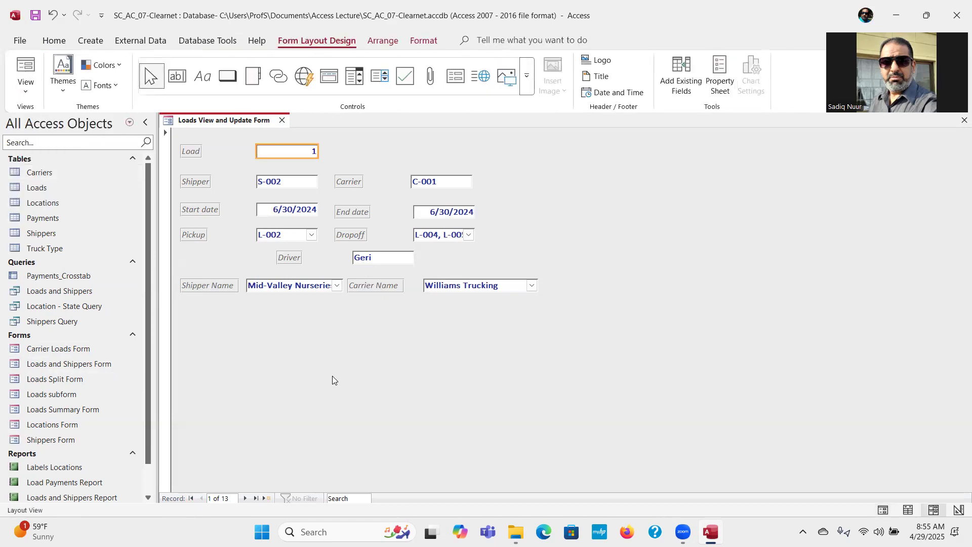
pyautogui.click(317, 287)
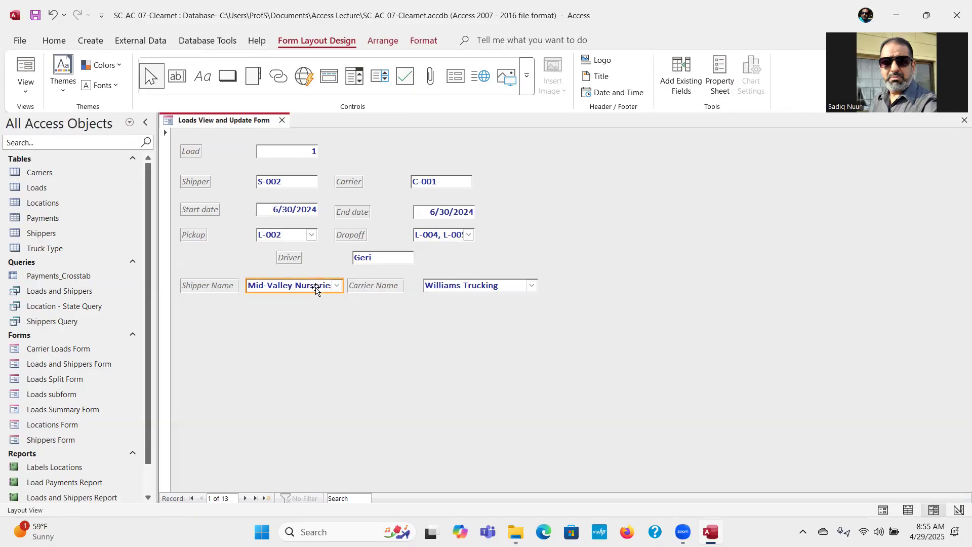
pyautogui.moveTo(343, 286); pyautogui.dragTo(364, 287)
pyautogui.click(392, 288)
pyautogui.click(393, 287)
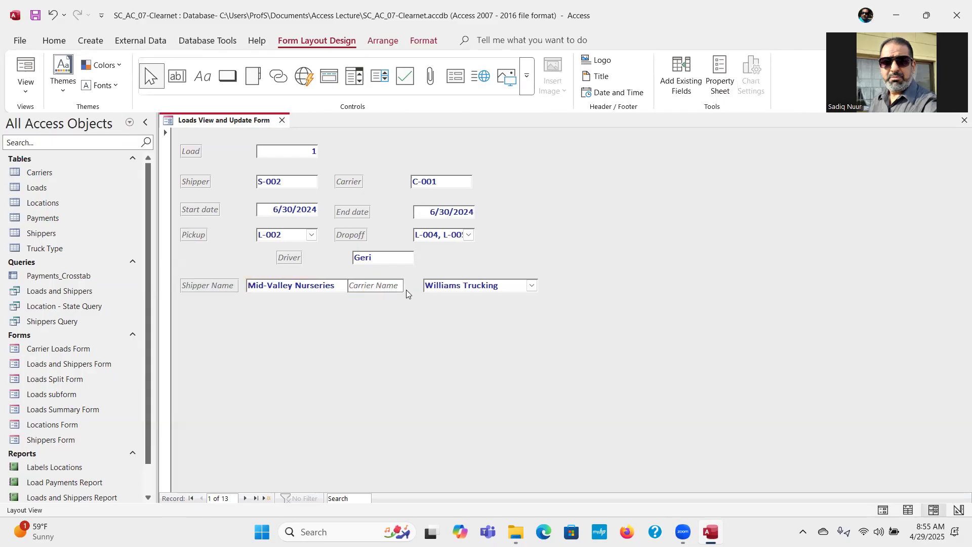
# Move the Carrier Name combo box and its label to the right, clear of the Shipper Name combo box
pyautogui.click(434, 287)
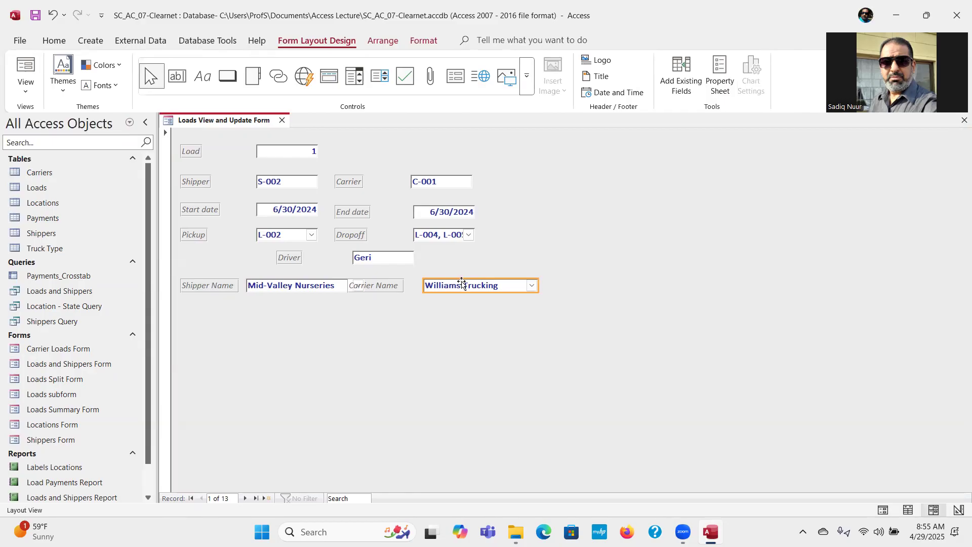
pyautogui.moveTo(483, 283); pyautogui.dragTo(508, 282)
pyautogui.click(383, 281)
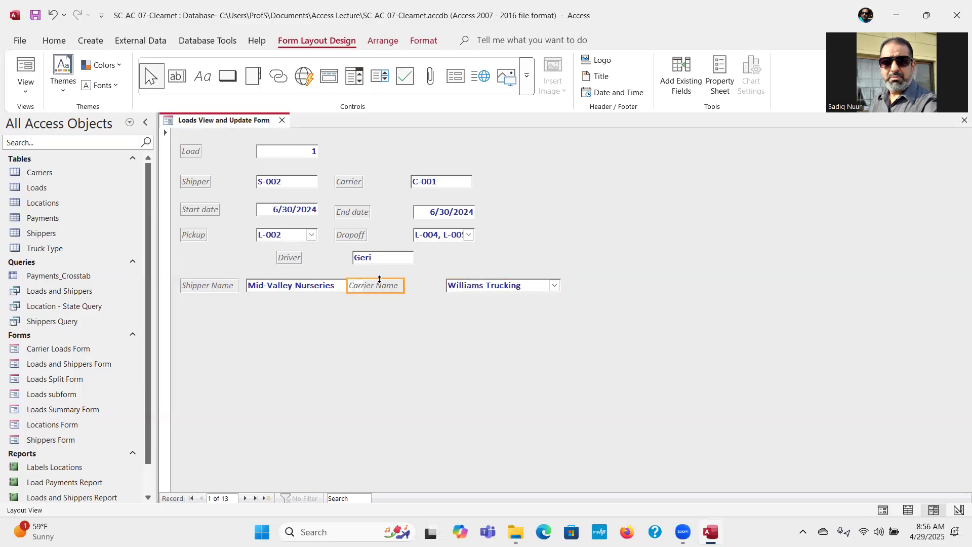
pyautogui.moveTo(379, 285); pyautogui.dragTo(404, 285)
pyautogui.click(403, 285)
pyautogui.click(409, 311)
pyautogui.click(402, 285)
pyautogui.moveTo(407, 287); pyautogui.dragTo(413, 287)
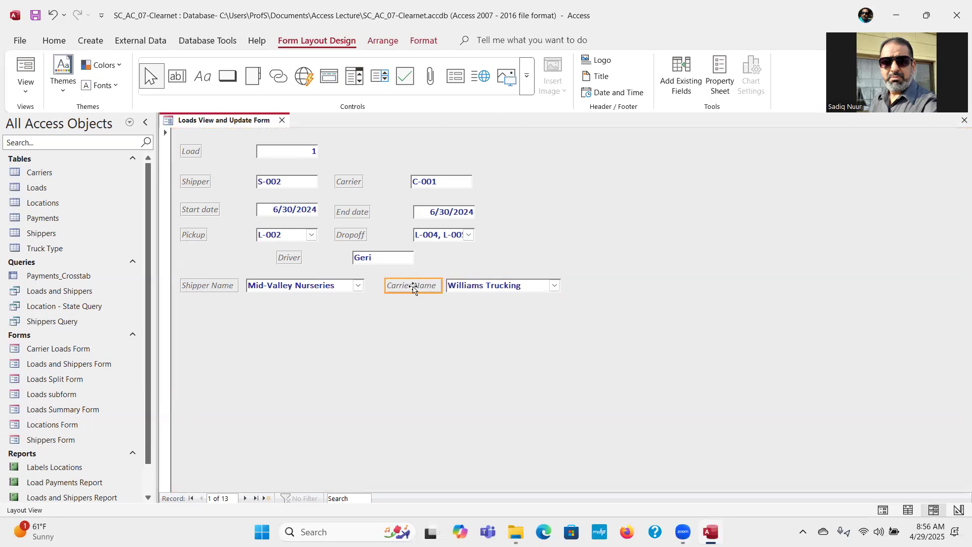
# Widen the Carrier Name combo box slightly and extend the Shipper Name combo box further toward the Carrier Name label
pyautogui.click(474, 311)
pyautogui.click(517, 287)
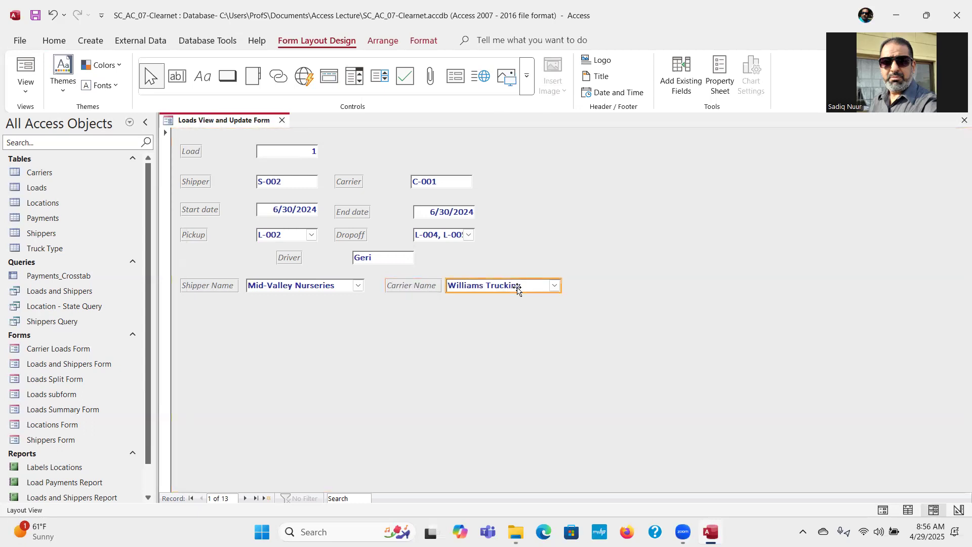
pyautogui.moveTo(561, 286); pyautogui.dragTo(571, 285)
pyautogui.click(344, 286)
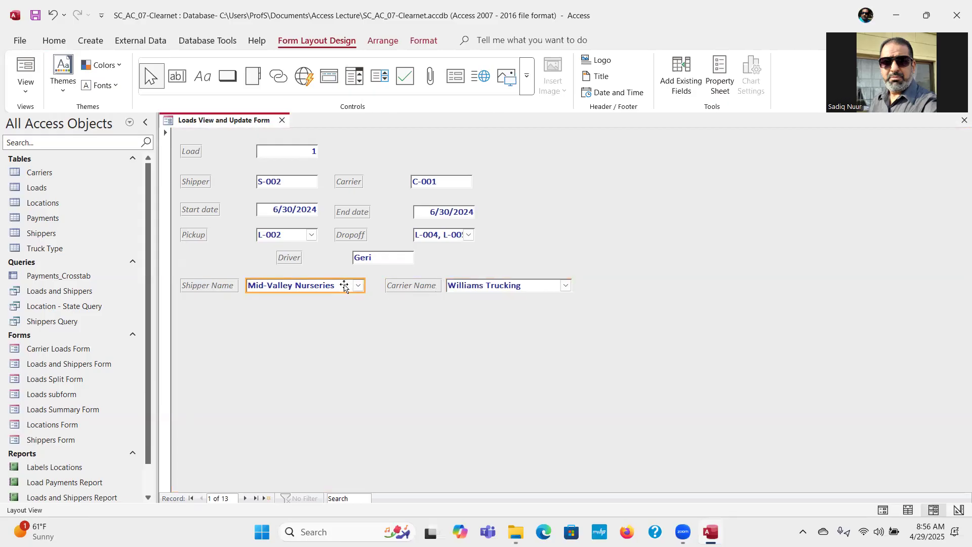
pyautogui.moveTo(365, 285); pyautogui.dragTo(380, 285)
# Widen the Dropoff, End date and Carrier boxes to about the same right edge, and extend the Driver box toward its label
pyautogui.click(470, 235)
pyautogui.moveTo(475, 235); pyautogui.dragTo(515, 236)
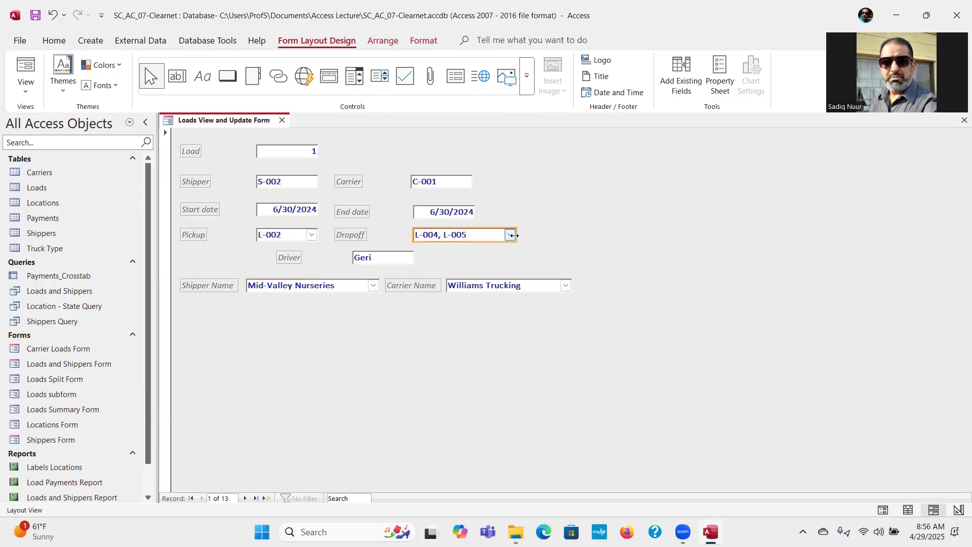
pyautogui.click(449, 211)
pyautogui.moveTo(474, 212); pyautogui.dragTo(514, 213)
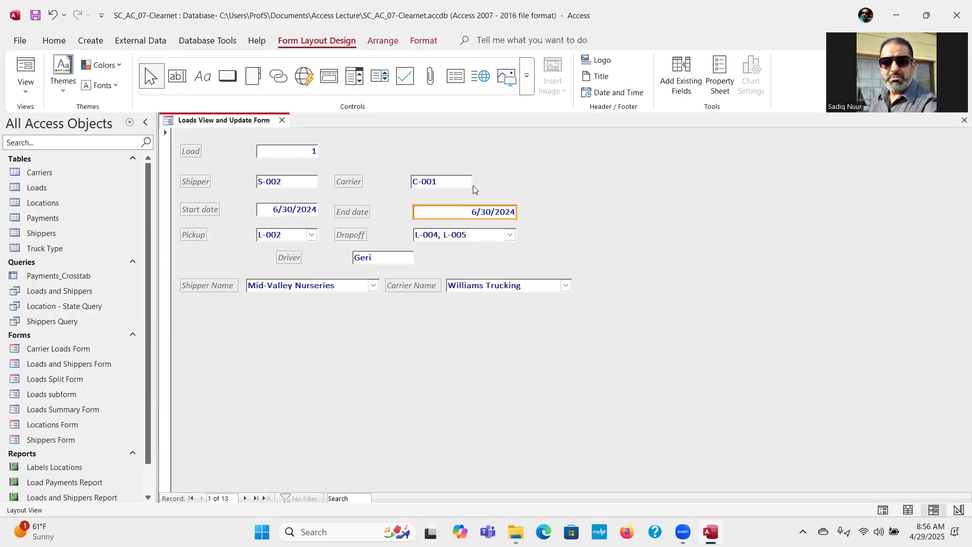
pyautogui.click(462, 182)
pyautogui.moveTo(472, 181); pyautogui.dragTo(517, 187)
pyautogui.click(554, 227)
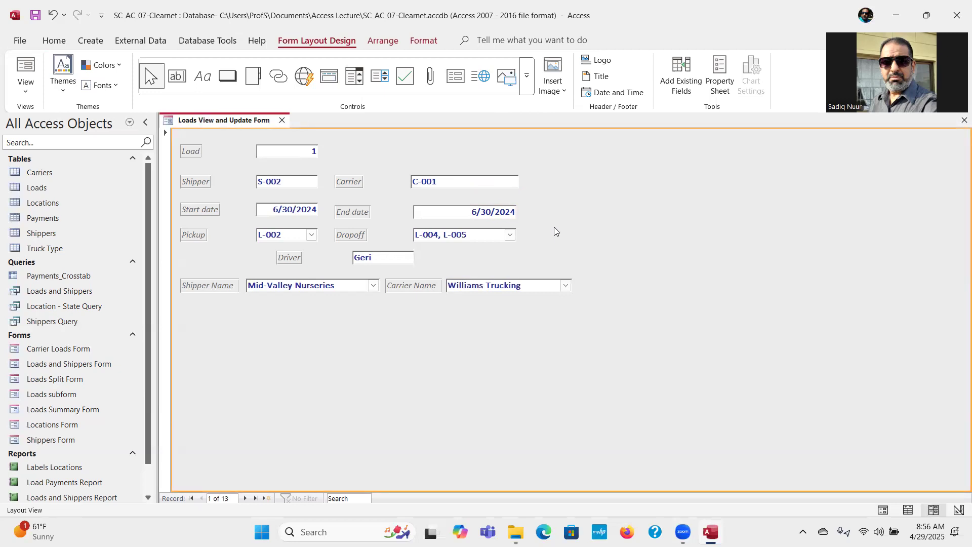
pyautogui.click(380, 262)
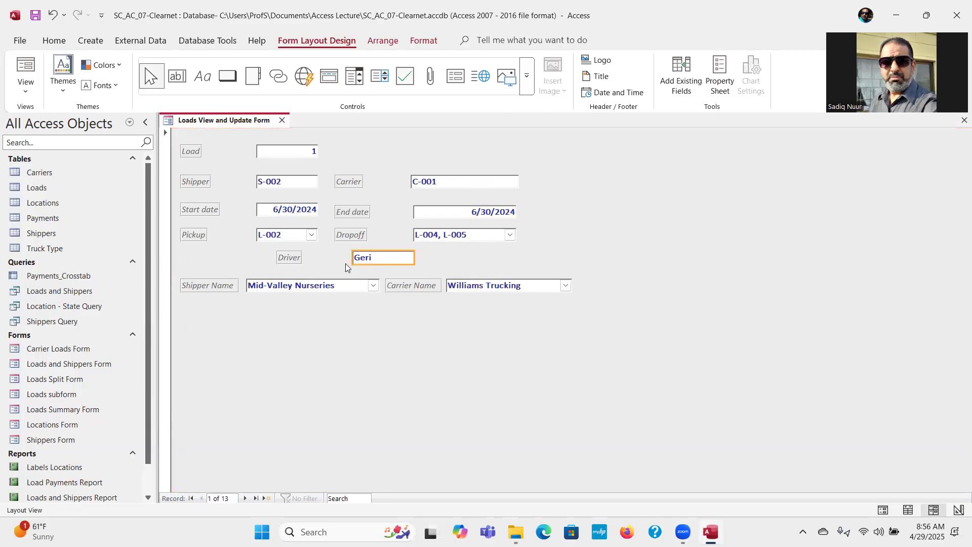
pyautogui.moveTo(350, 257); pyautogui.dragTo(331, 258)
# Switch to Form view and select the Load and Shipper fields in turn to check their status bar descriptions
pyautogui.click(25, 69)
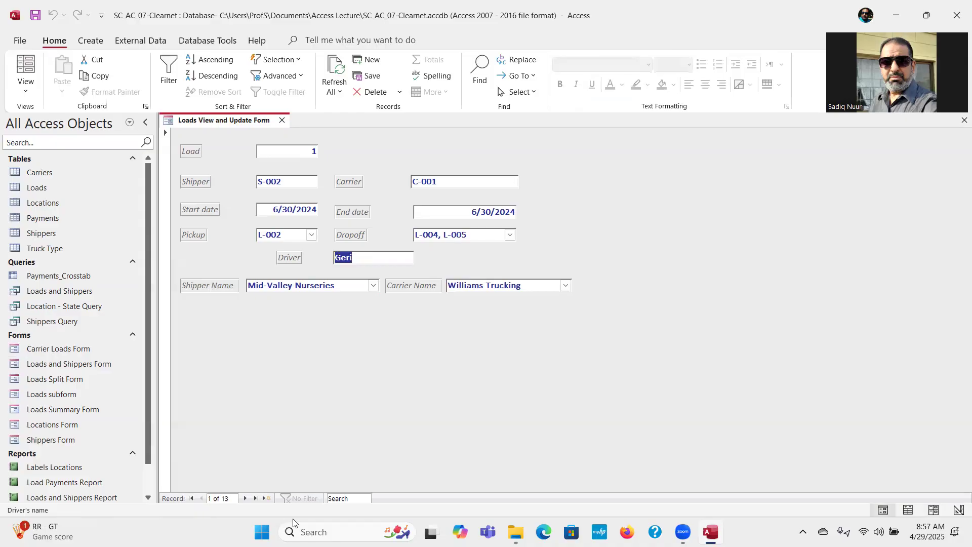
pyautogui.click(294, 157)
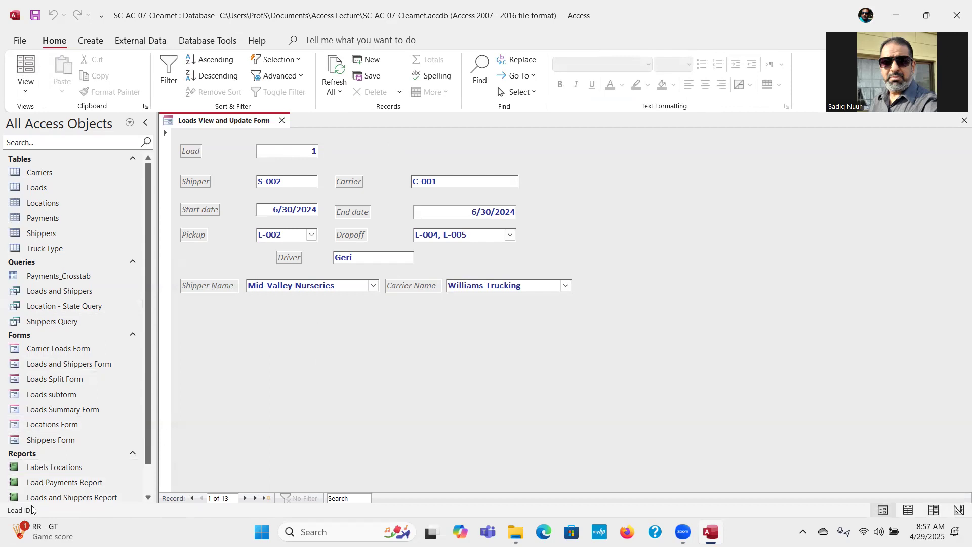
pyautogui.click(304, 182)
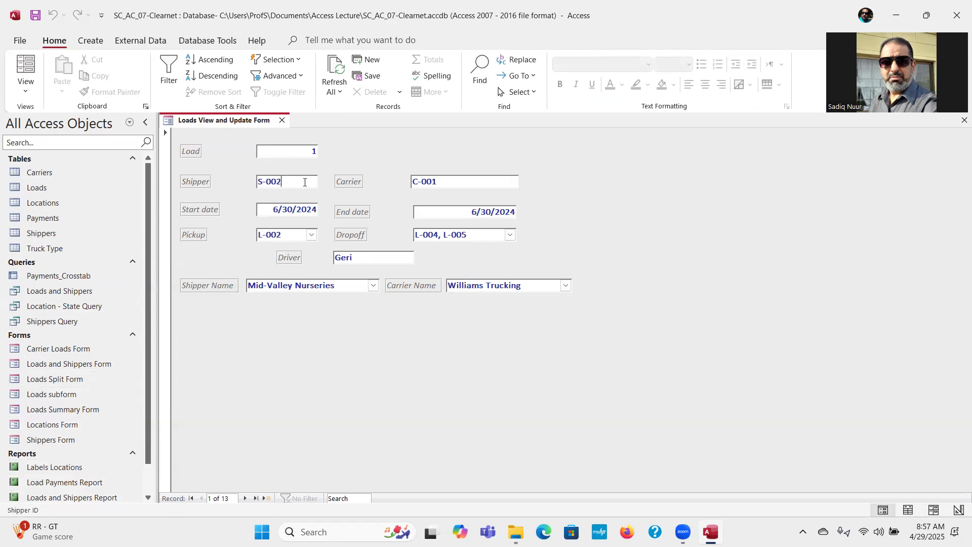
pyautogui.click(53, 514)
pyautogui.click(53, 515)
pyautogui.click(880, 489)
pyautogui.click(885, 511)
# Insert the title Loads View and Update Form in the form header in Design view, and check it in Form view
pyautogui.click(25, 91)
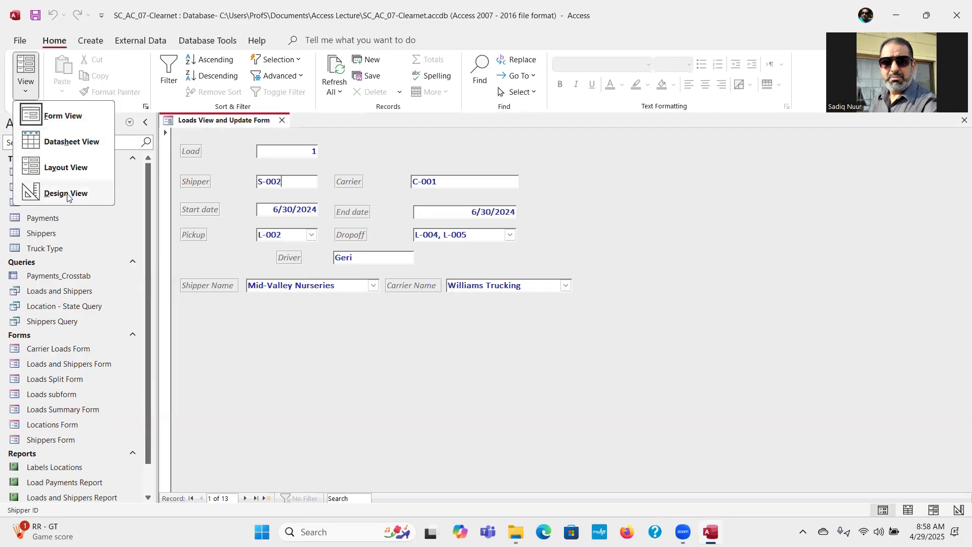
pyautogui.click(67, 194)
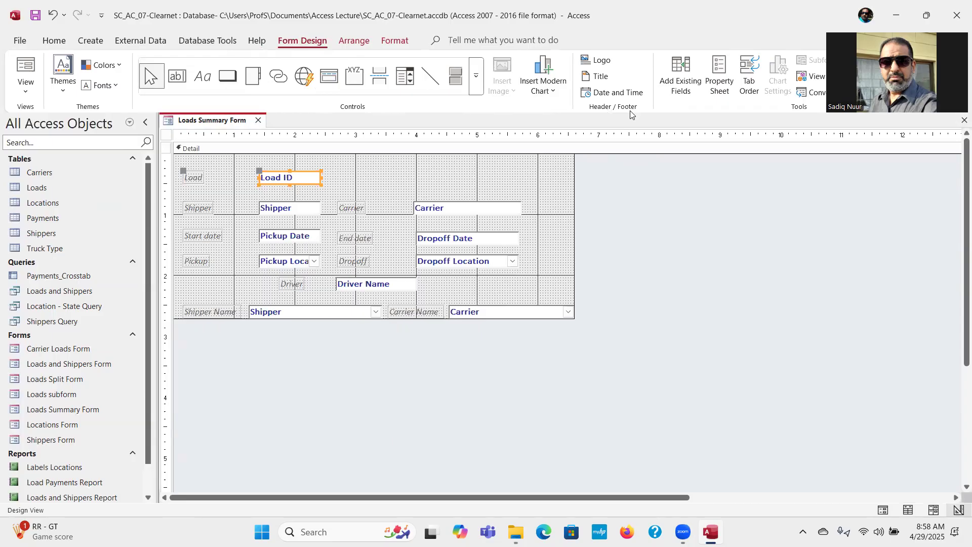
pyautogui.click(597, 79)
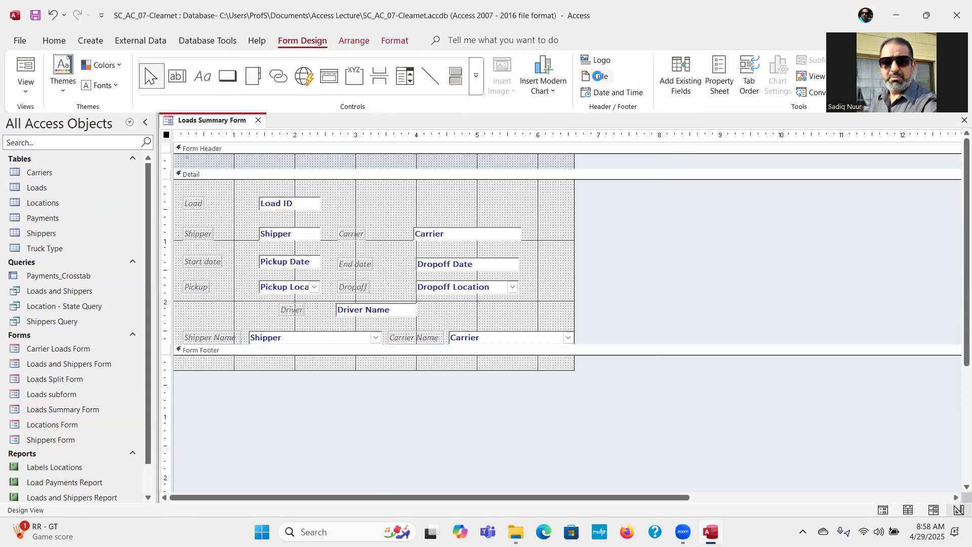
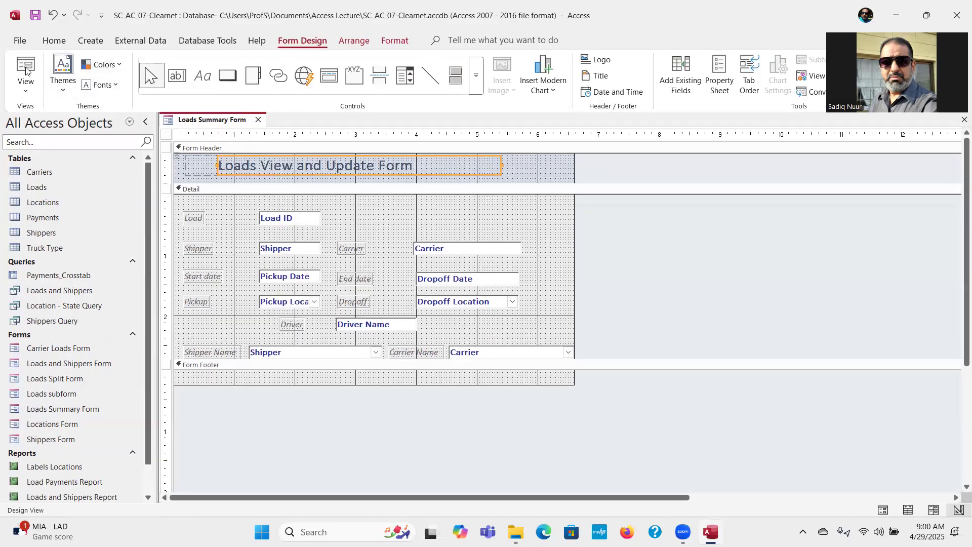
pyautogui.click(25, 91)
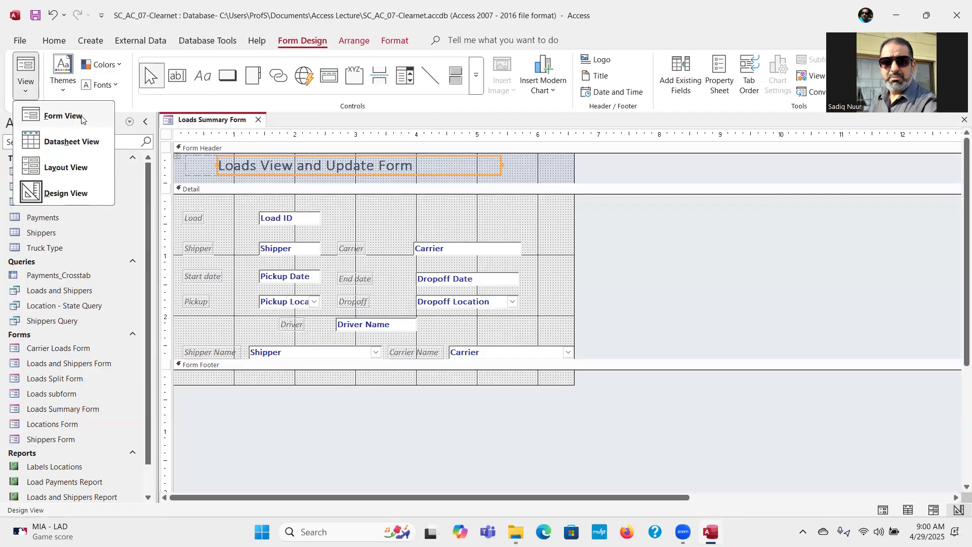
pyautogui.click(63, 116)
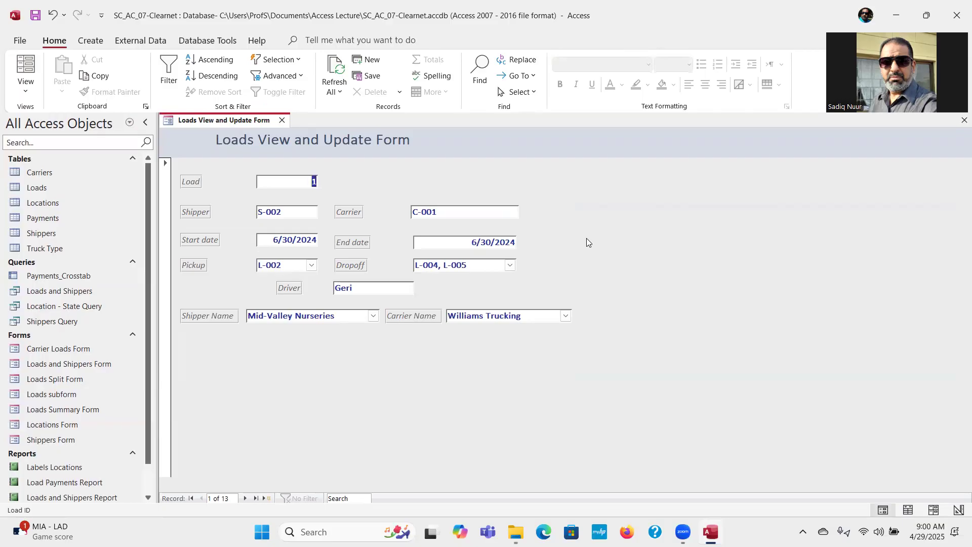
# Return to Design view, set the Form Header background to a light gray matching the Detail section, and save the form
pyautogui.click(25, 91)
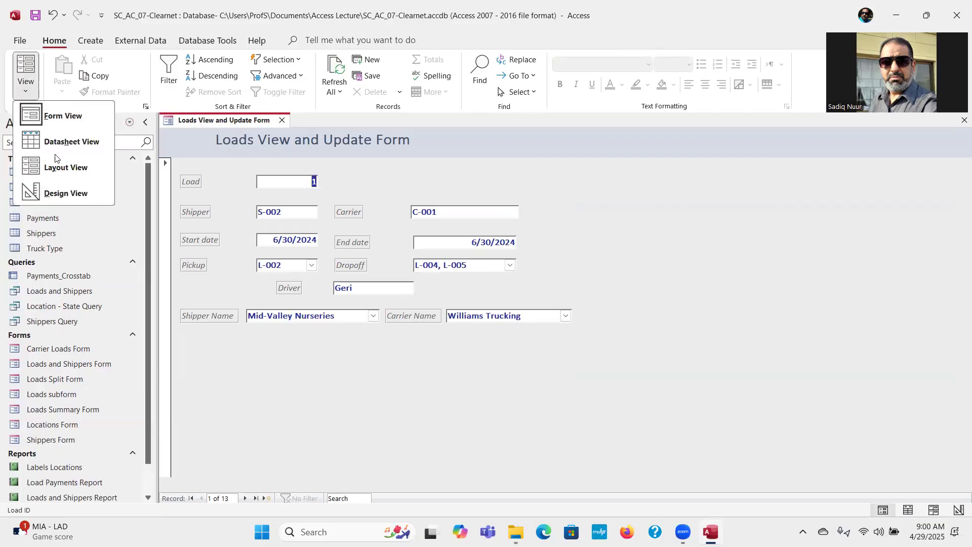
pyautogui.click(78, 194)
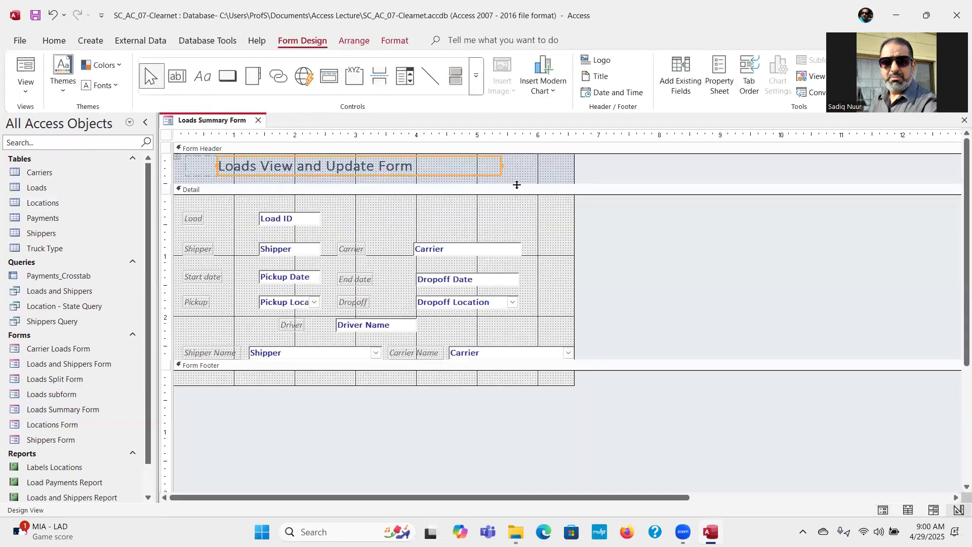
pyautogui.click(481, 147)
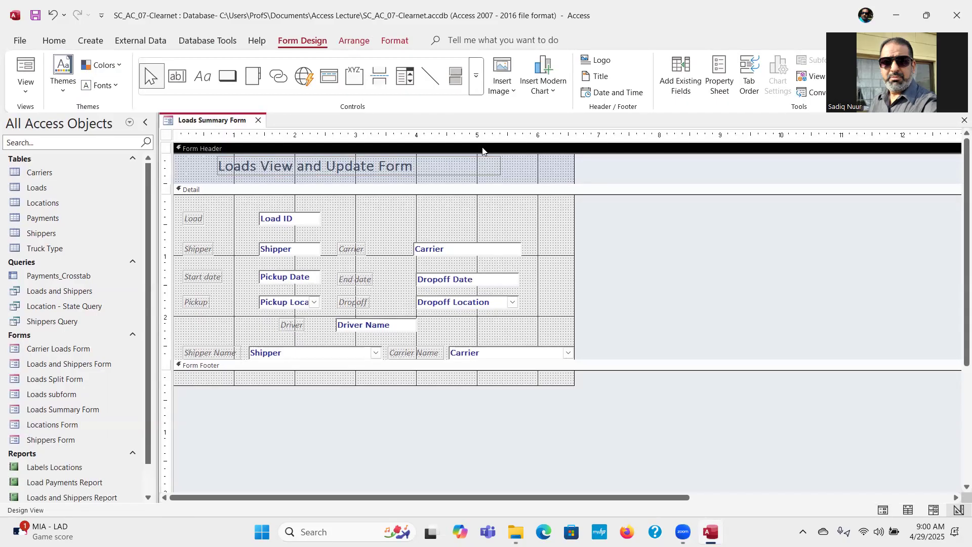
pyautogui.rightClick(482, 150)
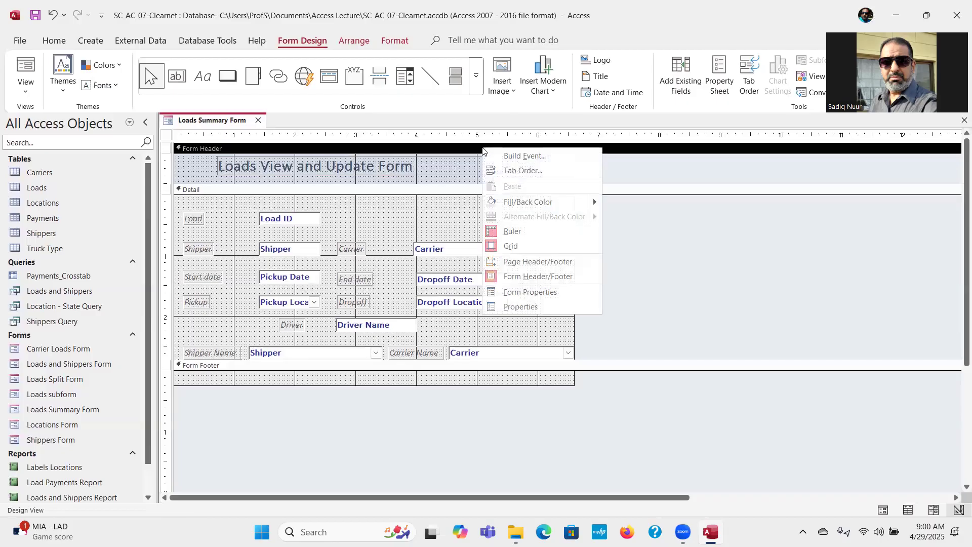
pyautogui.moveTo(512, 202)
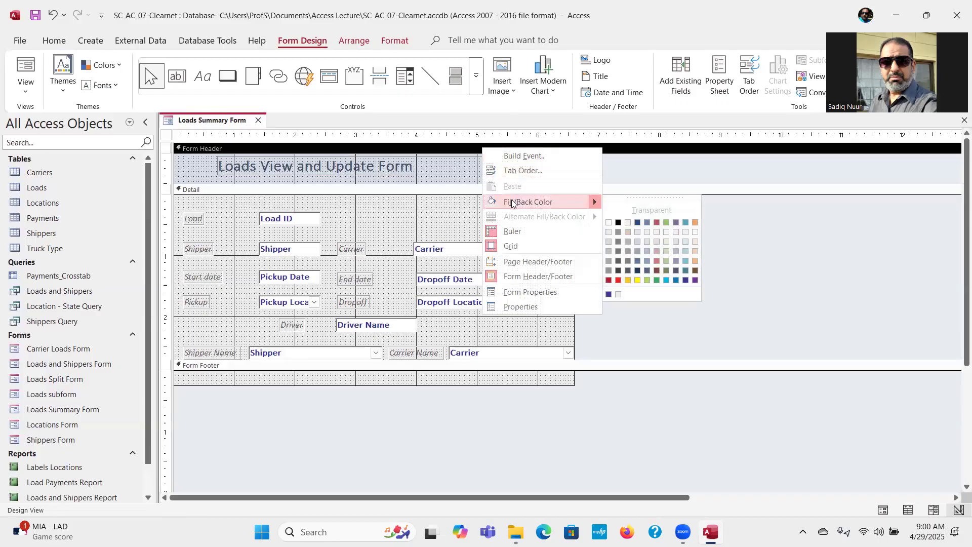
pyautogui.click(609, 233)
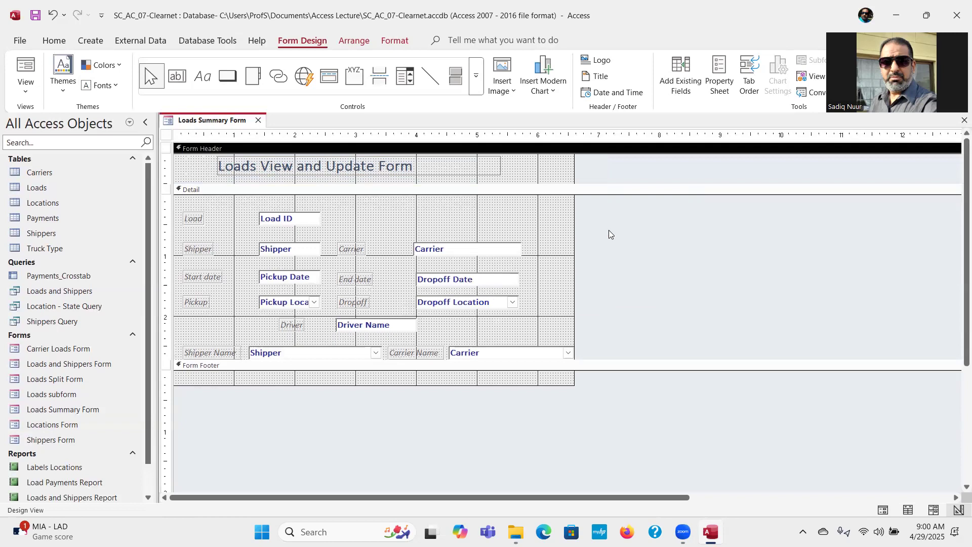
pyautogui.click(34, 19)
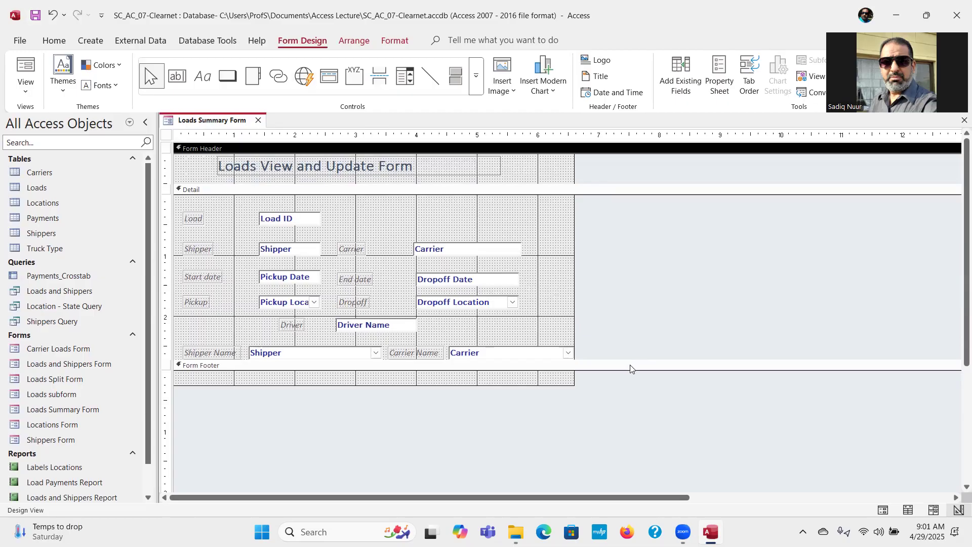
# Extend the Detail section to about 3.3 inches high and draw a command button about 1.3 inches wide below the Shipper Name label
pyautogui.moveTo(630, 359); pyautogui.dragTo(630, 395)
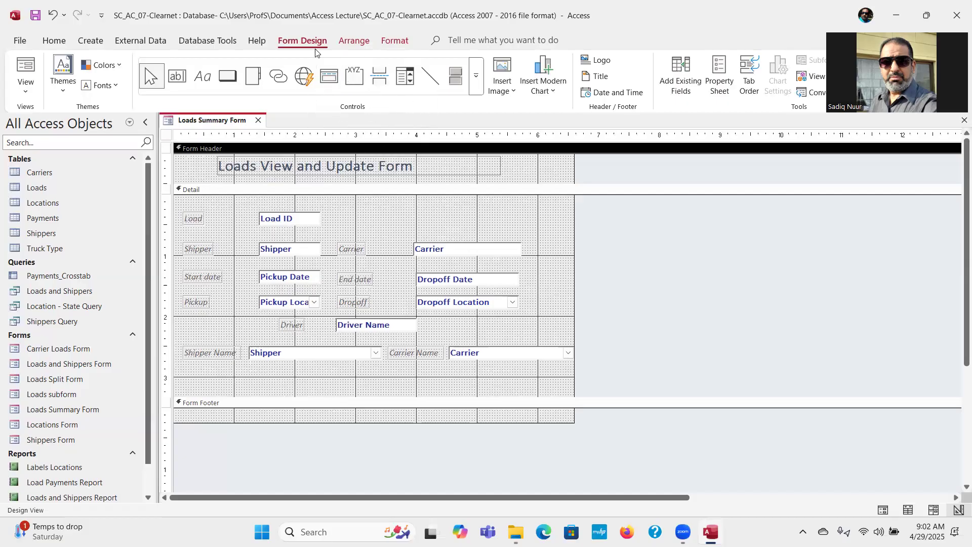
pyautogui.click(300, 45)
pyautogui.click(226, 75)
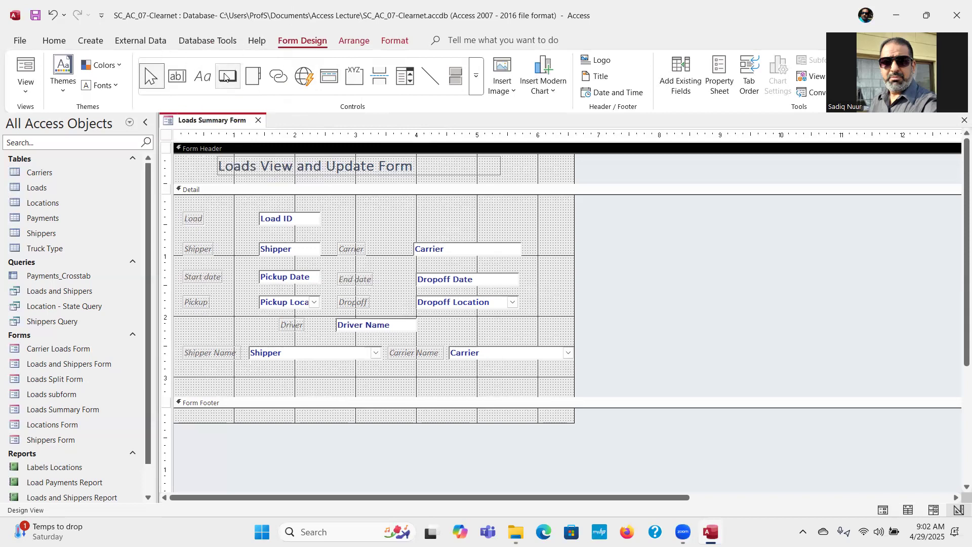
pyautogui.click(228, 77)
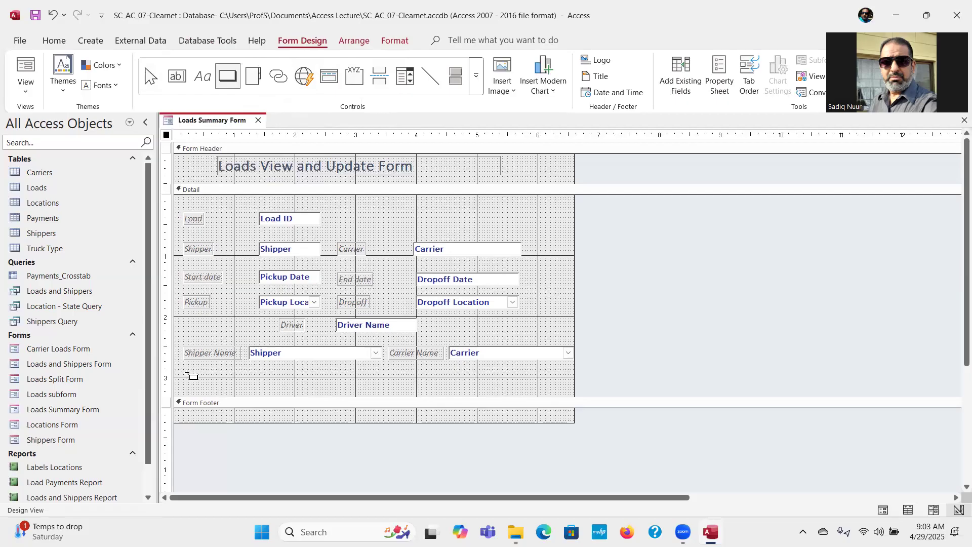
pyautogui.moveTo(196, 374); pyautogui.dragTo(275, 391)
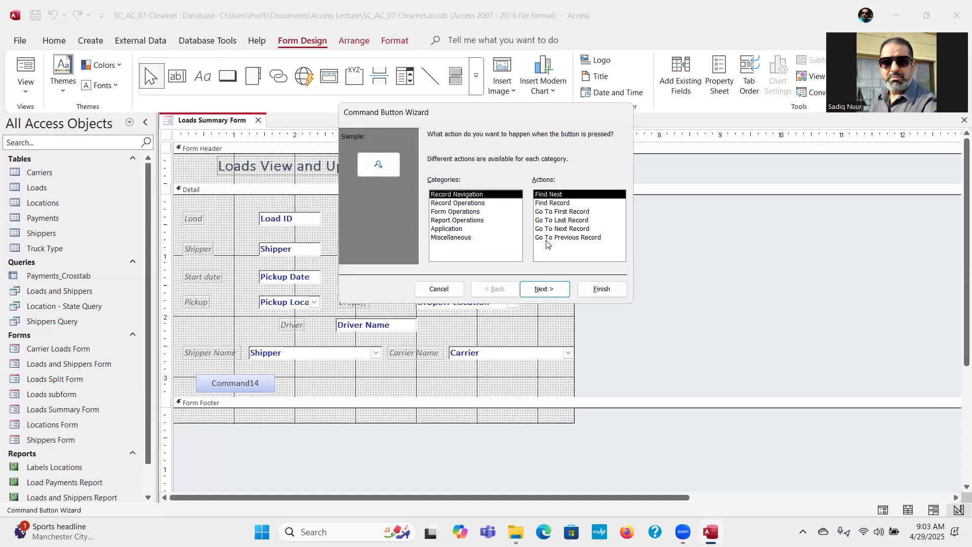
# Assign the record navigation action Go To Next Record to the button, display the text Next Record, and name it Next Record
pyautogui.click(557, 231)
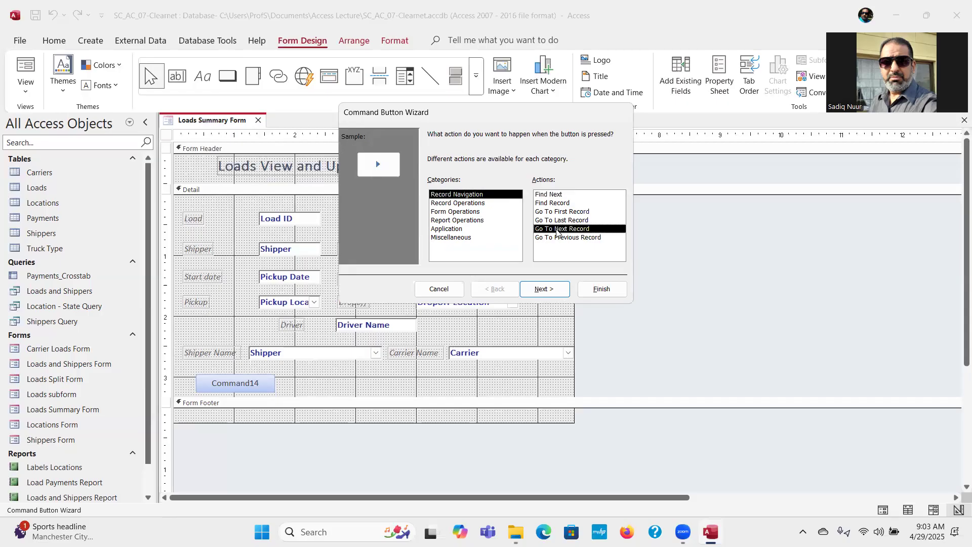
pyautogui.click(544, 289)
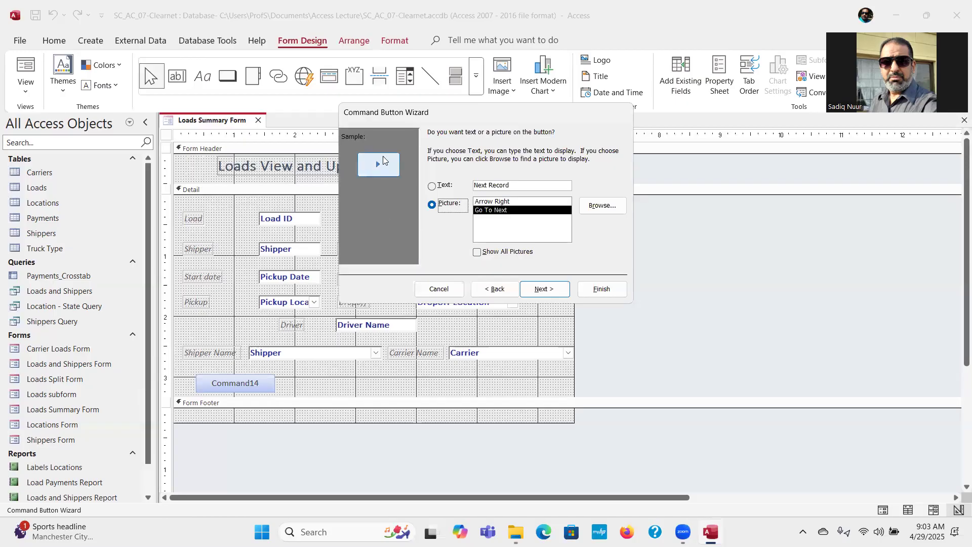
pyautogui.click(498, 201)
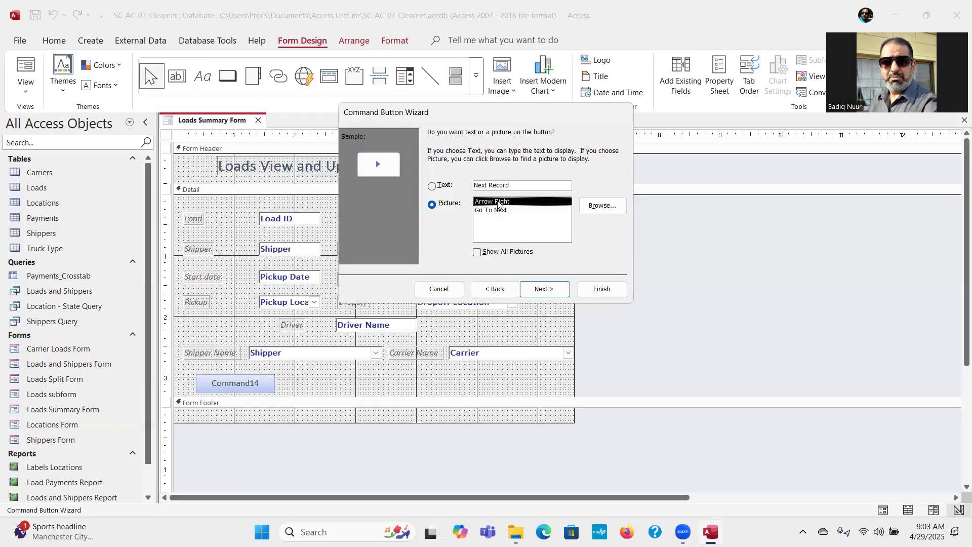
pyautogui.click(496, 210)
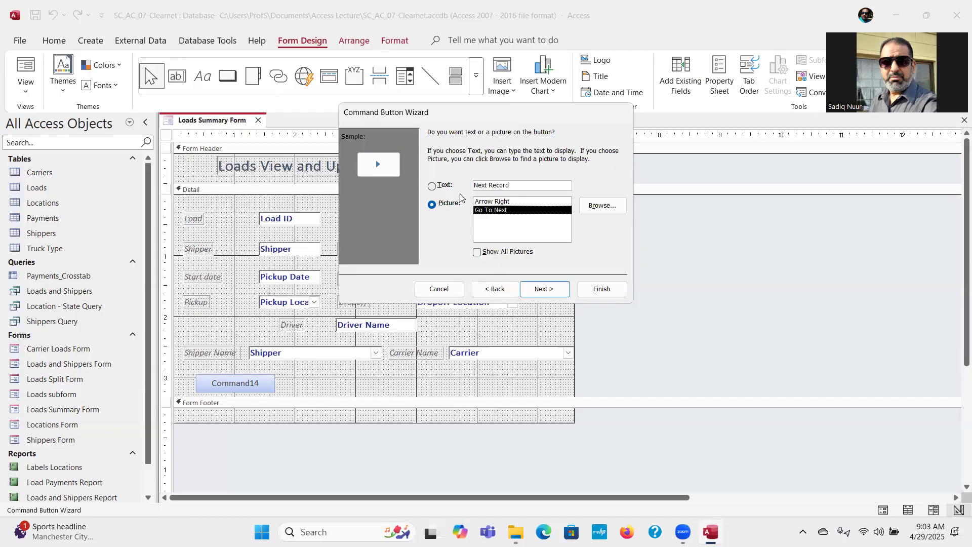
pyautogui.click(431, 186)
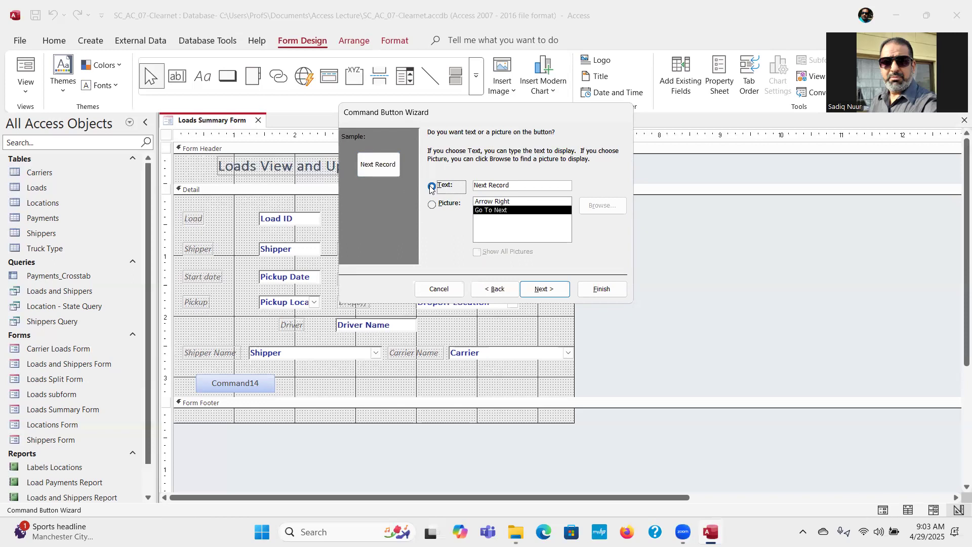
pyautogui.click(534, 290)
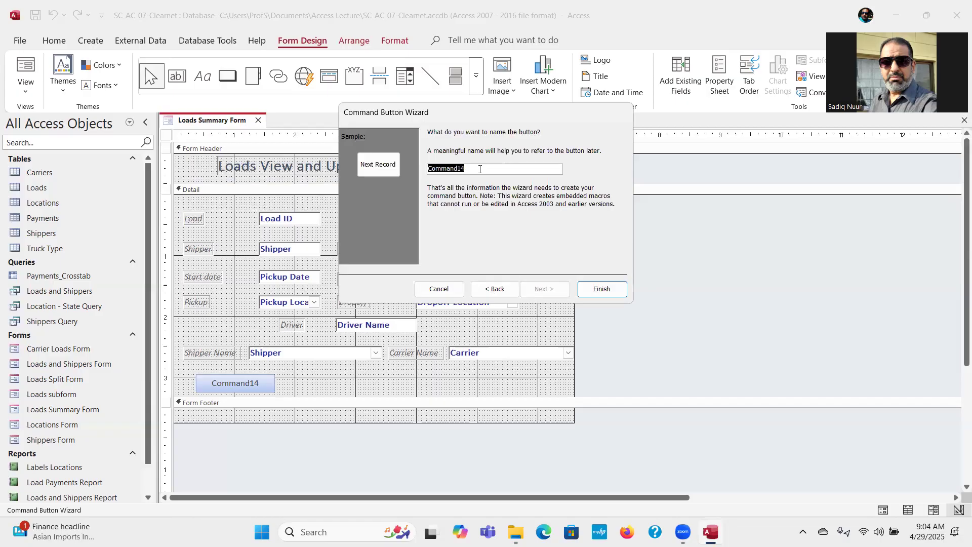
pyautogui.write('Next Record')
pyautogui.click(597, 289)
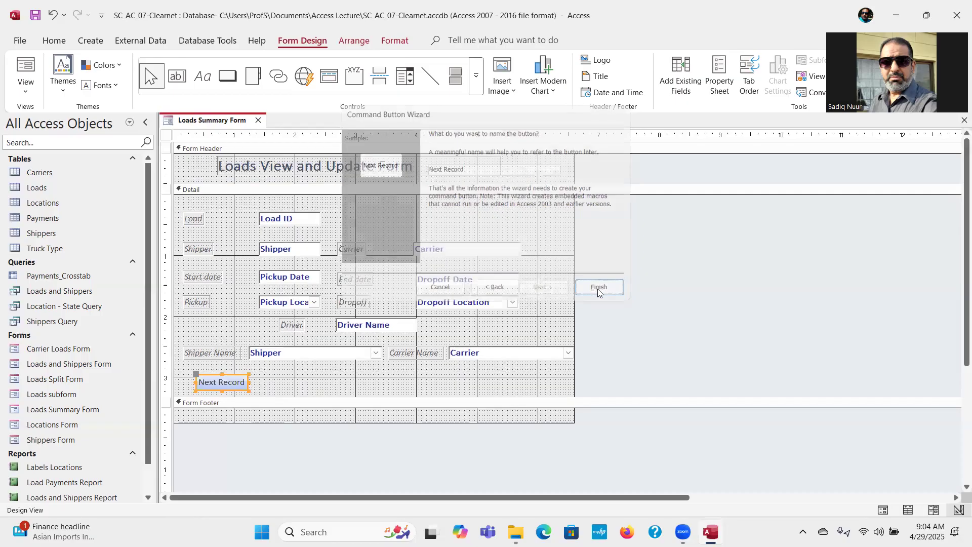
# Add a command button beside Next Record with the action Go To Previous Record, the text Previous Record and the name previous
pyautogui.click(228, 79)
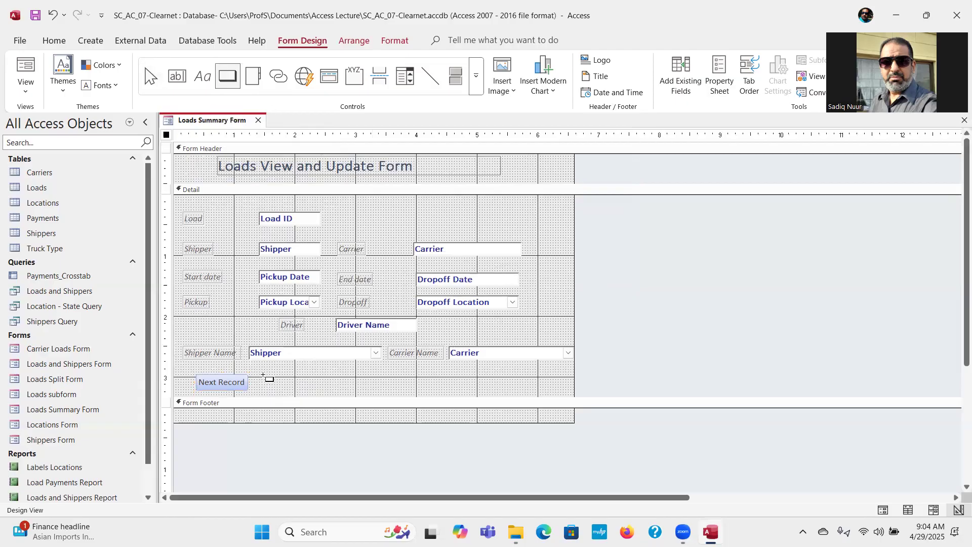
pyautogui.moveTo(263, 374)
pyautogui.mouseDown()
pyautogui.moveTo(266, 388)
pyautogui.moveTo(338, 388)
pyautogui.mouseUp()
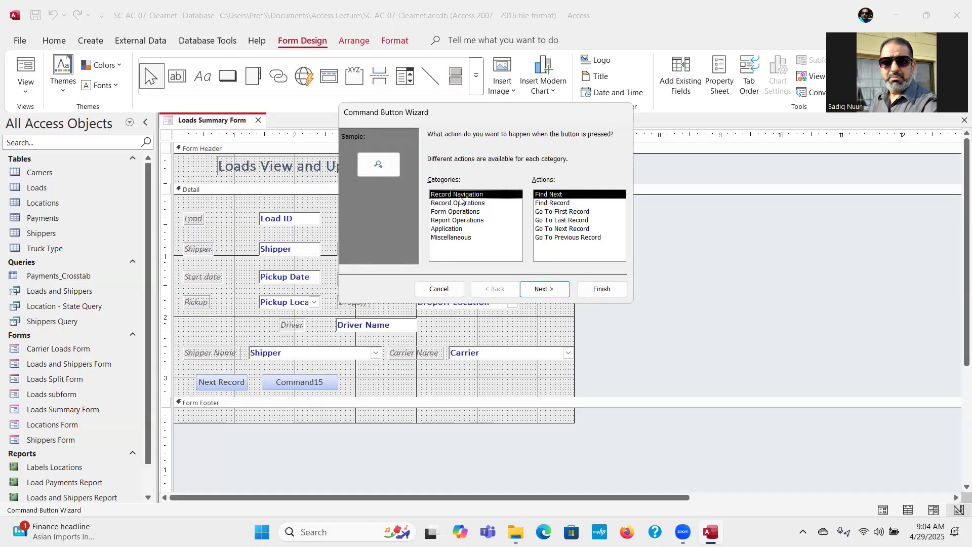
pyautogui.click(563, 238)
pyautogui.click(558, 292)
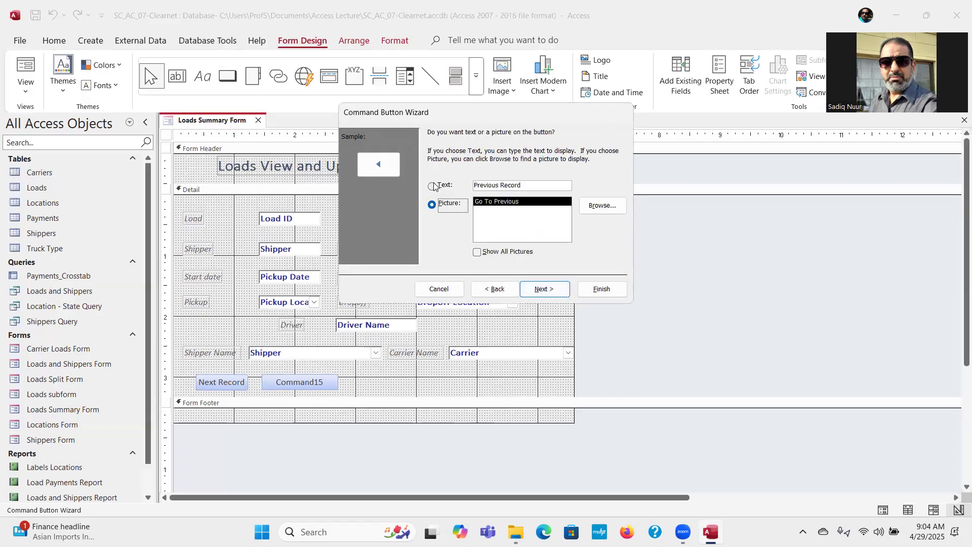
pyautogui.click(433, 186)
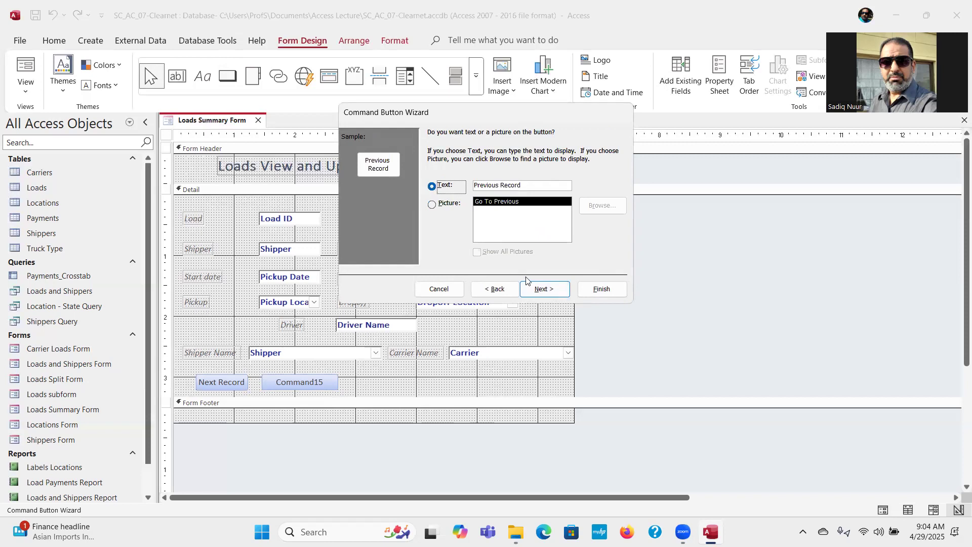
pyautogui.click(540, 289)
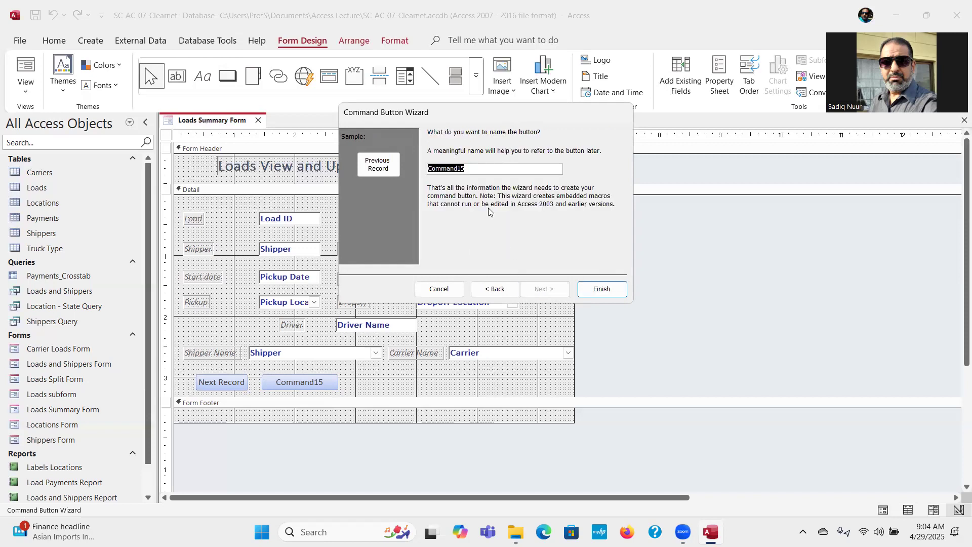
pyautogui.write('previous')
pyautogui.click(602, 289)
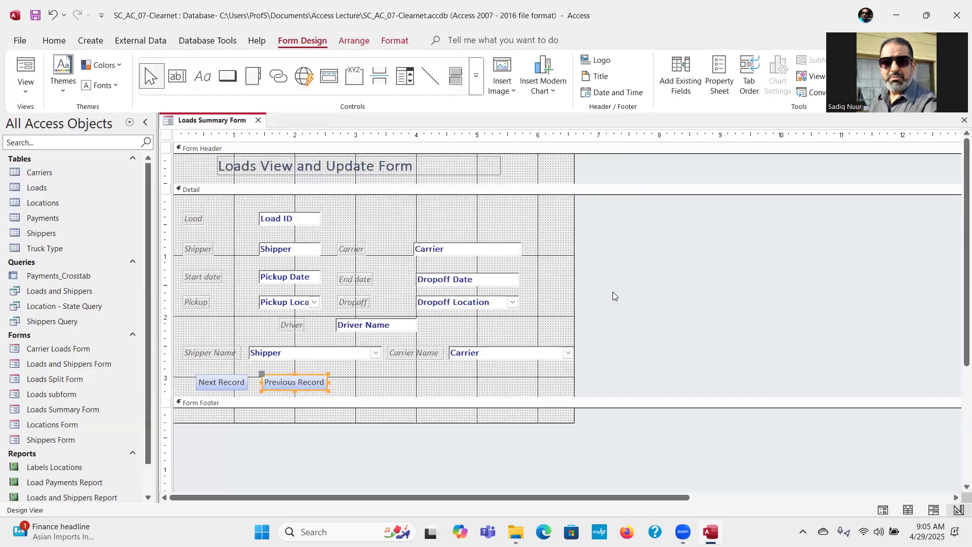
# Add a command button beside Previous Record with the record operation Add New Record, the text Add Record and the name Add Record
pyautogui.click(228, 77)
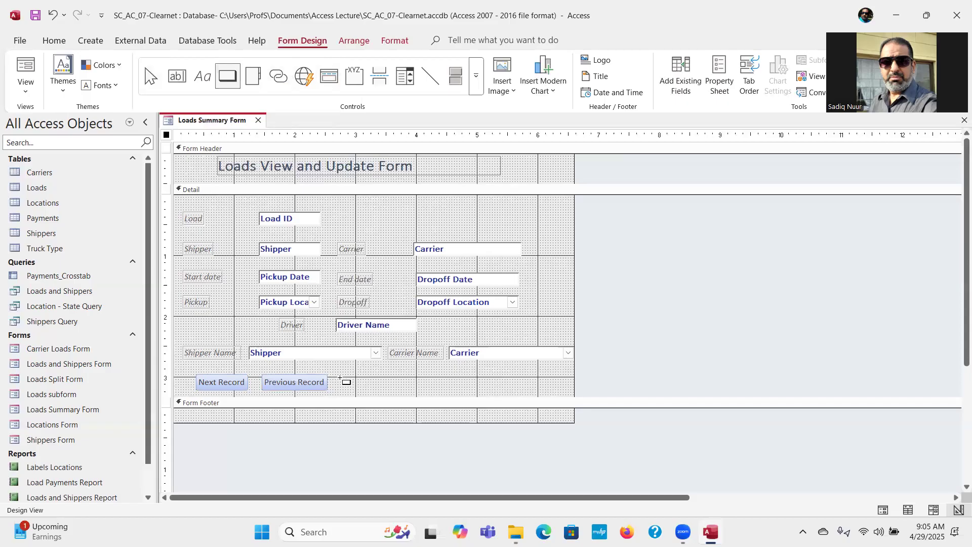
pyautogui.moveTo(340, 373)
pyautogui.mouseDown()
pyautogui.moveTo(350, 389)
pyautogui.moveTo(419, 393)
pyautogui.mouseUp()
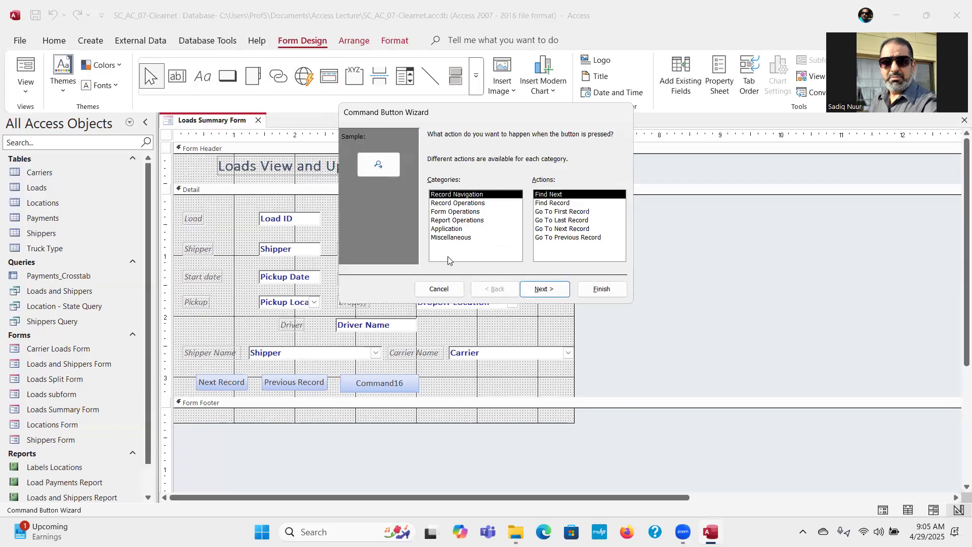
pyautogui.click(452, 204)
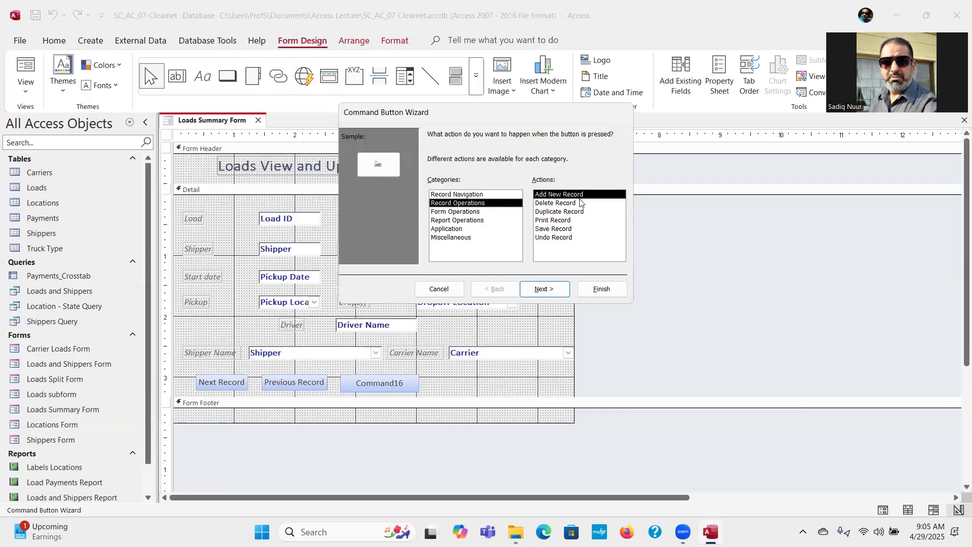
pyautogui.click(534, 294)
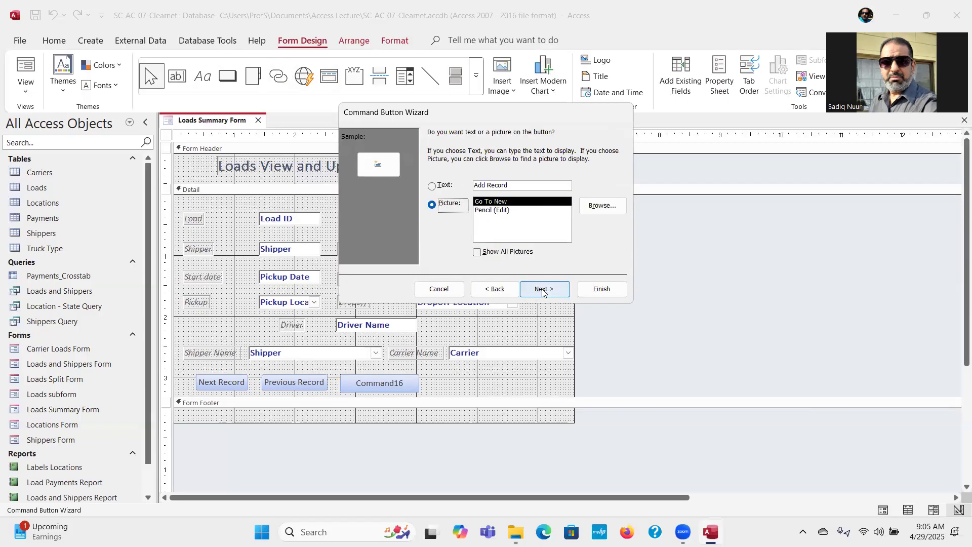
pyautogui.click(432, 186)
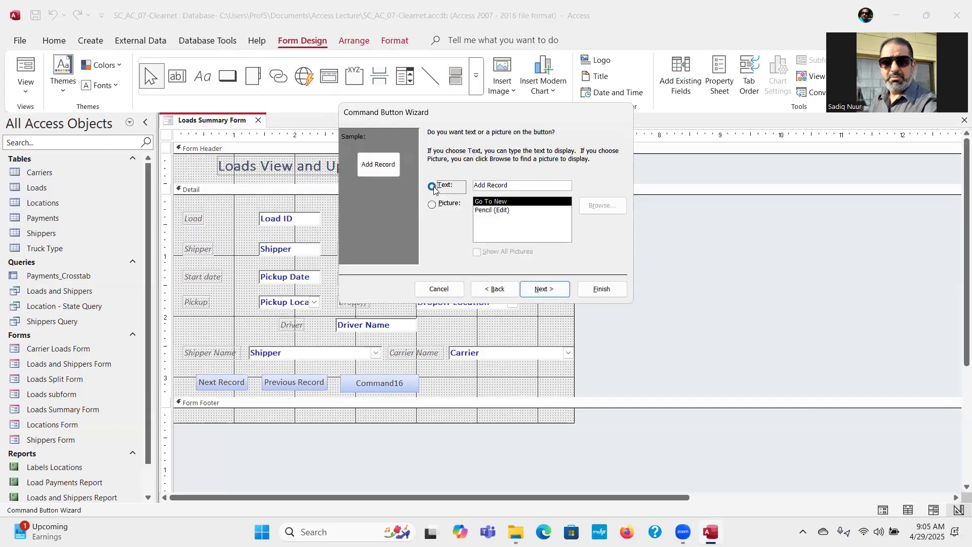
pyautogui.click(547, 295)
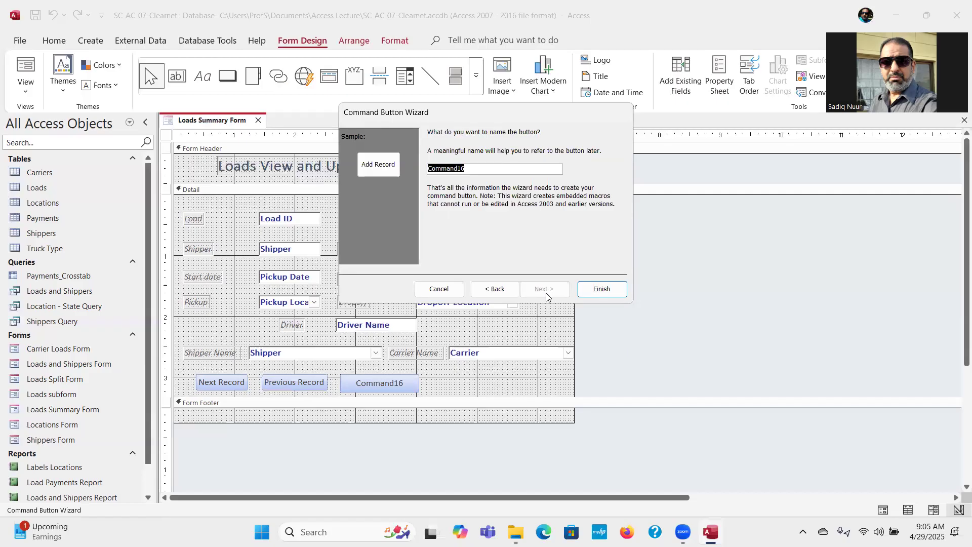
pyautogui.write('Add Record')
pyautogui.click(610, 289)
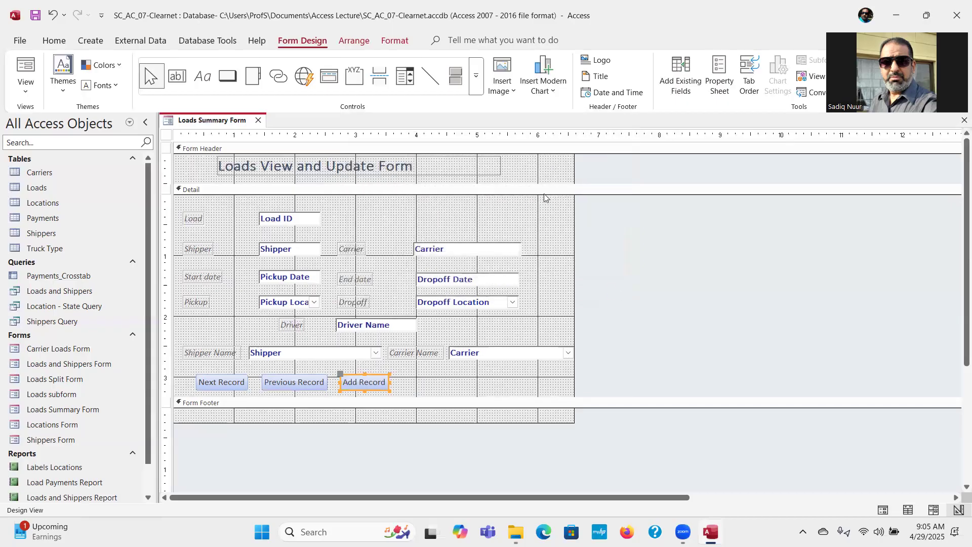
# Add a command button beside Add Record with the record operation Delete Record, display the text Delete Record, and enter a name for it
pyautogui.click(230, 76)
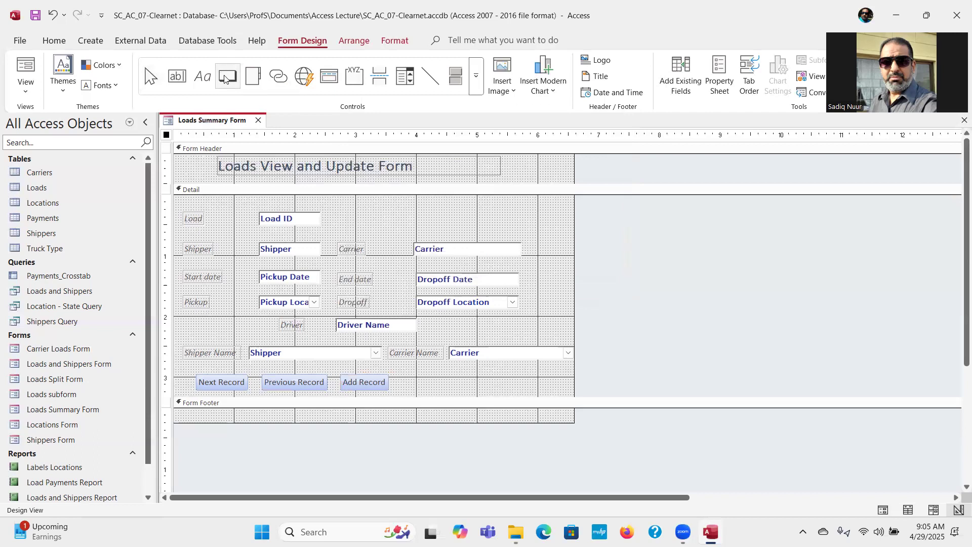
pyautogui.moveTo(401, 375)
pyautogui.mouseDown()
pyautogui.moveTo(411, 387)
pyautogui.moveTo(465, 389)
pyautogui.mouseUp()
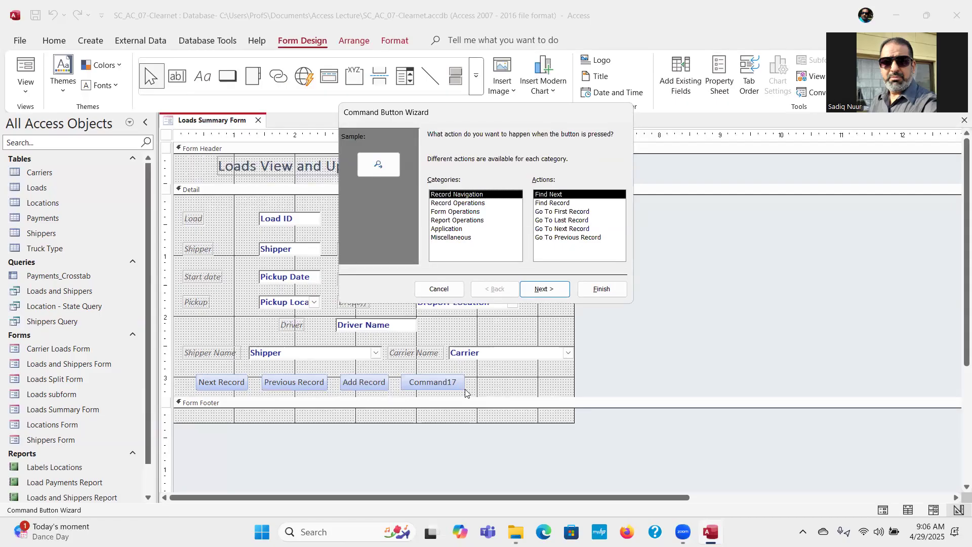
pyautogui.click(457, 203)
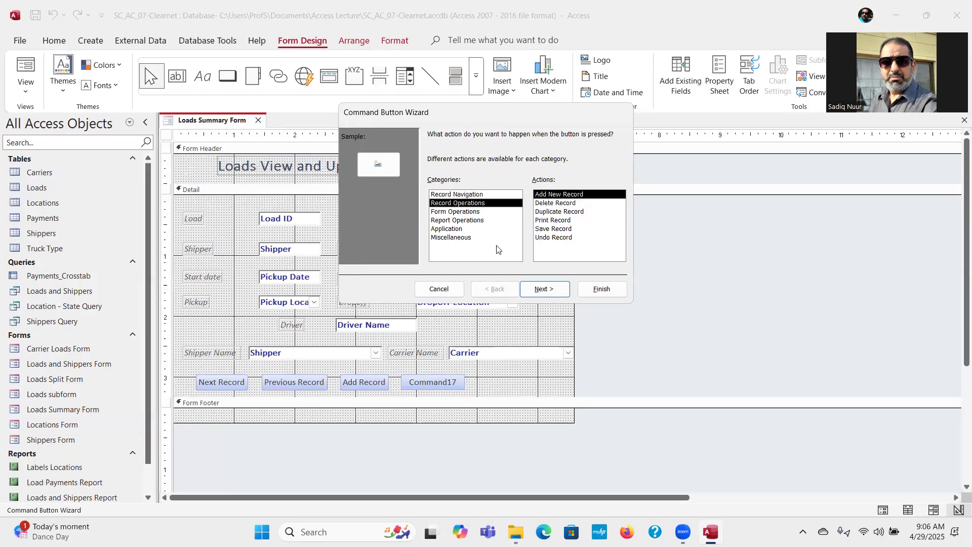
pyautogui.click(564, 203)
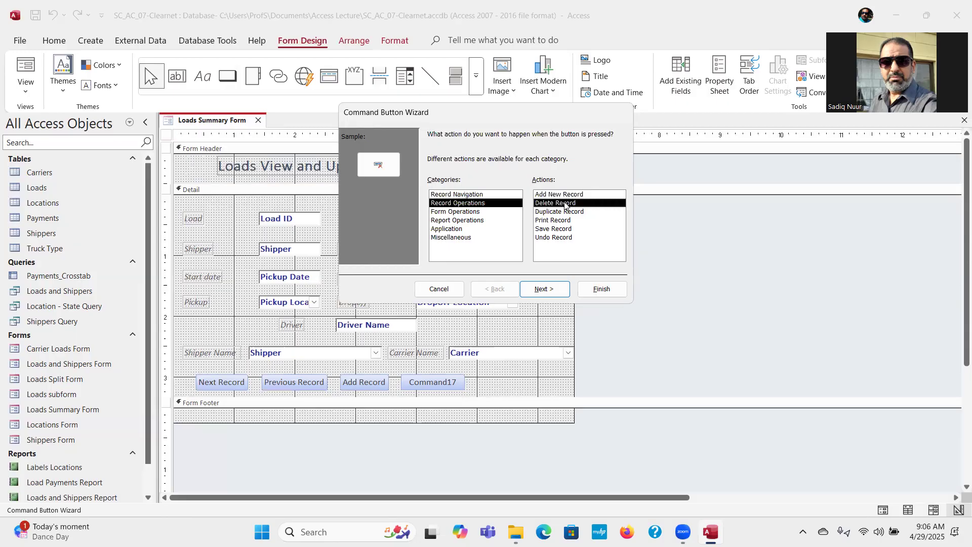
pyautogui.click(544, 289)
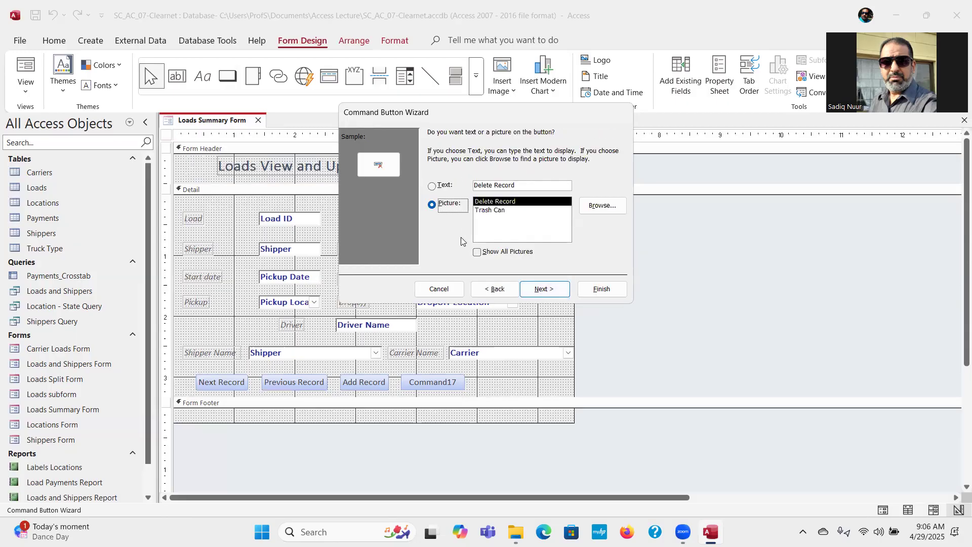
pyautogui.click(431, 186)
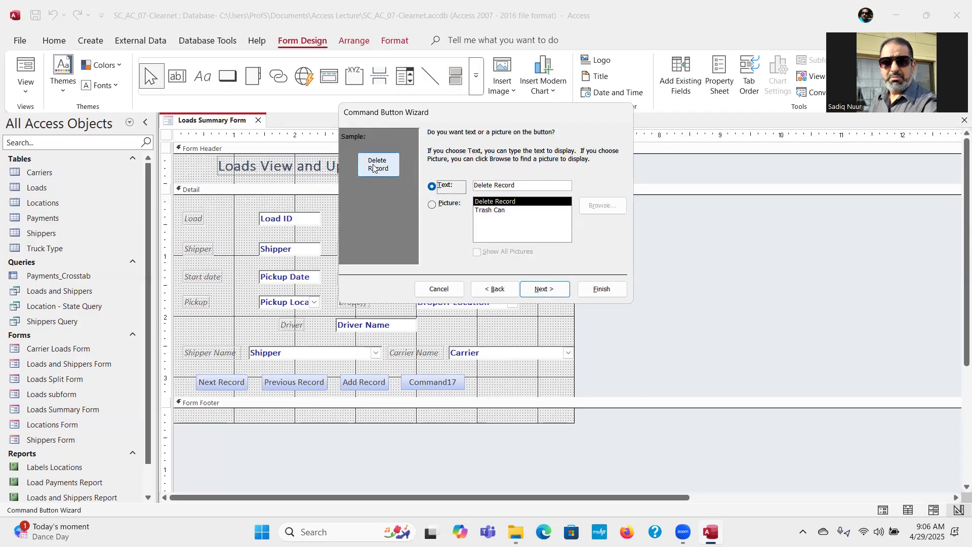
pyautogui.click(552, 294)
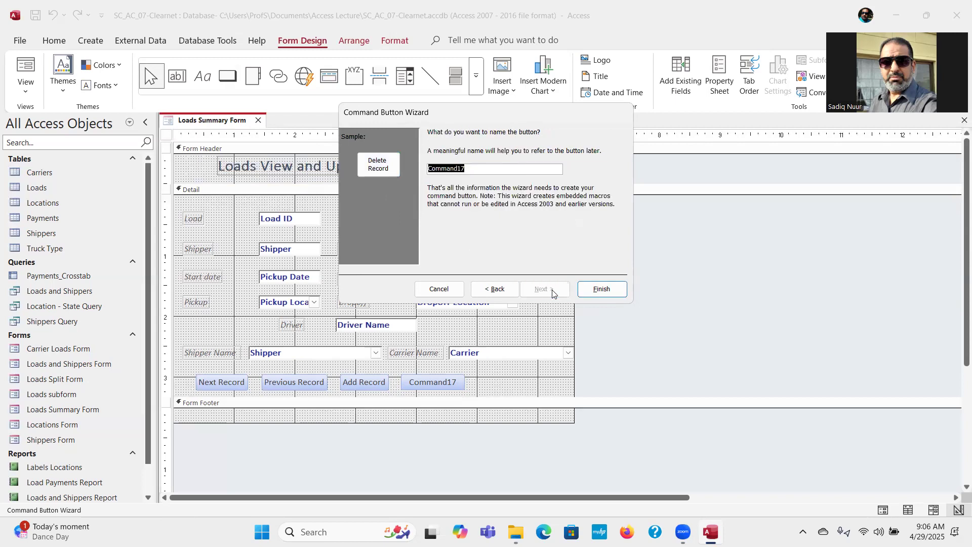
pyautogui.write('delet')
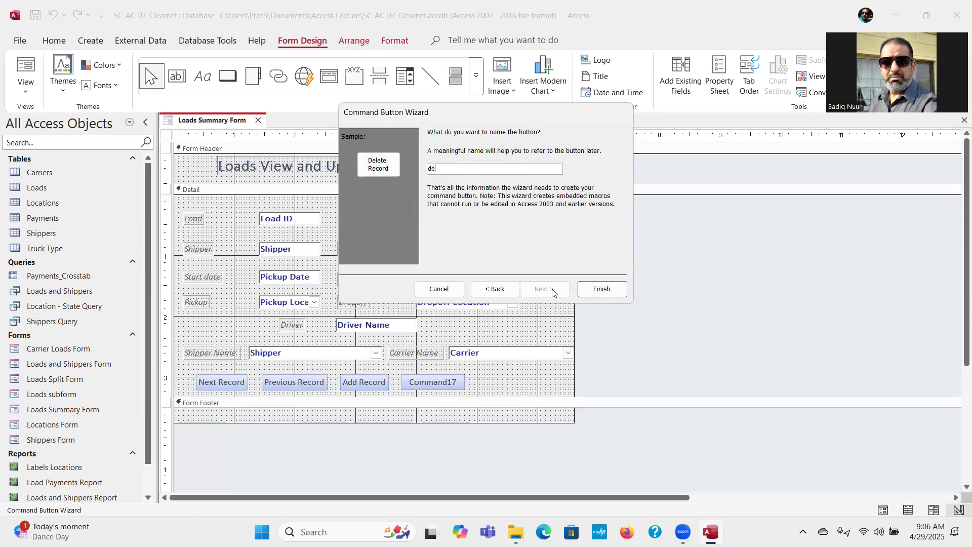
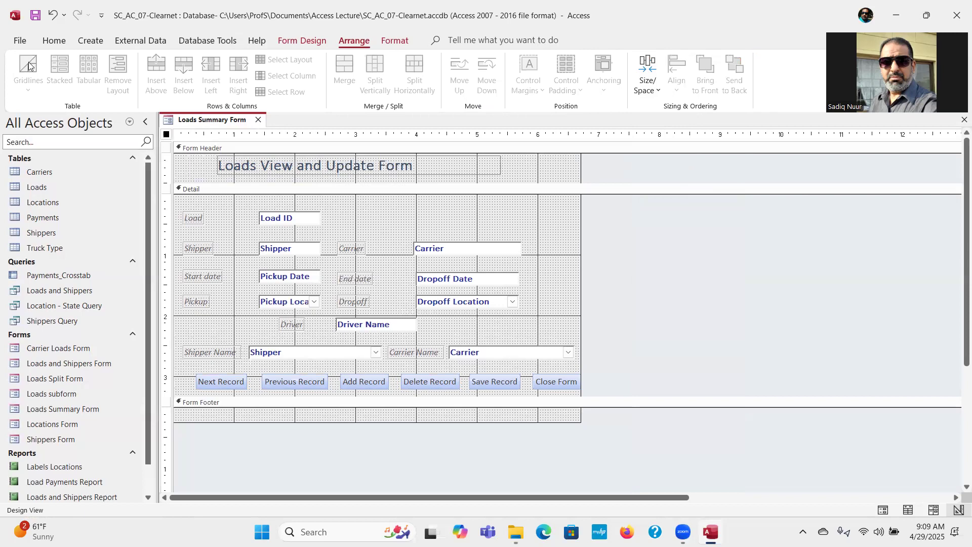
# Save the form with its command buttons and display it in Form view
pyautogui.click(37, 16)
pyautogui.click(299, 40)
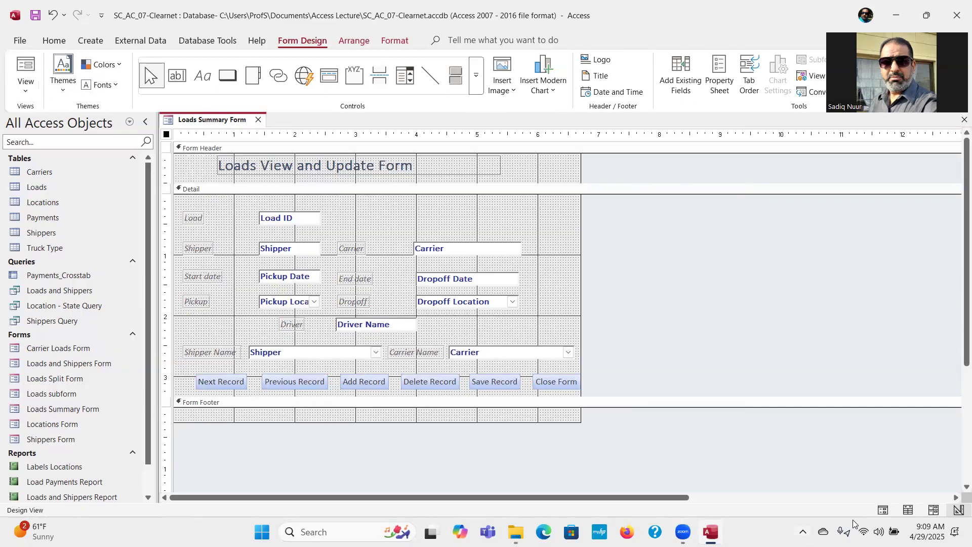
pyautogui.click(883, 510)
pyautogui.click(26, 64)
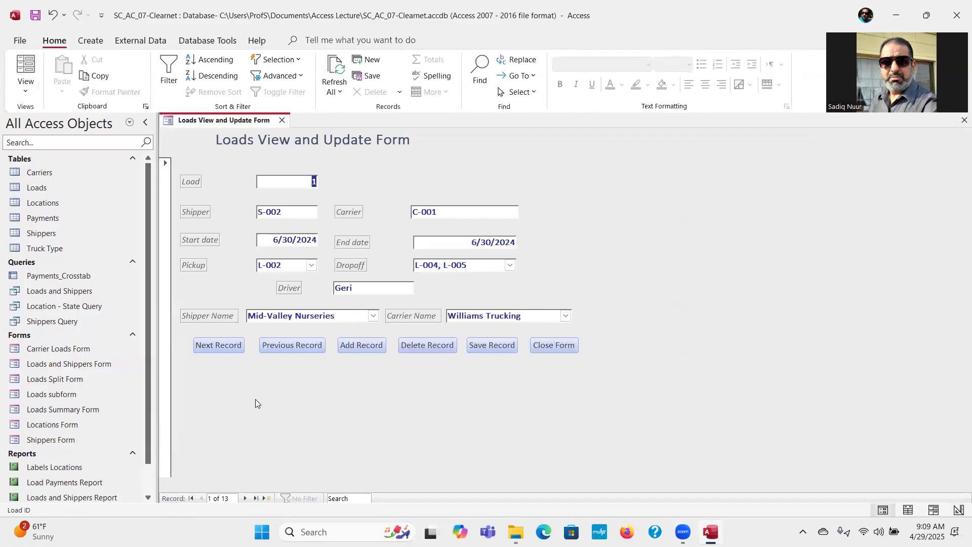
# Test the navigation buttons by moving forward three records with Next Record and back two with Previous Record
pyautogui.click(303, 496)
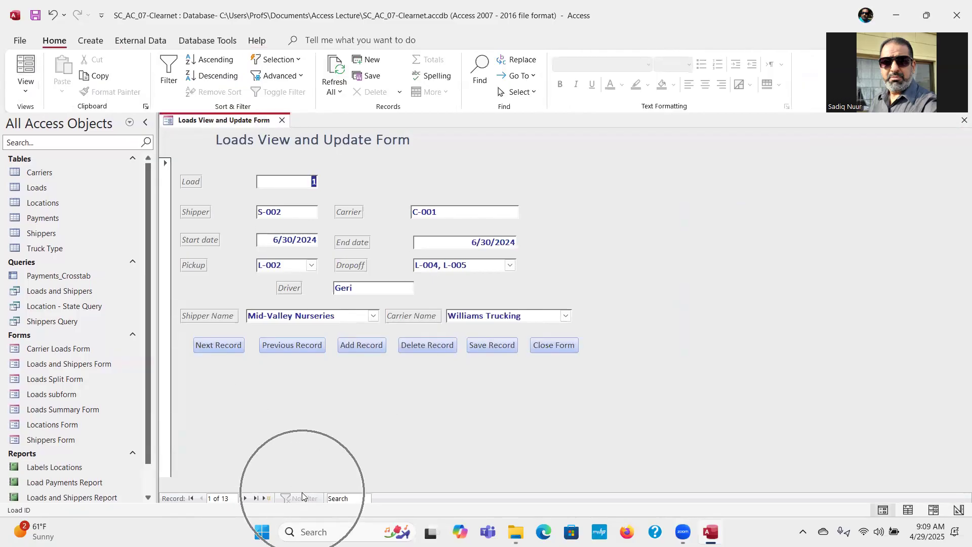
pyautogui.click(224, 346)
pyautogui.click(223, 346)
pyautogui.click(223, 346)
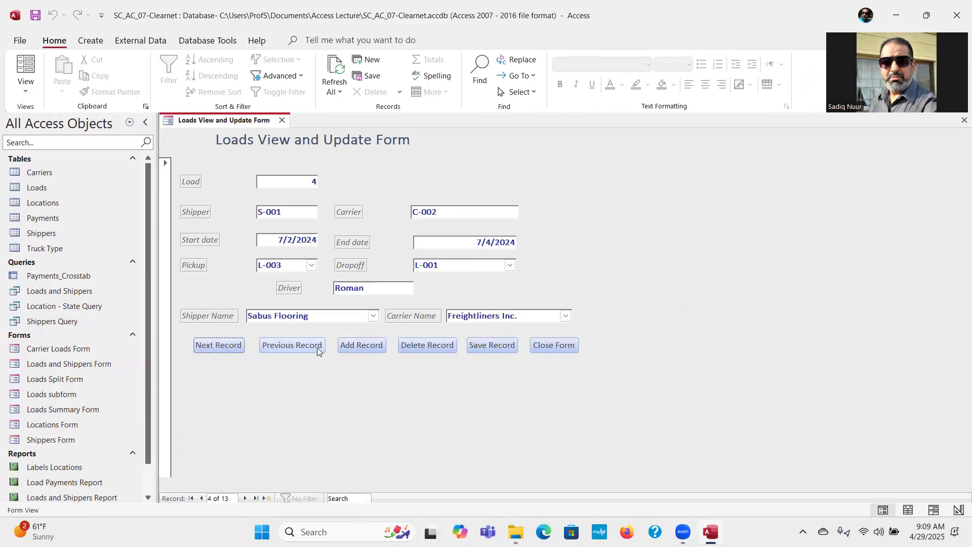
pyautogui.click(301, 343)
pyautogui.click(302, 344)
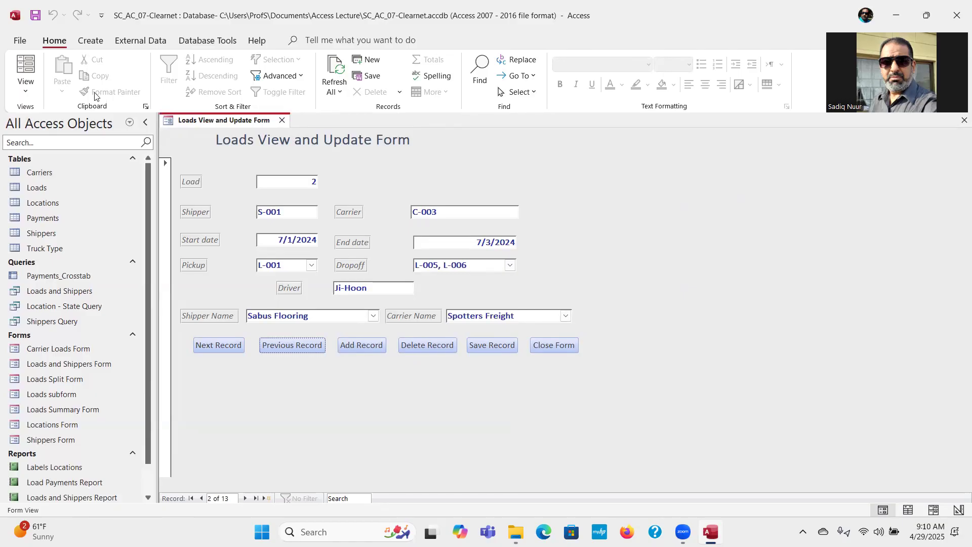
# Return to Design view and start a query based on the Loads table from the form's Record Source property
pyautogui.click(28, 94)
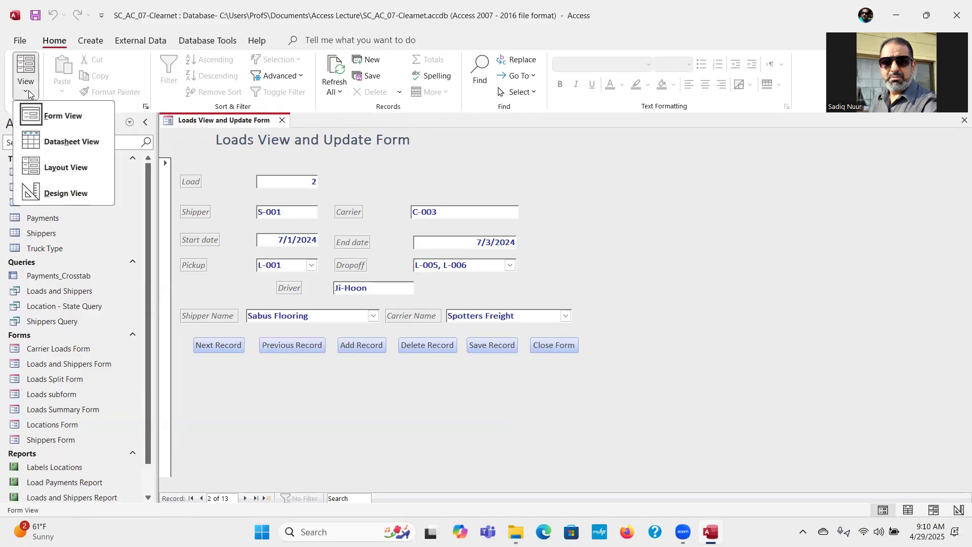
pyautogui.click(66, 194)
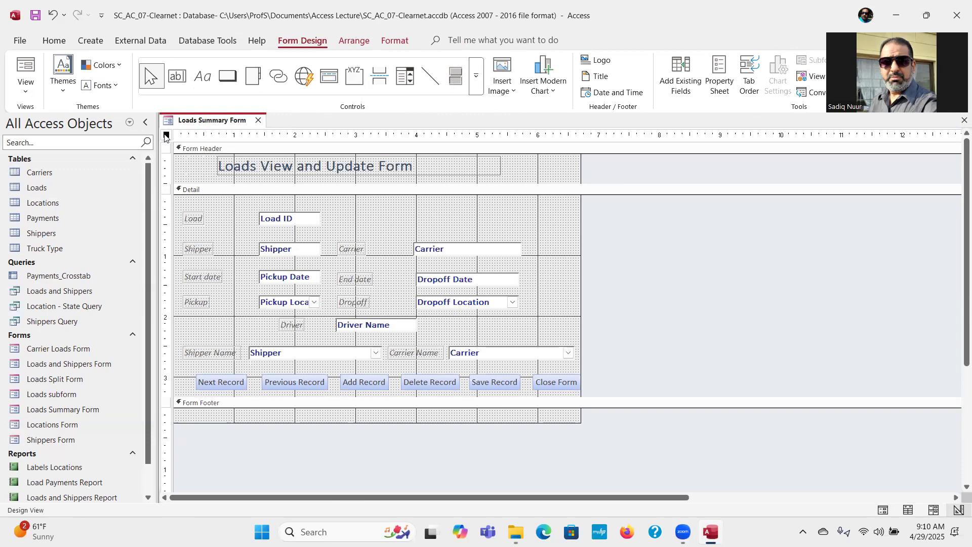
pyautogui.click(719, 75)
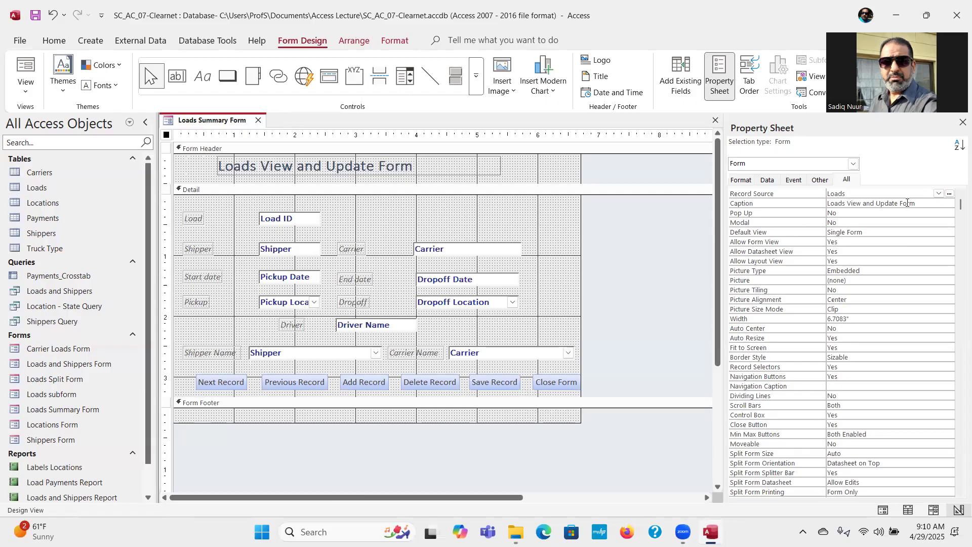
pyautogui.click(949, 194)
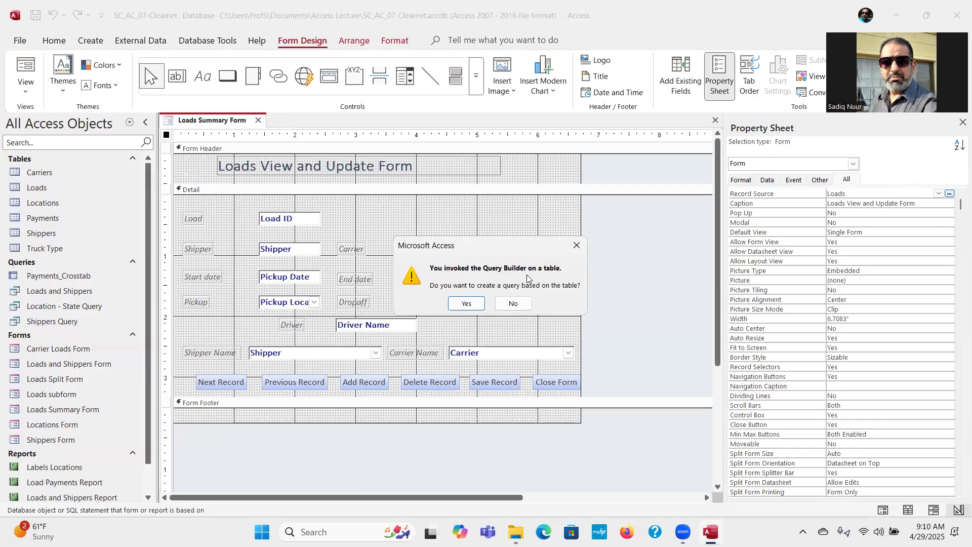
pyautogui.click(463, 304)
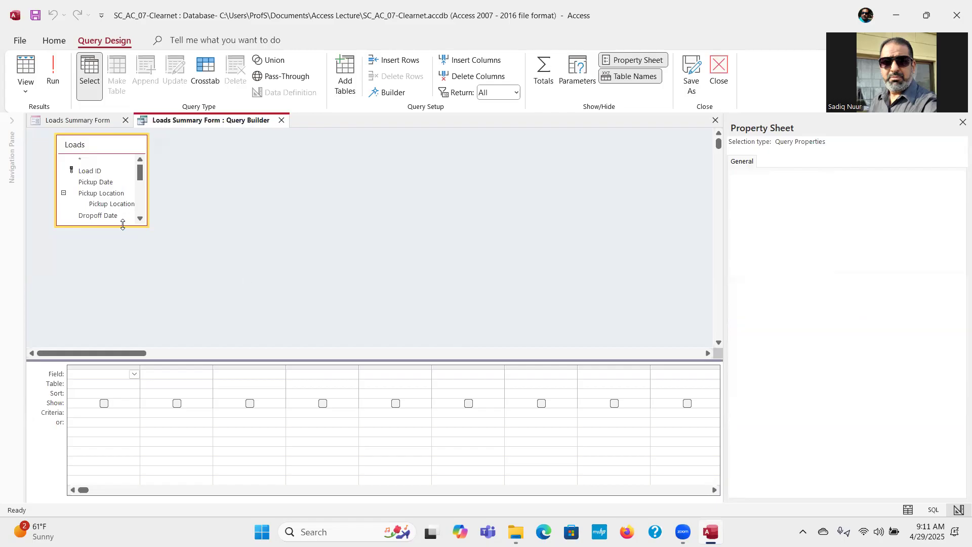
# Enlarge the Loads field list and add Load ID, Pickup Date, Pickup Location, Dropoff Date and Dropoff Location to the query grid
pyautogui.moveTo(123, 225); pyautogui.dragTo(122, 335)
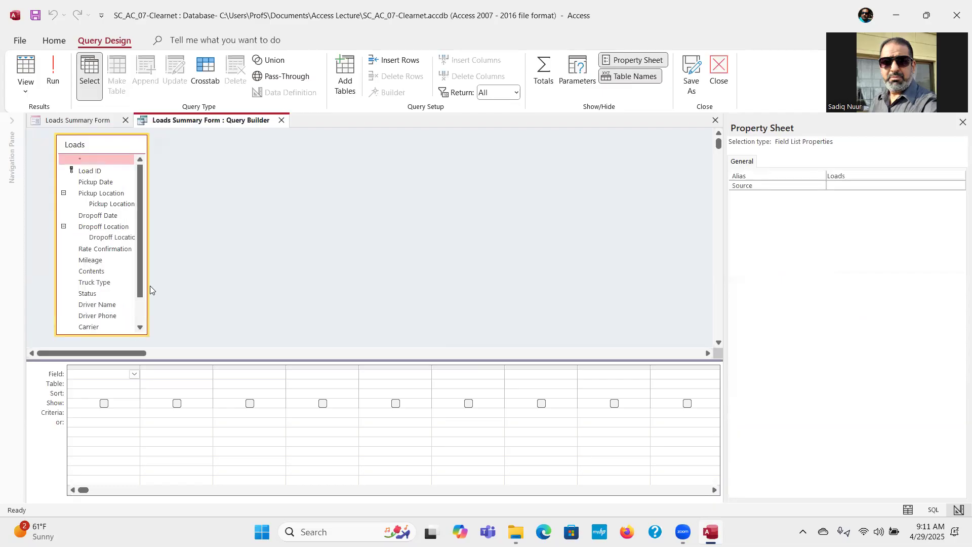
pyautogui.moveTo(146, 285); pyautogui.dragTo(176, 286)
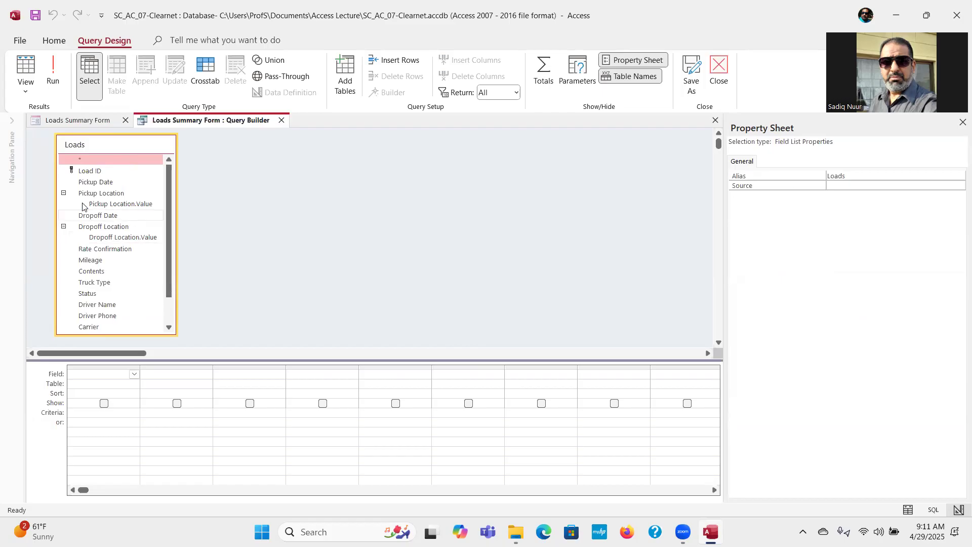
pyautogui.doubleClick(106, 172)
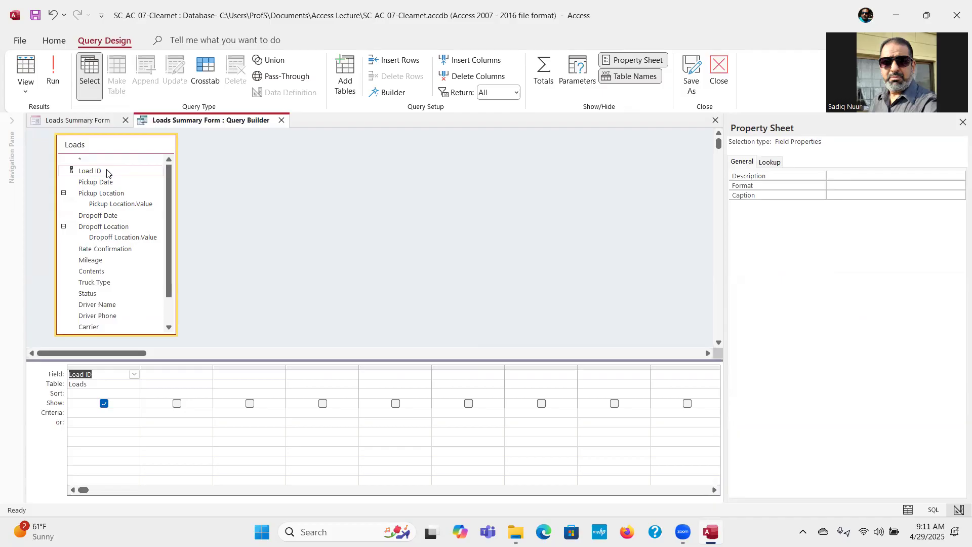
pyautogui.doubleClick(104, 183)
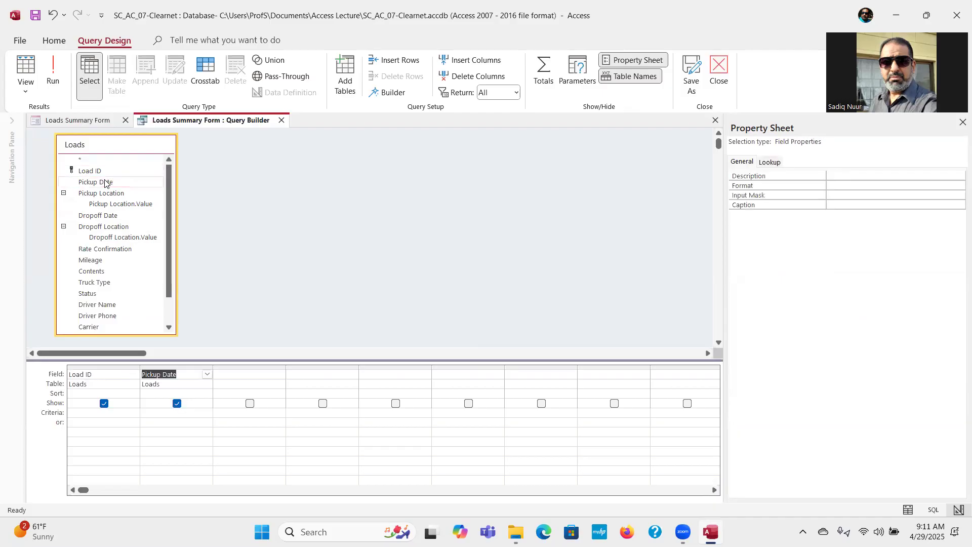
pyautogui.click(64, 194)
pyautogui.click(64, 194)
pyautogui.click(64, 194)
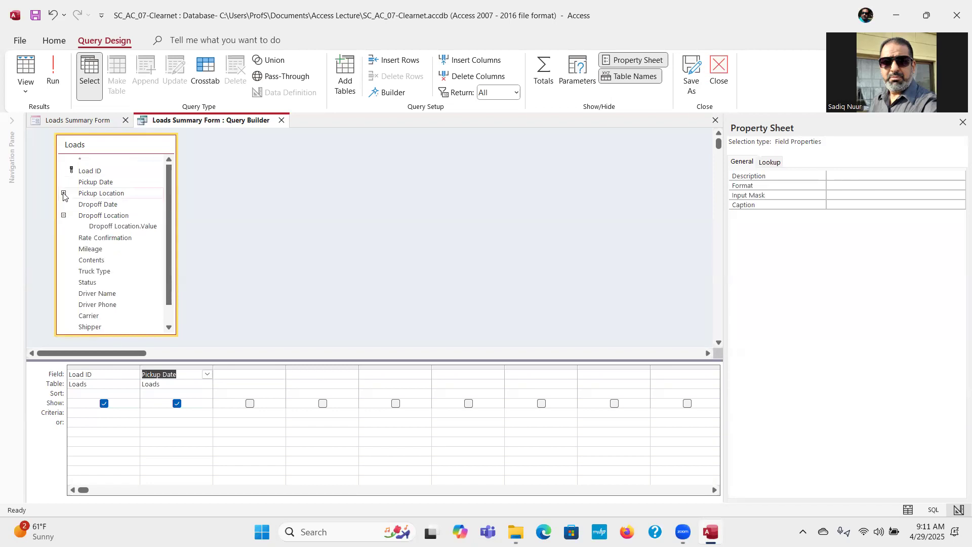
pyautogui.doubleClick(114, 195)
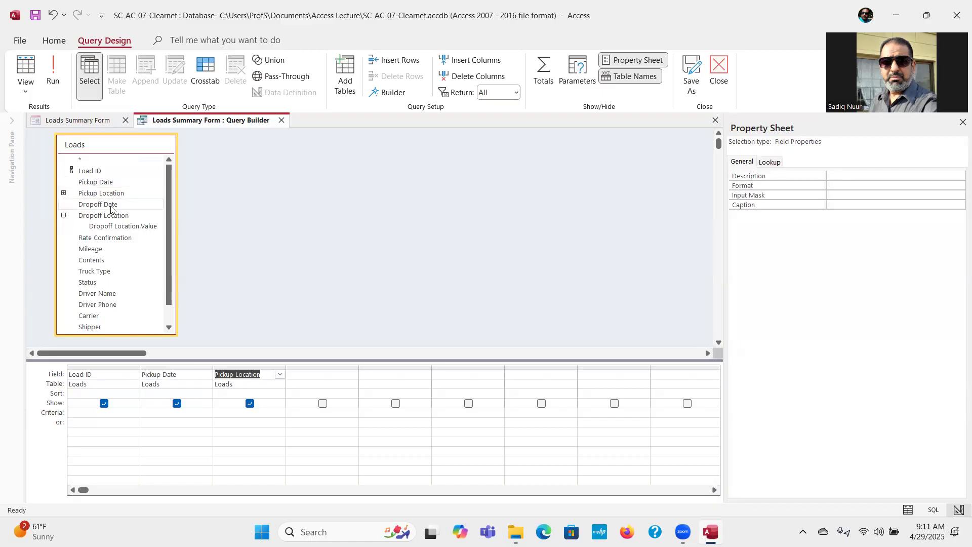
pyautogui.doubleClick(114, 206)
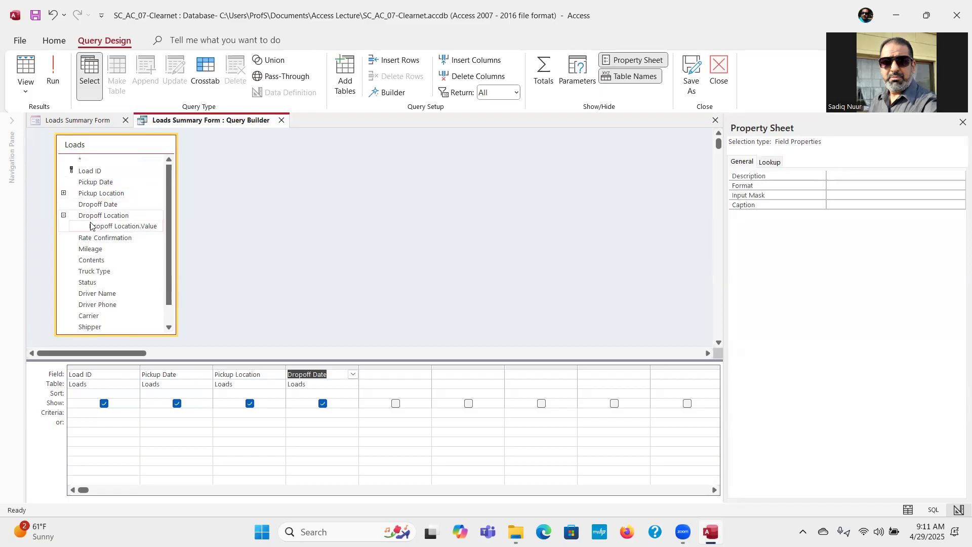
pyautogui.click(64, 216)
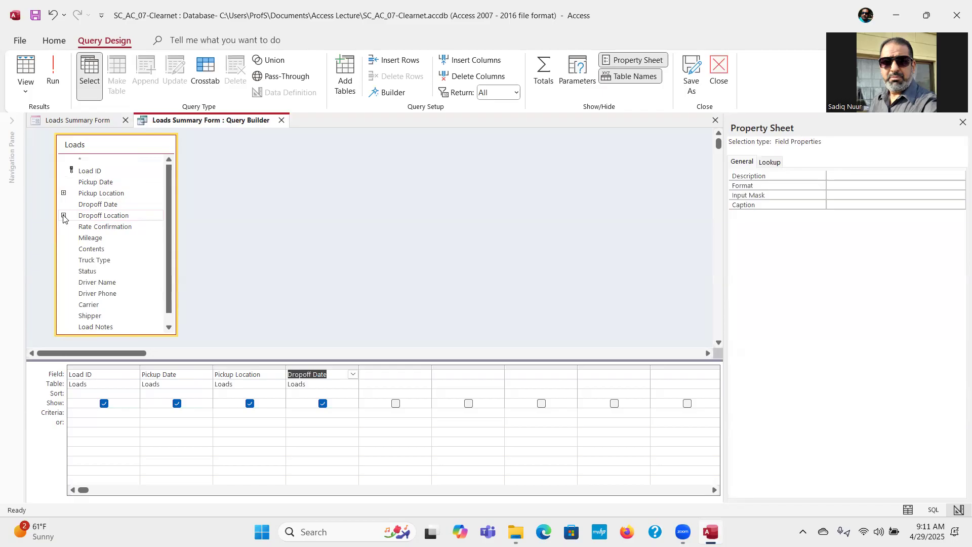
pyautogui.doubleClick(122, 217)
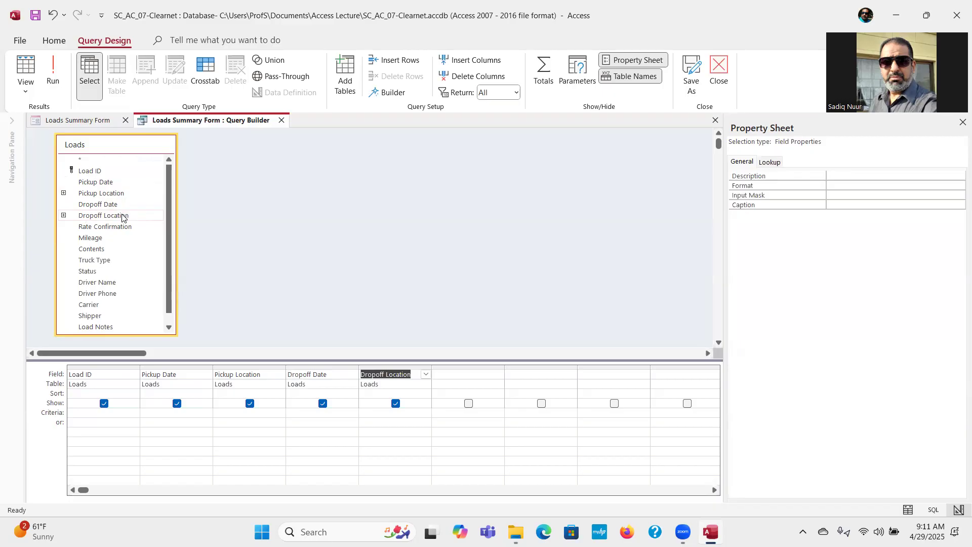
# Add the Driver Name, Carrier and Shipper fields to the query grid
pyautogui.doubleClick(122, 286)
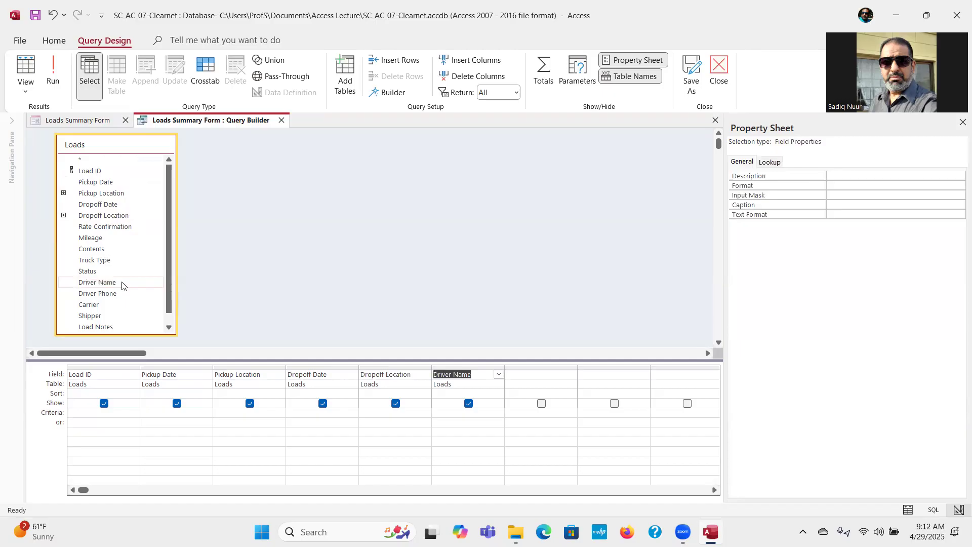
pyautogui.doubleClick(108, 306)
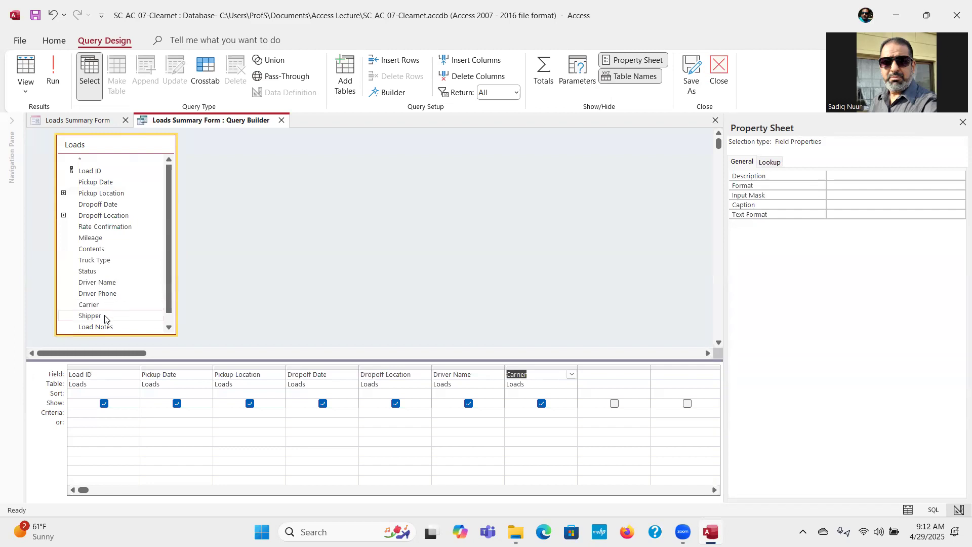
pyautogui.click(104, 316)
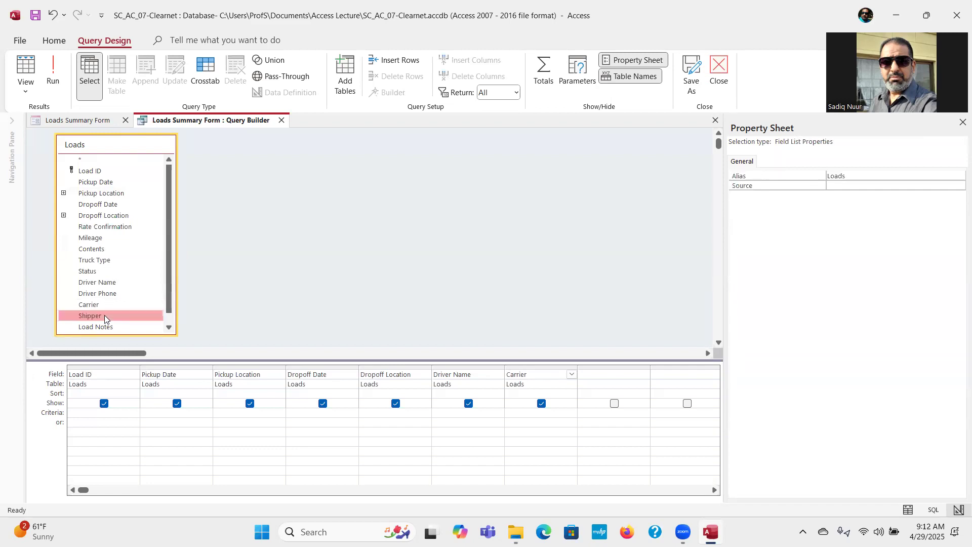
pyautogui.doubleClick(107, 317)
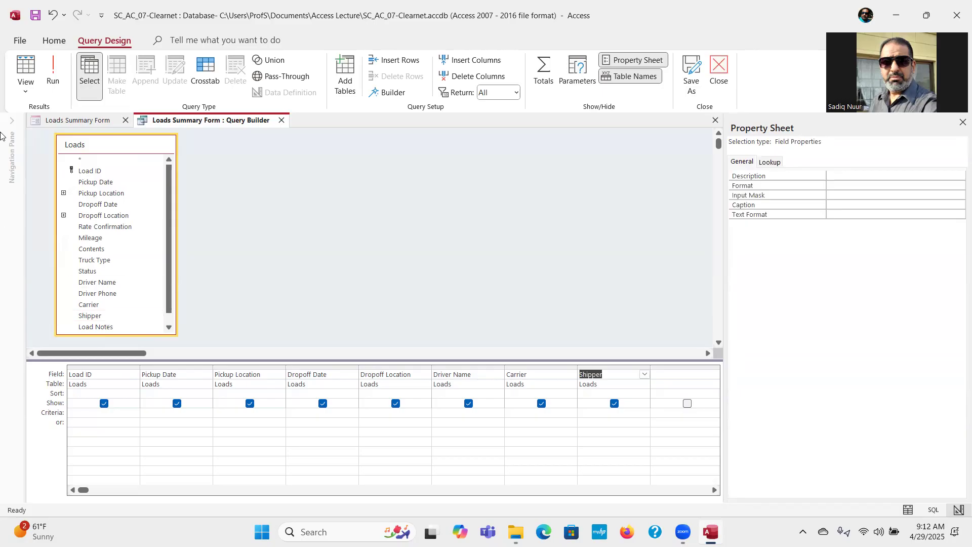
# Save the current query as a new query object named Queryform
pyautogui.click(21, 40)
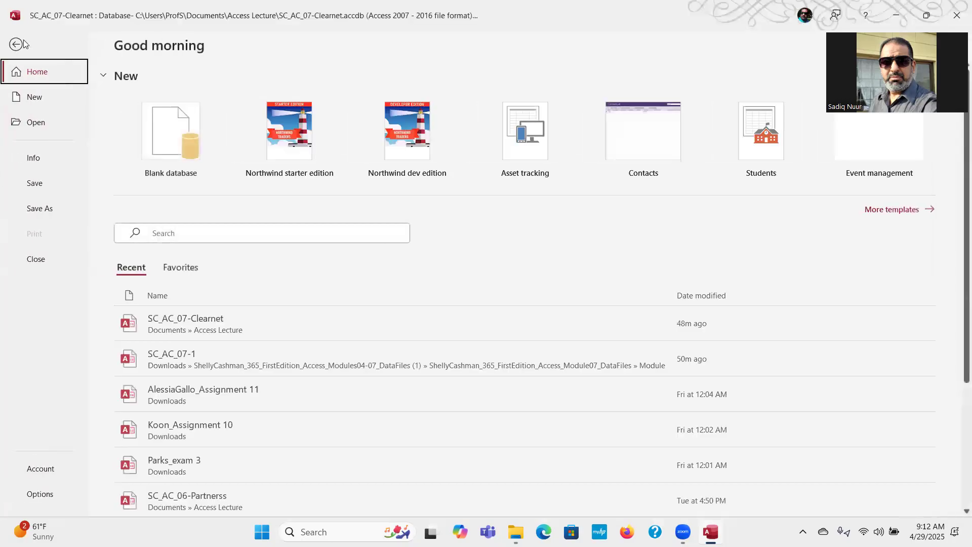
pyautogui.click(47, 209)
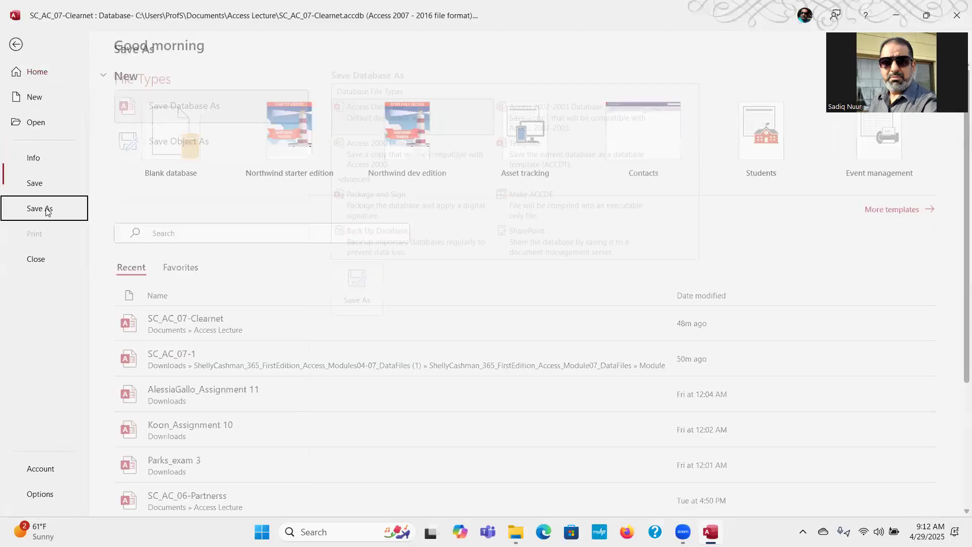
pyautogui.click(172, 147)
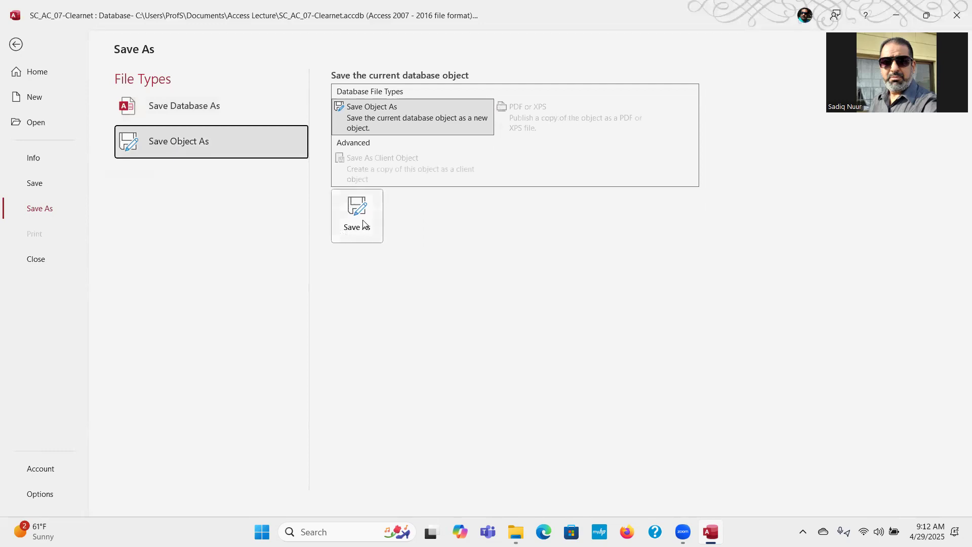
pyautogui.click(363, 224)
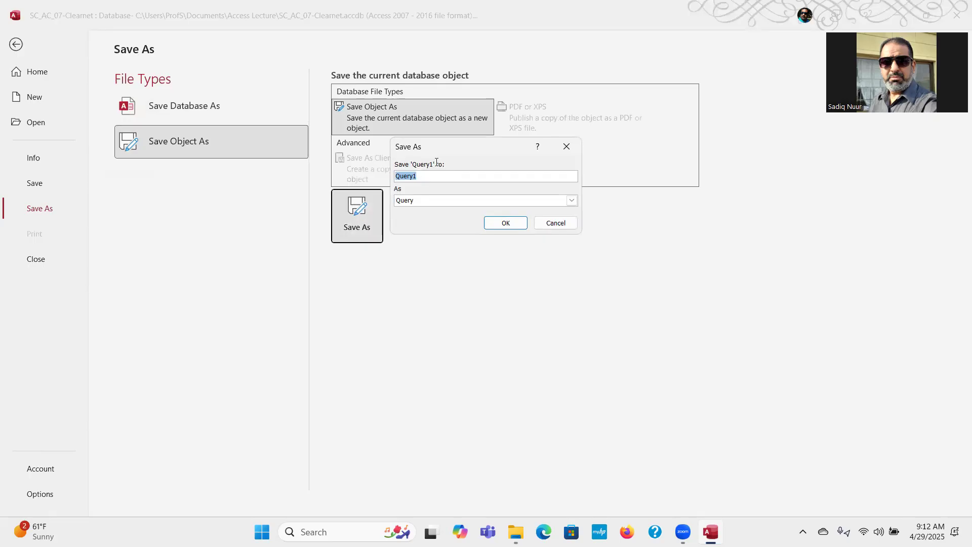
pyautogui.moveTo(470, 145); pyautogui.dragTo(491, 255)
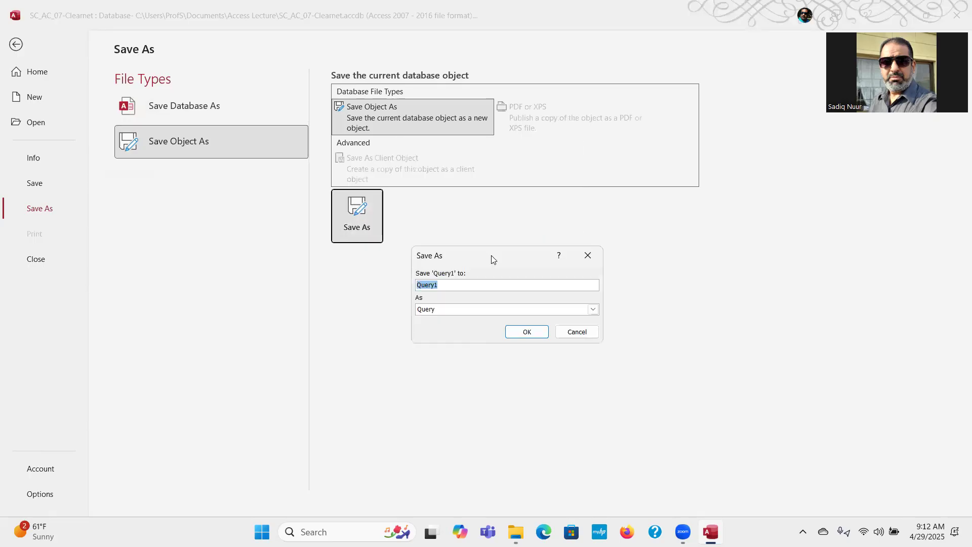
pyautogui.write('Queryform')
pyautogui.click(528, 332)
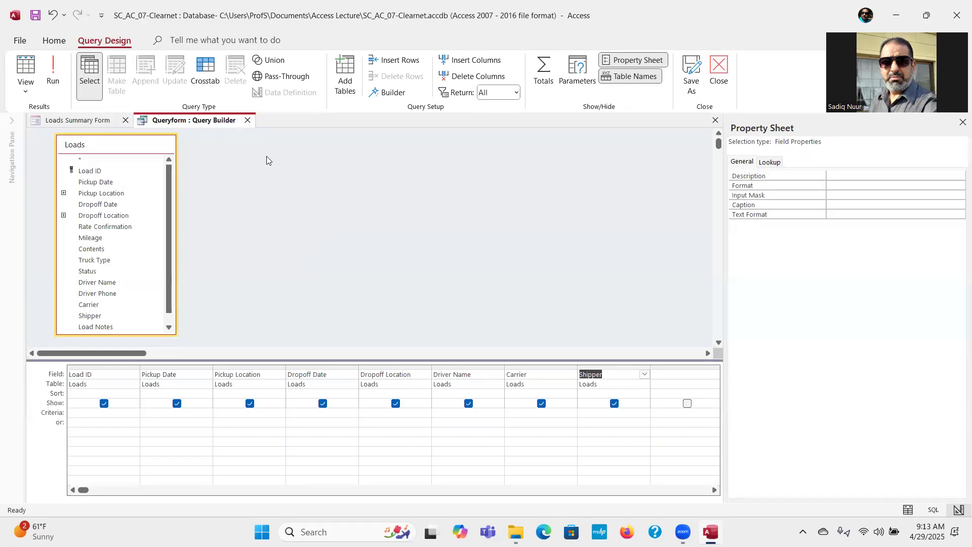
# Close the Query Builder, saving the query changes and updating the form's Record Source property
pyautogui.click(247, 122)
pyautogui.click(247, 121)
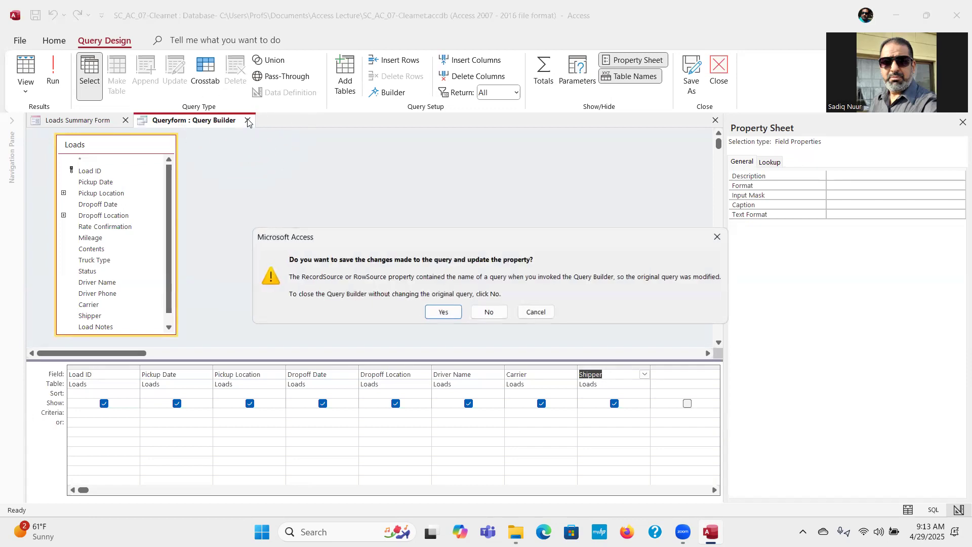
pyautogui.click(442, 313)
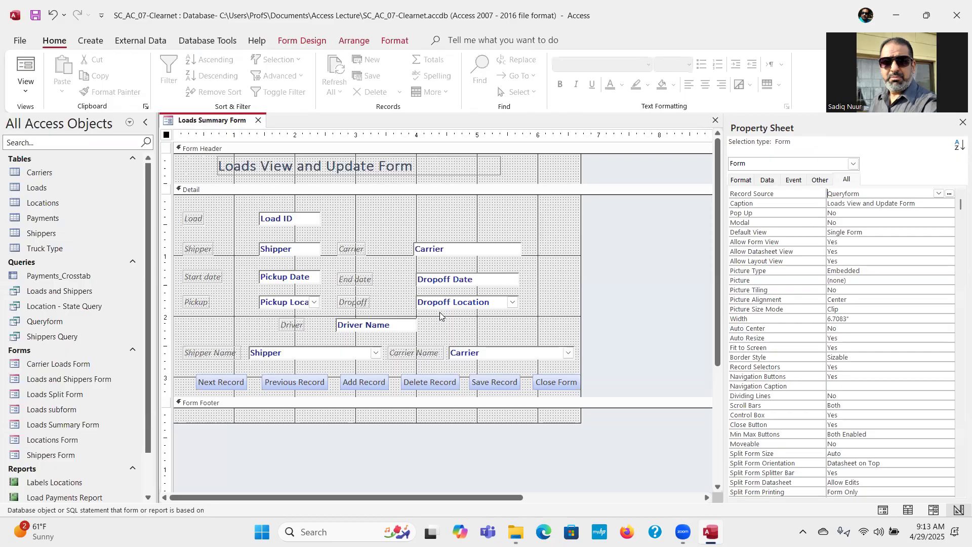
# Draw a combo box about 2.08 inches wide above the Carrier field and set it to find a record based on the selected value
pyautogui.click(304, 43)
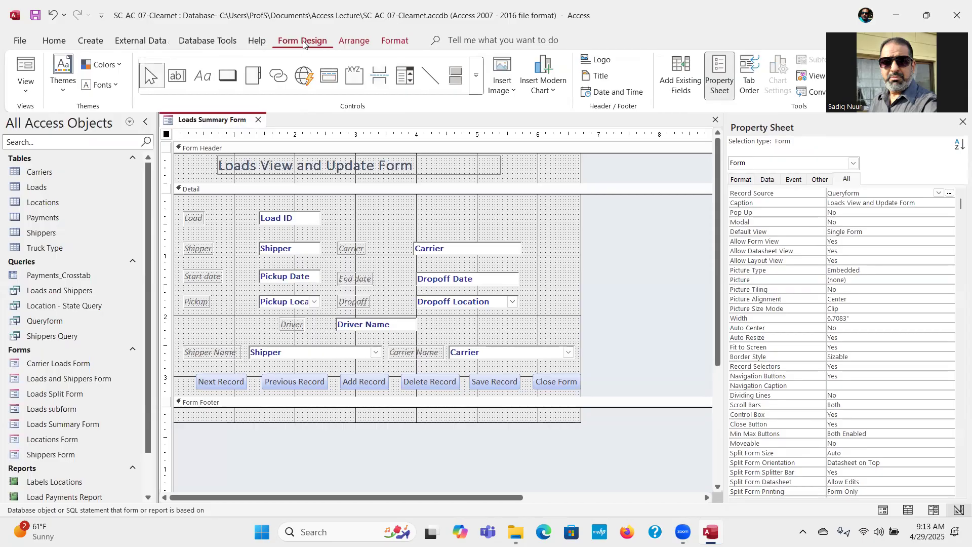
pyautogui.click(406, 79)
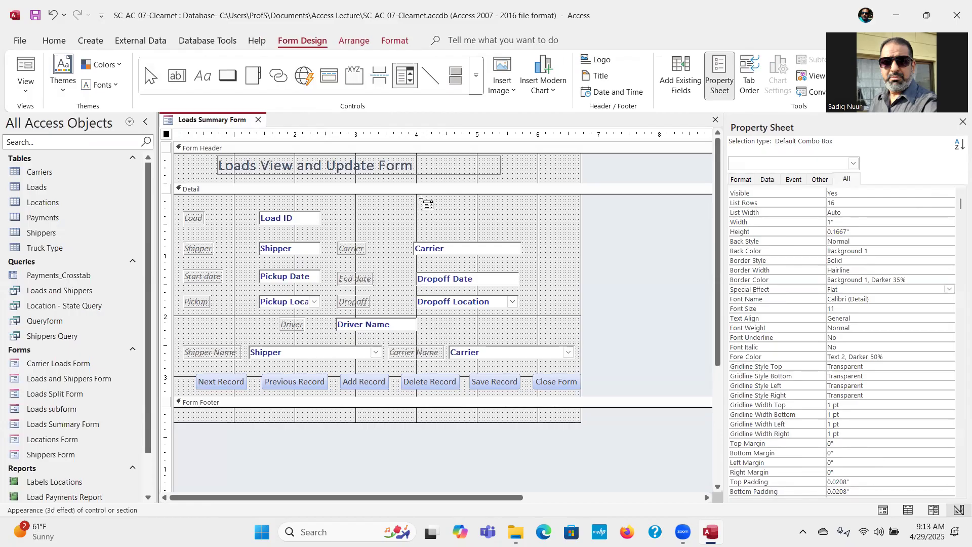
pyautogui.moveTo(419, 204)
pyautogui.mouseDown()
pyautogui.moveTo(424, 219)
pyautogui.moveTo(544, 217)
pyautogui.mouseUp()
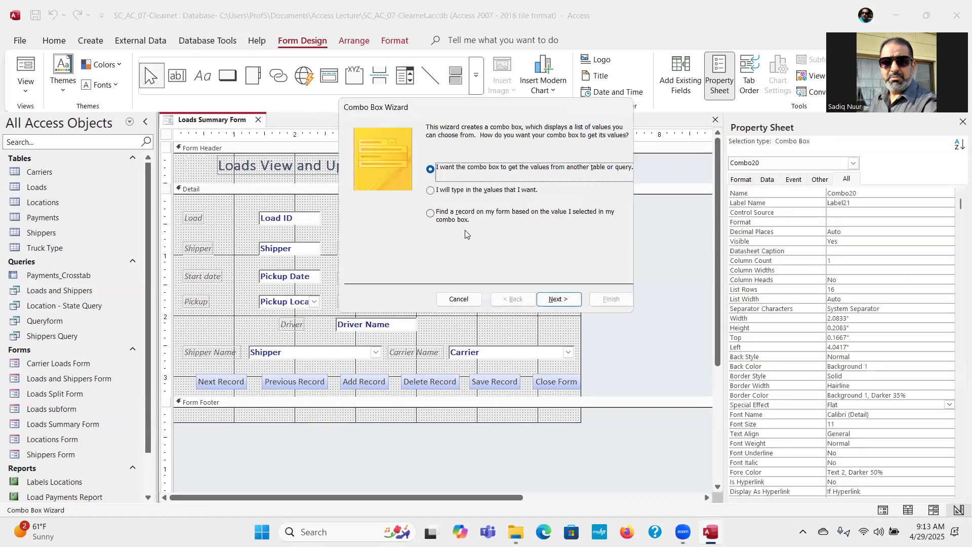
pyautogui.click(430, 213)
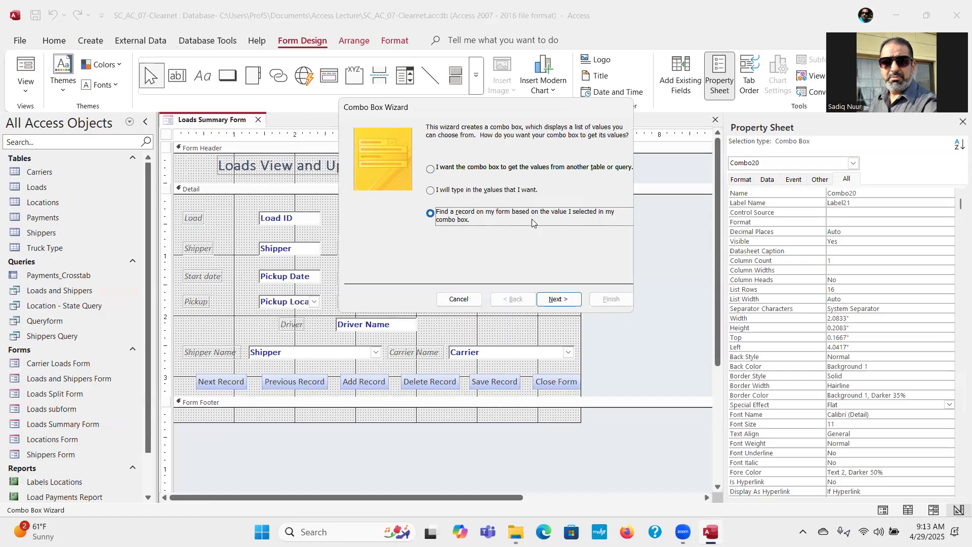
pyautogui.click(557, 300)
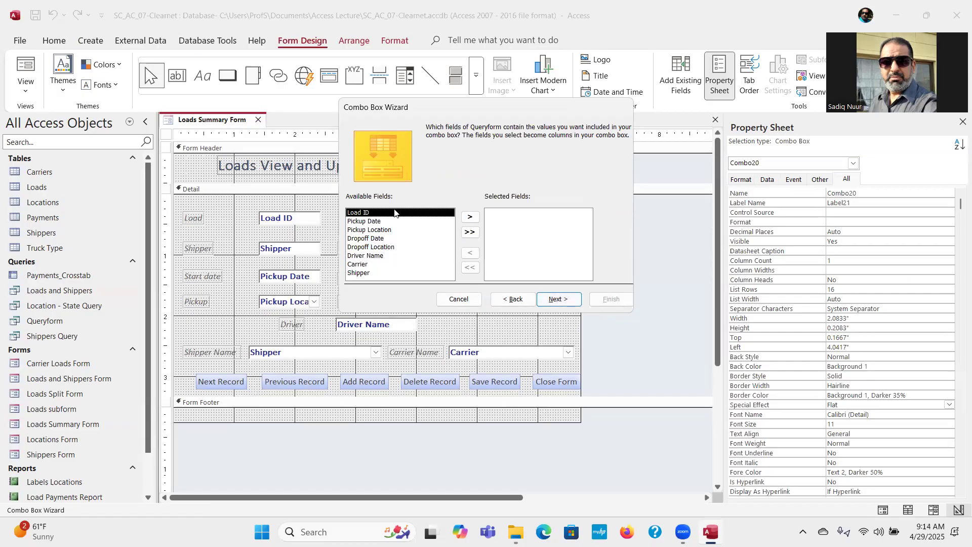
# Include Load ID, Pickup Date, Pickup Location, Dropoff Date and Dropoff Location as the combo box's columns
pyautogui.doubleClick(365, 215)
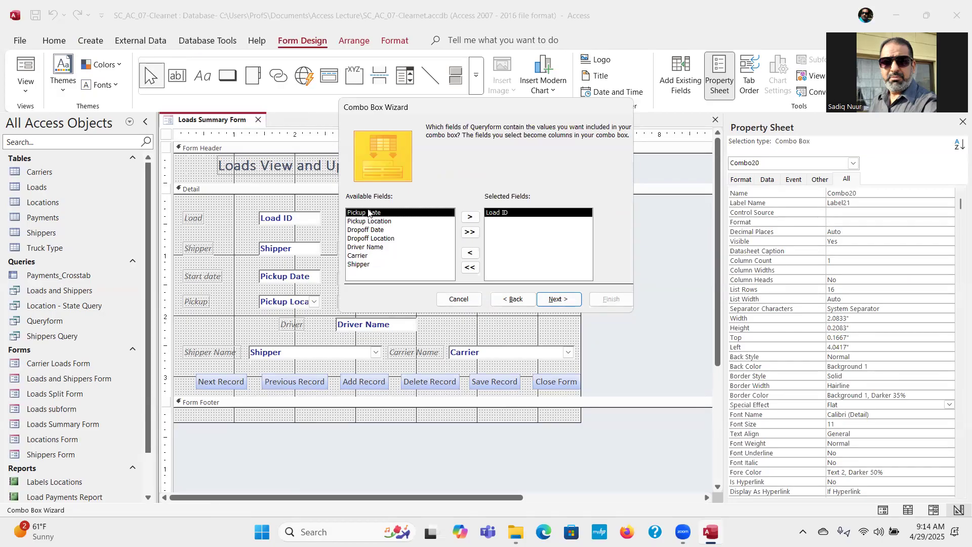
pyautogui.doubleClick(368, 213)
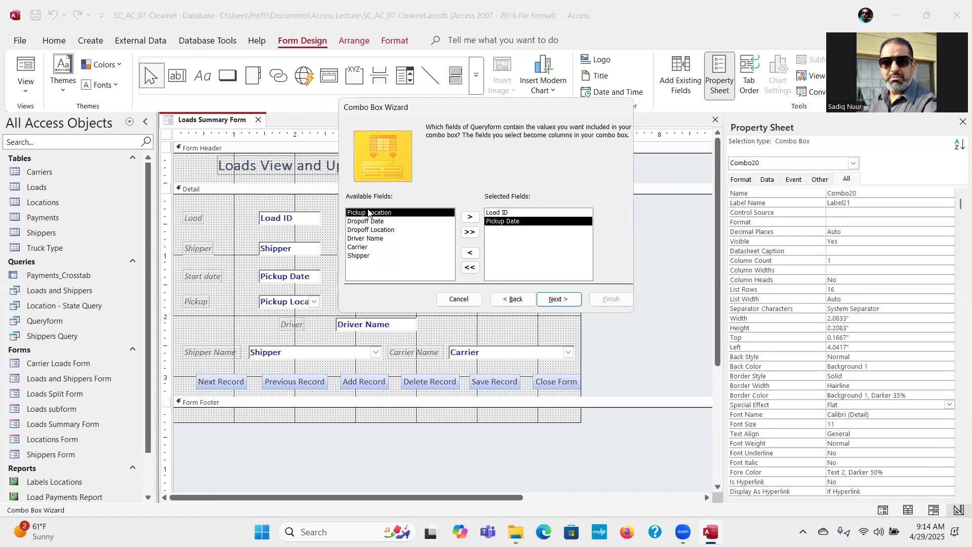
pyautogui.doubleClick(367, 215)
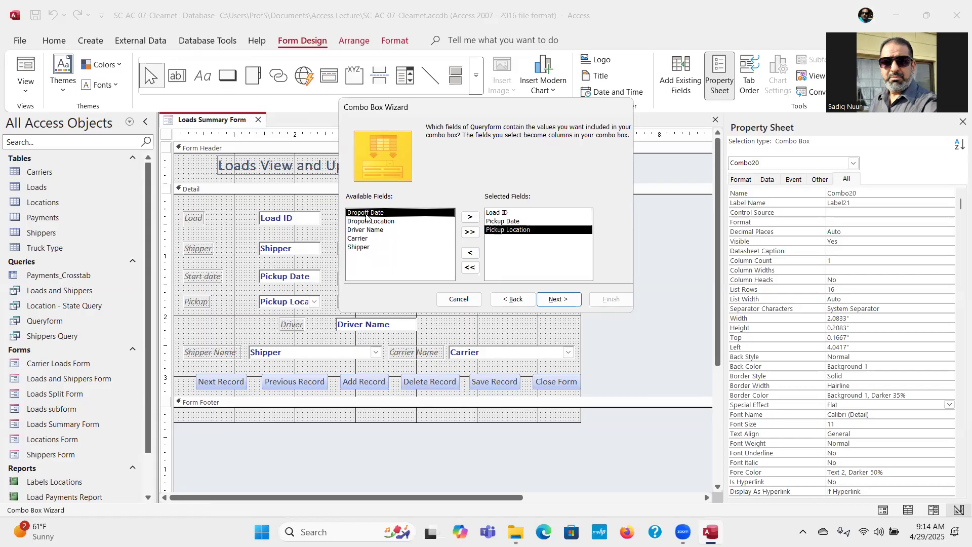
pyautogui.doubleClick(367, 213)
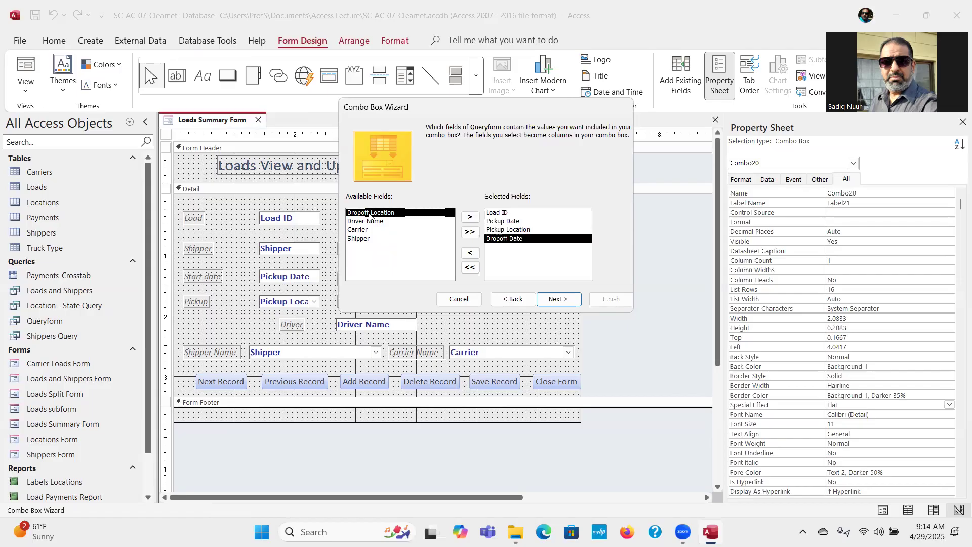
pyautogui.doubleClick(368, 213)
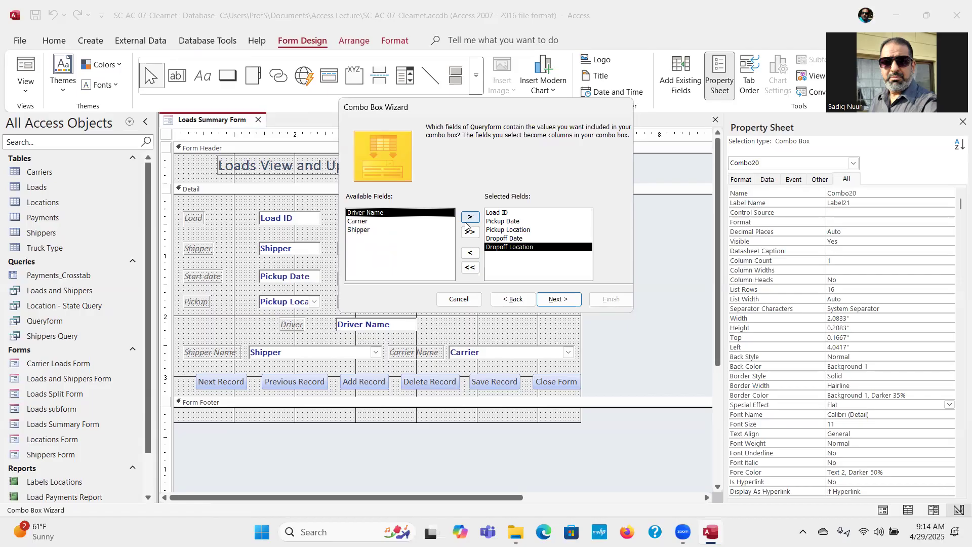
pyautogui.click(553, 300)
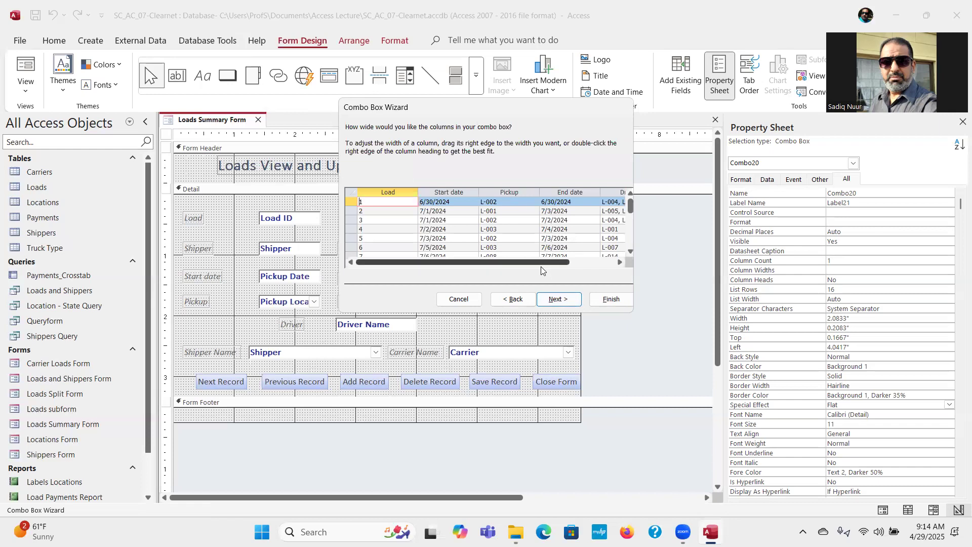
# Narrow the Load, Start date, Pickup, End date and Dropoff columns to about 0.43, 0.68, 0.75, 0.65 and 0.71 inches
pyautogui.moveTo(417, 189); pyautogui.dragTo(382, 191)
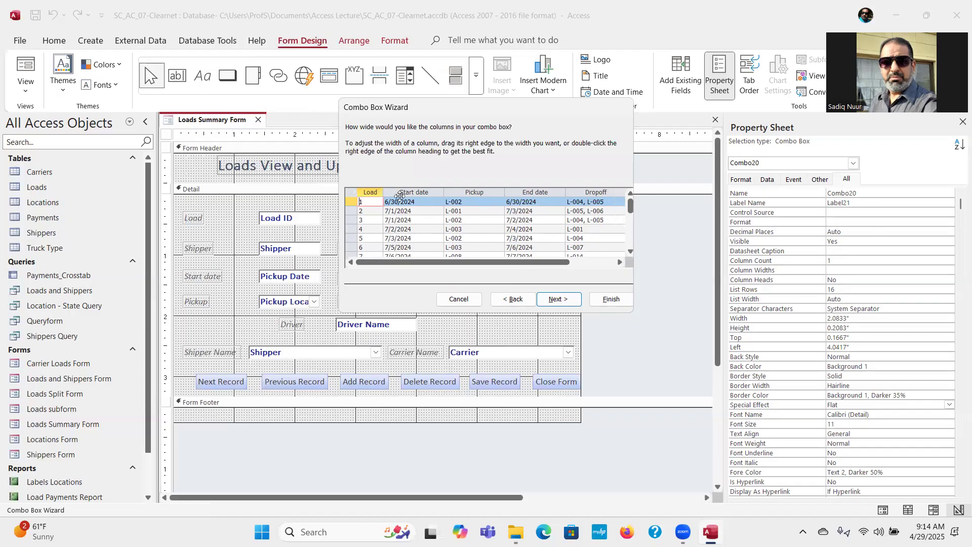
pyautogui.moveTo(443, 192); pyautogui.dragTo(416, 192)
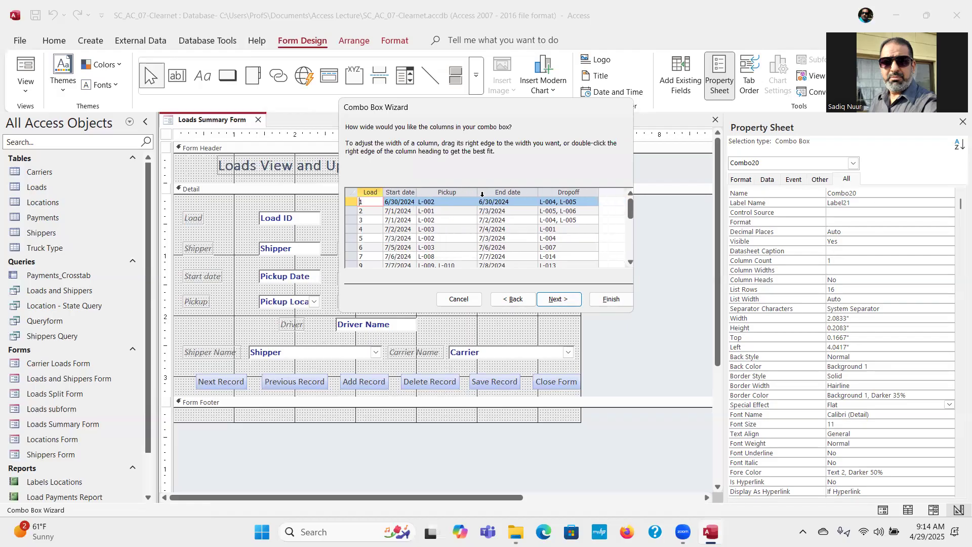
pyautogui.moveTo(476, 192); pyautogui.dragTo(462, 191)
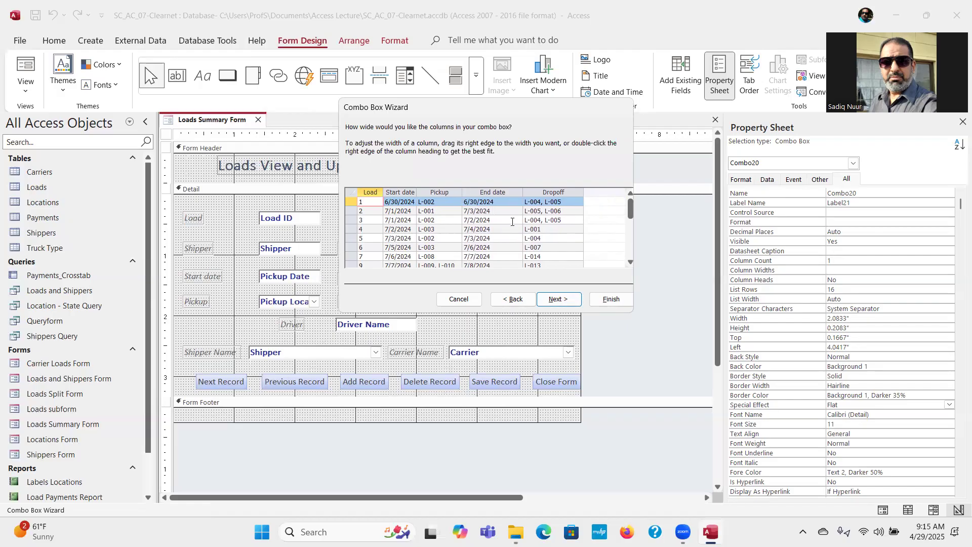
pyautogui.moveTo(523, 192); pyautogui.dragTo(519, 192)
pyautogui.moveTo(419, 189); pyautogui.dragTo(427, 190)
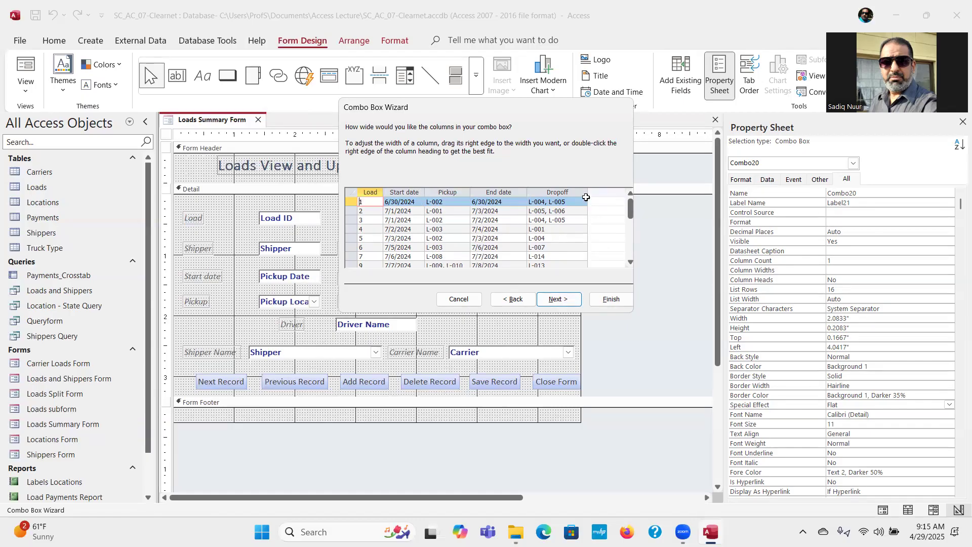
pyautogui.moveTo(587, 192); pyautogui.dragTo(509, 194)
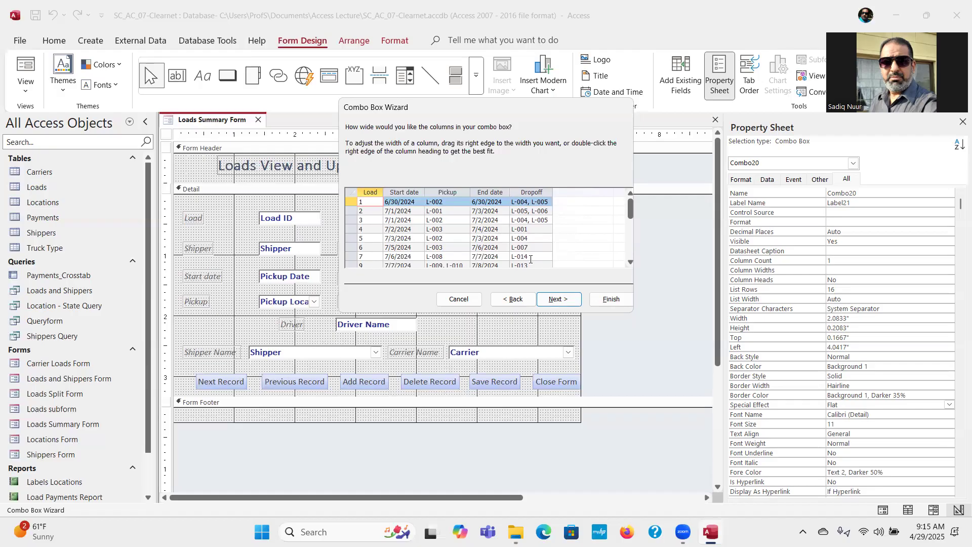
pyautogui.click(566, 302)
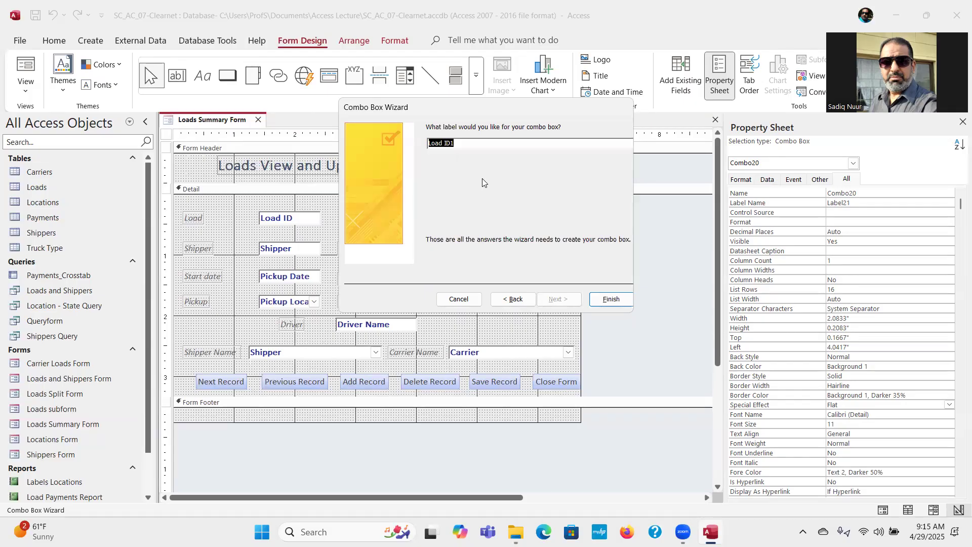
# Finish the combo box with the label &Load to Find, and move it up slightly while widening it to about 2.54 inches
pyautogui.write('&')
pyautogui.write('Load to Find')
pyautogui.click(611, 300)
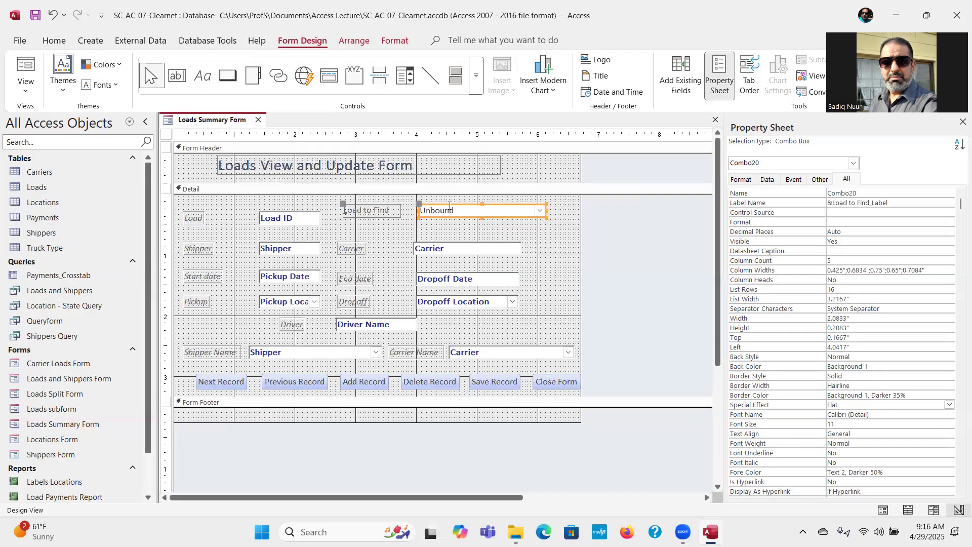
pyautogui.moveTo(452, 204); pyautogui.dragTo(450, 201)
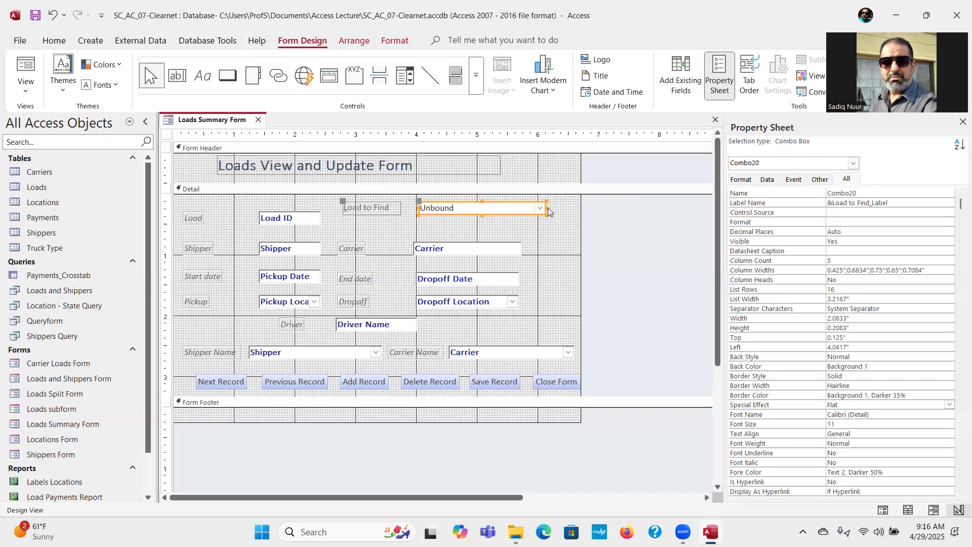
pyautogui.moveTo(547, 208); pyautogui.dragTo(572, 211)
# Draw a rectangle about 3.96 inches wide and 0.33 inches high around the Load to Find label and combo box
pyautogui.click(476, 76)
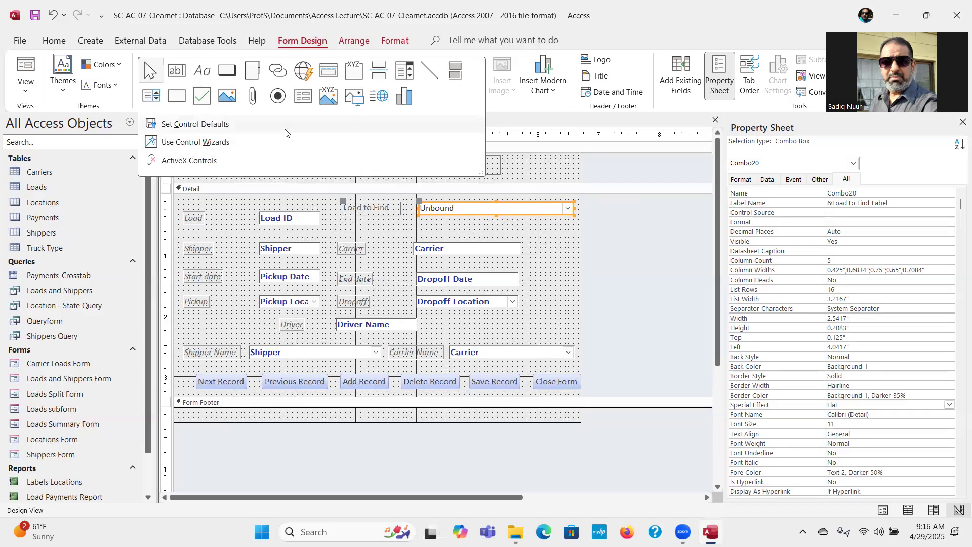
pyautogui.click(176, 100)
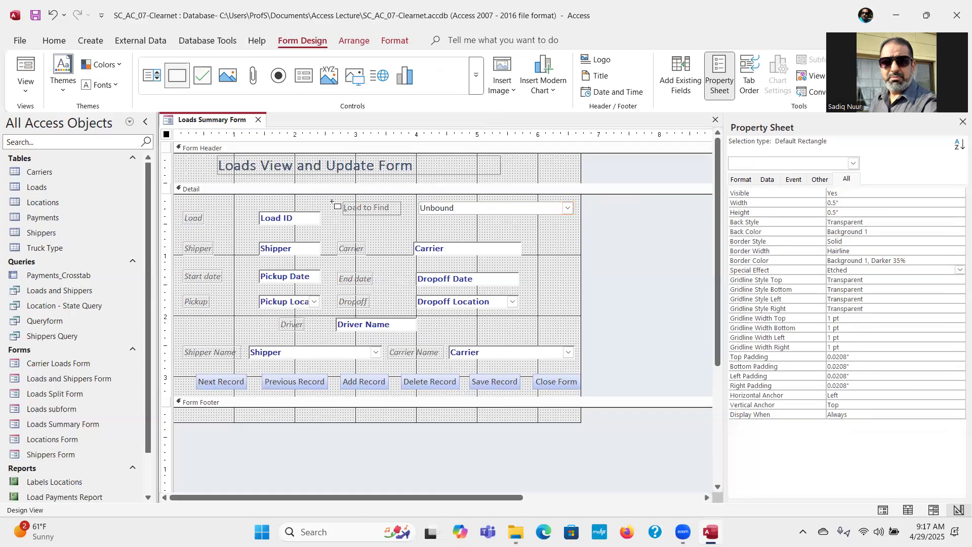
pyautogui.moveTo(338, 200)
pyautogui.mouseDown()
pyautogui.moveTo(349, 222)
pyautogui.moveTo(397, 209)
pyautogui.moveTo(579, 219)
pyautogui.mouseUp()
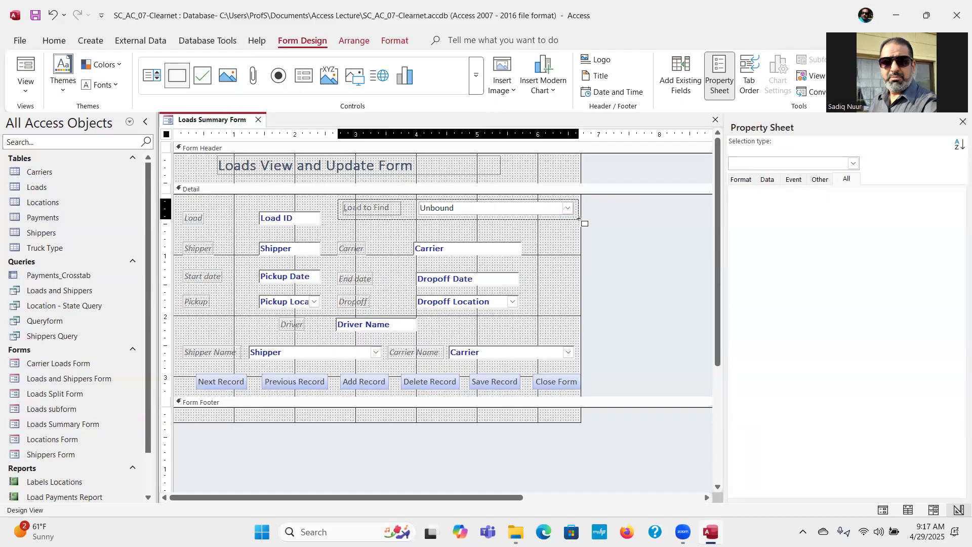
pyautogui.moveTo(579, 218); pyautogui.dragTo(578, 219)
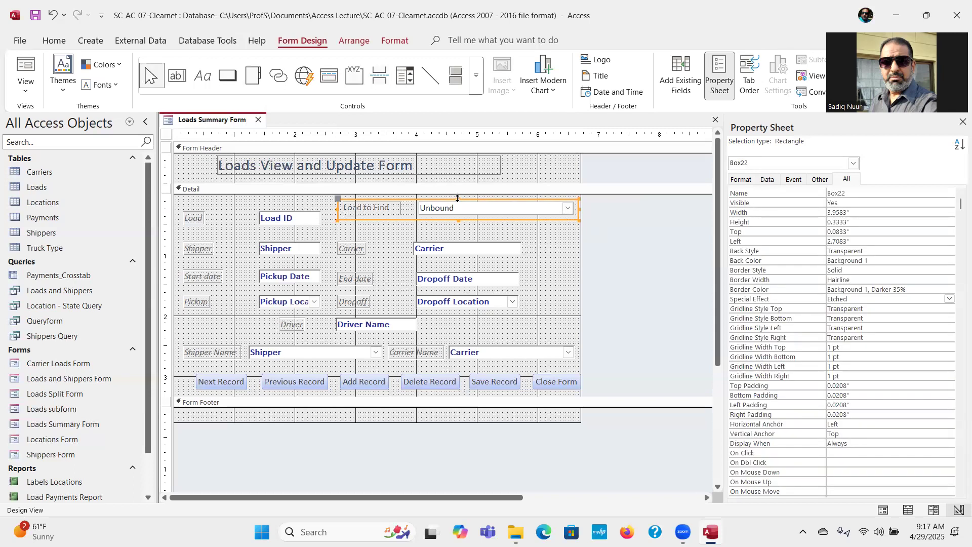
# Extend the upper edge of the rectangle around Load to Find to make it about 0.38 inches high
pyautogui.moveTo(457, 198); pyautogui.dragTo(457, 195)
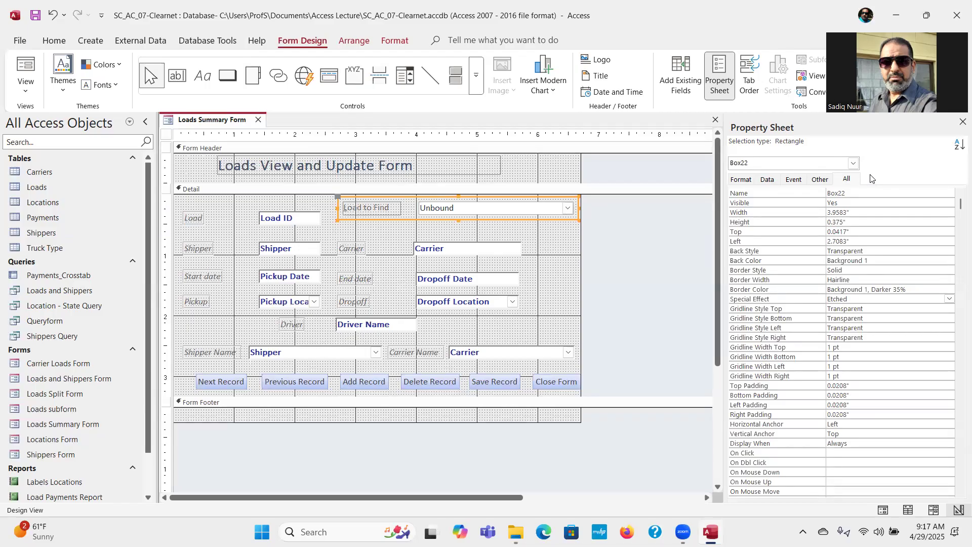
pyautogui.click(861, 301)
pyautogui.click(879, 250)
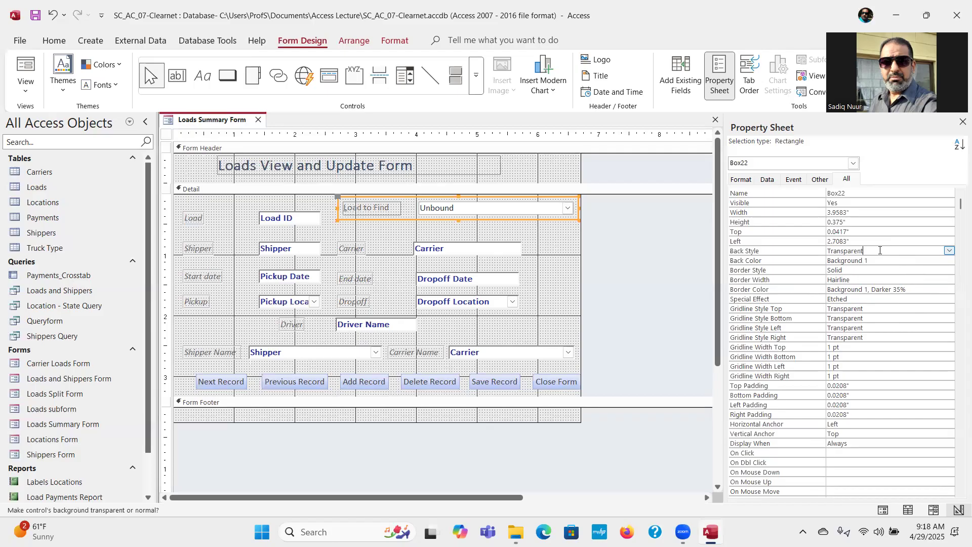
pyautogui.press('ctrl')
pyautogui.press('ctrl')
# Set the text alignment of the Pickup Date and Dropoff Date text boxes to Left, and close their properties
pyautogui.click(290, 277)
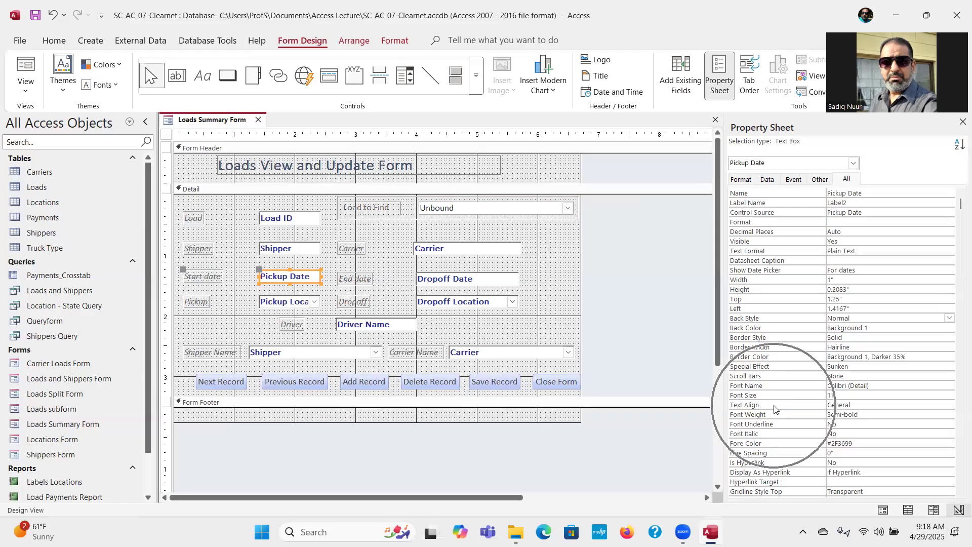
pyautogui.click(867, 404)
pyautogui.click(950, 405)
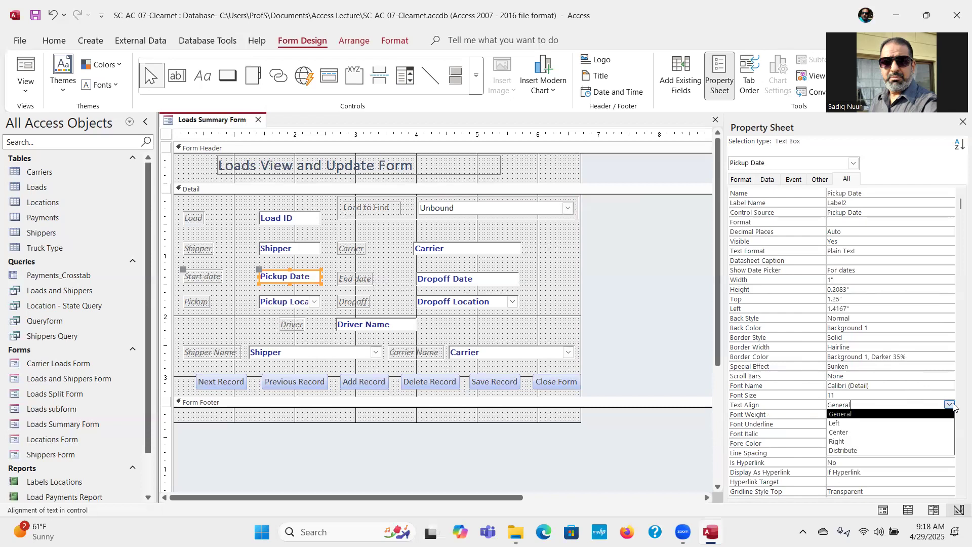
pyautogui.click(930, 425)
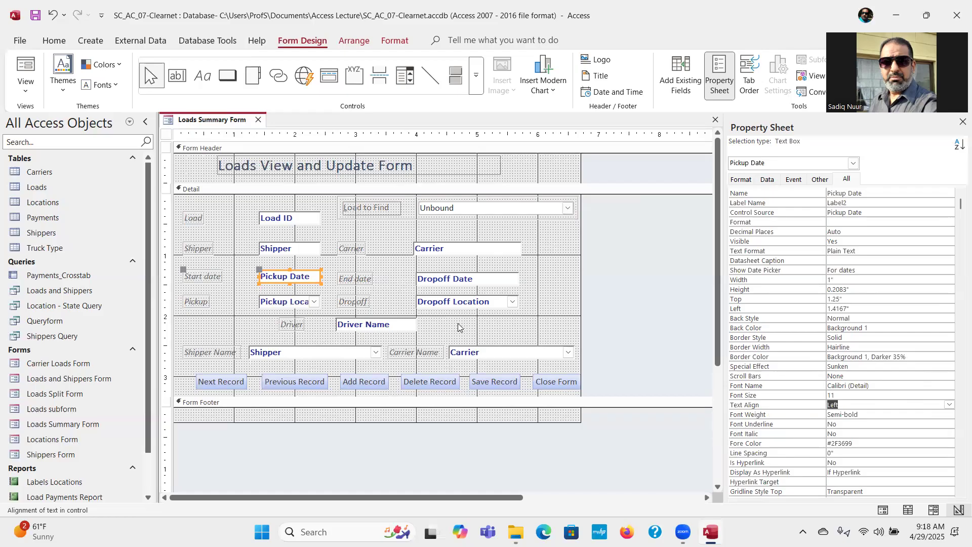
pyautogui.click(452, 280)
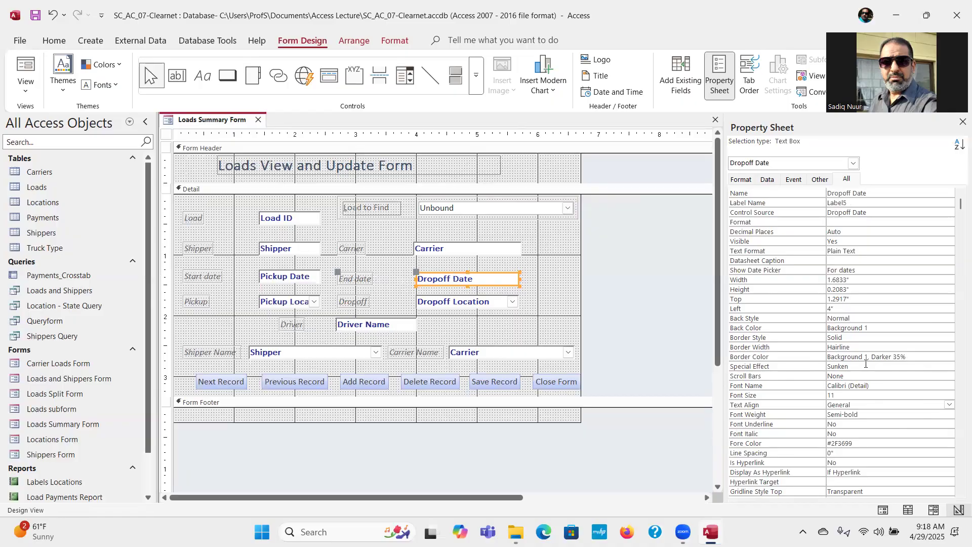
pyautogui.press('ctrl')
pyautogui.click(949, 405)
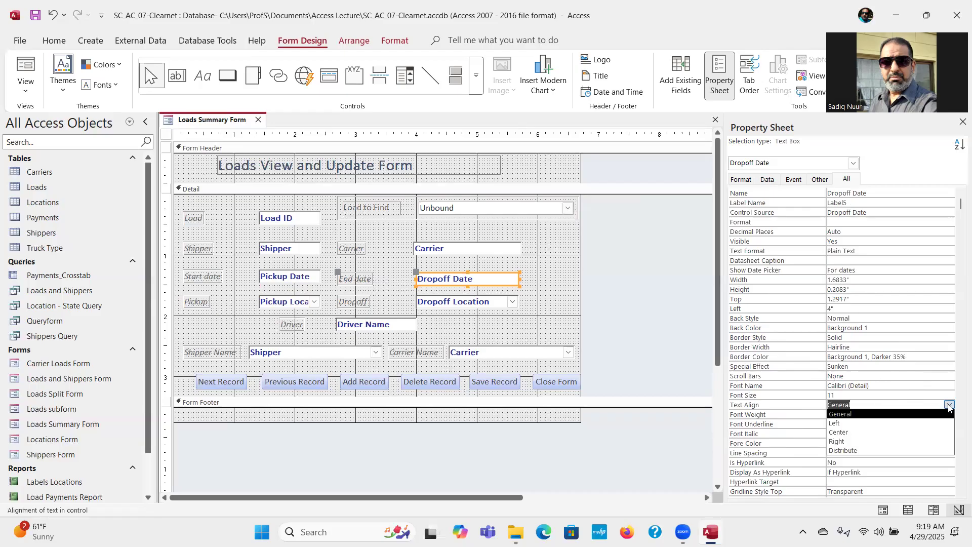
pyautogui.click(921, 424)
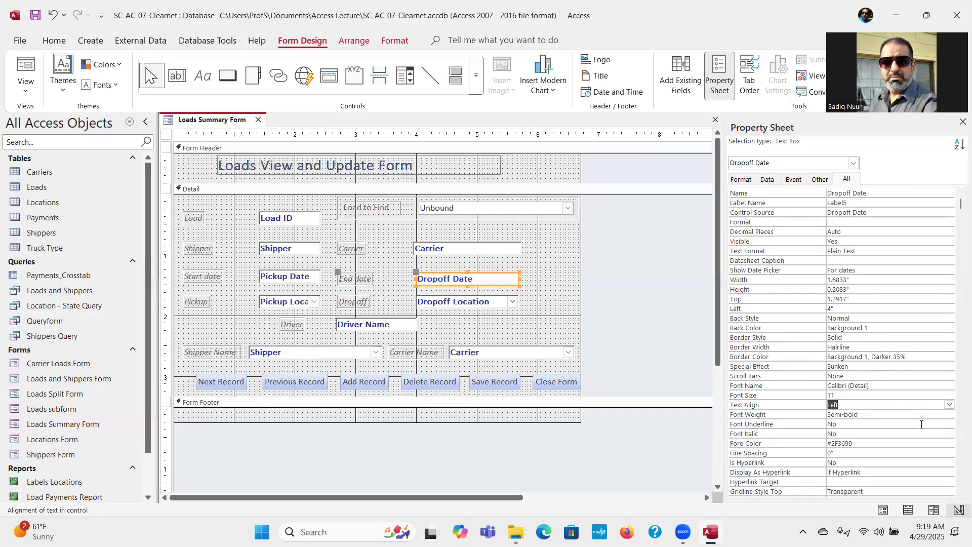
pyautogui.click(962, 123)
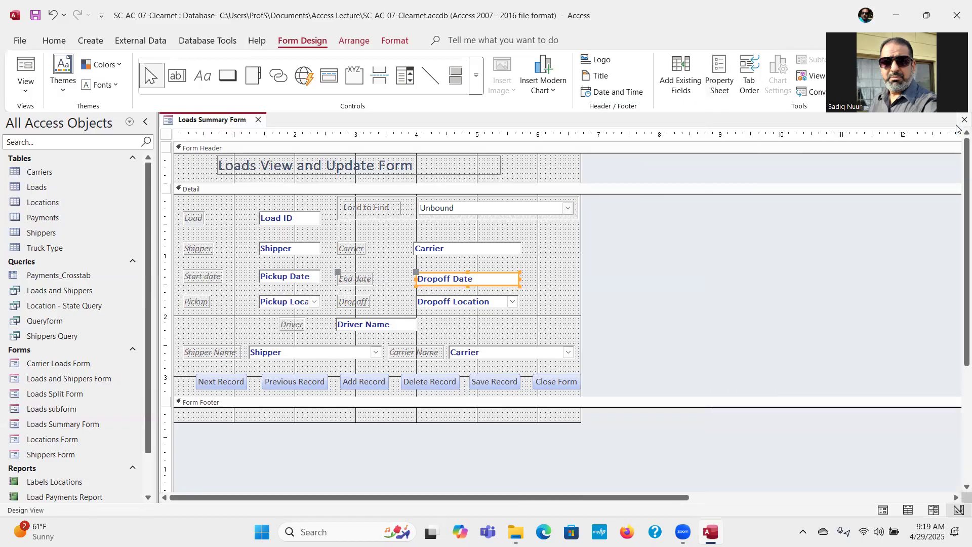
# Save the form's design changes and show the form in Form View
pyautogui.click(36, 18)
pyautogui.press('ctrl')
pyautogui.press('ctrl')
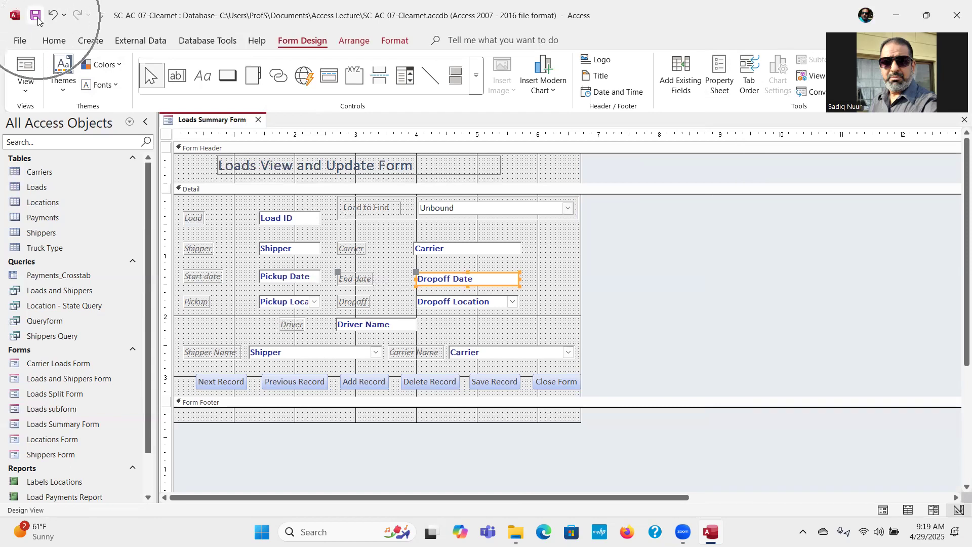
pyautogui.click(35, 17)
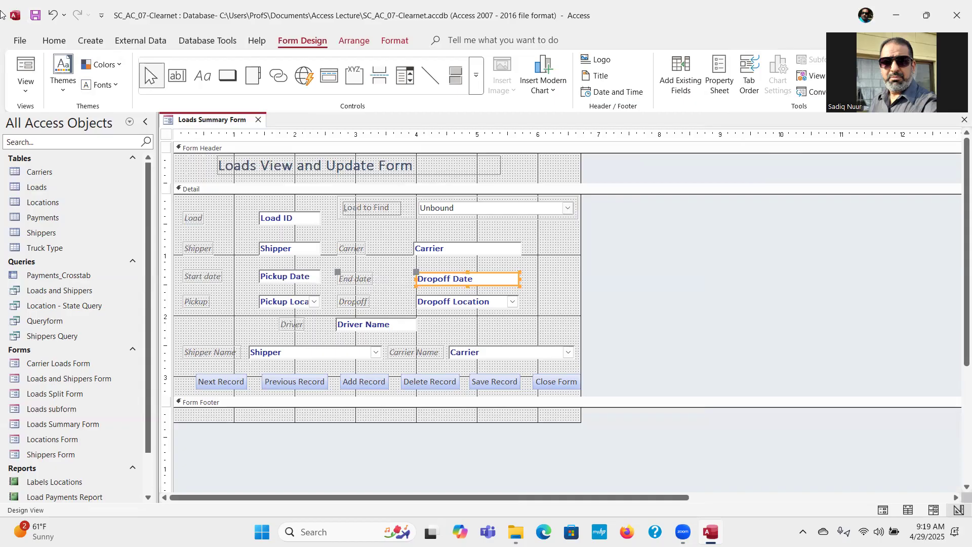
pyautogui.click(27, 64)
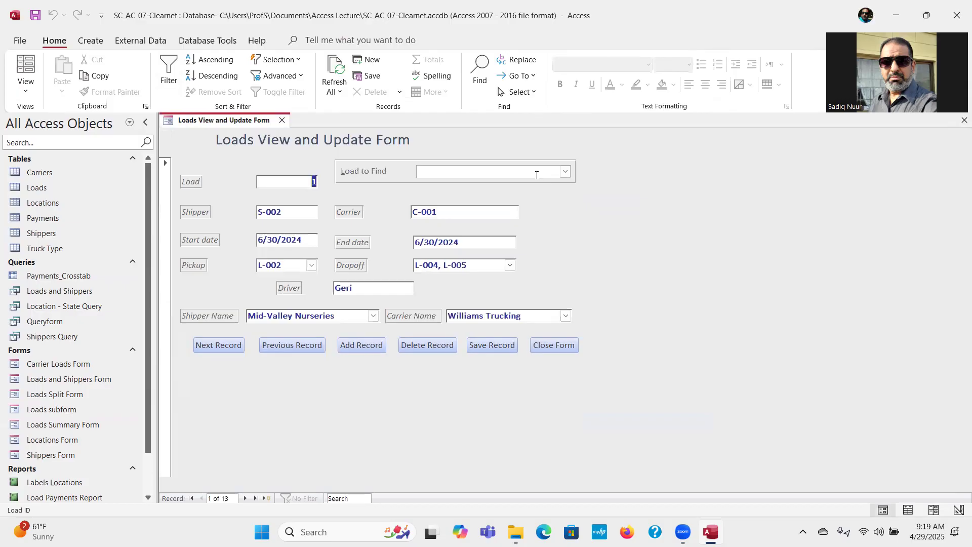
# Test the Load to Find combo box by looking up loads 3, 9 and 11 in turn
pyautogui.click(565, 172)
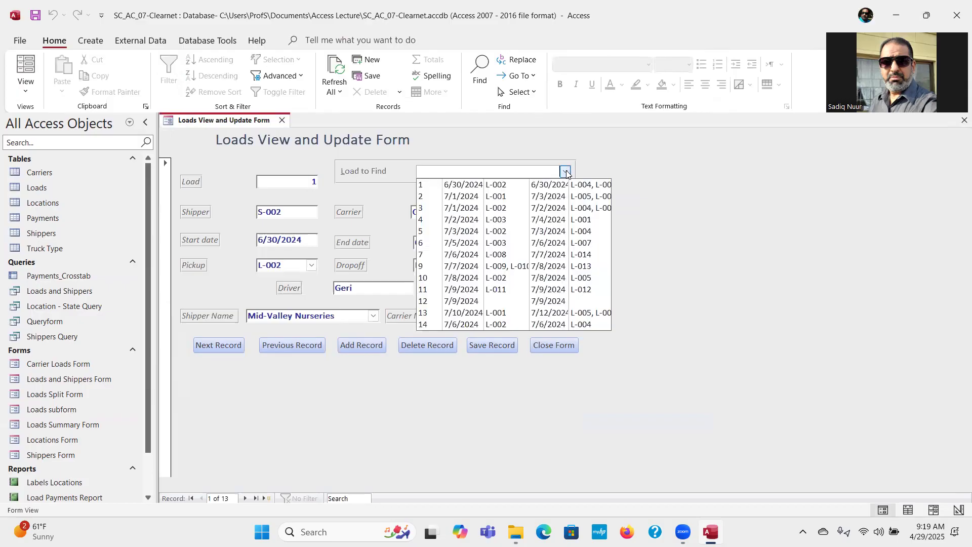
pyautogui.click(523, 209)
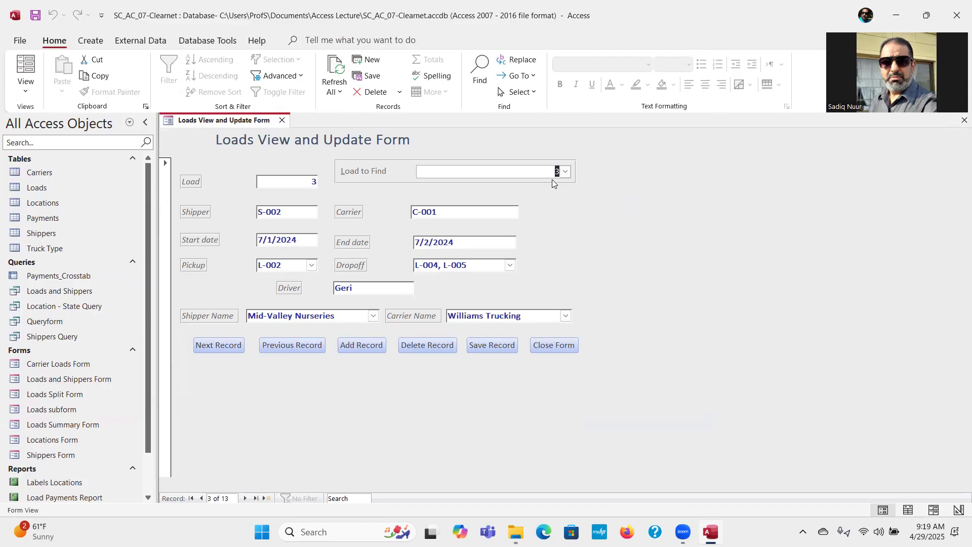
pyautogui.click(565, 172)
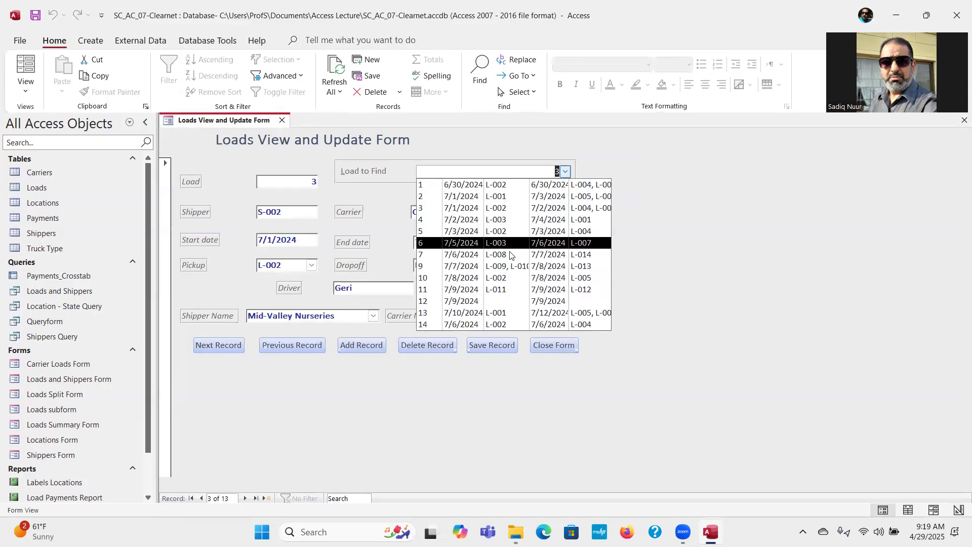
pyautogui.click(487, 266)
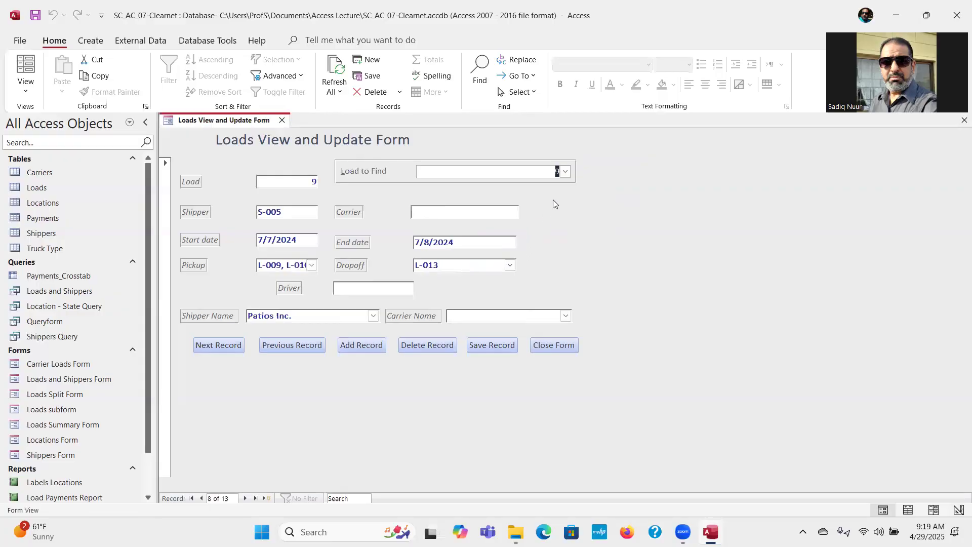
pyautogui.click(566, 172)
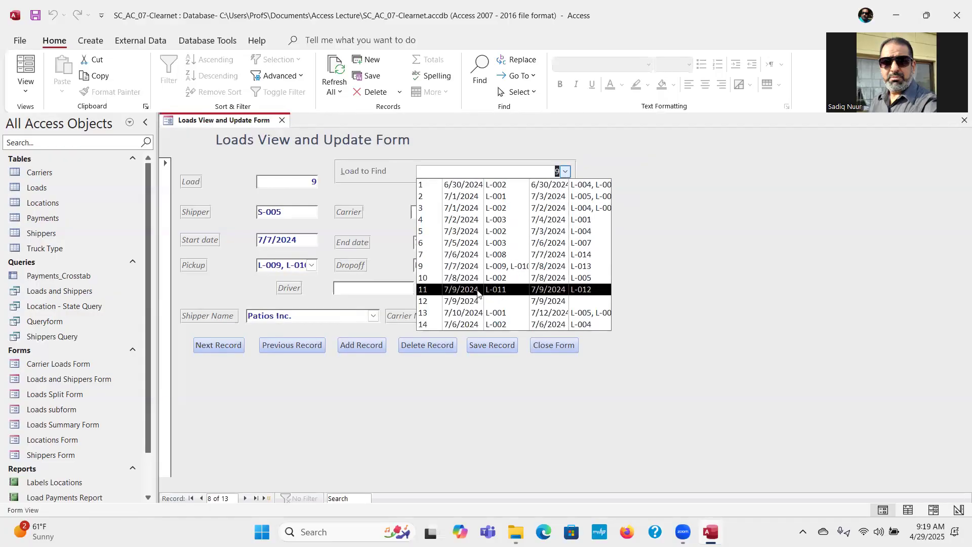
pyautogui.click(456, 288)
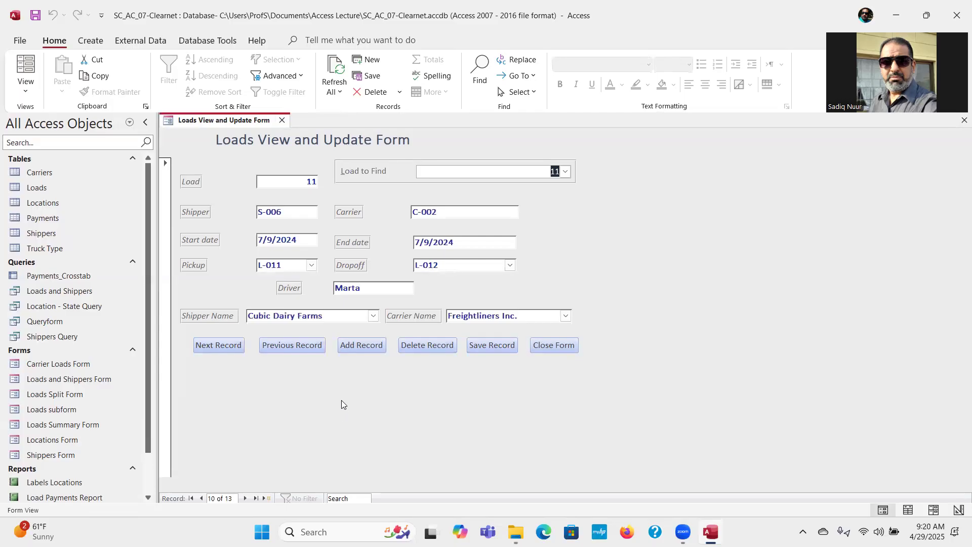
# Test the form's Add Record command with a blank record, and return to the previous record without entering data
pyautogui.click(356, 344)
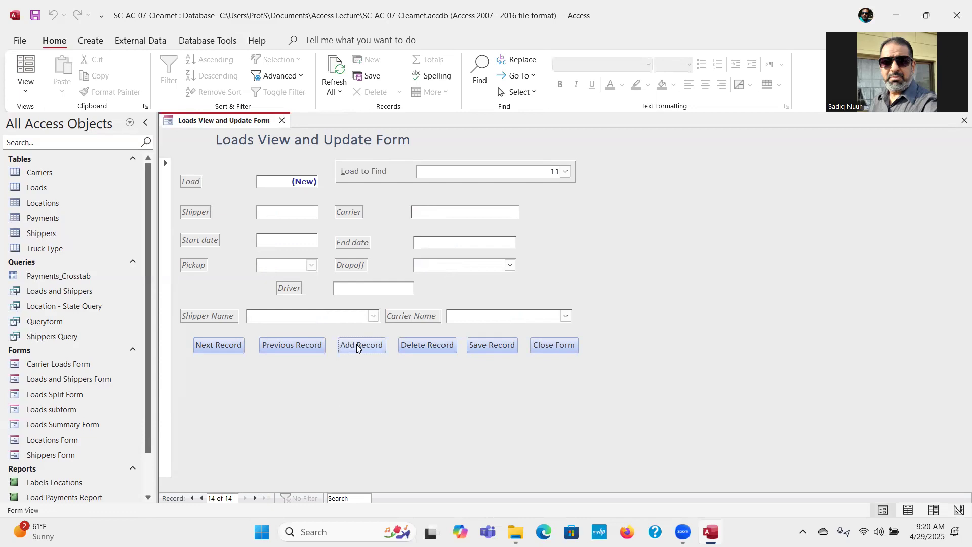
pyautogui.click(282, 211)
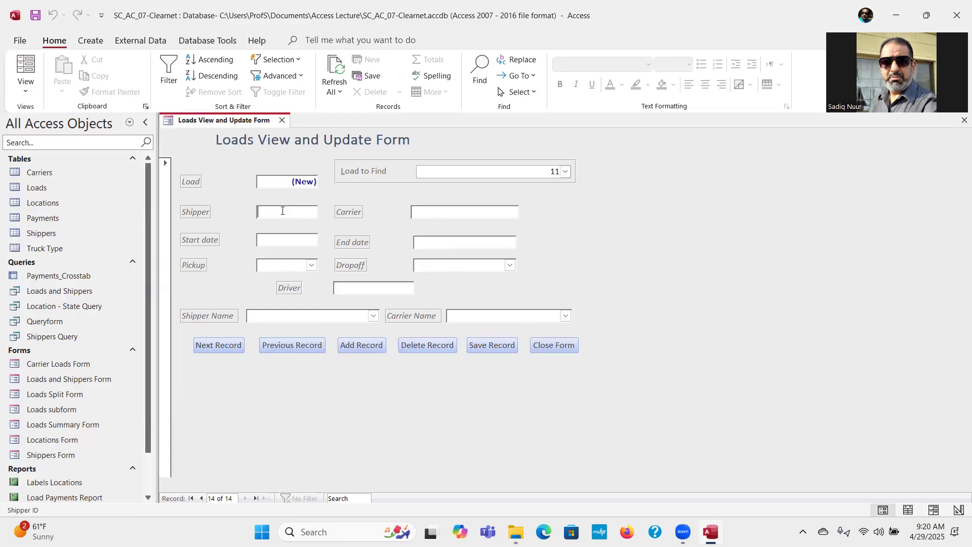
pyautogui.click(287, 345)
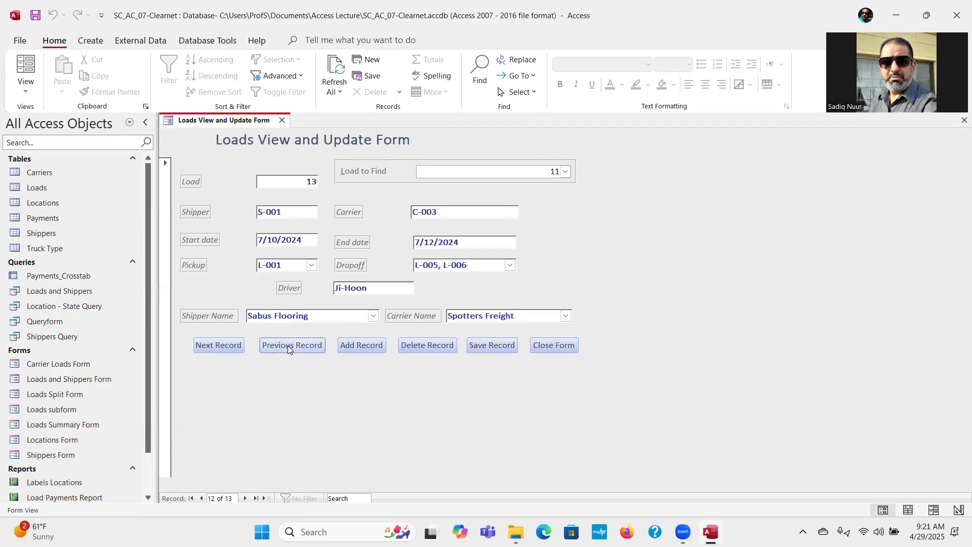
# Look up load 7 with Load to Find, and go to the record before it to compare the two load numbers
pyautogui.click(565, 172)
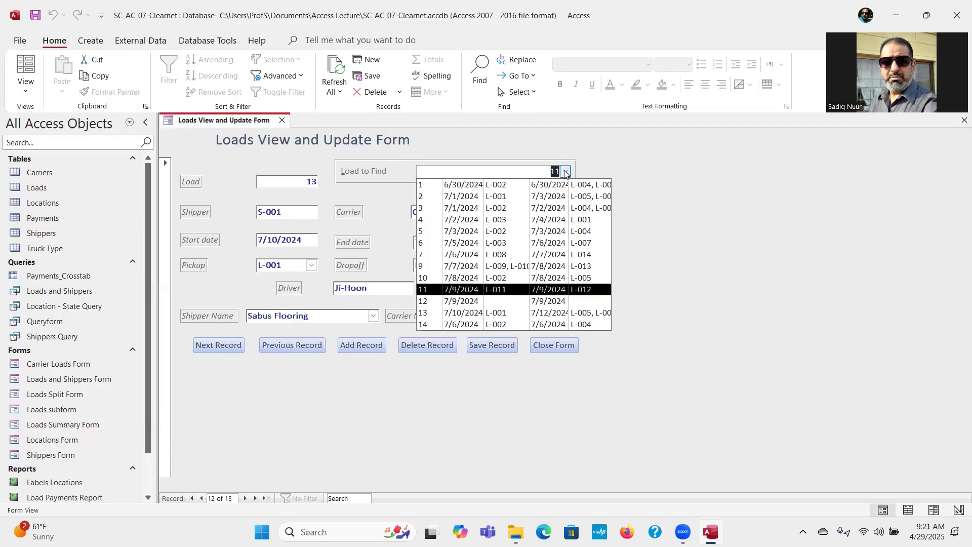
pyautogui.click(457, 254)
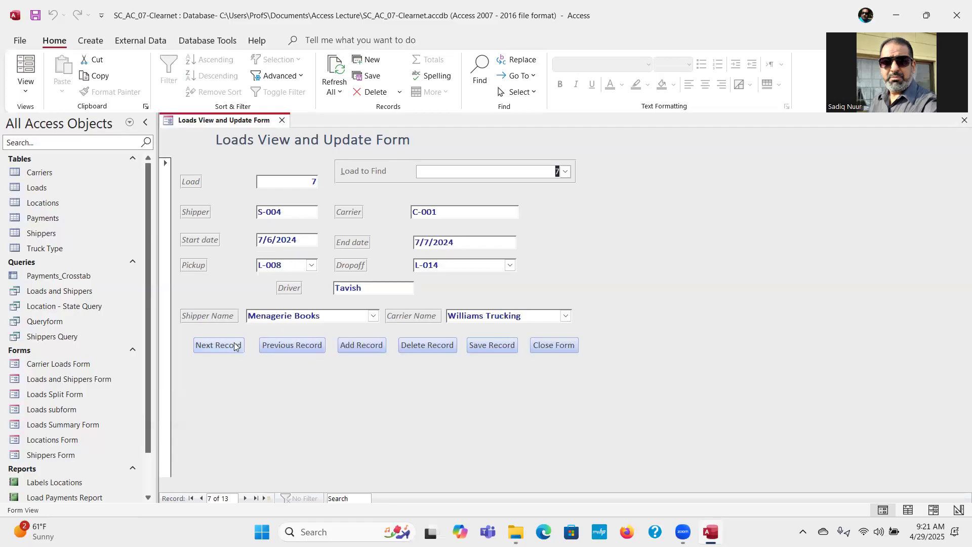
pyautogui.click(288, 346)
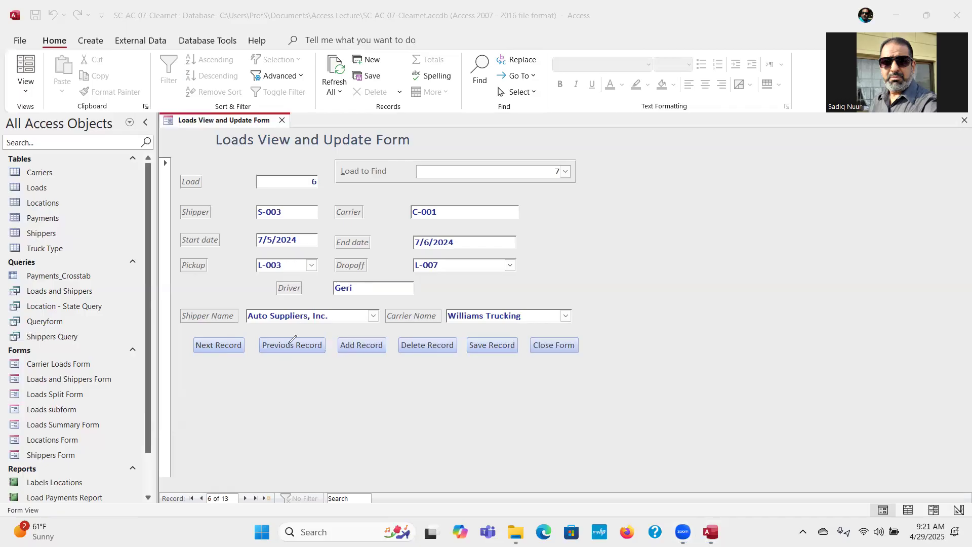
pyautogui.moveTo(323, 168)
pyautogui.mouseDown()
pyautogui.moveTo(303, 158)
pyautogui.moveTo(257, 174)
pyautogui.moveTo(276, 196)
pyautogui.moveTo(310, 200)
pyautogui.moveTo(331, 178)
pyautogui.moveTo(323, 167)
pyautogui.mouseUp()
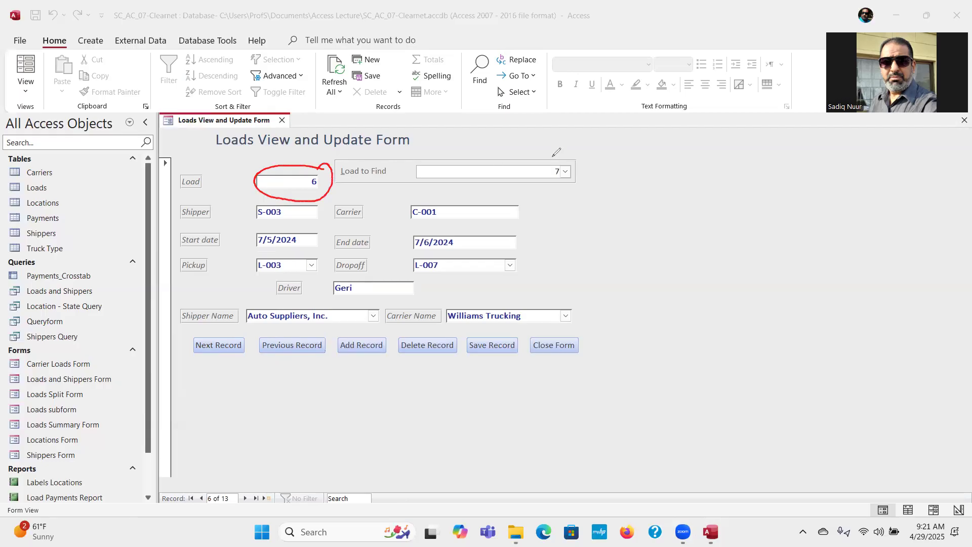
pyautogui.moveTo(567, 155)
pyautogui.mouseDown()
pyautogui.moveTo(451, 148)
pyautogui.moveTo(408, 167)
pyautogui.moveTo(455, 189)
pyautogui.moveTo(569, 184)
pyautogui.moveTo(577, 153)
pyautogui.moveTo(559, 152)
pyautogui.mouseUp()
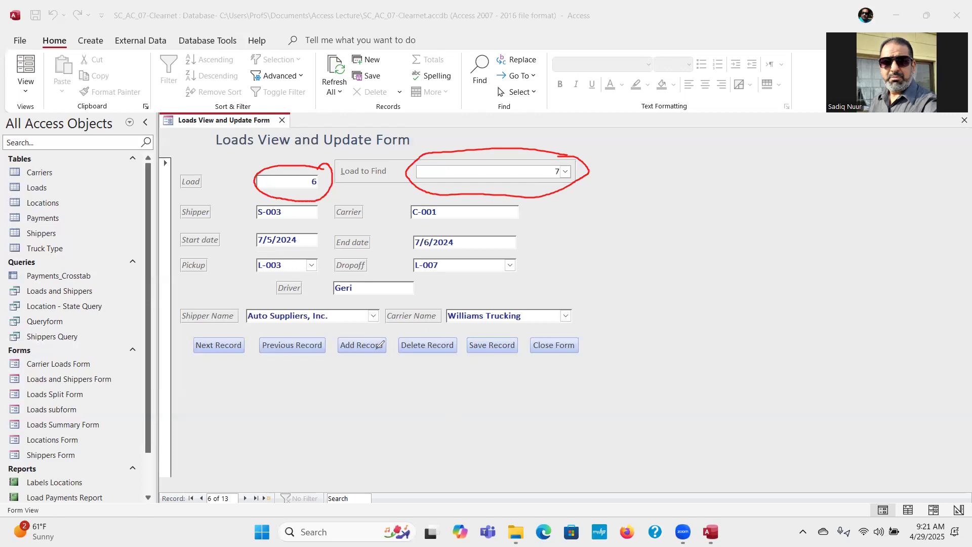
pyautogui.moveTo(377, 348)
pyautogui.mouseDown()
pyautogui.moveTo(298, 206)
pyautogui.moveTo(296, 219)
pyautogui.moveTo(303, 211)
pyautogui.mouseUp()
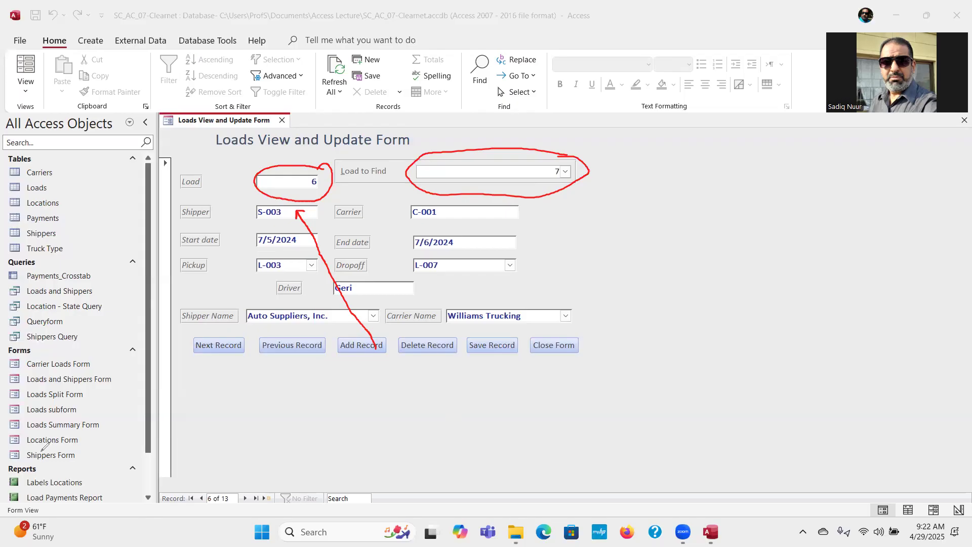
# Browse backward and forward through the load records, ending at load 4
pyautogui.click(283, 346)
pyautogui.click(283, 344)
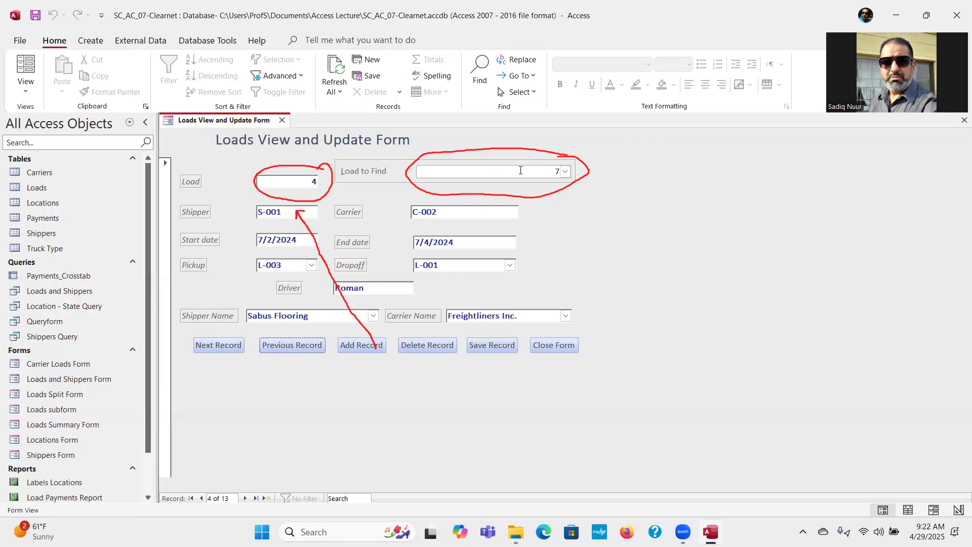
pyautogui.click(220, 344)
pyautogui.click(288, 347)
pyautogui.click(651, 81)
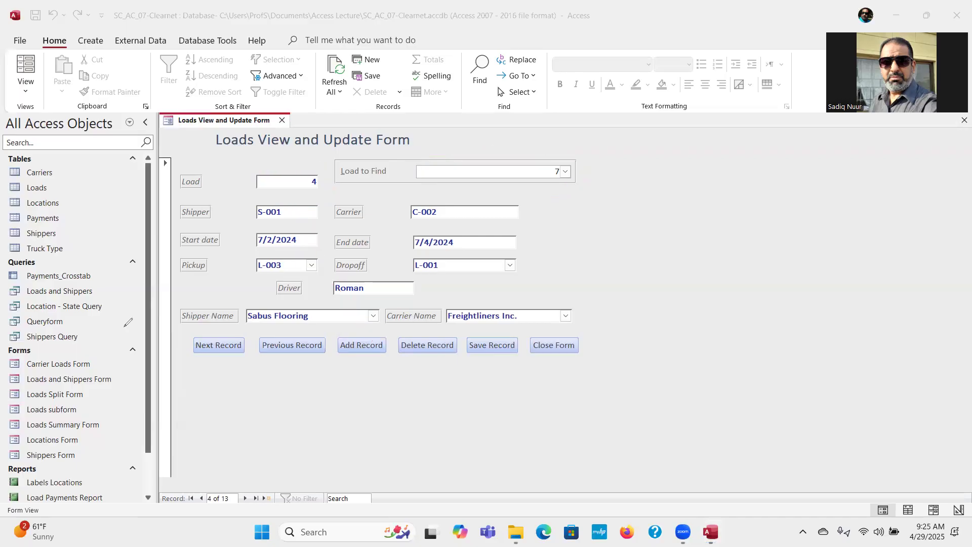
# Switch the Loads View and Update Form to Design View
pyautogui.click(28, 94)
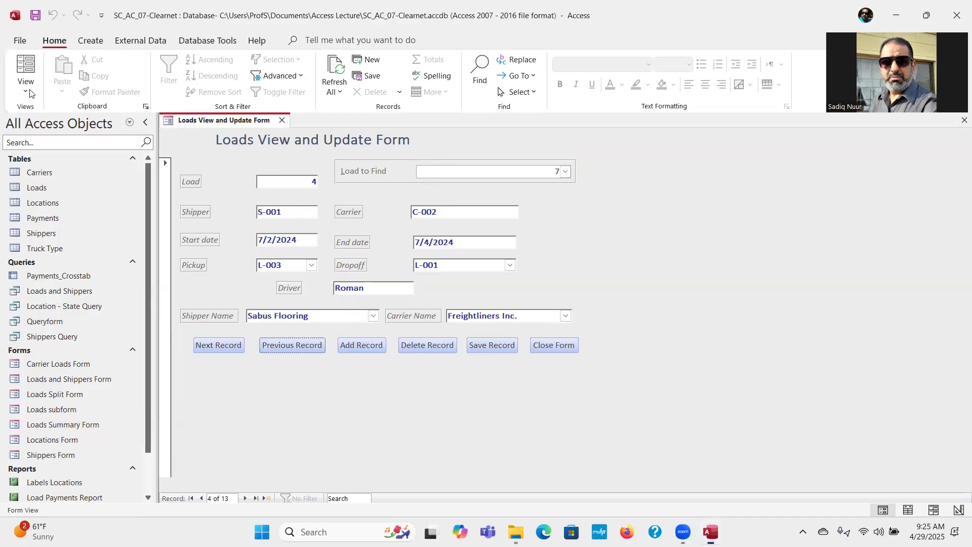
pyautogui.click(28, 95)
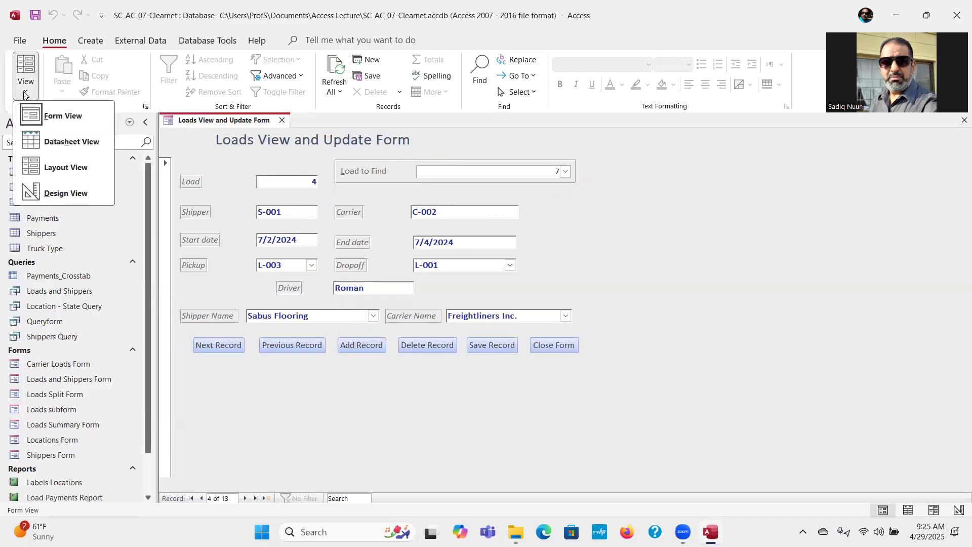
pyautogui.click(56, 191)
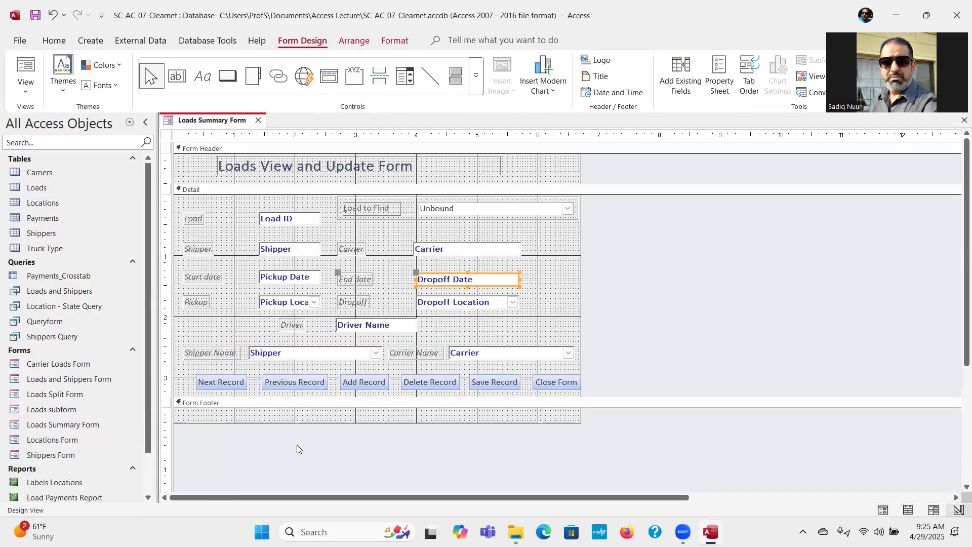
# Set the font weight of all six command buttons, from Next Record to Close Form, to Bold
pyautogui.click(366, 383)
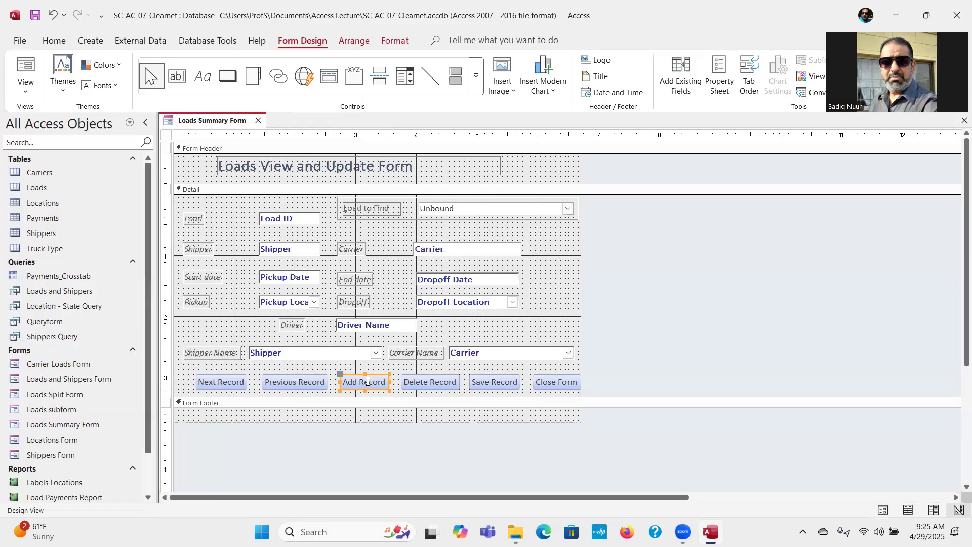
pyautogui.click(237, 382)
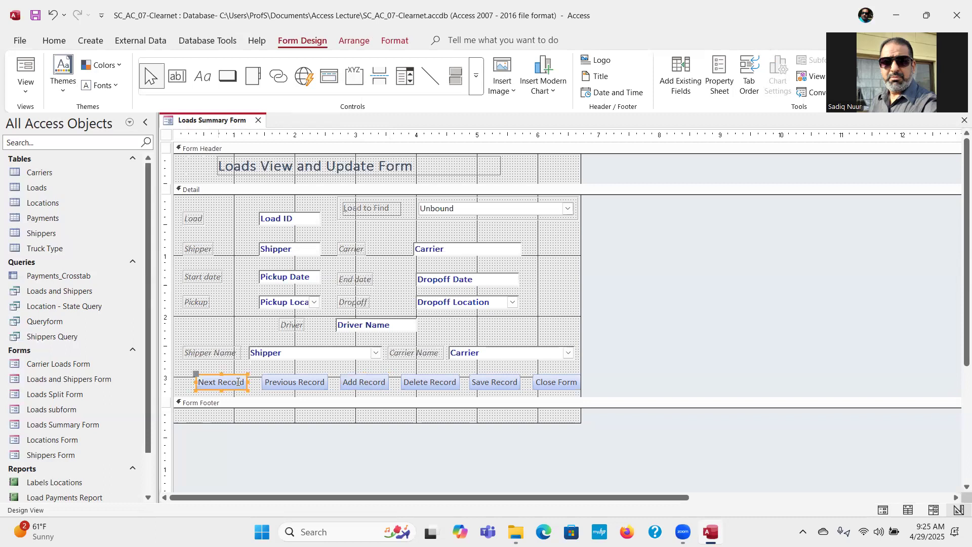
pyautogui.click(185, 386)
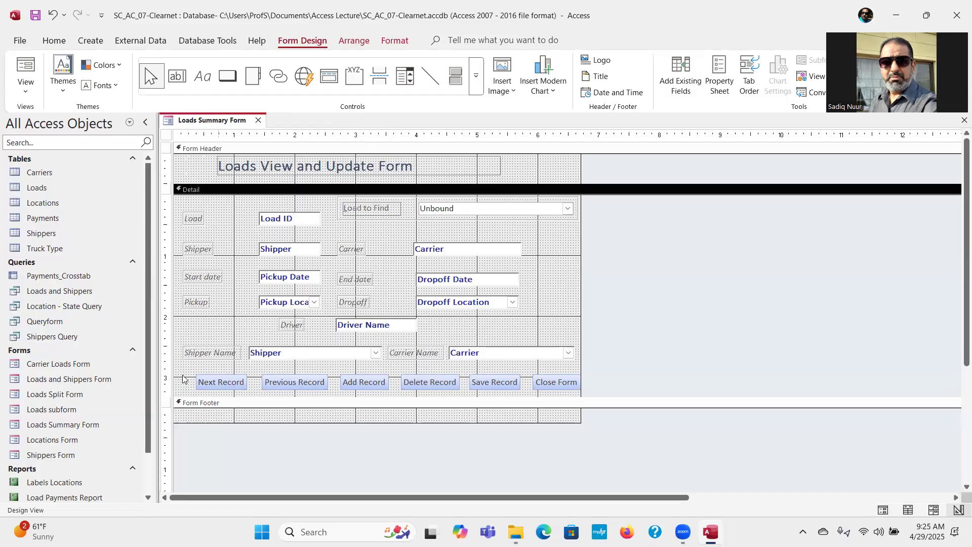
pyautogui.moveTo(183, 373); pyautogui.dragTo(581, 393)
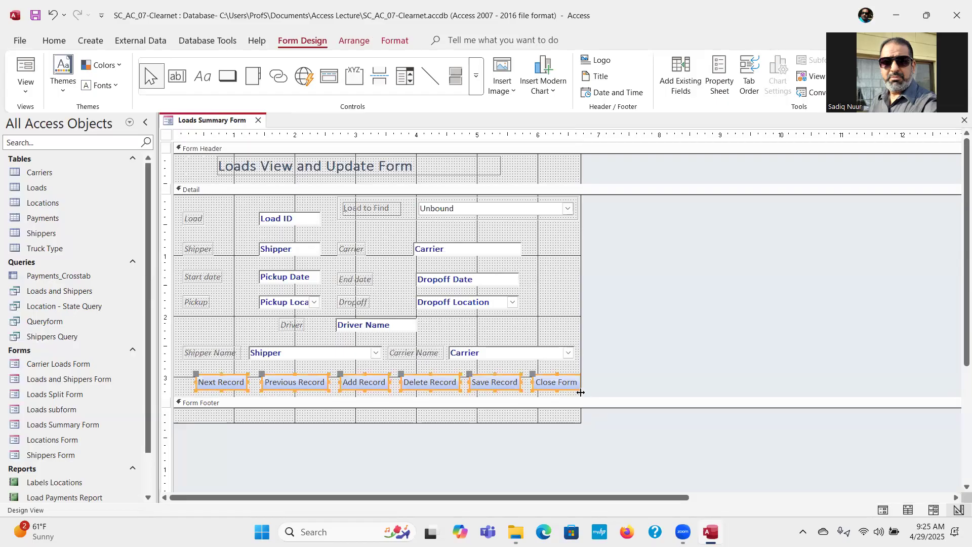
pyautogui.click(723, 75)
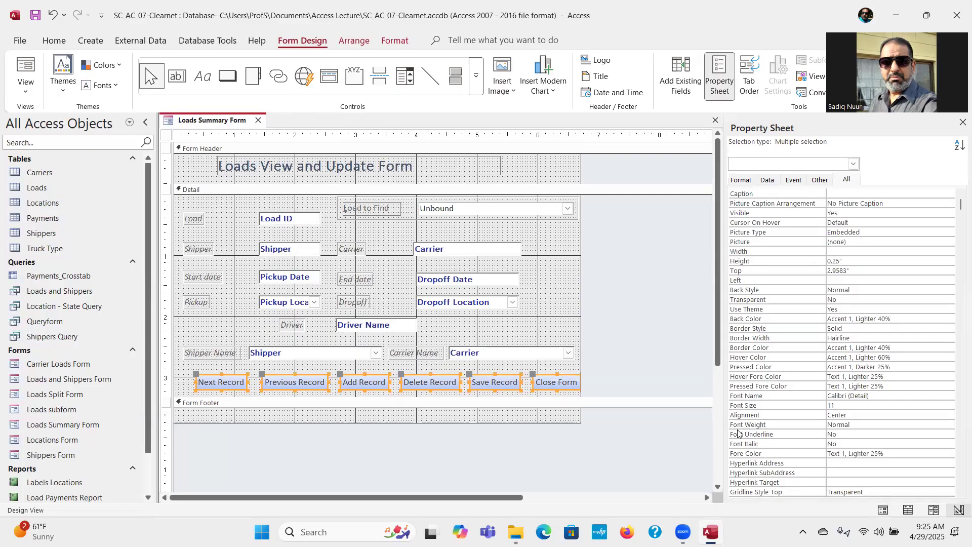
pyautogui.click(869, 425)
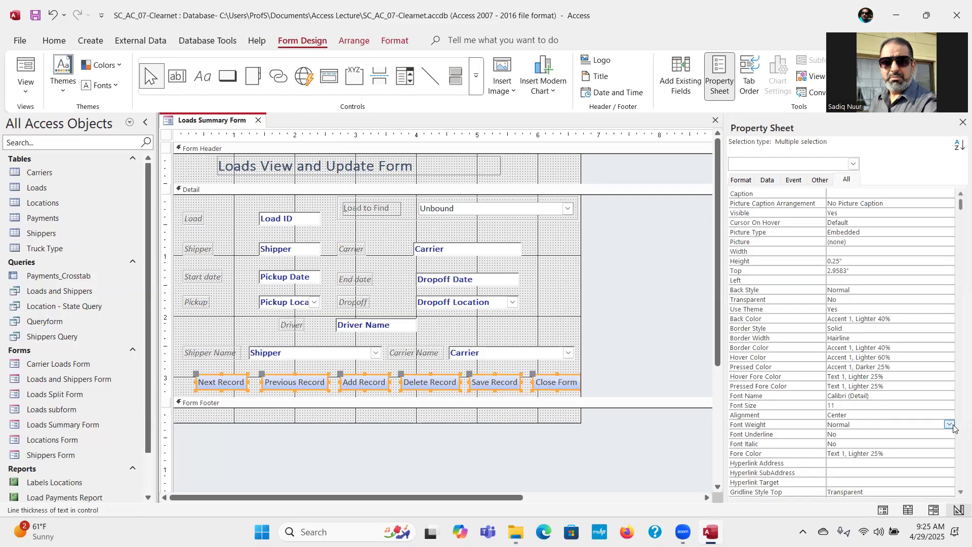
pyautogui.click(949, 424)
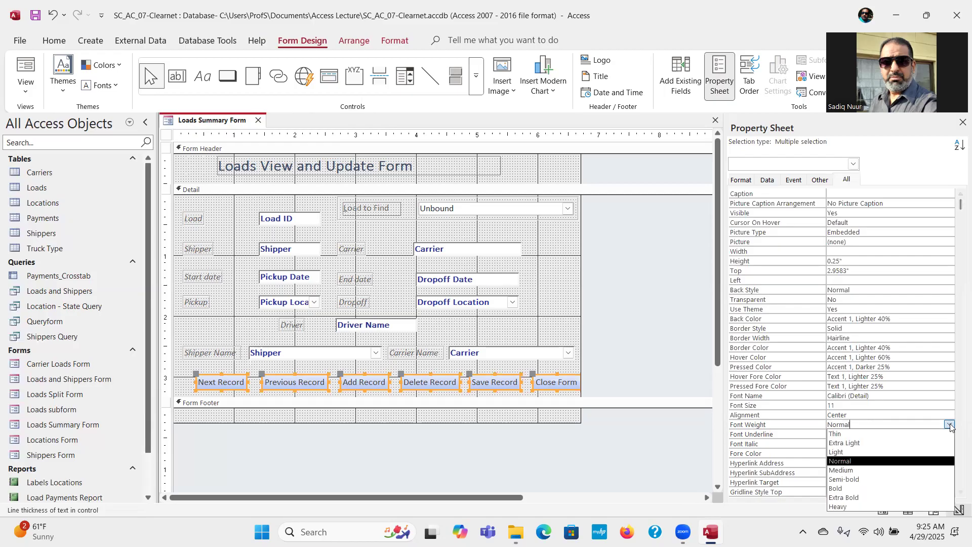
pyautogui.click(896, 489)
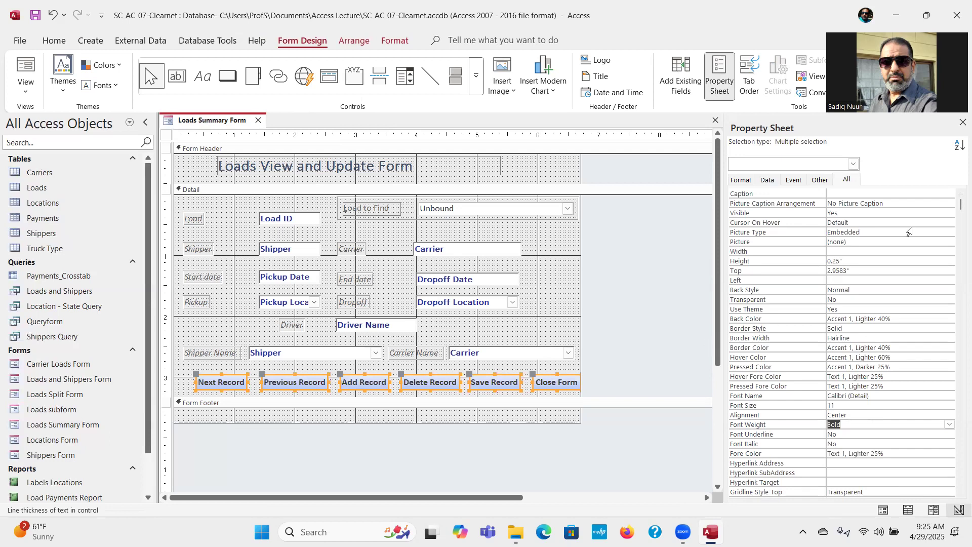
pyautogui.click(961, 123)
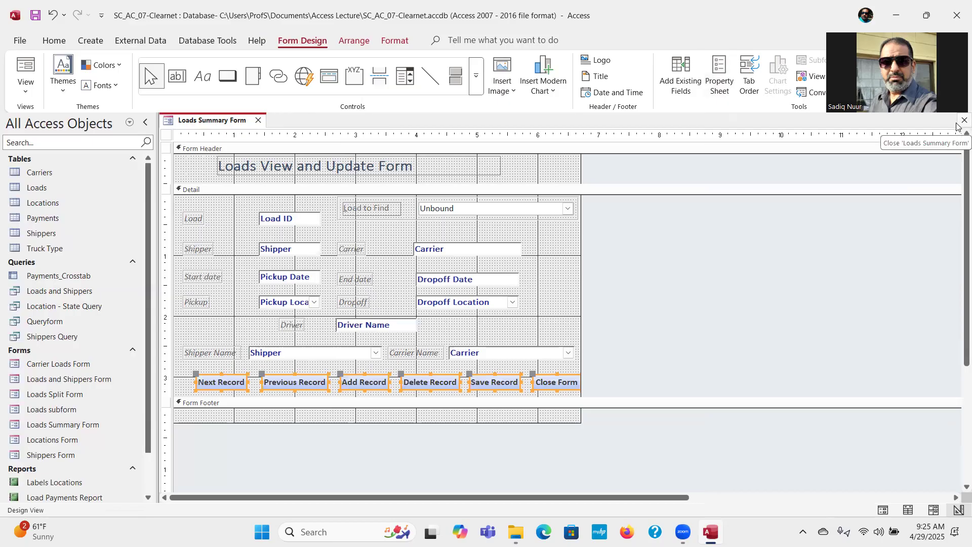
pyautogui.click(564, 274)
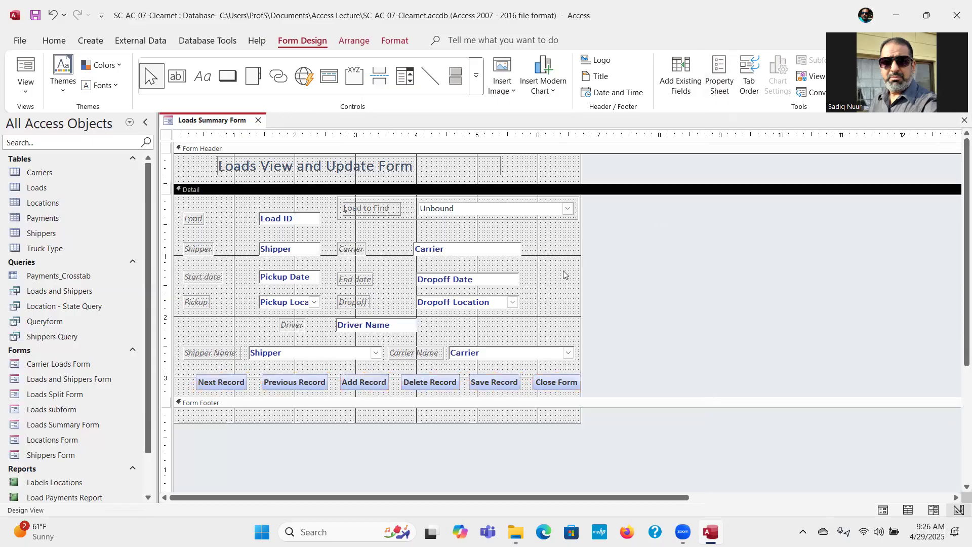
# Open the macro behind the Add Record button's click event and add a GoToControl action from the database object actions
pyautogui.click(363, 384)
pyautogui.rightClick(363, 383)
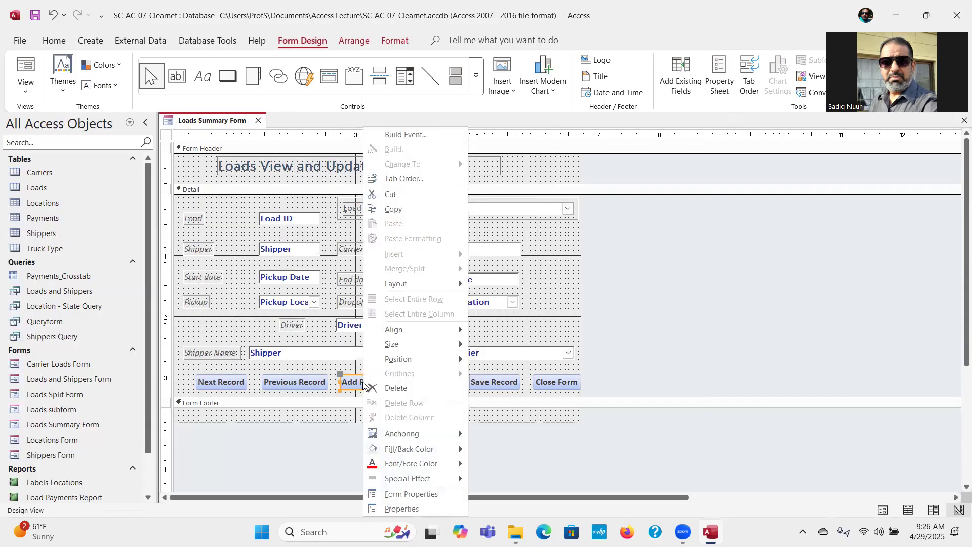
pyautogui.click(436, 134)
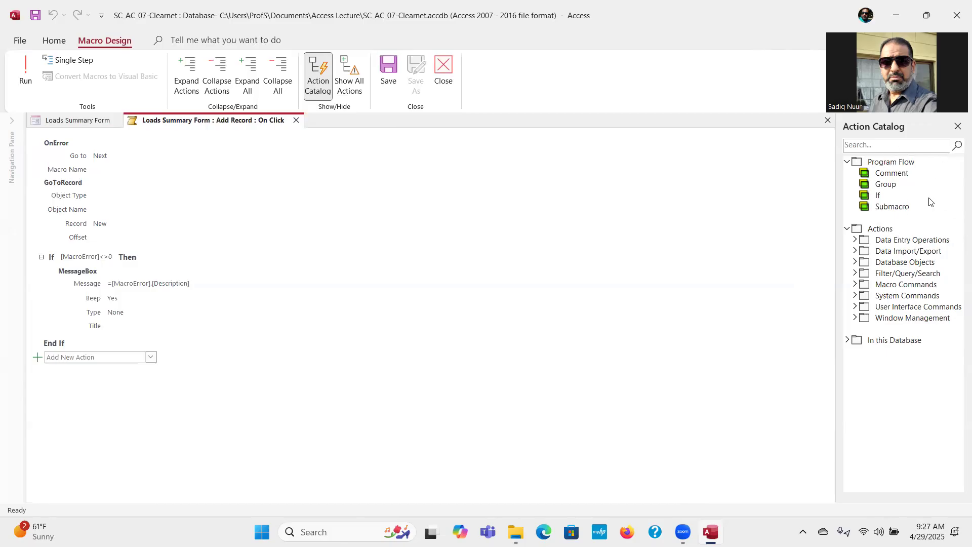
pyautogui.click(854, 262)
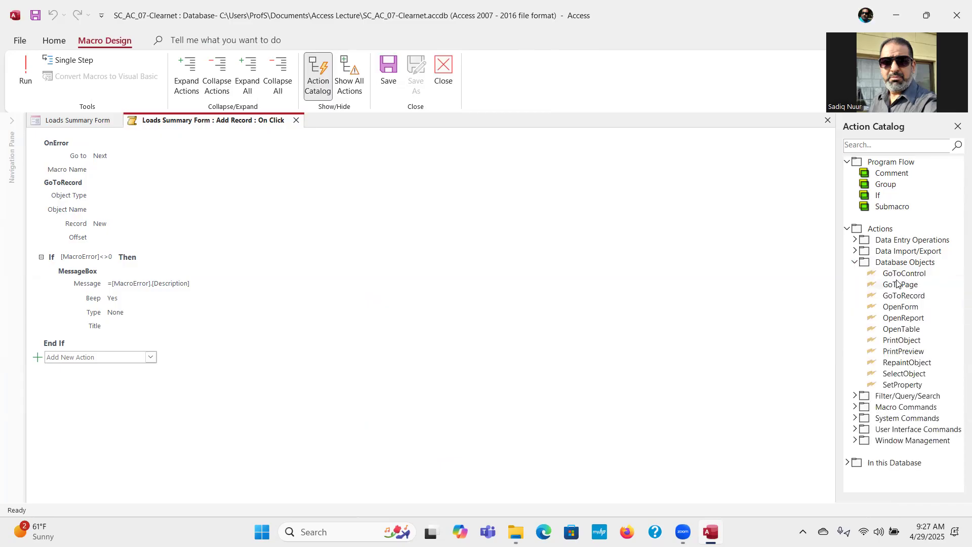
pyautogui.moveTo(900, 276)
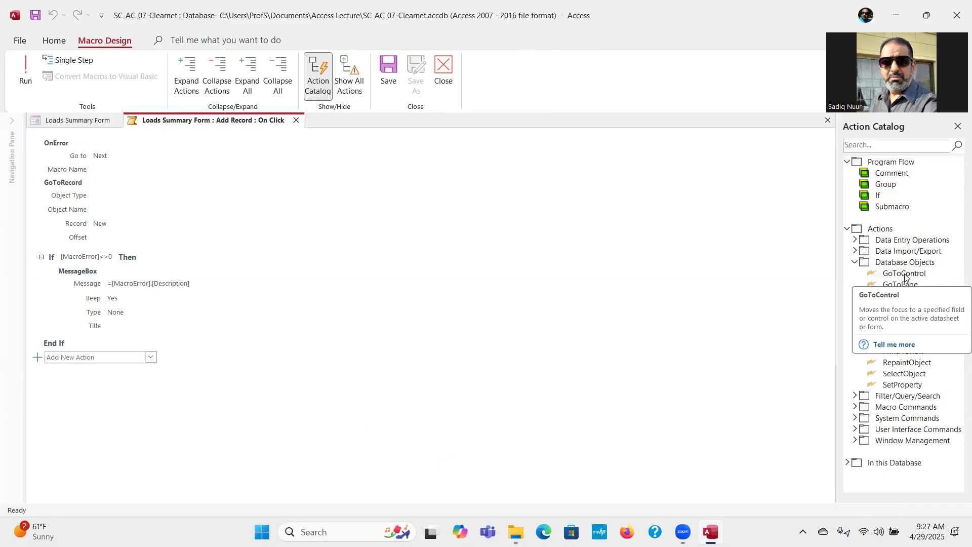
pyautogui.doubleClick(904, 274)
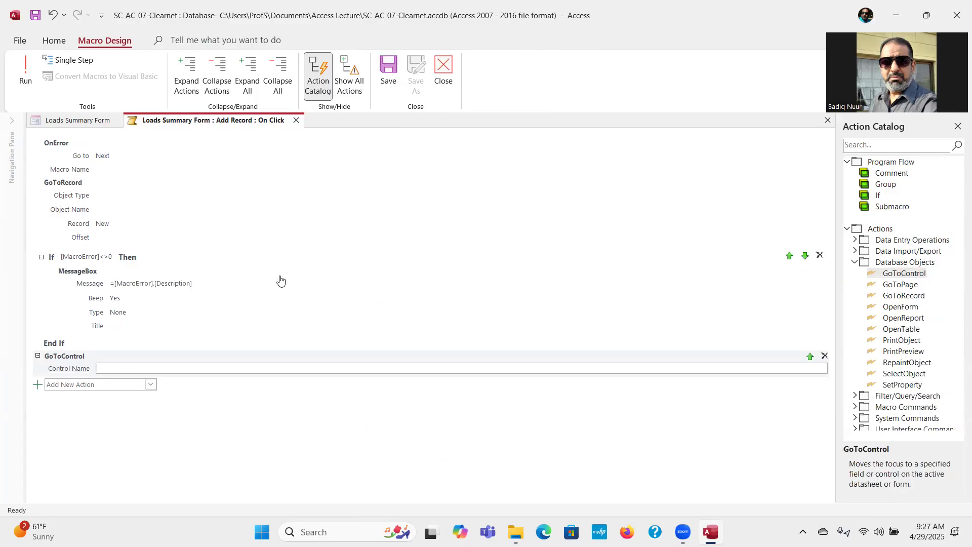
pyautogui.click(735, 69)
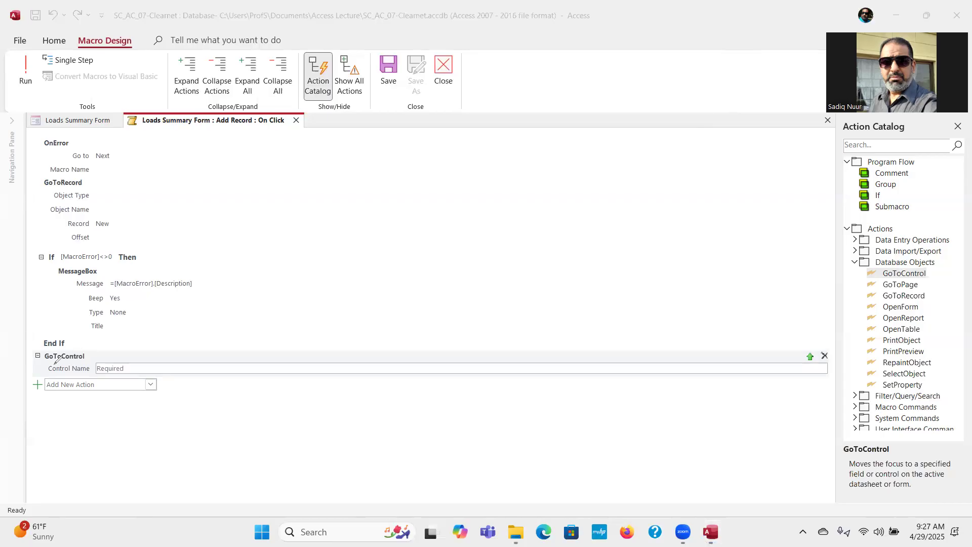
pyautogui.moveTo(46, 245)
pyautogui.mouseDown()
pyautogui.moveTo(103, 249)
pyautogui.moveTo(40, 244)
pyautogui.moveTo(48, 241)
pyautogui.mouseUp()
pyautogui.moveTo(109, 349); pyautogui.dragTo(127, 353)
pyautogui.moveTo(815, 350)
pyautogui.mouseDown()
pyautogui.moveTo(798, 355)
pyautogui.moveTo(806, 373)
pyautogui.moveTo(820, 364)
pyautogui.moveTo(817, 349)
pyautogui.mouseUp()
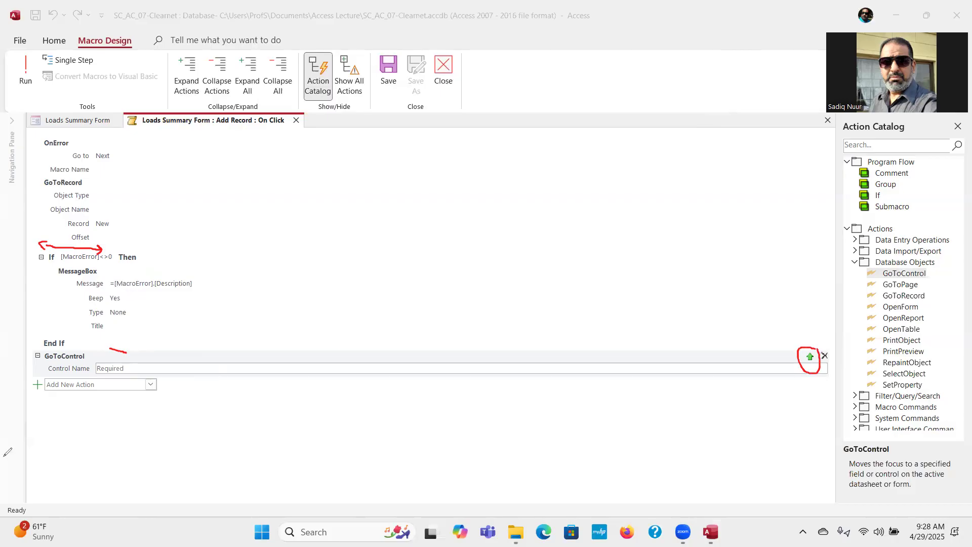
pyautogui.click(5, 396)
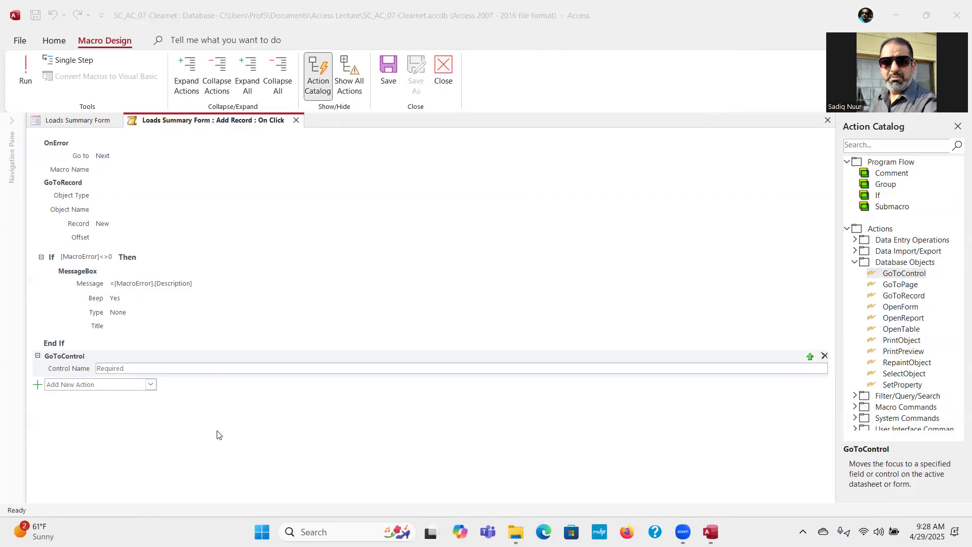
# Move the GoToControl action up out of the If block so it directly follows the GoToRecord action
pyautogui.click(810, 357)
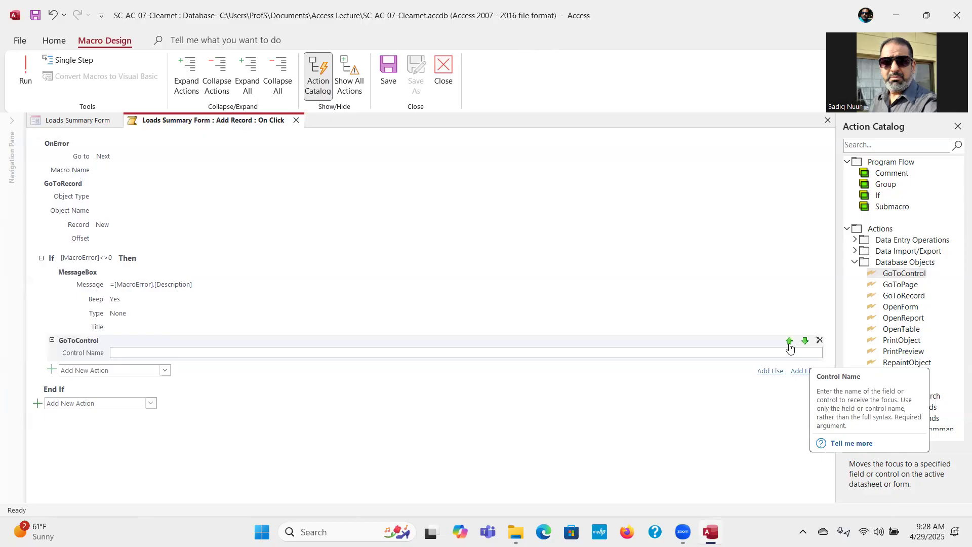
pyautogui.click(789, 341)
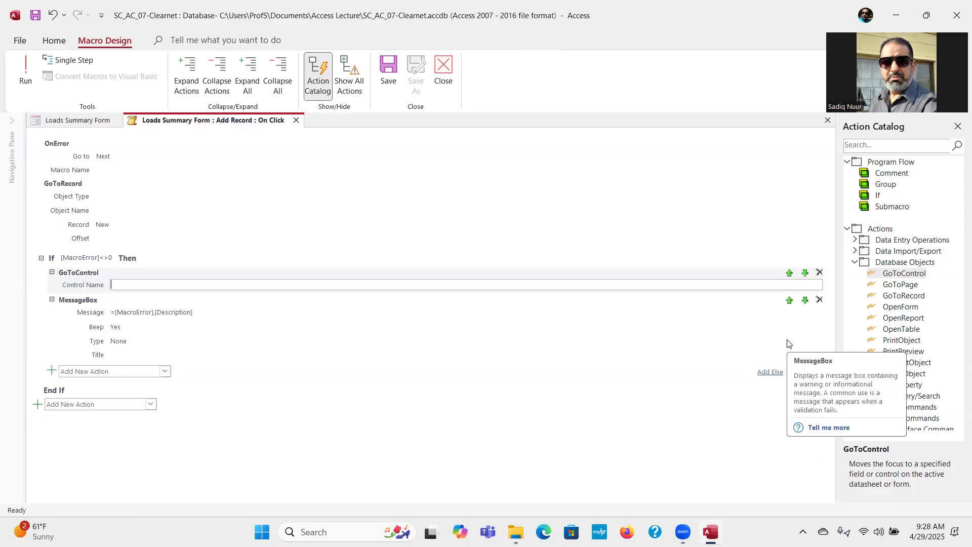
pyautogui.click(790, 274)
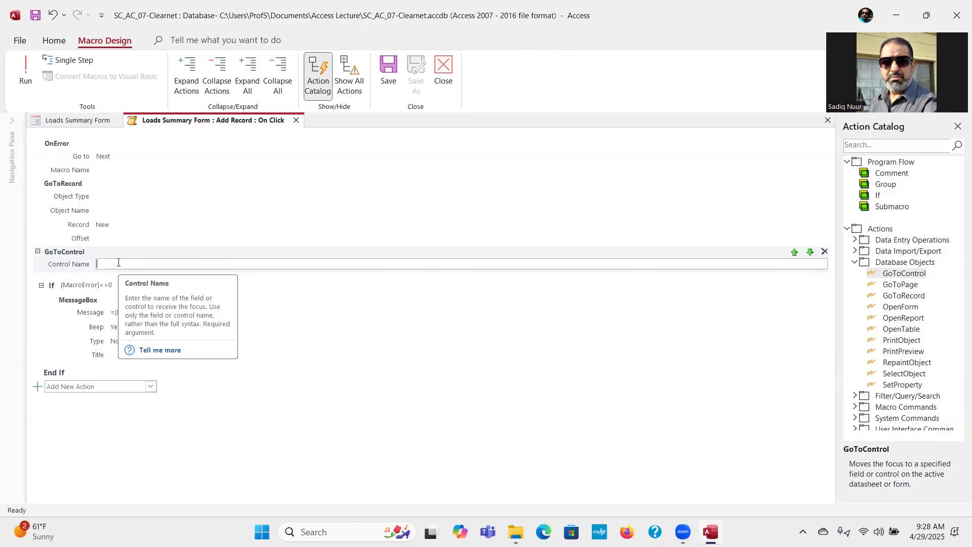
# Set the GoToControl action's control name to Shipper, and save and close the macro
pyautogui.write('Shi')
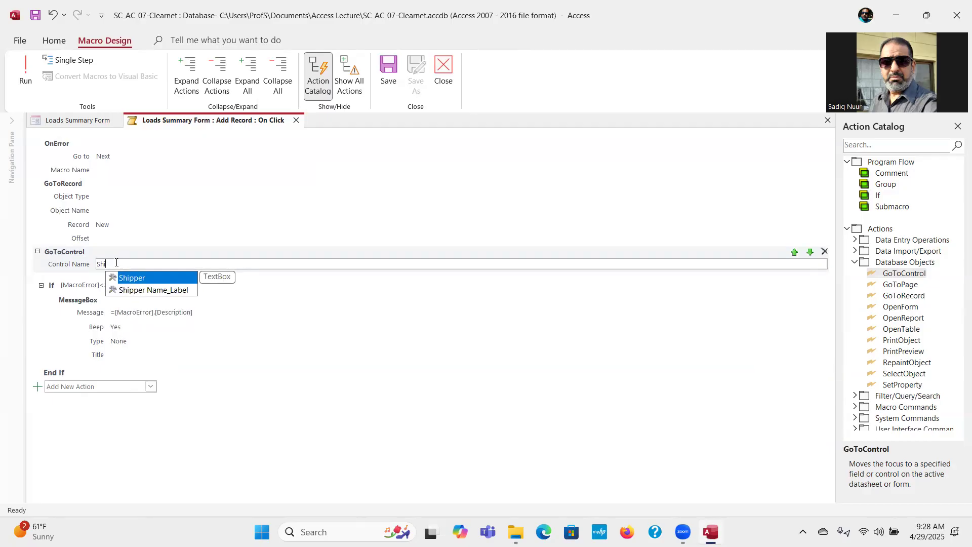
pyautogui.click(146, 281)
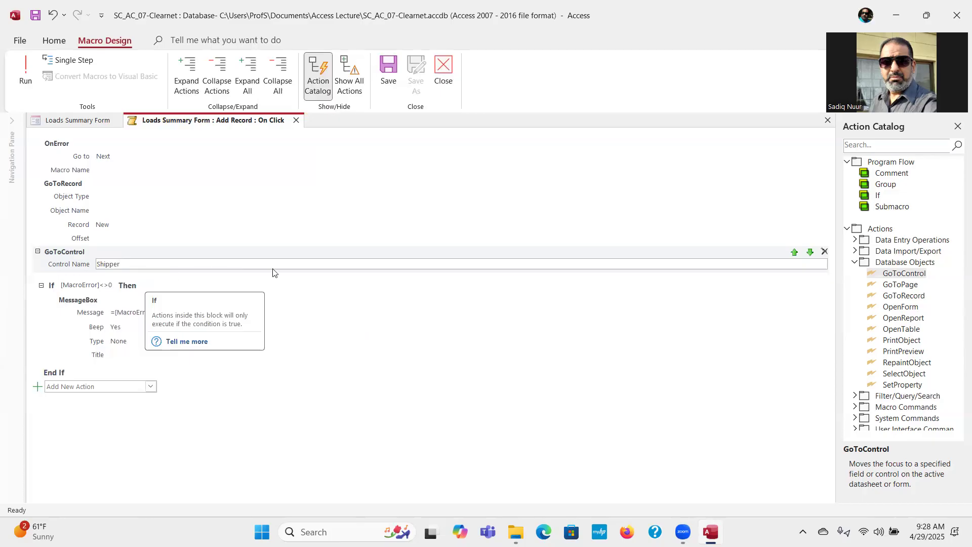
pyautogui.click(388, 71)
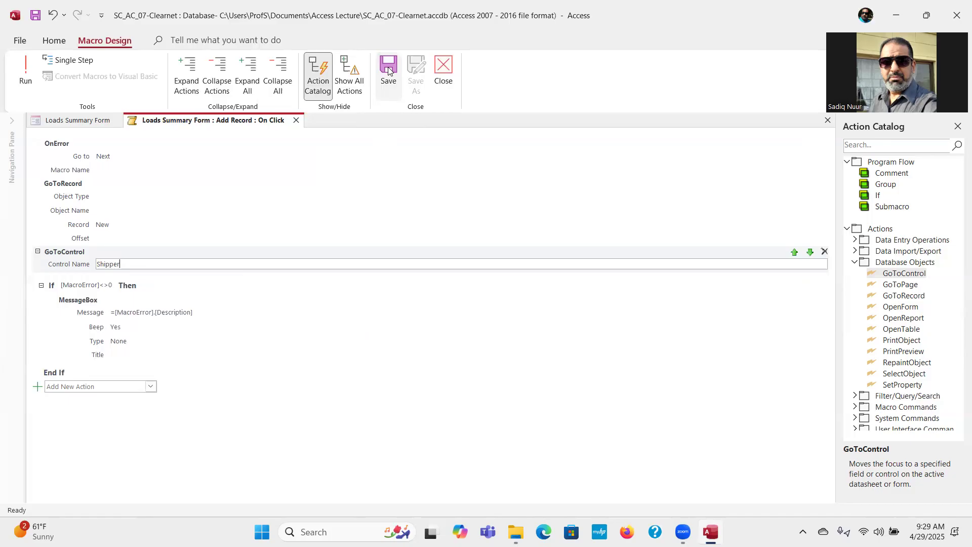
pyautogui.click(444, 69)
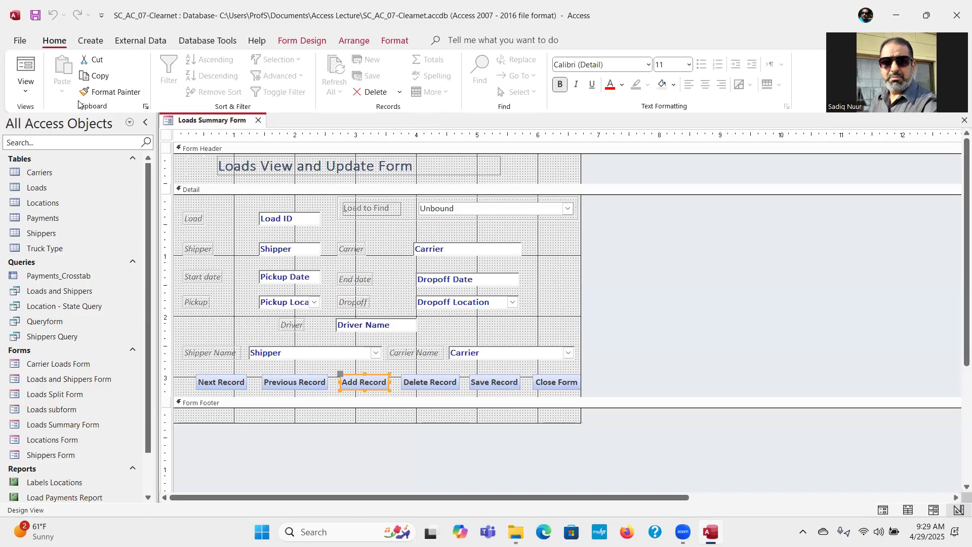
# Switch the form to Form View and test the Add Record button by starting a new load record
pyautogui.click(305, 44)
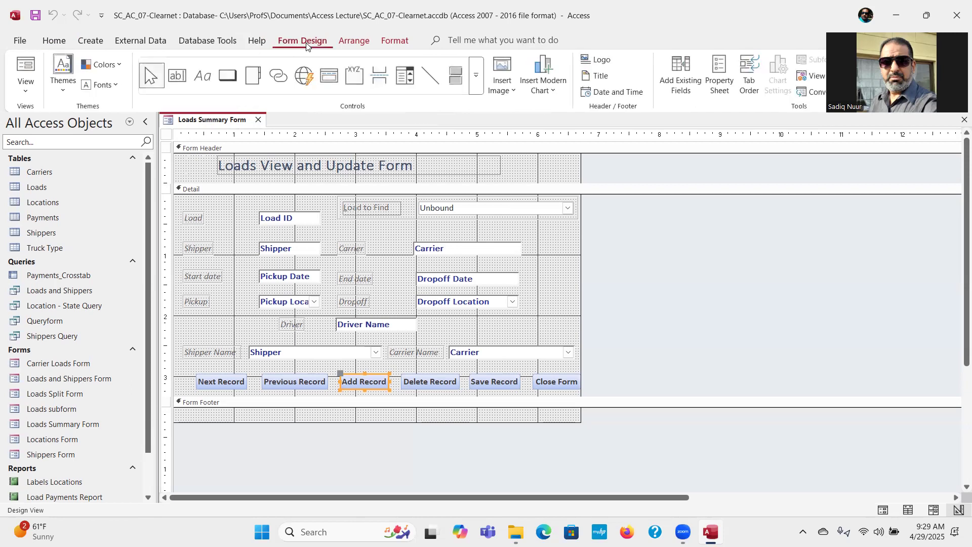
pyautogui.click(28, 67)
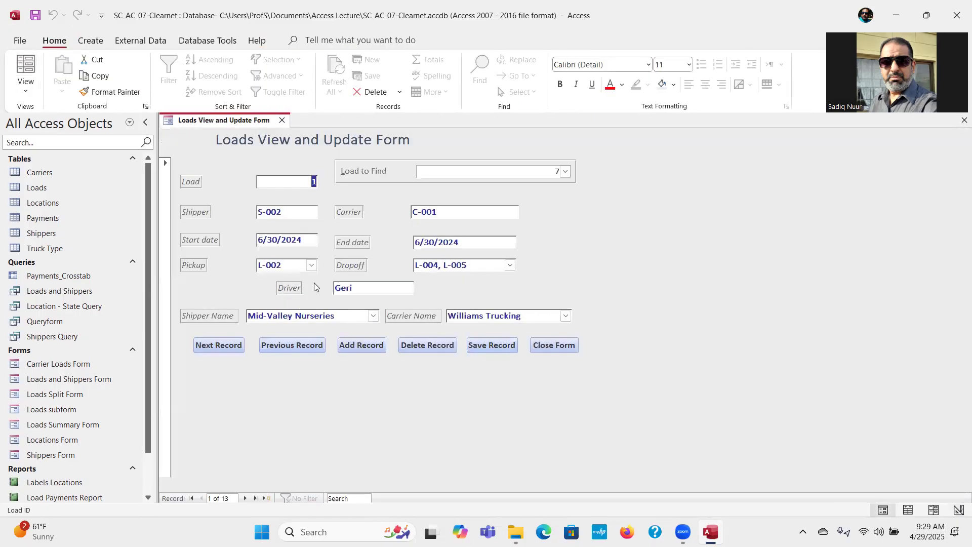
pyautogui.click(360, 345)
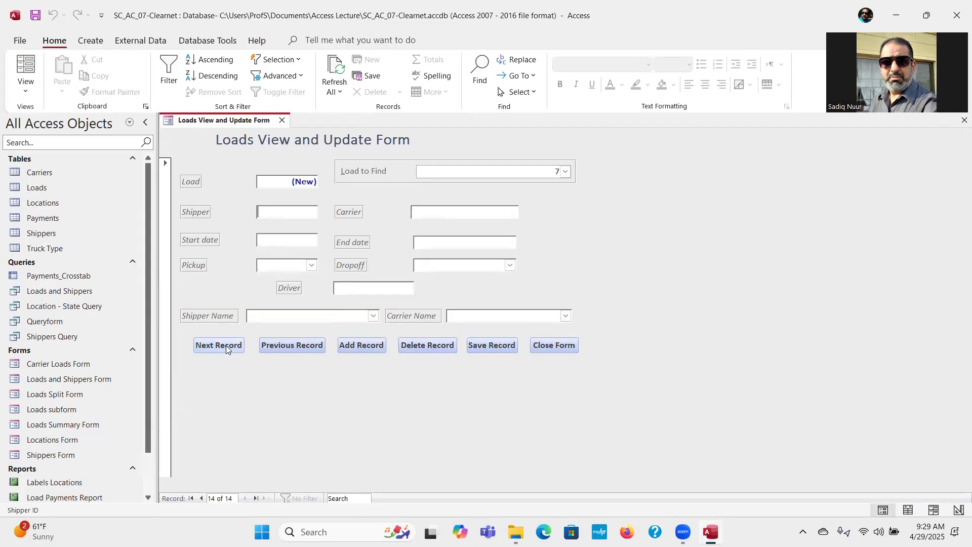
# Go back two records from the blank one and look up load 4 with the Load to Find combo box
pyautogui.click(272, 347)
pyautogui.click(272, 347)
pyautogui.click(565, 172)
pyautogui.click(565, 172)
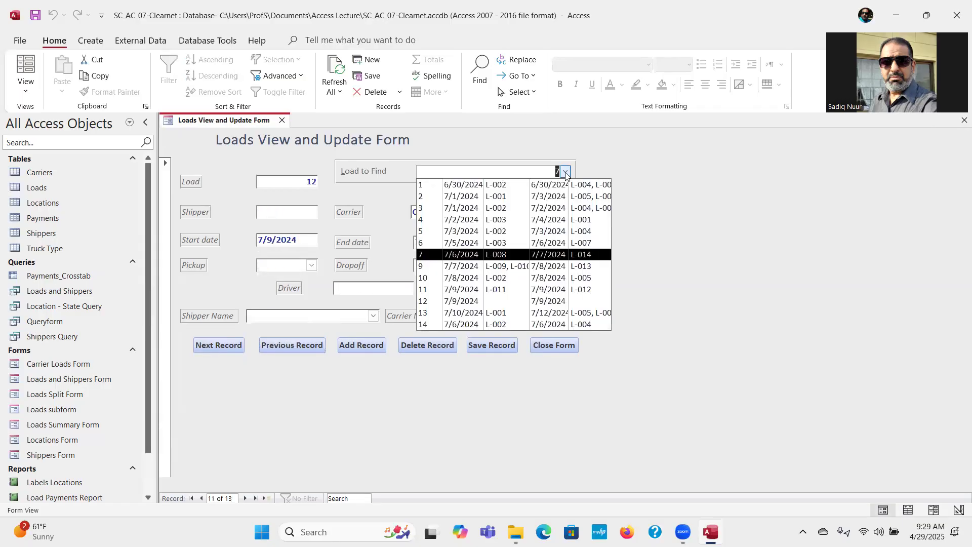
pyautogui.click(466, 220)
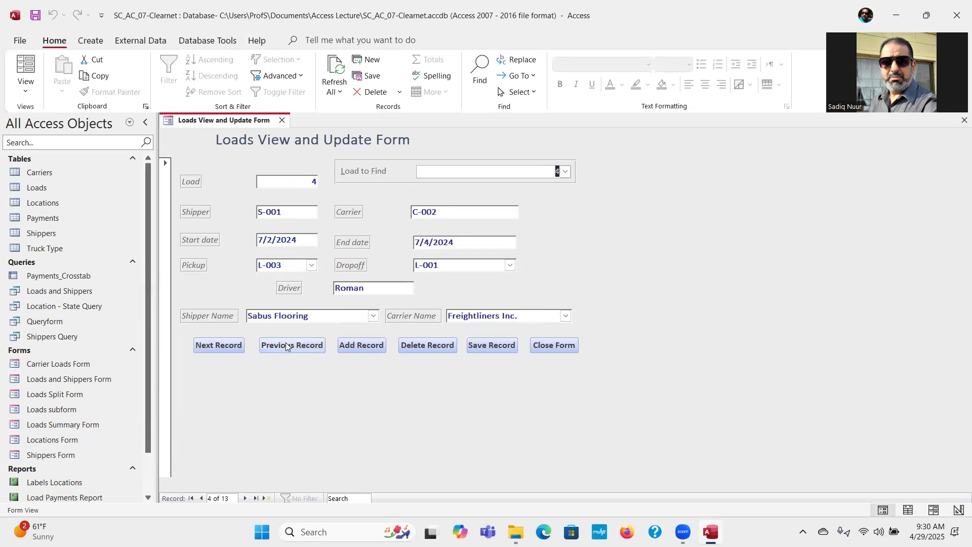
# Advance three records from load 4 with the form's Next Record command to compare Load with Load to Find
pyautogui.click(223, 346)
pyautogui.click(222, 345)
pyautogui.click(222, 345)
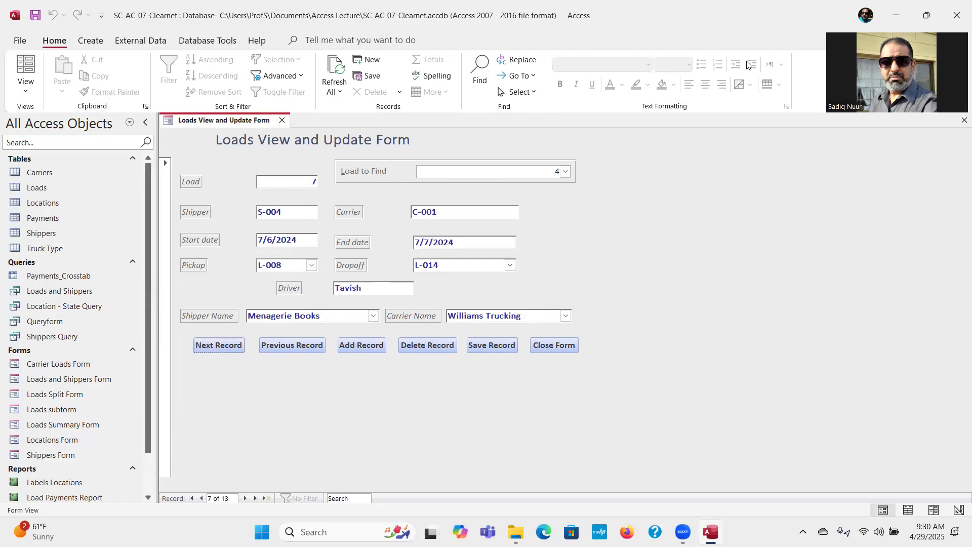
pyautogui.moveTo(594, 148)
pyautogui.mouseDown()
pyautogui.moveTo(462, 144)
pyautogui.moveTo(418, 161)
pyautogui.moveTo(470, 184)
pyautogui.moveTo(557, 187)
pyautogui.moveTo(600, 155)
pyautogui.moveTo(593, 142)
pyautogui.mouseUp()
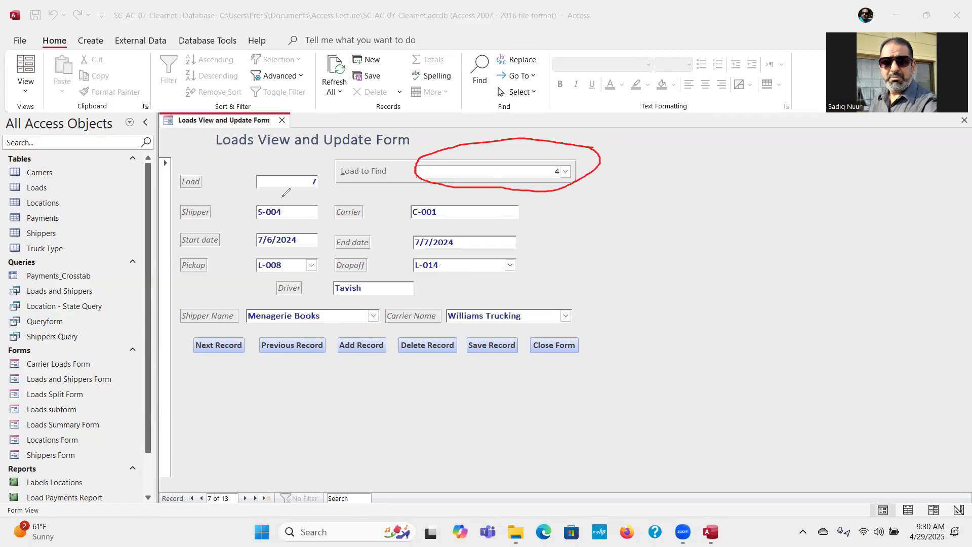
pyautogui.moveTo(310, 166)
pyautogui.mouseDown()
pyautogui.moveTo(293, 177)
pyautogui.moveTo(331, 199)
pyautogui.moveTo(324, 162)
pyautogui.moveTo(308, 163)
pyautogui.mouseUp()
pyautogui.moveTo(334, 195)
pyautogui.mouseDown()
pyautogui.moveTo(375, 222)
pyautogui.moveTo(470, 208)
pyautogui.moveTo(502, 173)
pyautogui.mouseUp()
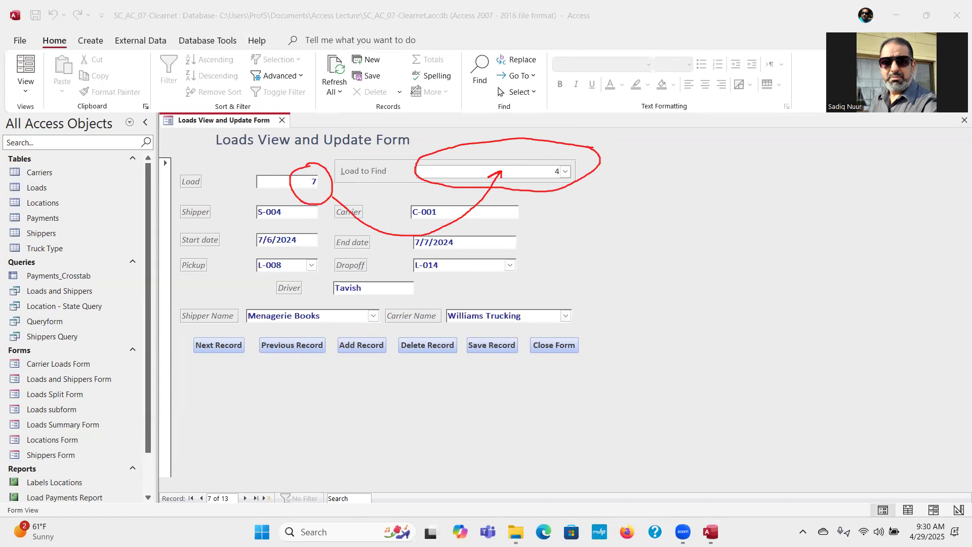
pyautogui.click(50, 346)
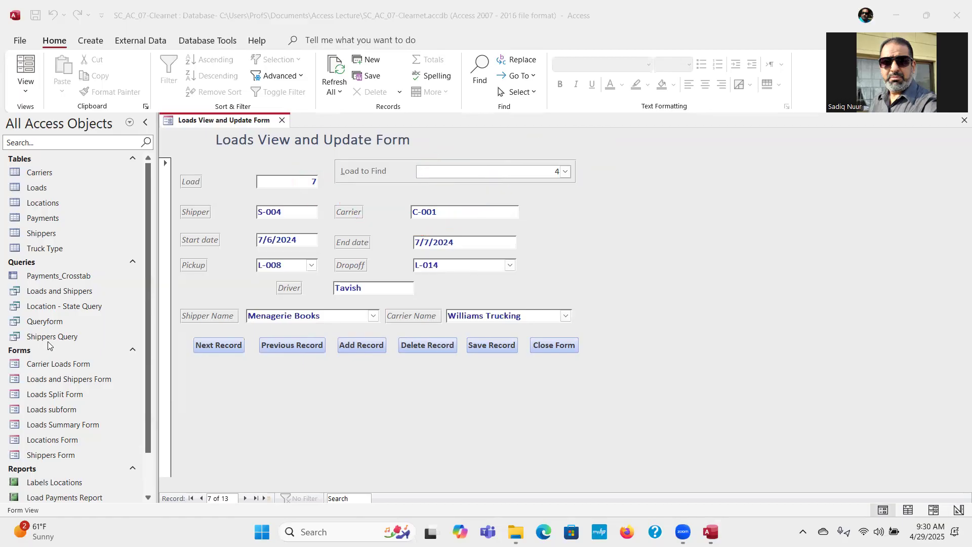
# Switch the form to Design View and show the properties of the unbound Load to Find combo box
pyautogui.click(29, 93)
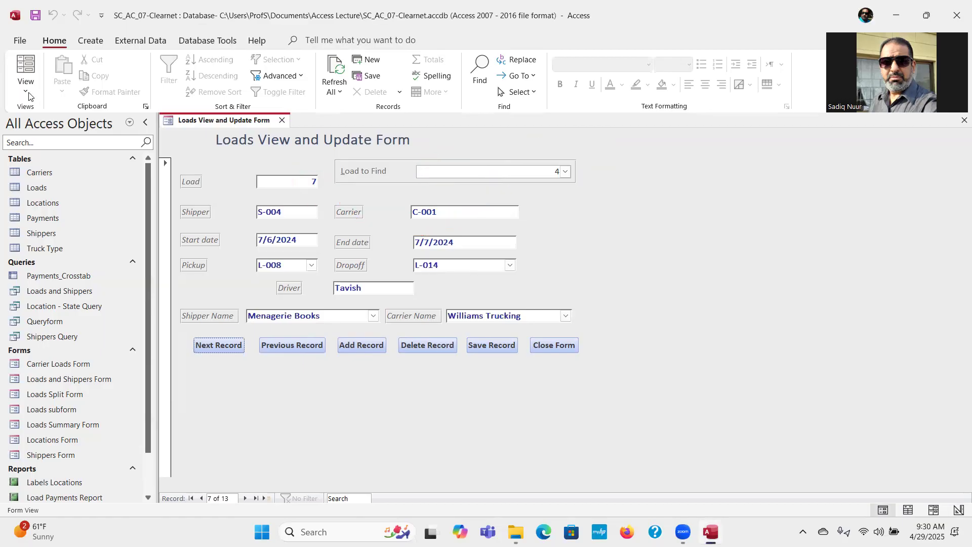
pyautogui.click(26, 92)
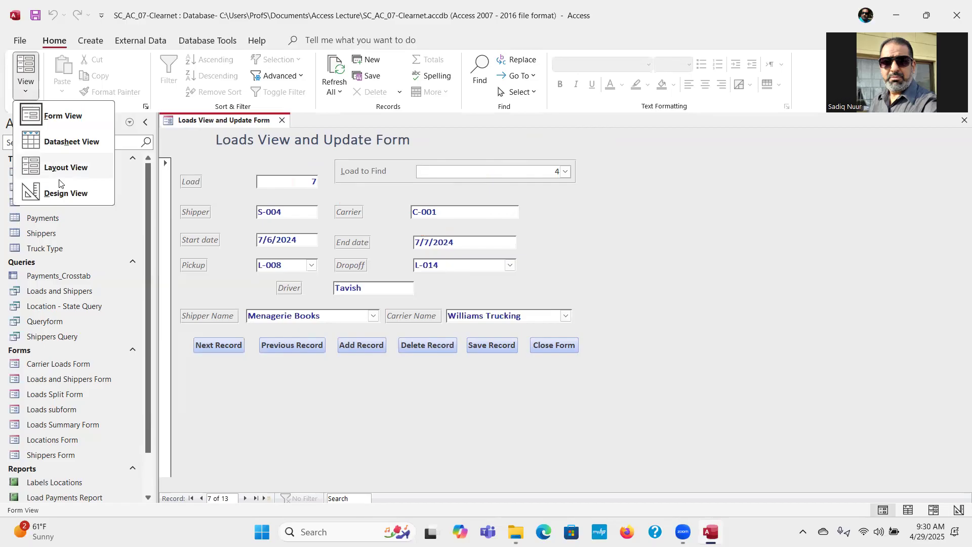
pyautogui.click(66, 194)
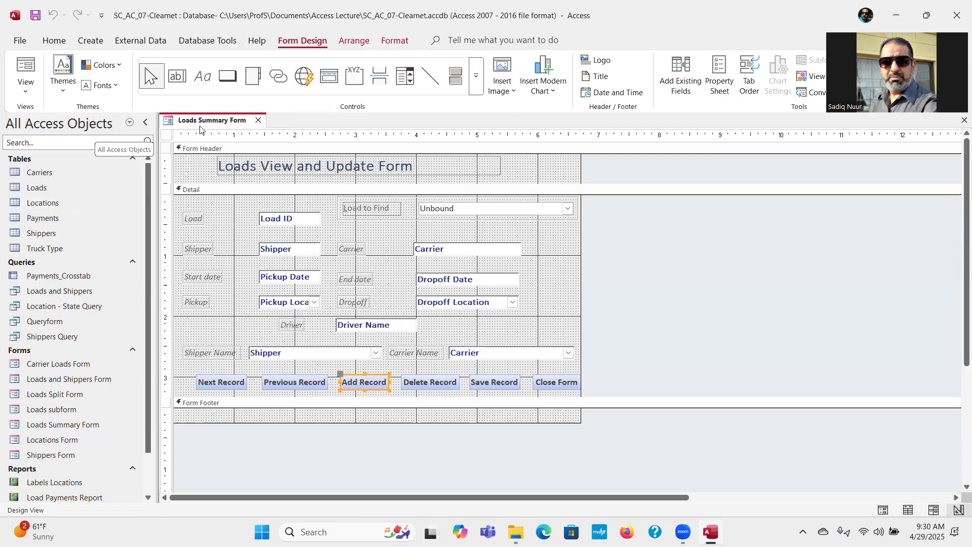
pyautogui.click(490, 208)
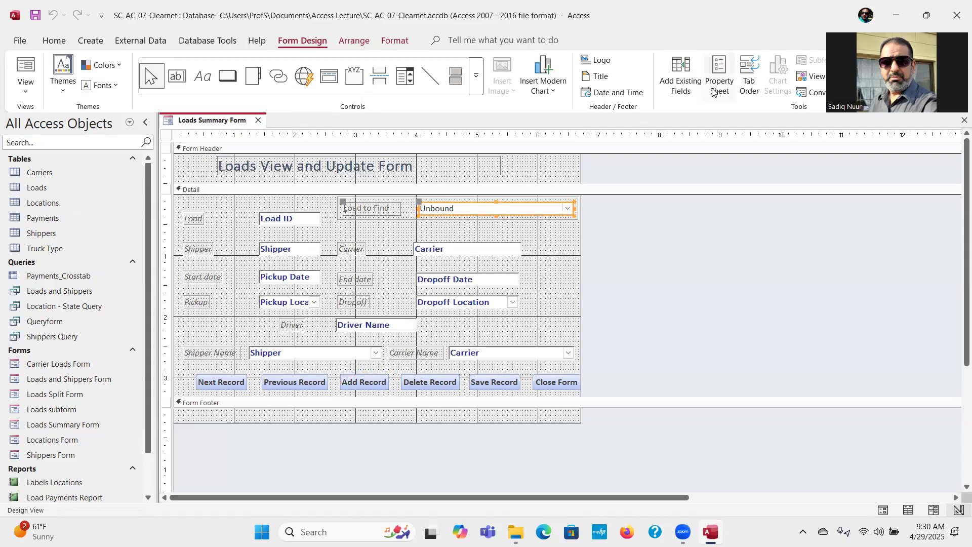
pyautogui.click(720, 70)
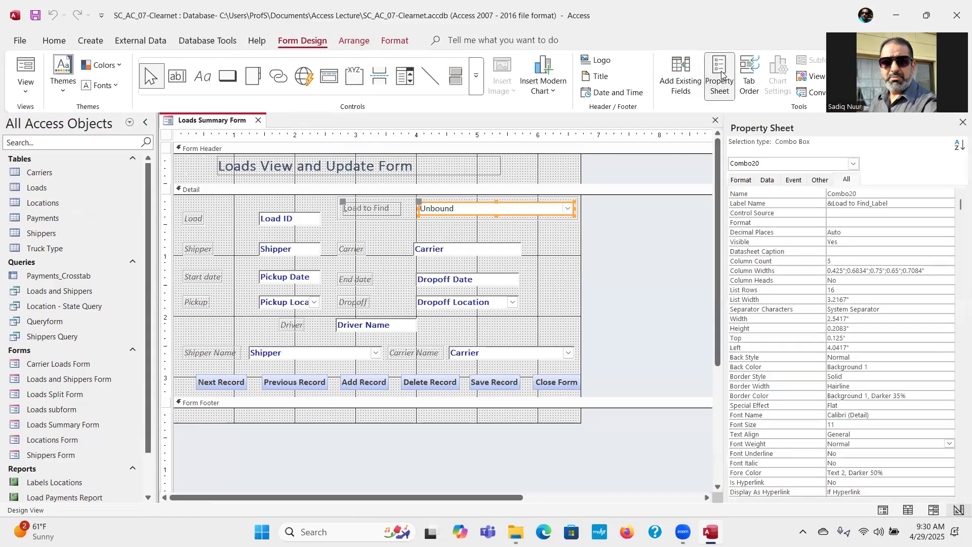
# Rename the Load to Find combo box as Load_to_Find
pyautogui.click(779, 194)
pyautogui.click(876, 194)
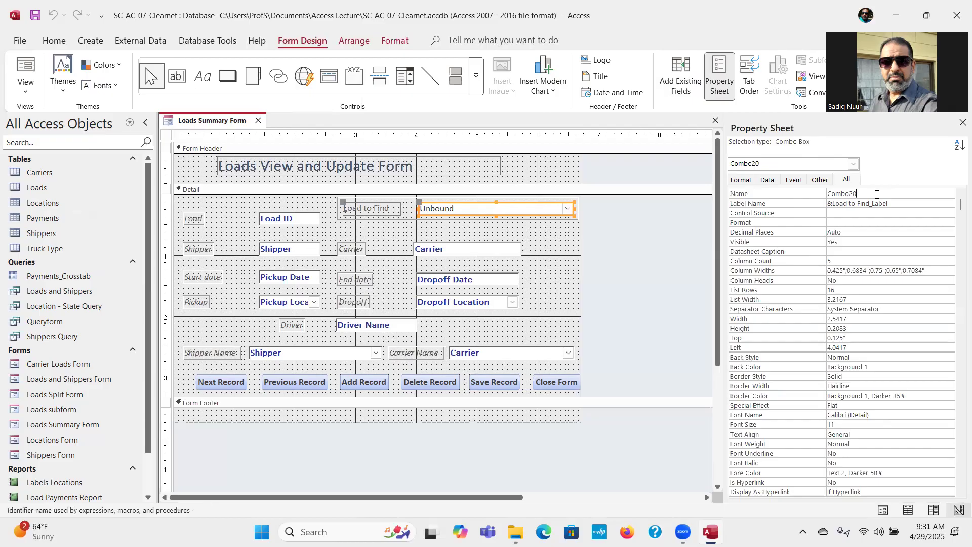
pyautogui.press('BackSpace')
pyautogui.press('BackSpace')
pyautogui.press('BackSpace')
pyautogui.press('BackSpace')
pyautogui.press('BackSpace')
pyautogui.press('BackSpace')
pyautogui.press('BackSpace')
pyautogui.write('Load')
pyautogui.write('o_Find')
# Sort the combo box's row source query by Pickup Date in ascending order and close the query builder
pyautogui.click(767, 181)
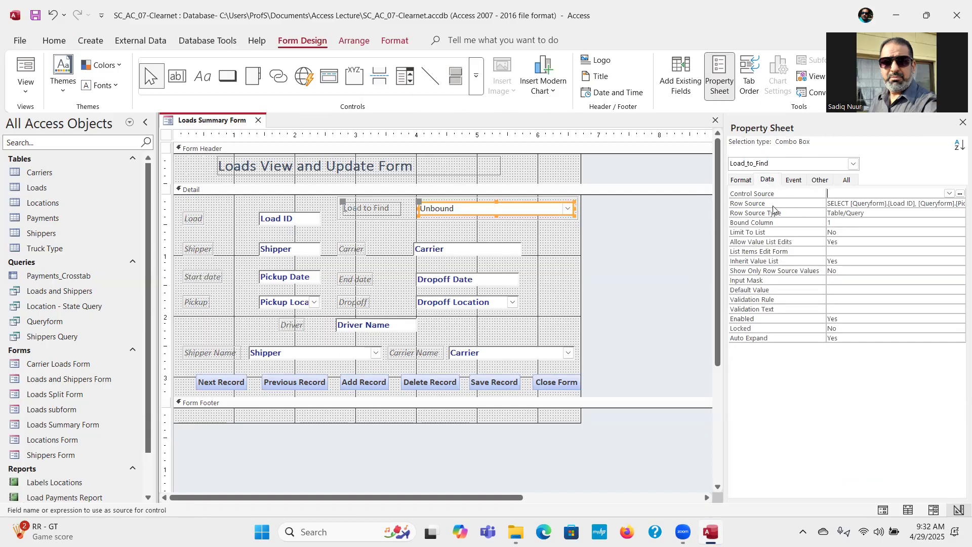
pyautogui.click(875, 203)
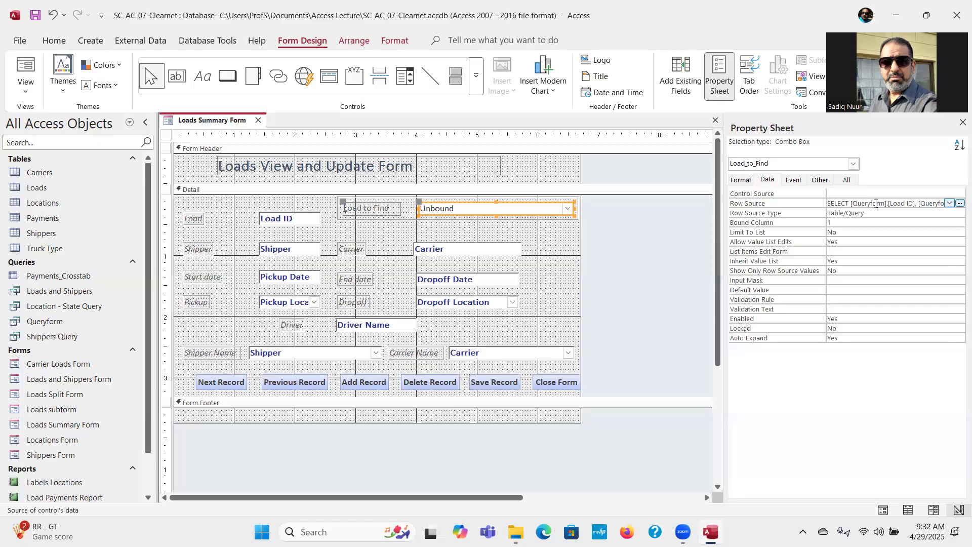
pyautogui.click(959, 203)
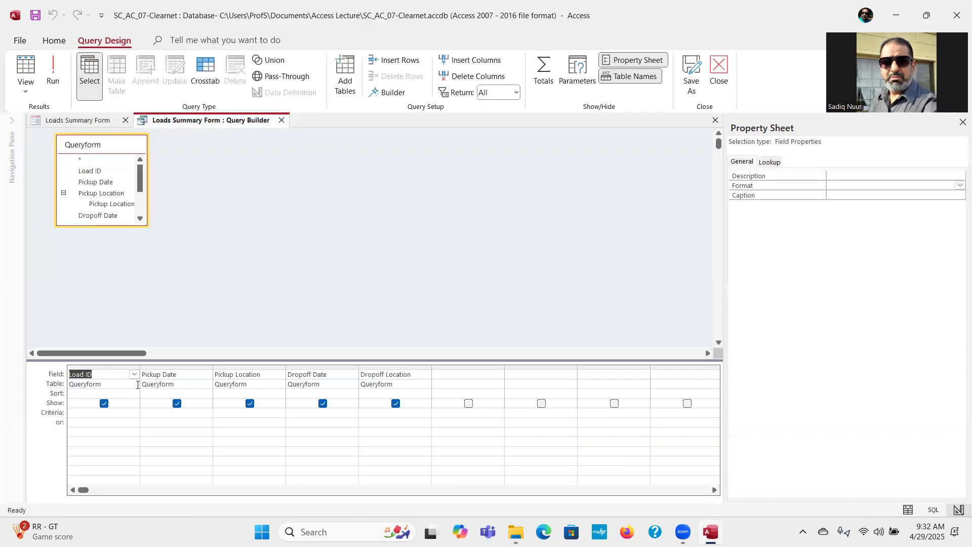
pyautogui.click(152, 393)
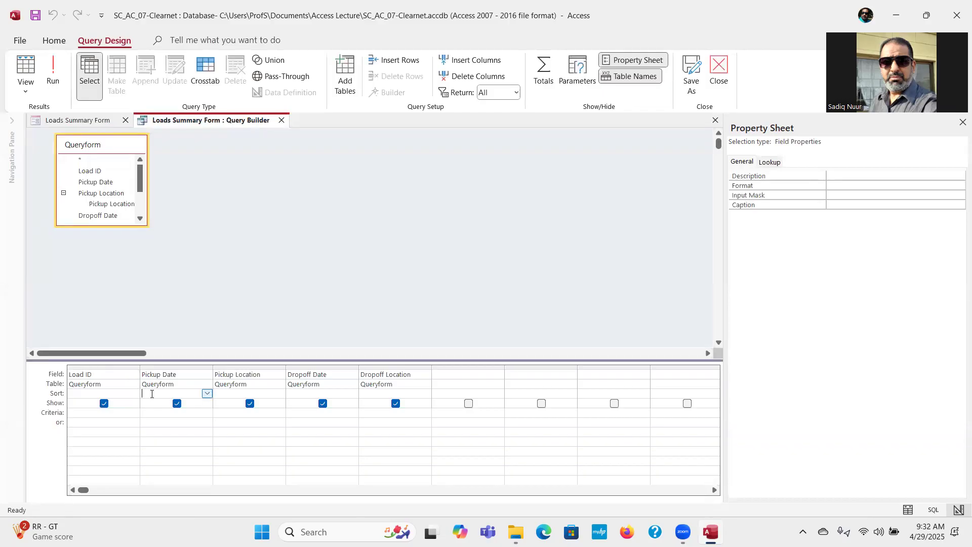
pyautogui.click(207, 393)
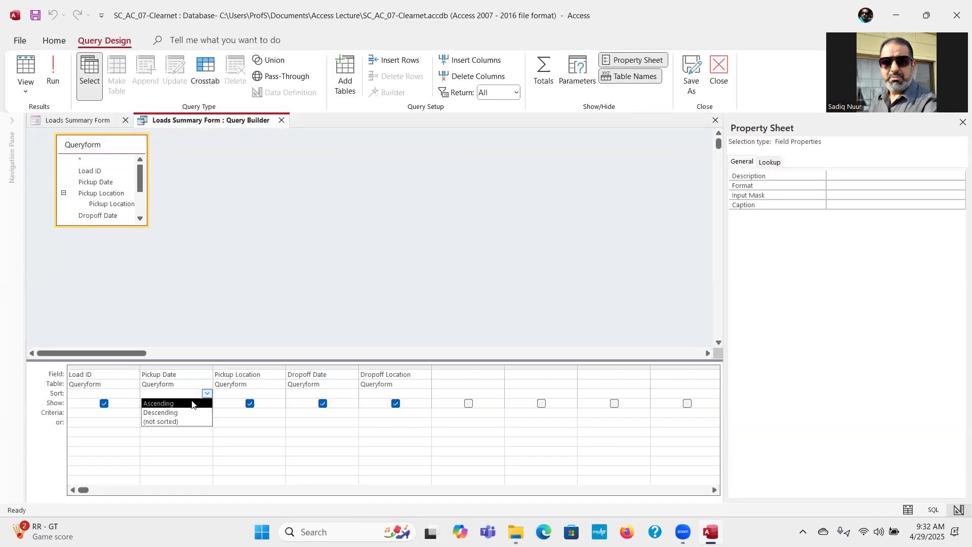
pyautogui.click(190, 401)
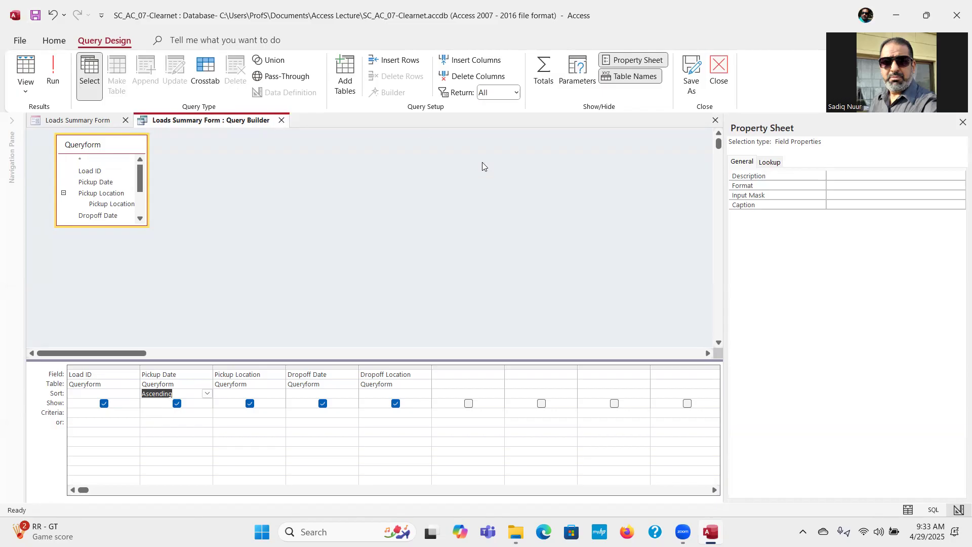
pyautogui.click(719, 71)
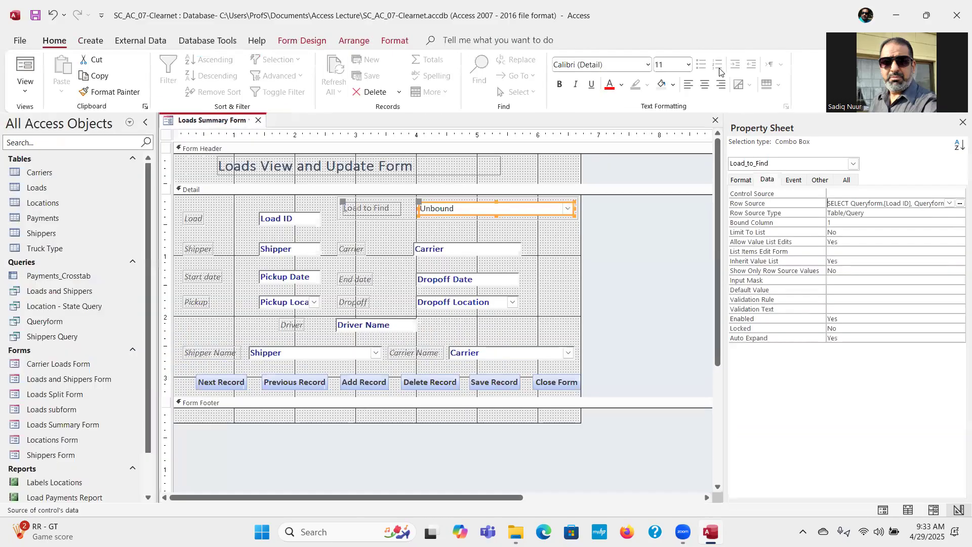
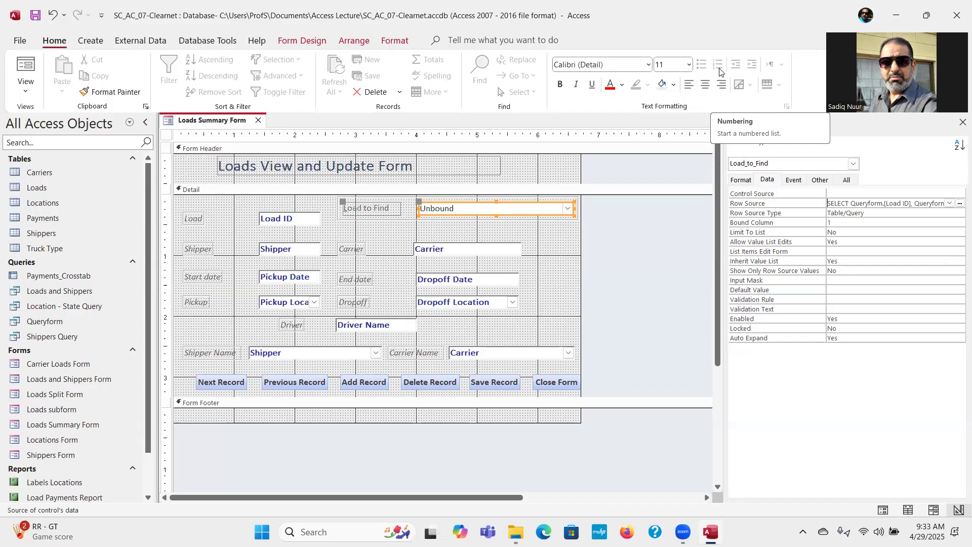
# Rename the Load ID text box as Load_ID
pyautogui.click(280, 221)
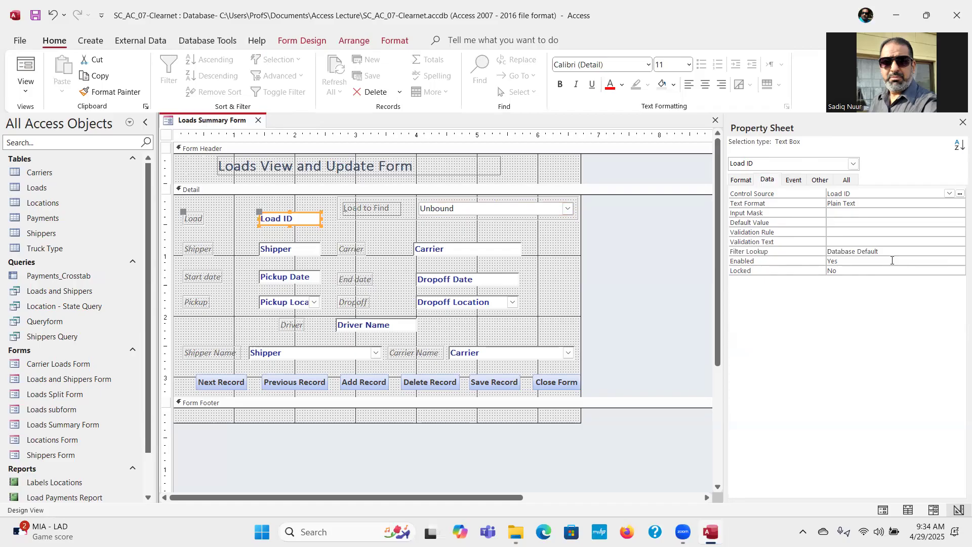
pyautogui.click(845, 181)
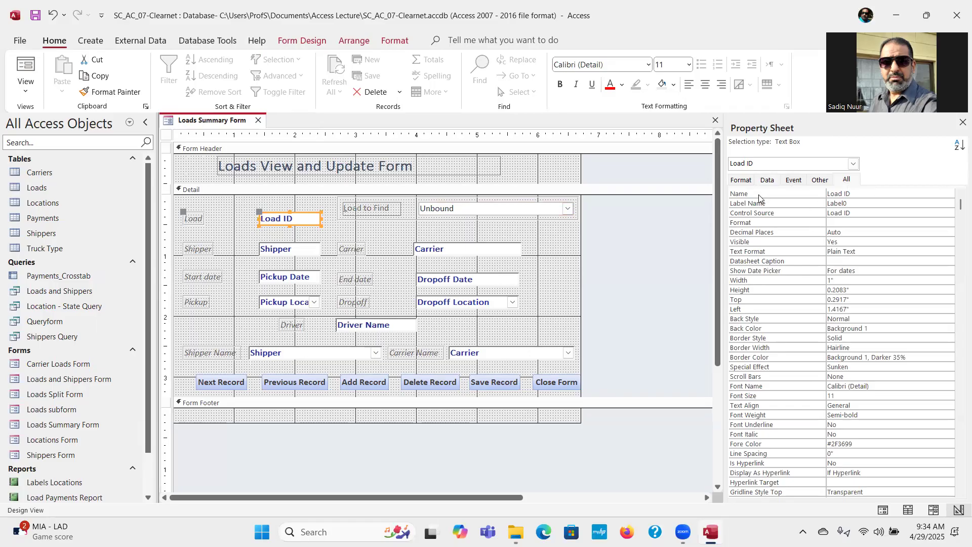
pyautogui.click(842, 193)
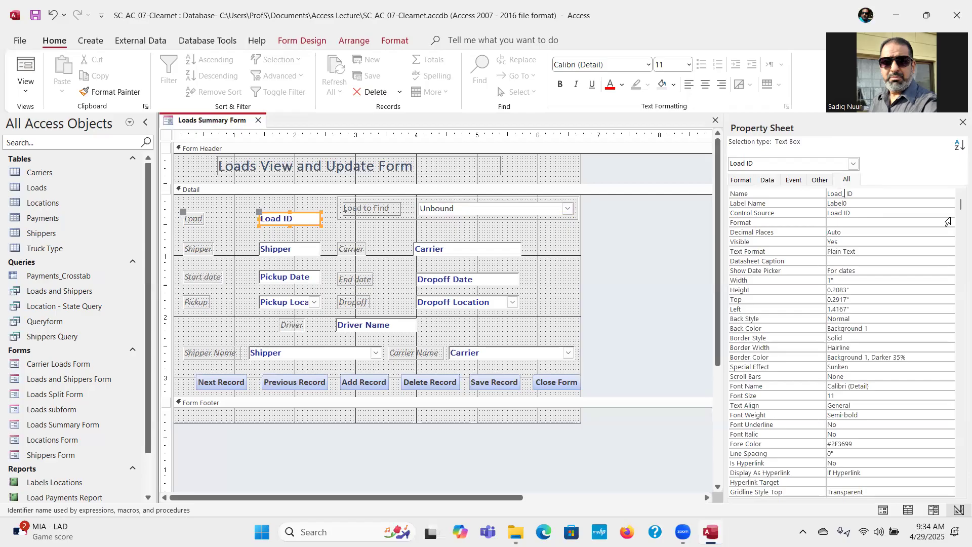
pyautogui.press('Delete')
# Select the whole form and create a code procedure for its On Current event with the Code Builder
pyautogui.click(166, 135)
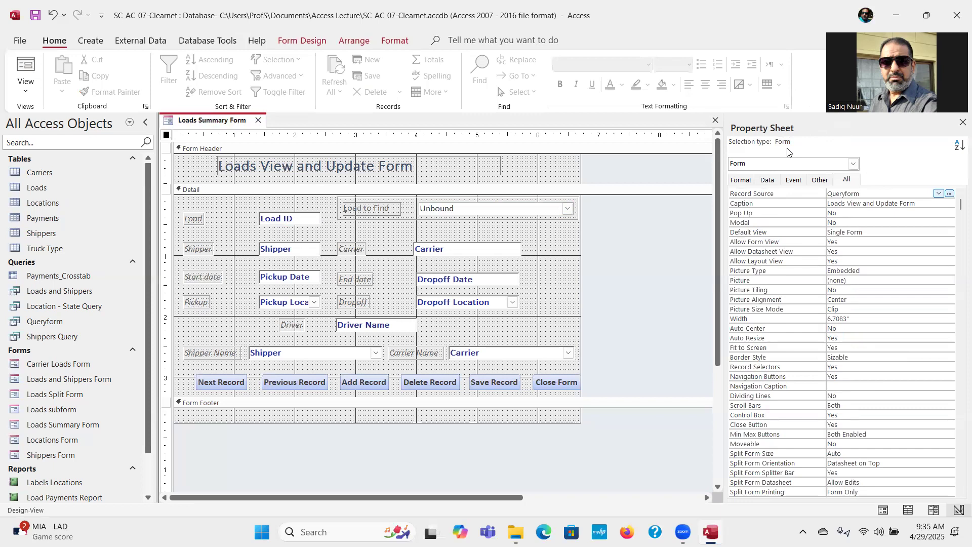
pyautogui.click(792, 181)
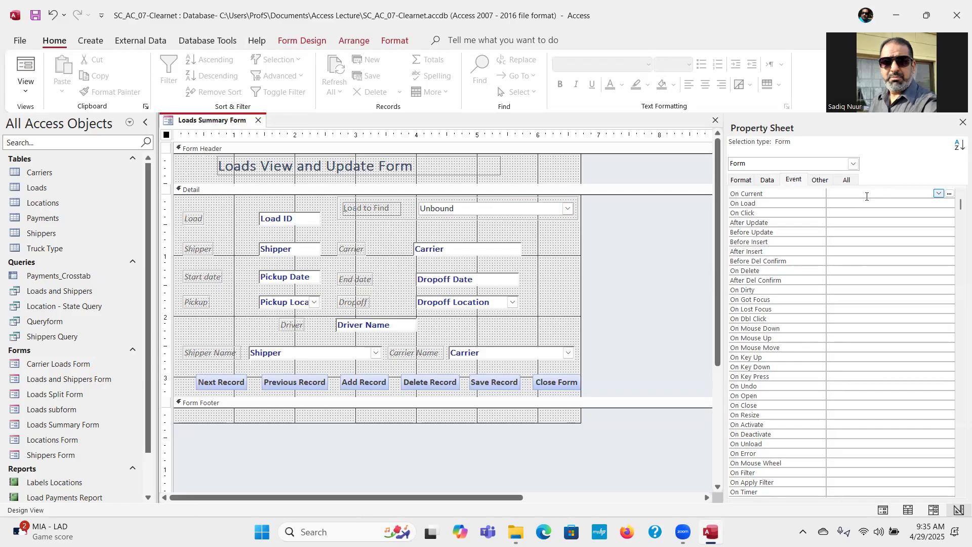
pyautogui.click(950, 194)
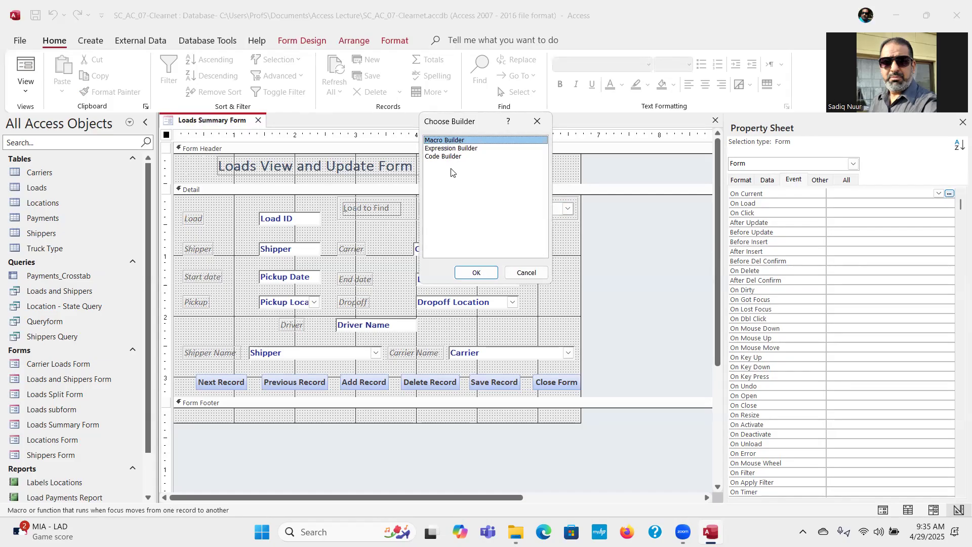
pyautogui.click(440, 157)
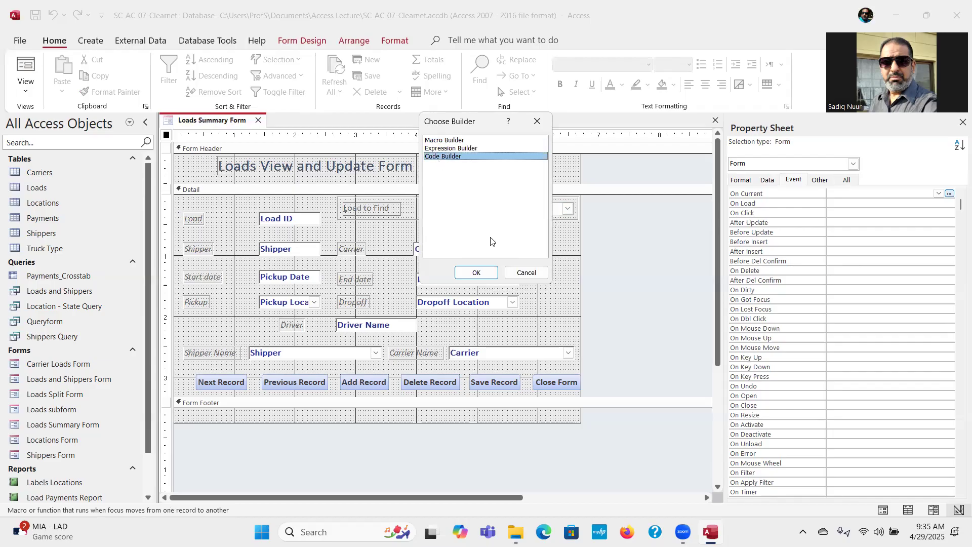
pyautogui.click(476, 273)
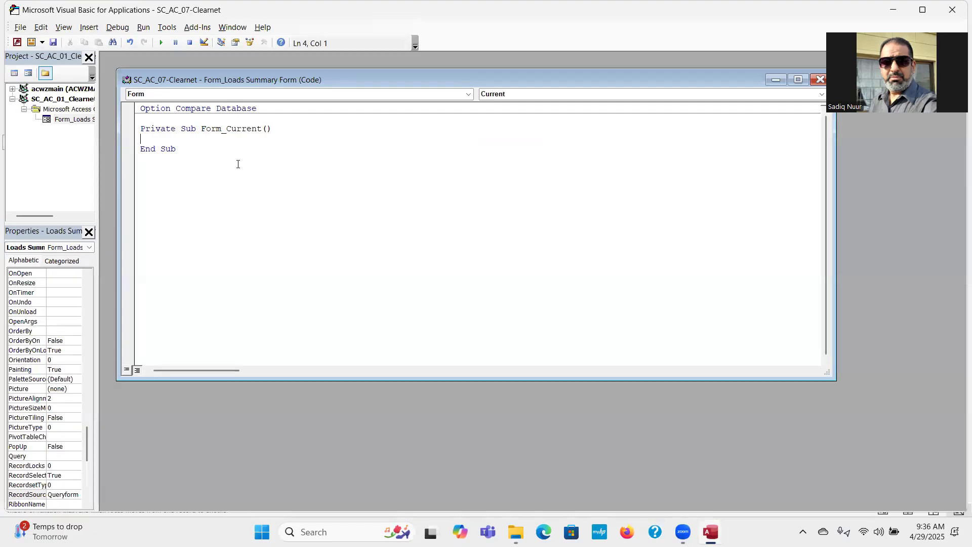
# Write Me.Load_to_Find.Value = Load_ID in Form_Current, followed by the comment 'Update the Combo Box
pyautogui.press('Tab')
pyautogui.write('Me.')
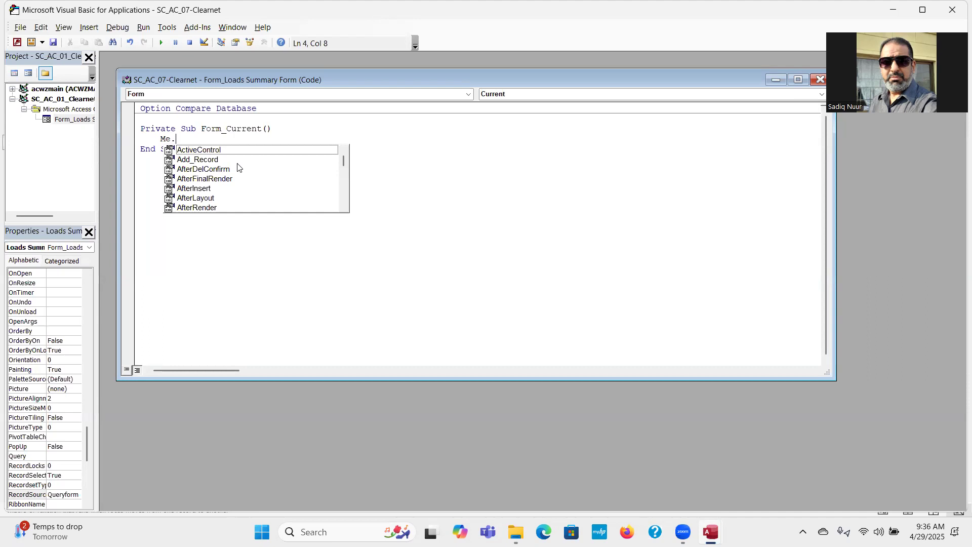
pyautogui.write('lo')
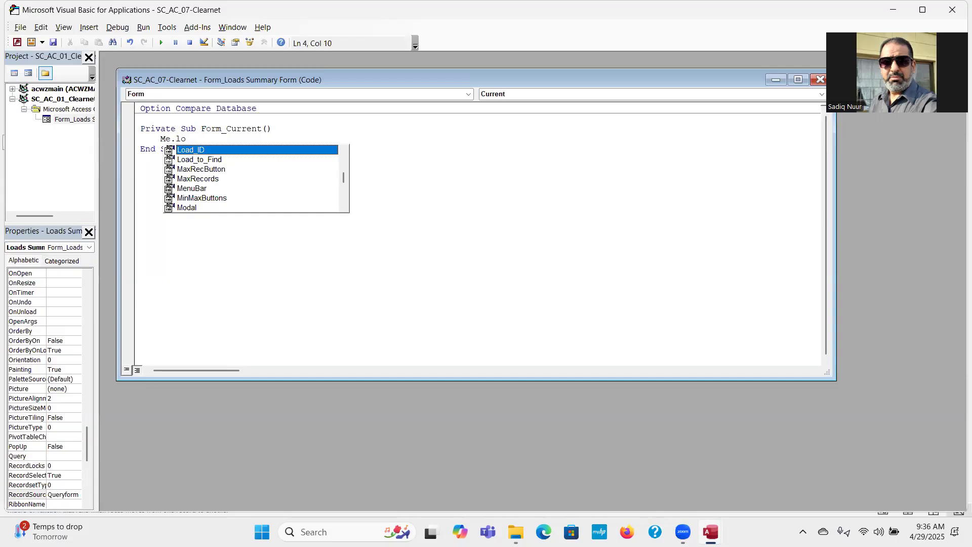
pyautogui.doubleClick(204, 159)
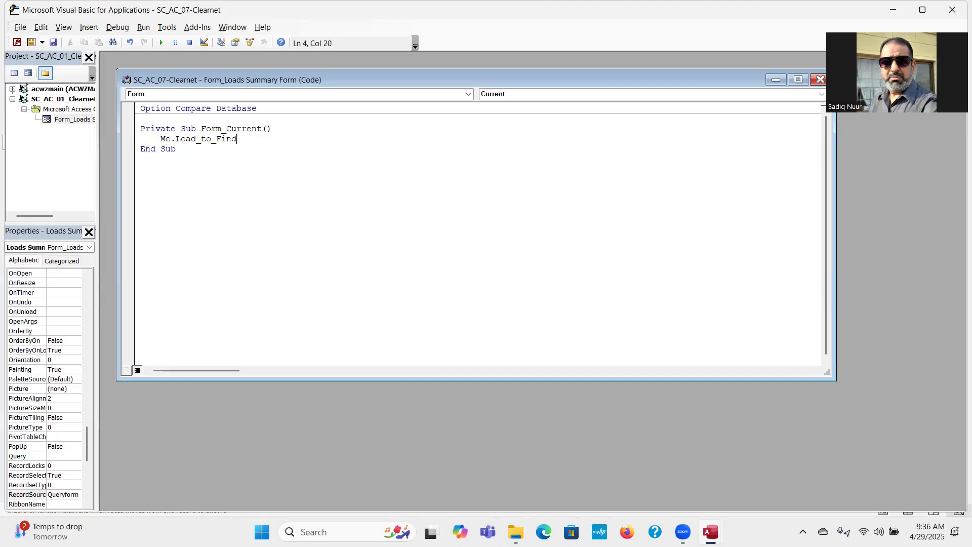
pyautogui.write('.va')
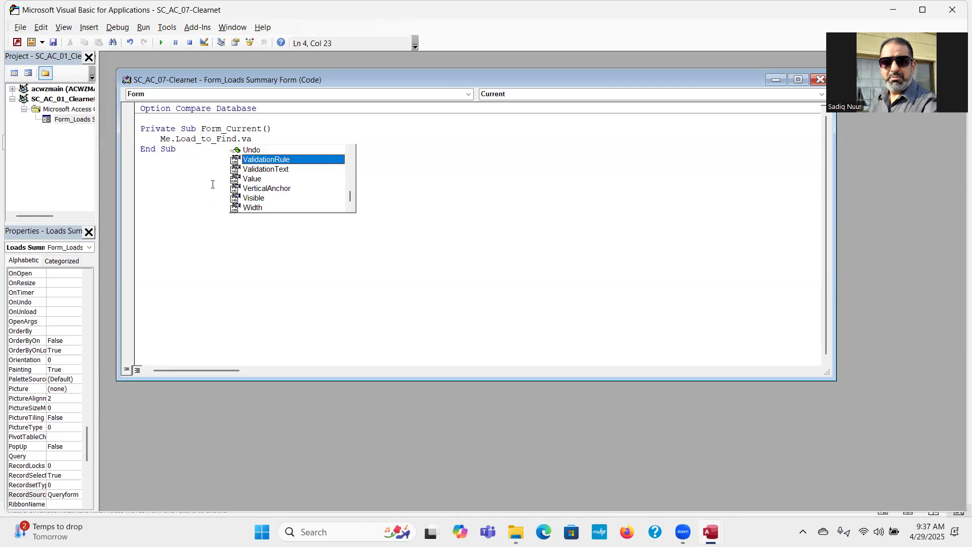
pyautogui.doubleClick(251, 179)
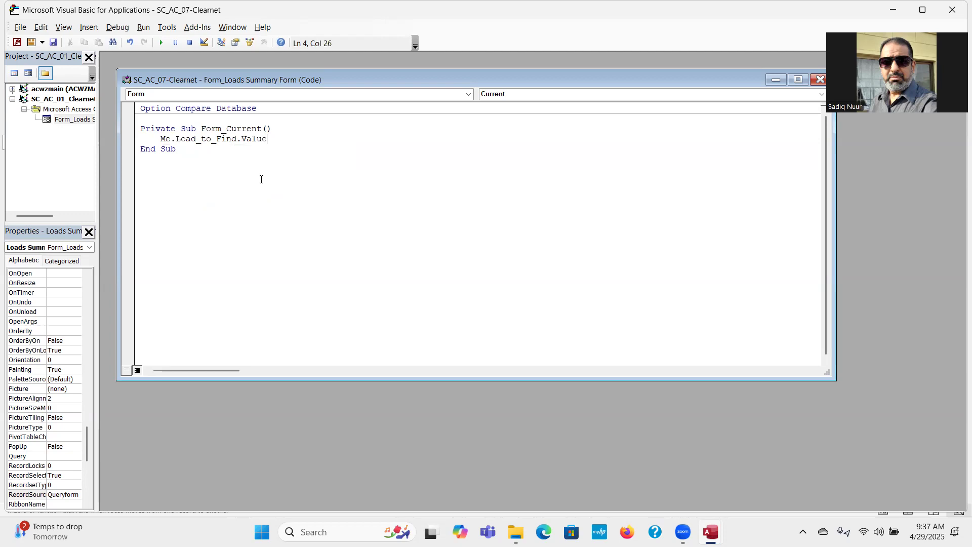
pyautogui.write('=')
pyautogui.write('Load_ID')
pyautogui.write('Update the Combo')
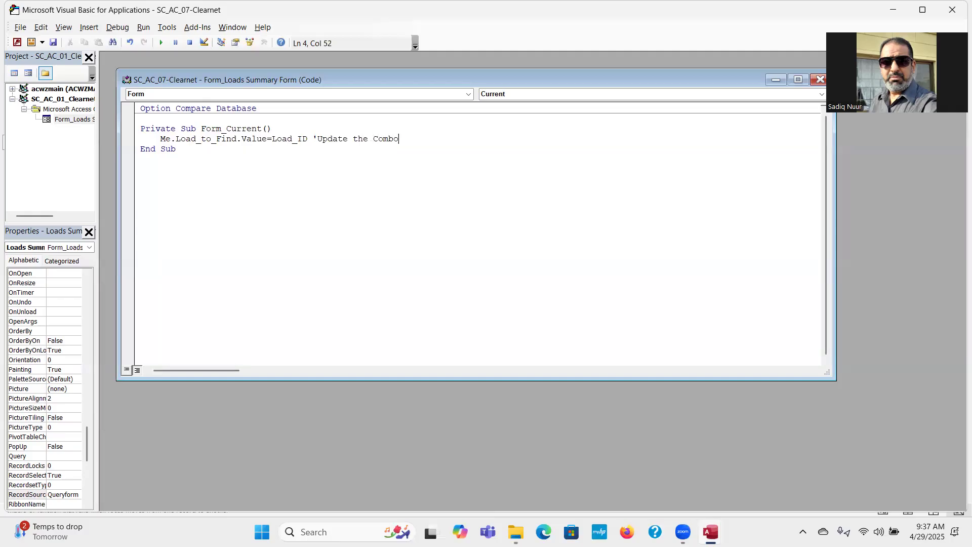
pyautogui.write(' Box')
pyautogui.press('Return')
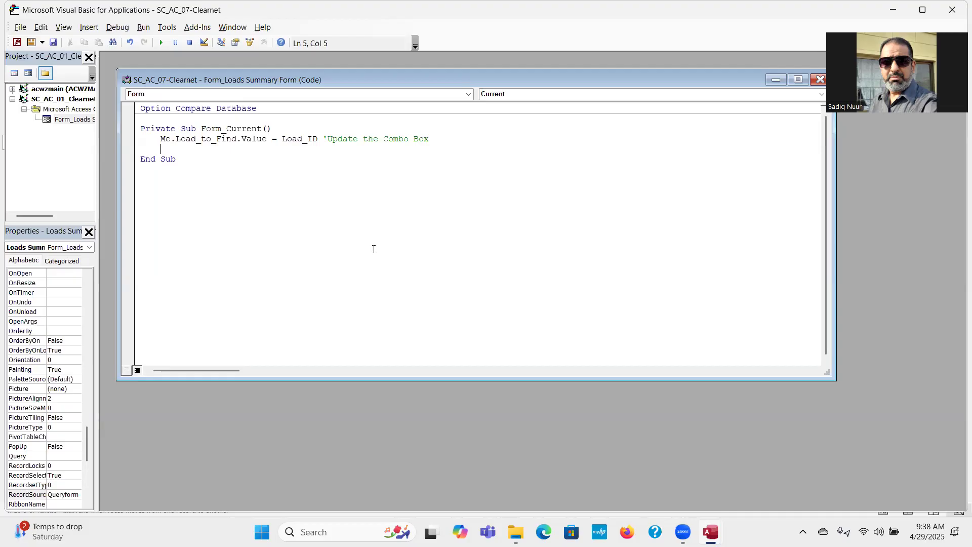
# Save the event procedure and close the Visual Basic editor to return to the form design
pyautogui.click(53, 44)
pyautogui.click(55, 45)
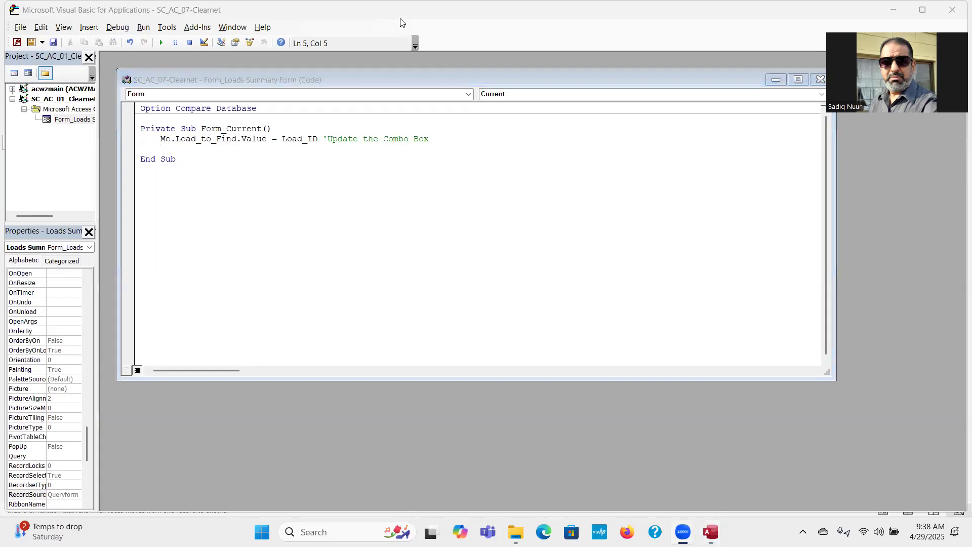
pyautogui.click(951, 11)
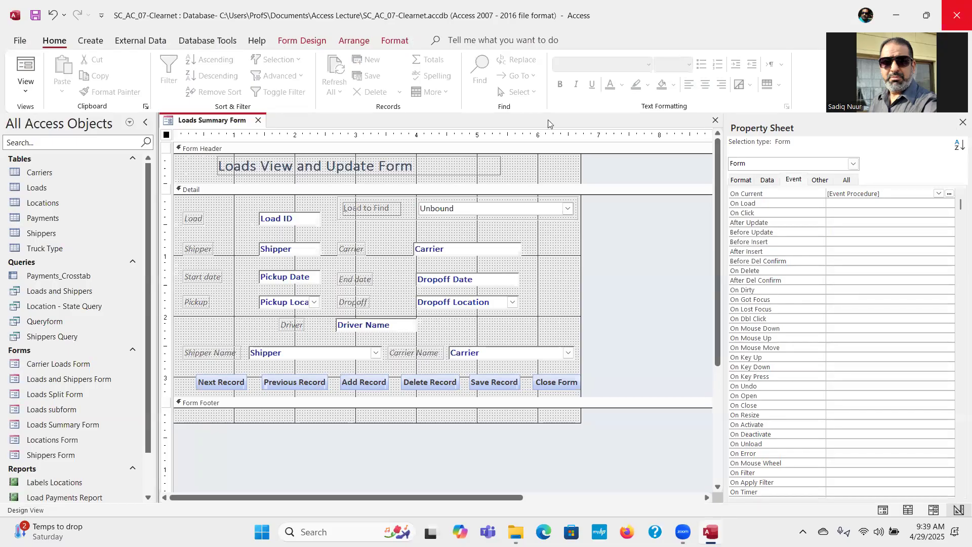
# Set the Tab Stop property of the Load to Find combo box to No
pyautogui.click(473, 209)
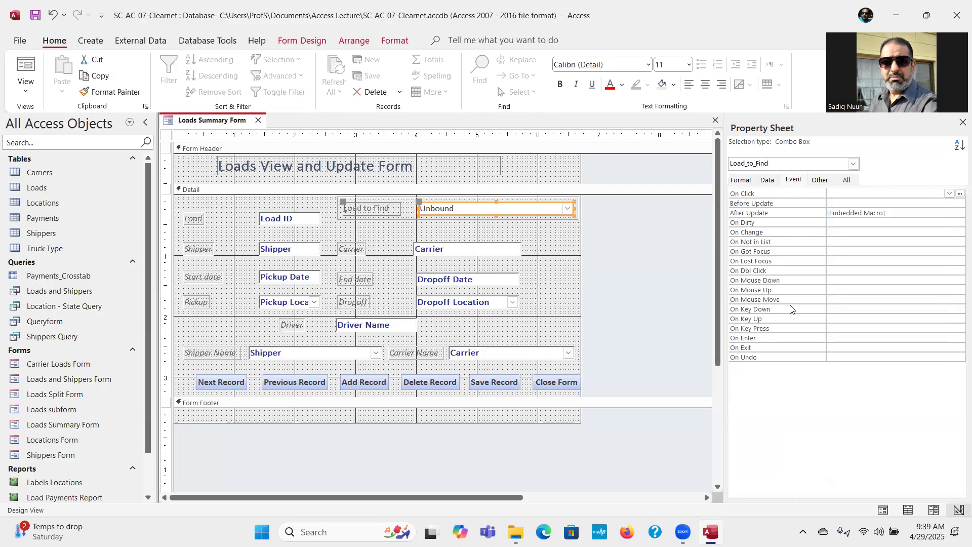
pyautogui.click(302, 42)
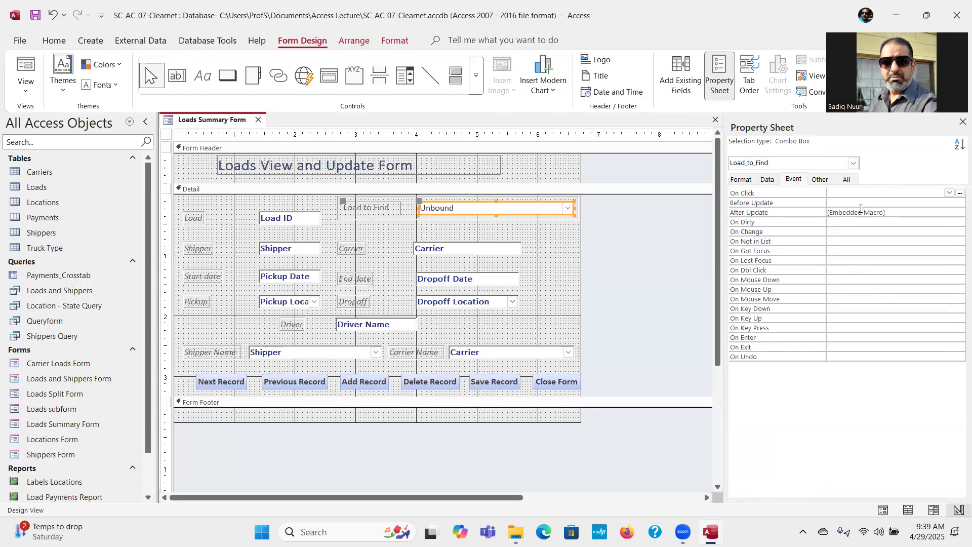
pyautogui.click(846, 180)
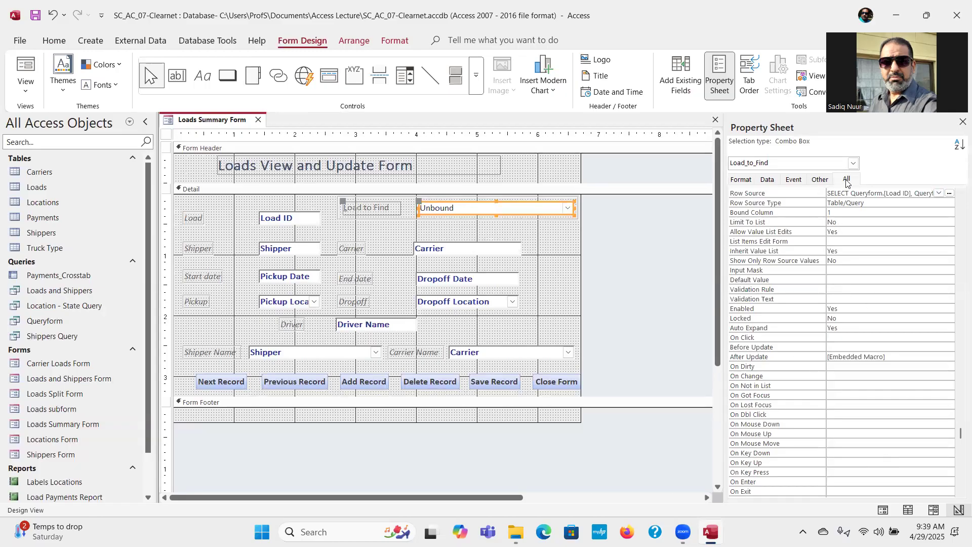
pyautogui.click(818, 180)
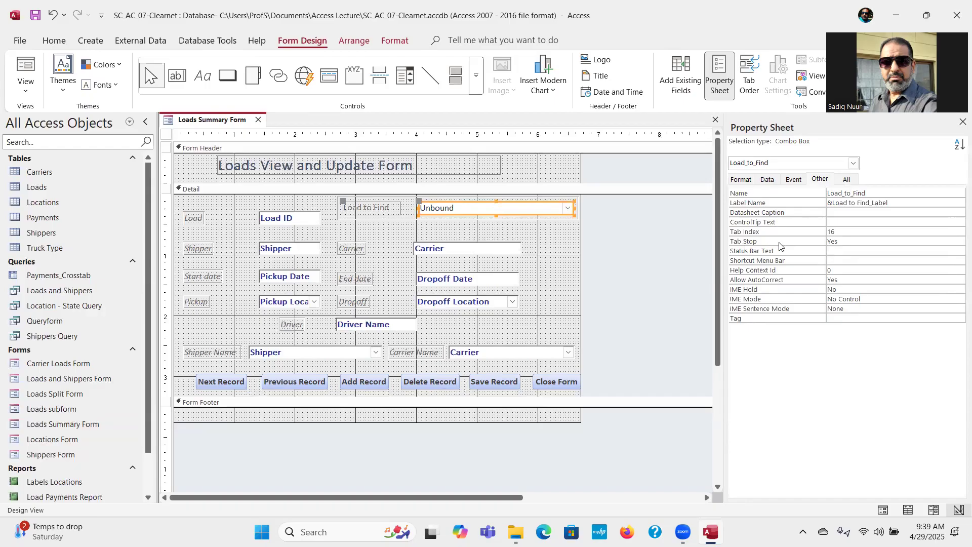
pyautogui.click(851, 241)
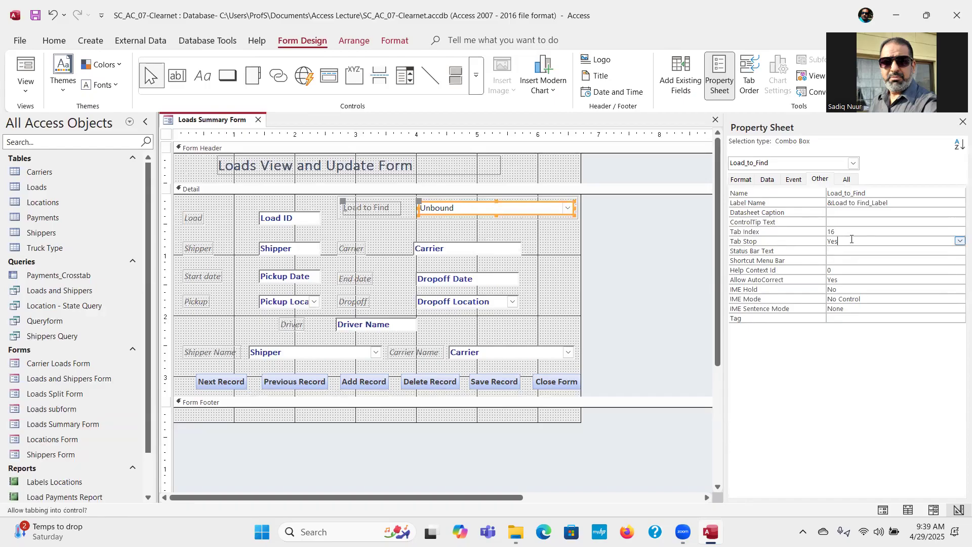
pyautogui.click(956, 242)
pyautogui.click(939, 259)
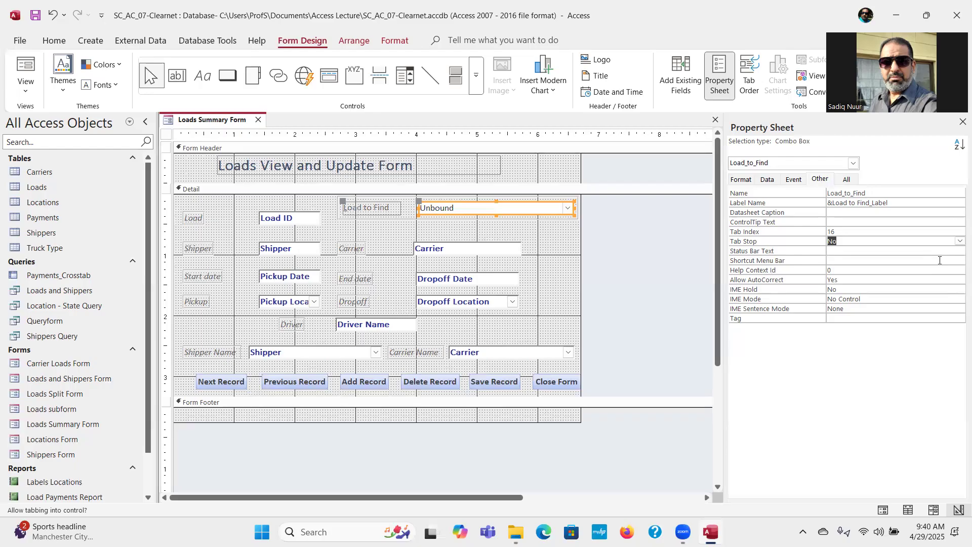
# Review the custom tab order of the Detail section and accept it as is
pyautogui.click(303, 355)
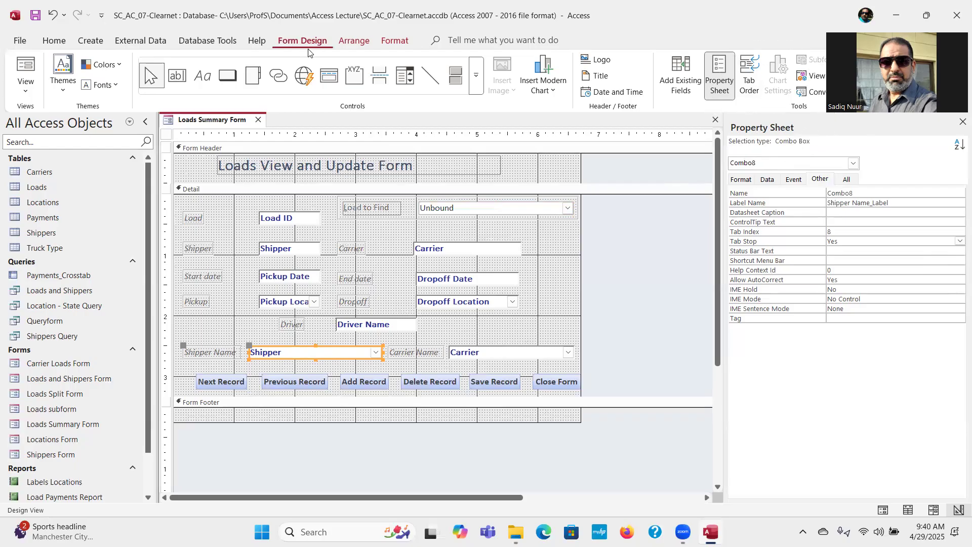
pyautogui.click(748, 79)
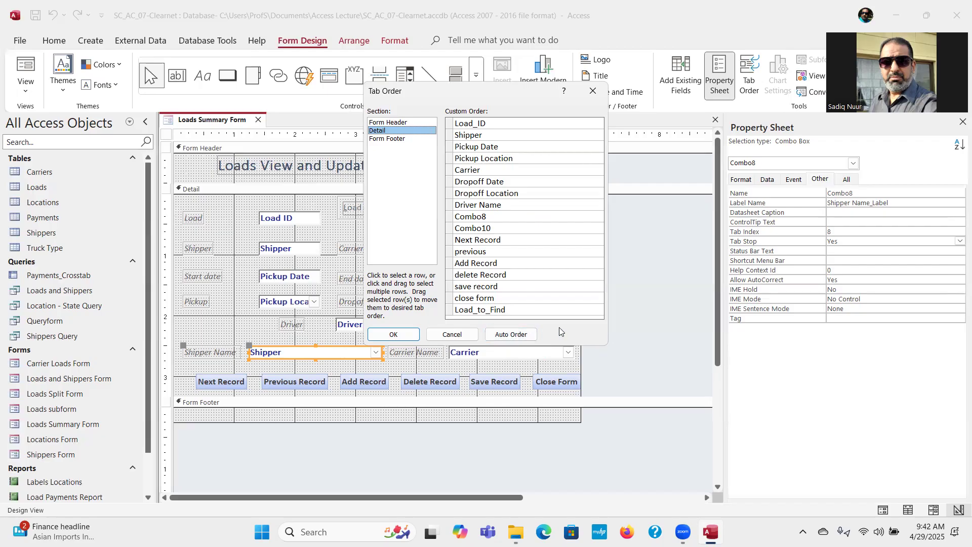
pyautogui.click(402, 336)
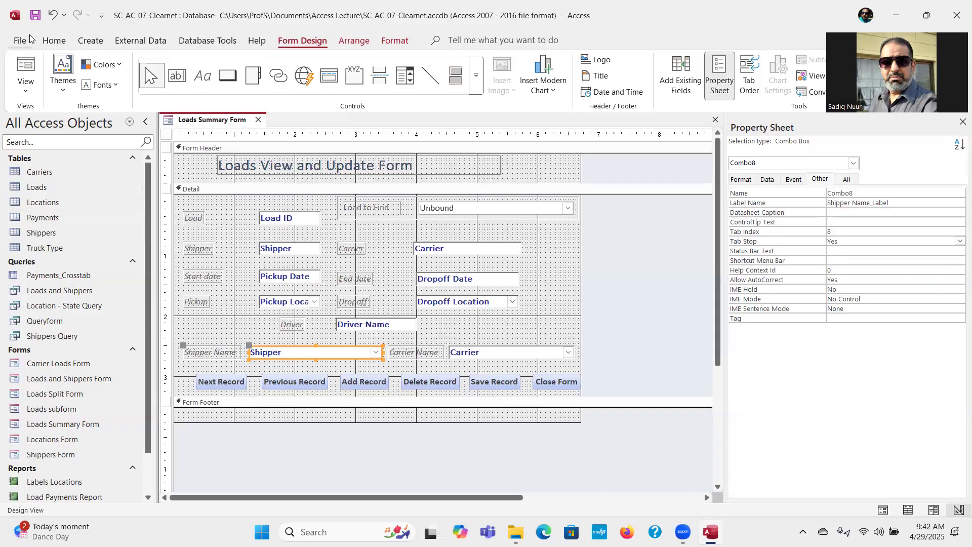
# Show the form in Form view and test its Previous Record and Next Record buttons, moving to load 3
pyautogui.click(26, 66)
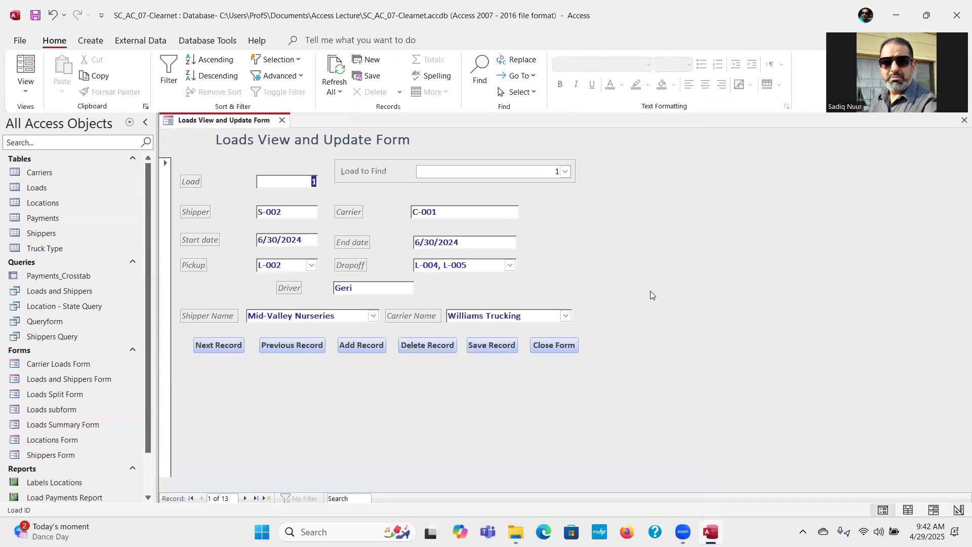
pyautogui.click(295, 346)
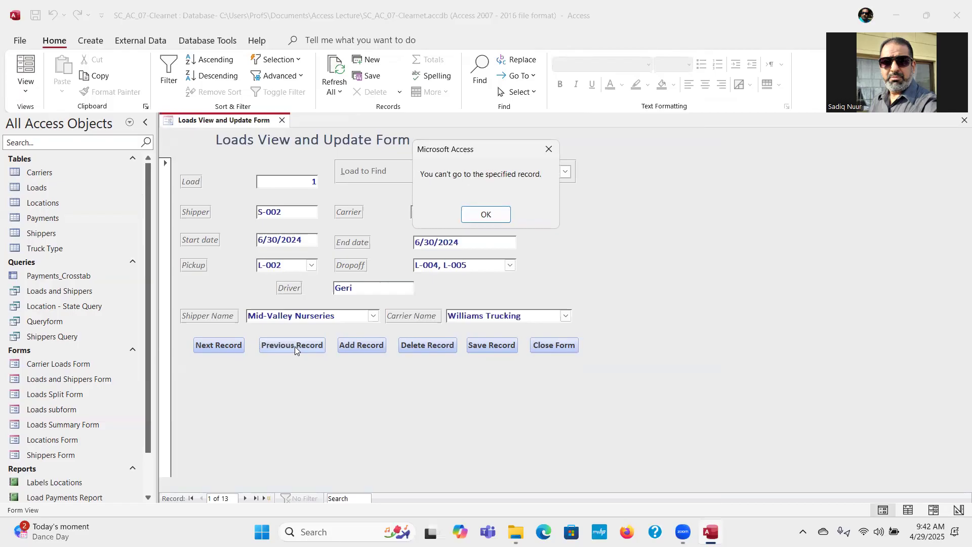
pyautogui.click(499, 215)
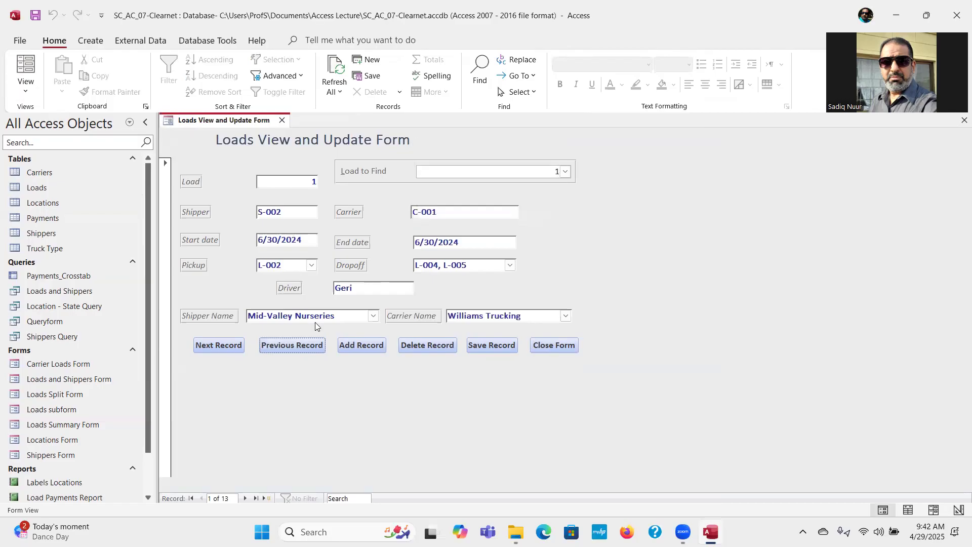
pyautogui.click(226, 348)
pyautogui.click(226, 348)
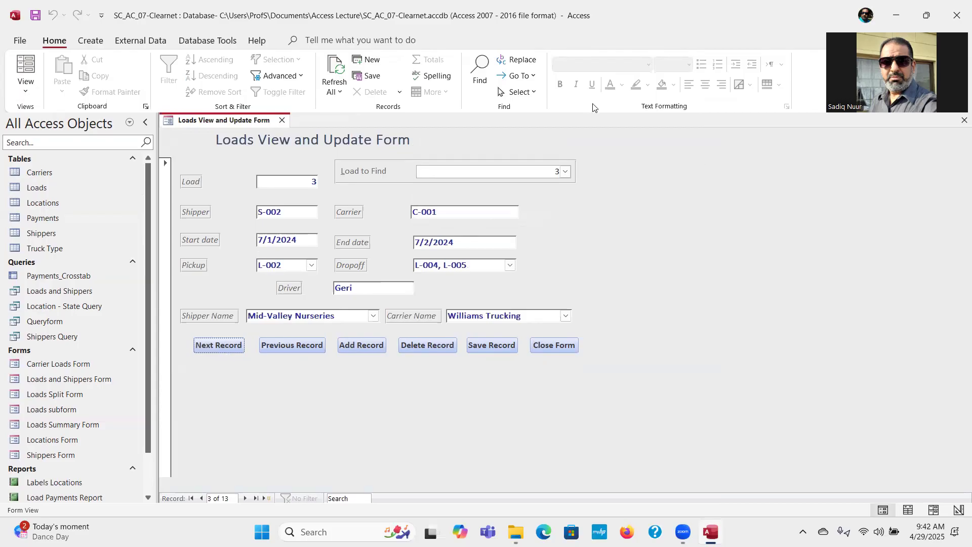
pyautogui.click(411, 101)
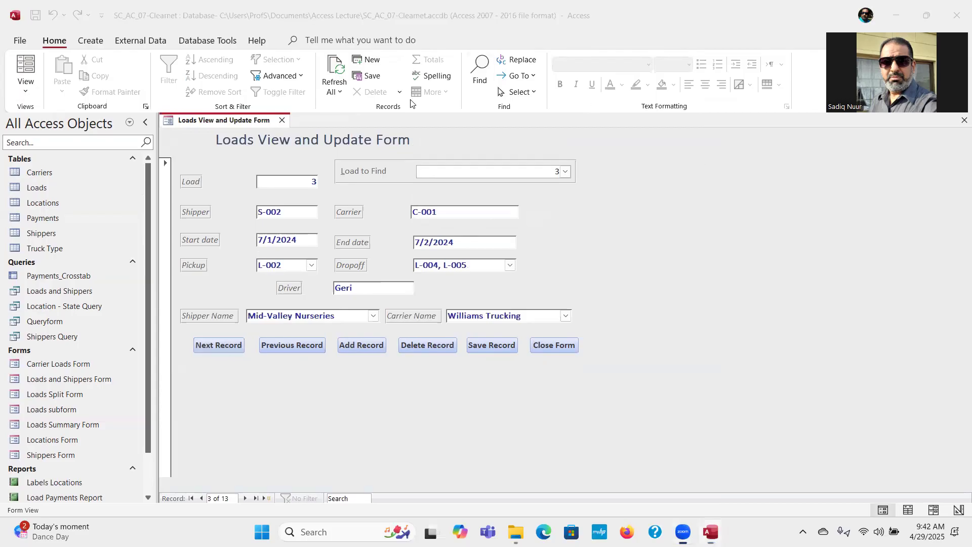
pyautogui.moveTo(579, 161)
pyautogui.mouseDown()
pyautogui.moveTo(547, 148)
pyautogui.moveTo(457, 147)
pyautogui.moveTo(410, 162)
pyautogui.moveTo(414, 184)
pyautogui.moveTo(570, 189)
pyautogui.moveTo(587, 175)
pyautogui.moveTo(580, 157)
pyautogui.mouseUp()
pyautogui.moveTo(300, 164)
pyautogui.mouseDown()
pyautogui.moveTo(241, 183)
pyautogui.moveTo(286, 201)
pyautogui.moveTo(329, 199)
pyautogui.moveTo(333, 171)
pyautogui.moveTo(298, 163)
pyautogui.mouseUp()
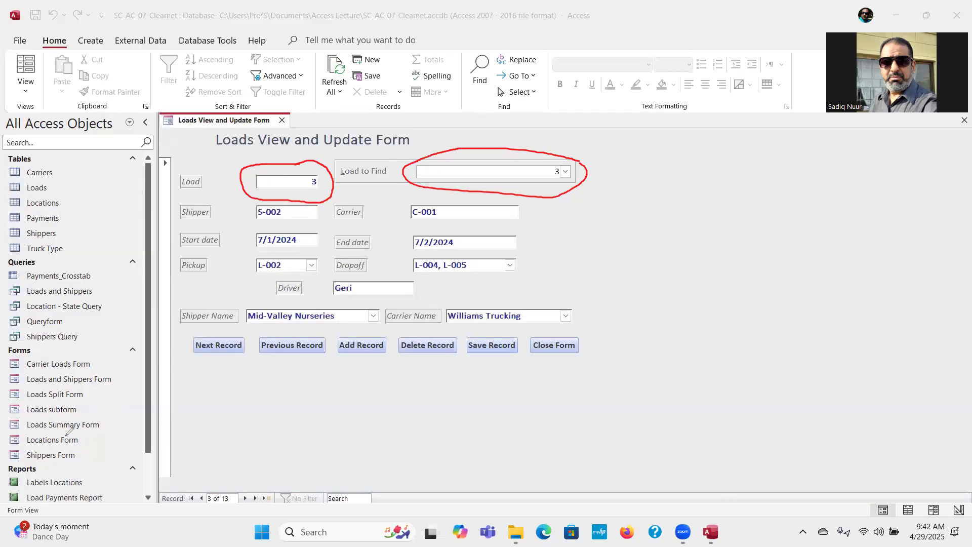
# Step forward four records and back three, comparing the Load to Find combo box with the Load field
pyautogui.click(232, 349)
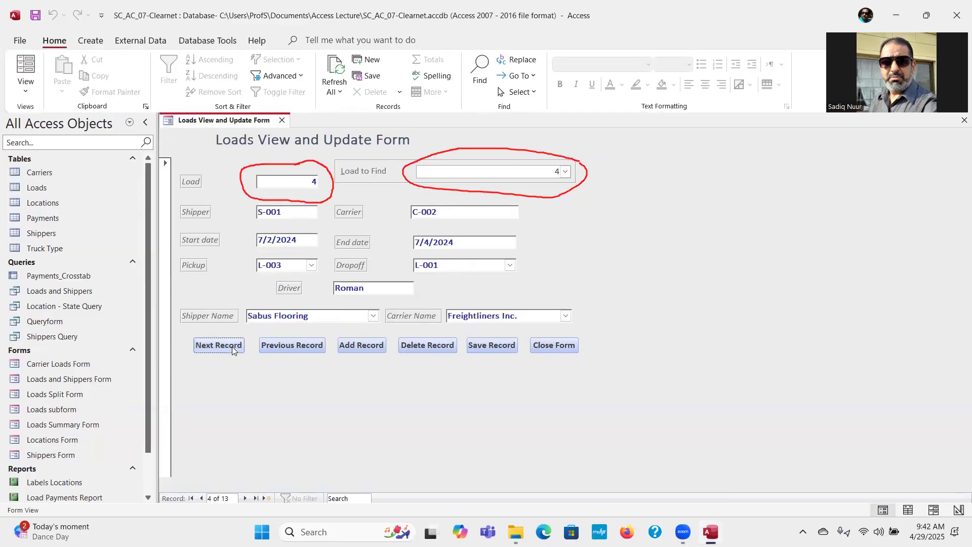
pyautogui.click(232, 348)
pyautogui.click(233, 348)
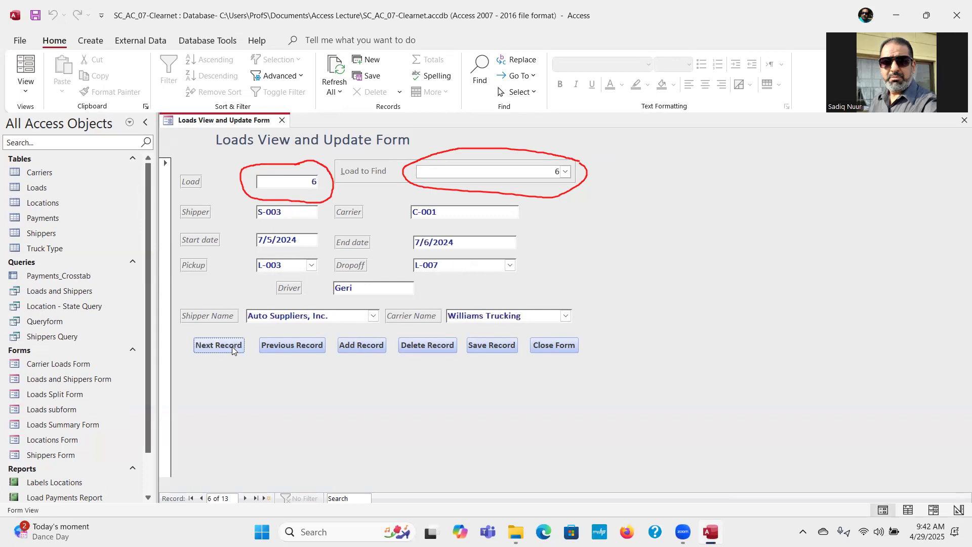
pyautogui.click(232, 348)
pyautogui.click(292, 345)
pyautogui.click(293, 345)
pyautogui.click(292, 344)
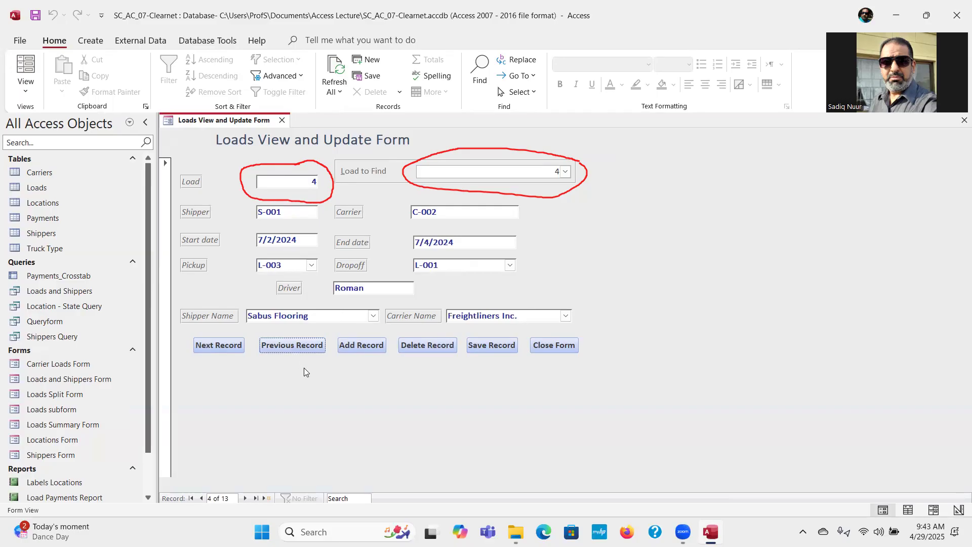
# Find load 14 with the Load to Find combo box, advance one record, and step back to load 9
pyautogui.click(565, 171)
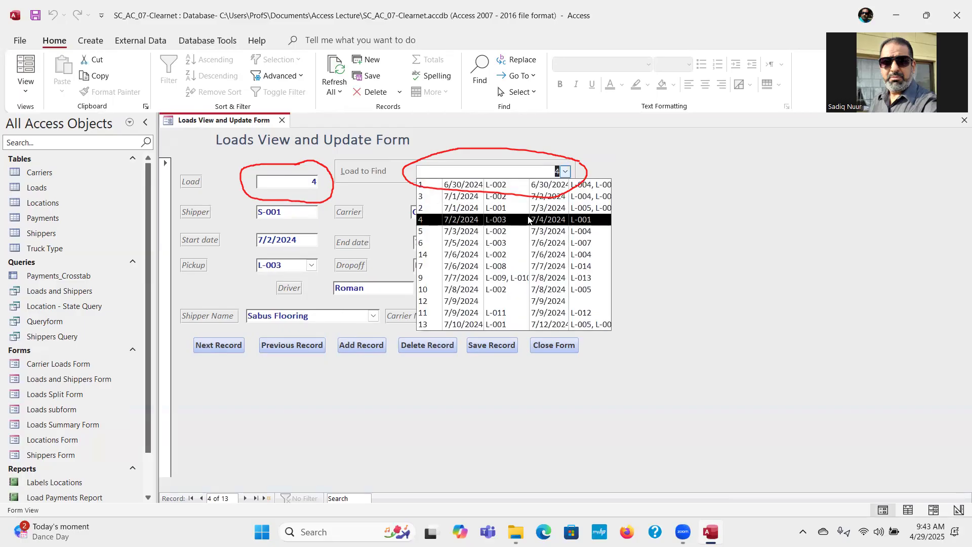
pyautogui.click(489, 258)
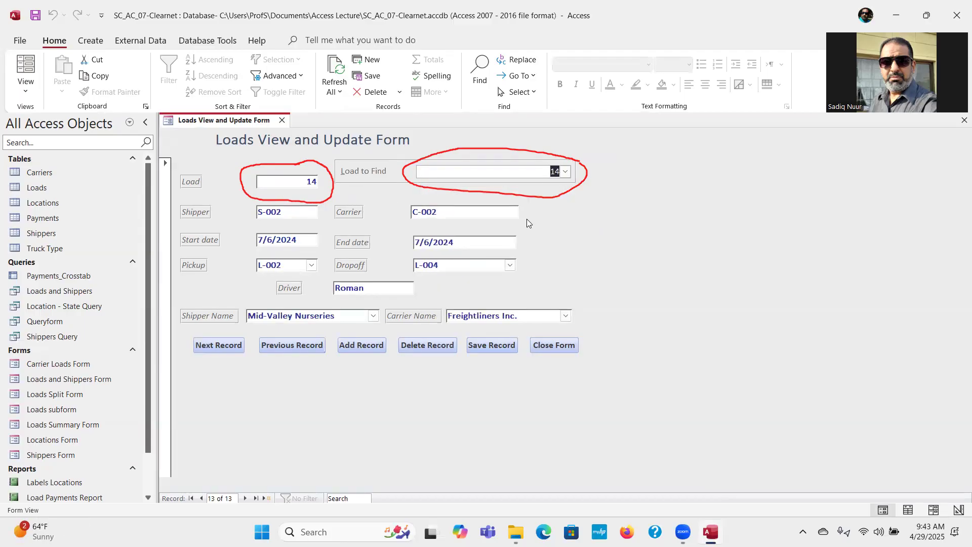
pyautogui.click(216, 346)
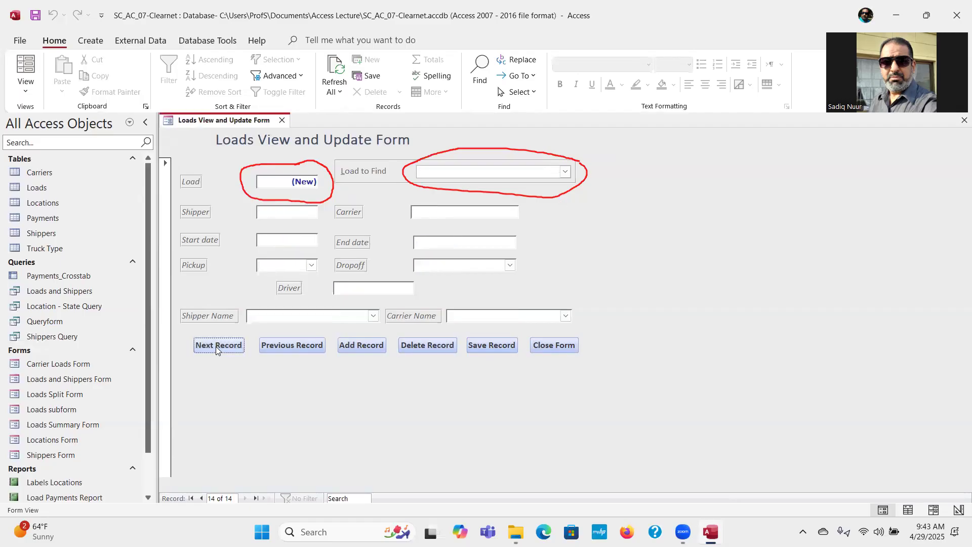
pyautogui.click(294, 348)
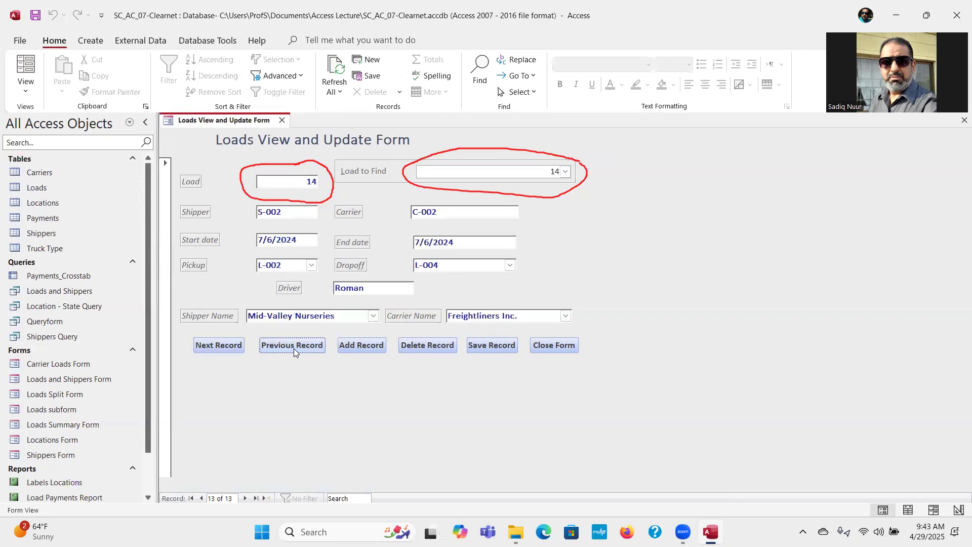
pyautogui.click(294, 348)
pyautogui.click(293, 349)
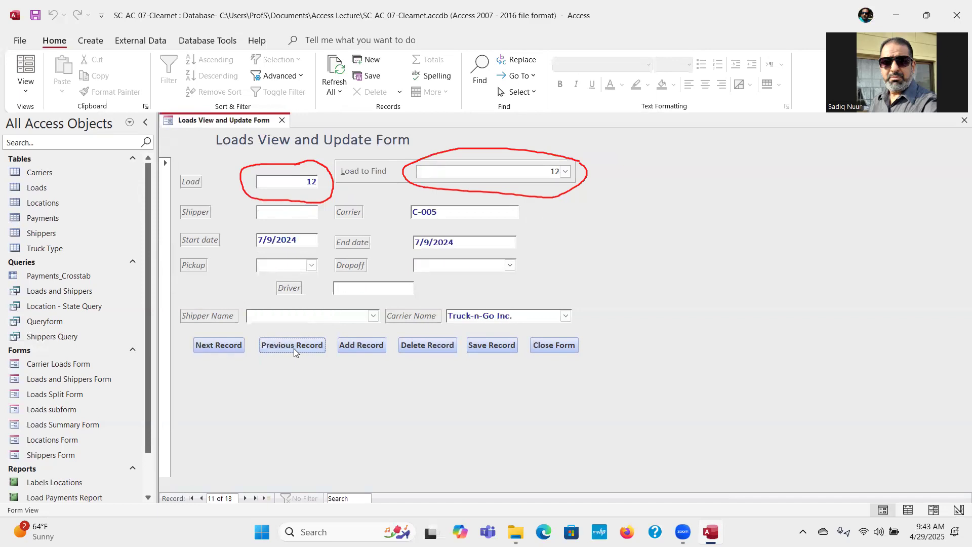
pyautogui.click(293, 348)
pyautogui.click(293, 348)
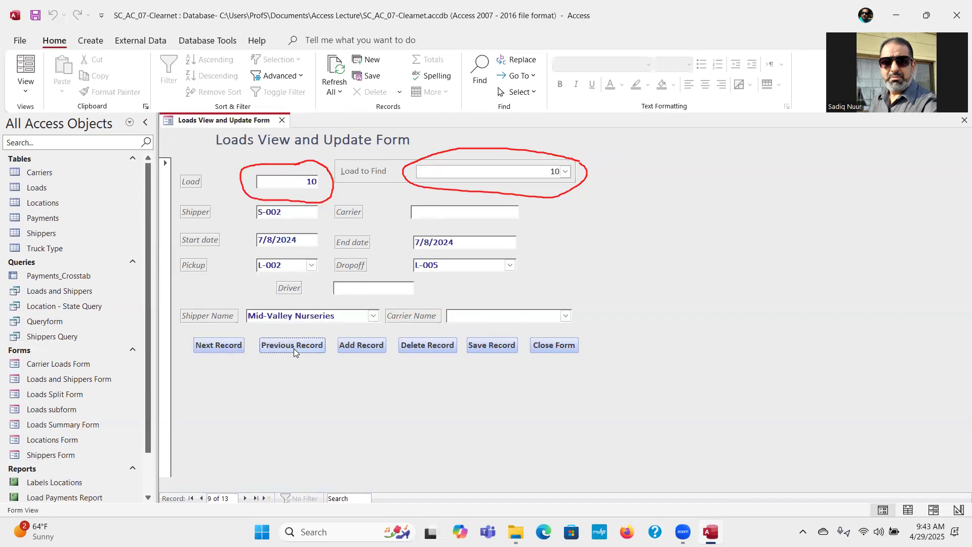
pyautogui.click(294, 348)
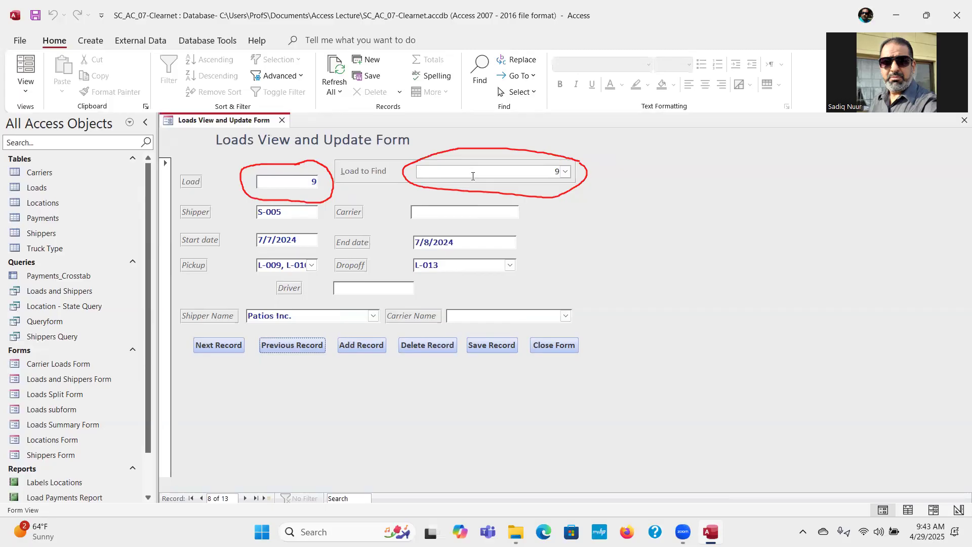
# Find load 4 with the Load to Find combo box
pyautogui.click(565, 172)
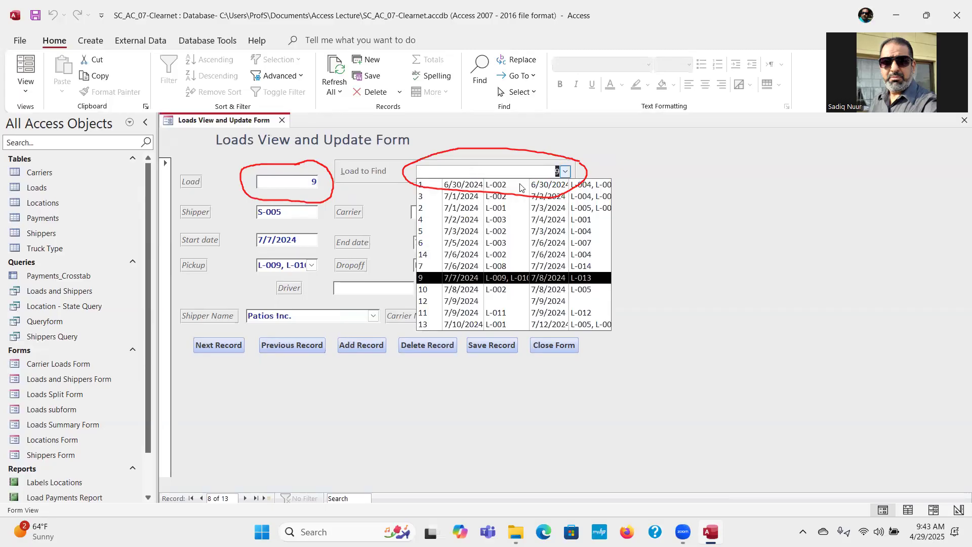
pyautogui.click(440, 219)
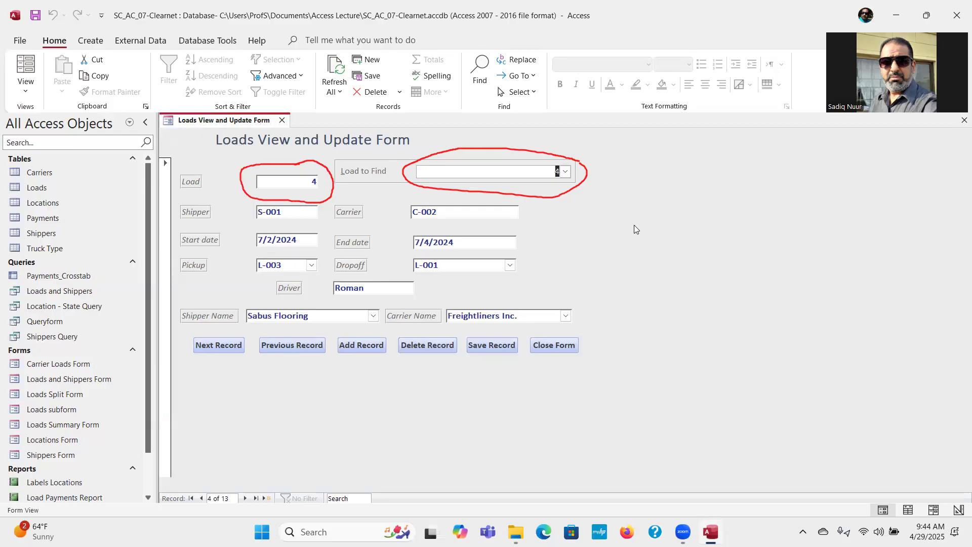
pyautogui.click(634, 225)
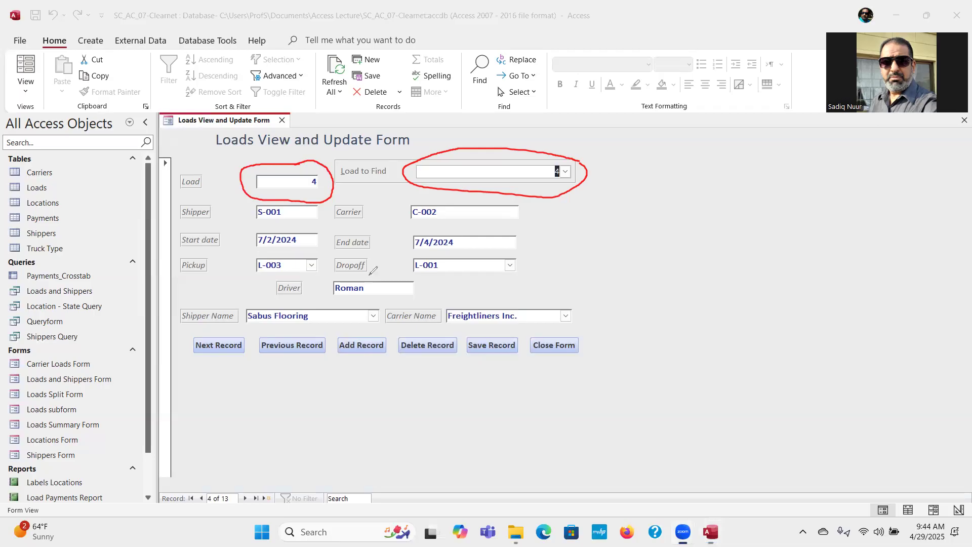
pyautogui.press('Escape')
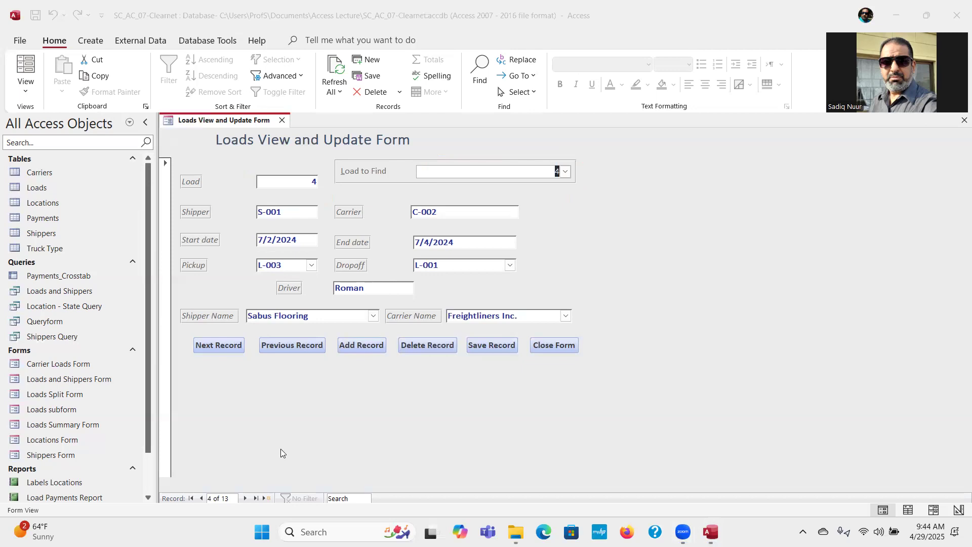
# Close the Loads View and Update Form, saving its design changes
pyautogui.click(282, 122)
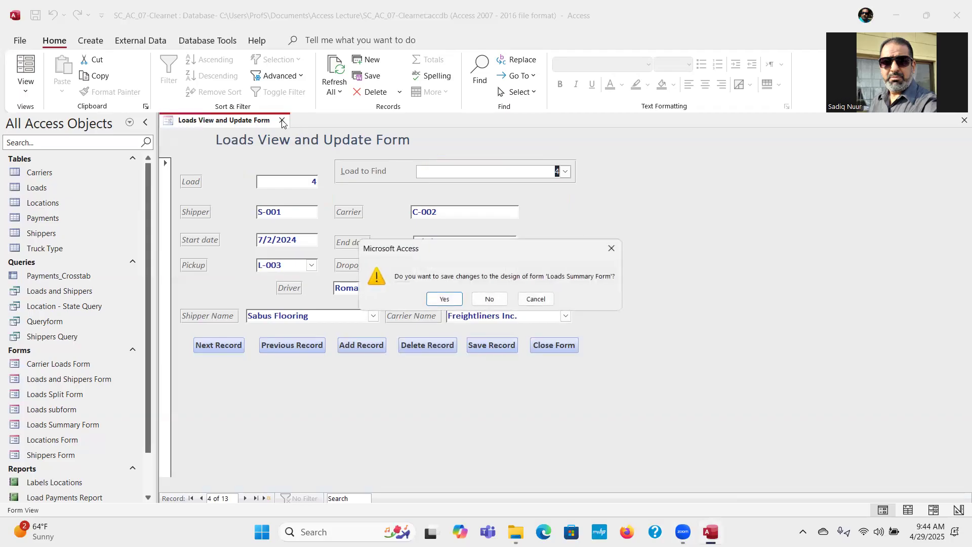
pyautogui.click(444, 300)
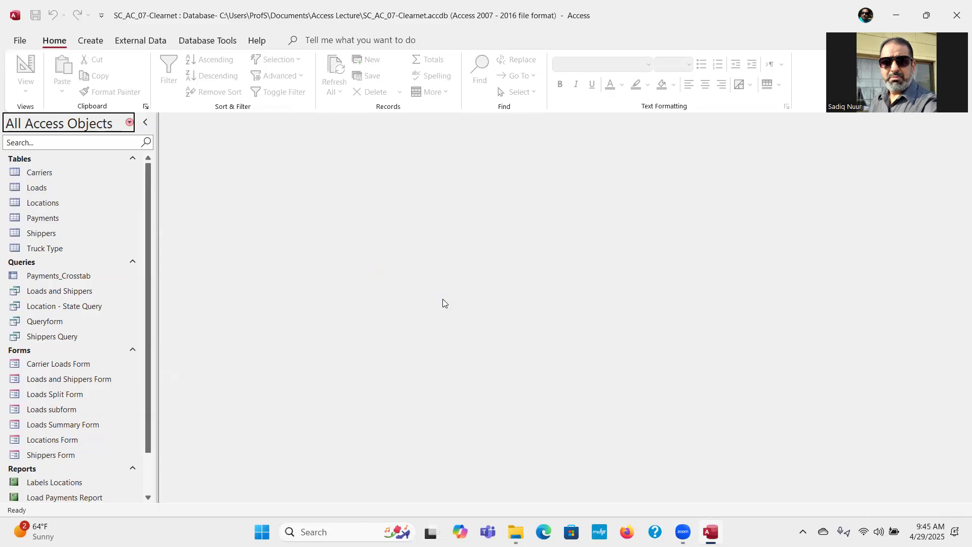
# Create a blank form in Design view and set its Record Source to the Shippers table
pyautogui.click(94, 44)
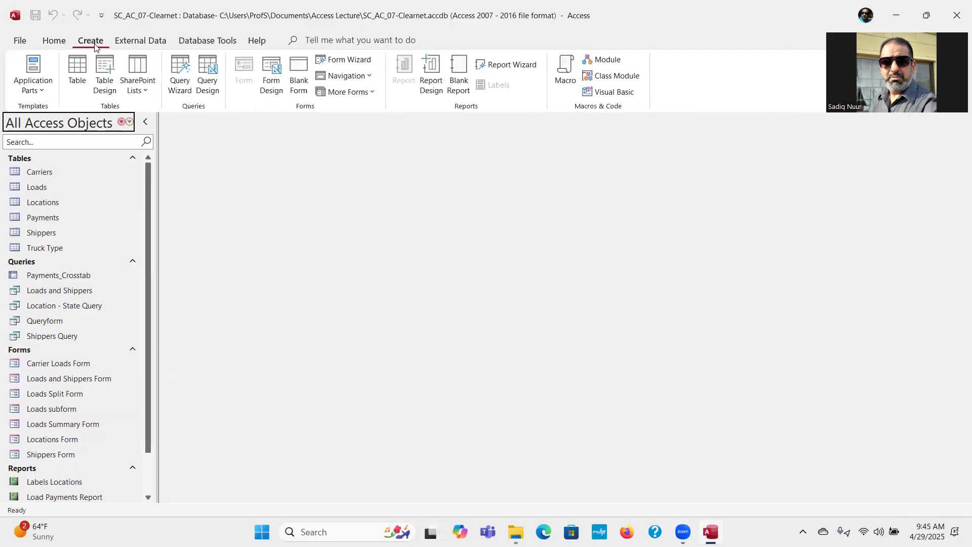
pyautogui.click(271, 89)
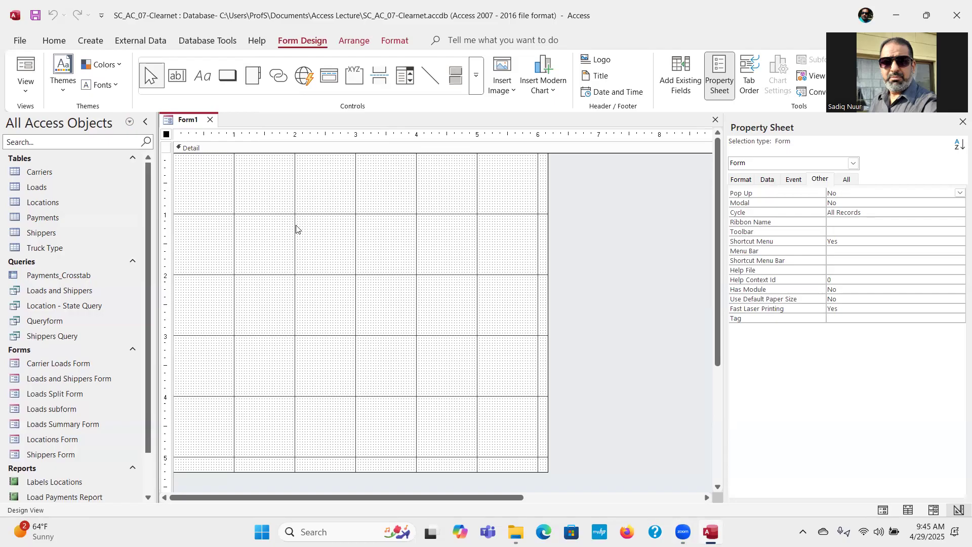
pyautogui.click(166, 133)
pyautogui.press('ctrl')
pyautogui.press('ctrl')
pyautogui.click(846, 178)
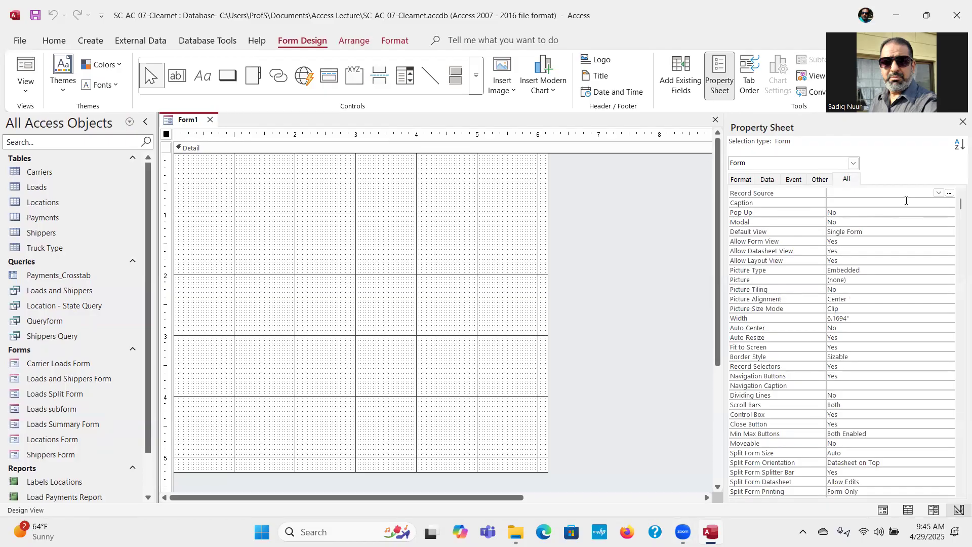
pyautogui.click(938, 195)
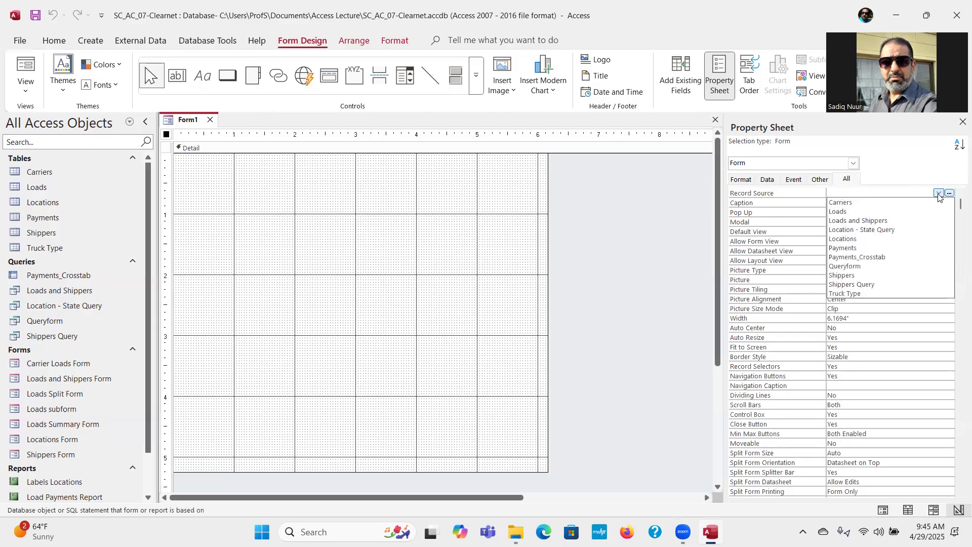
pyautogui.click(900, 275)
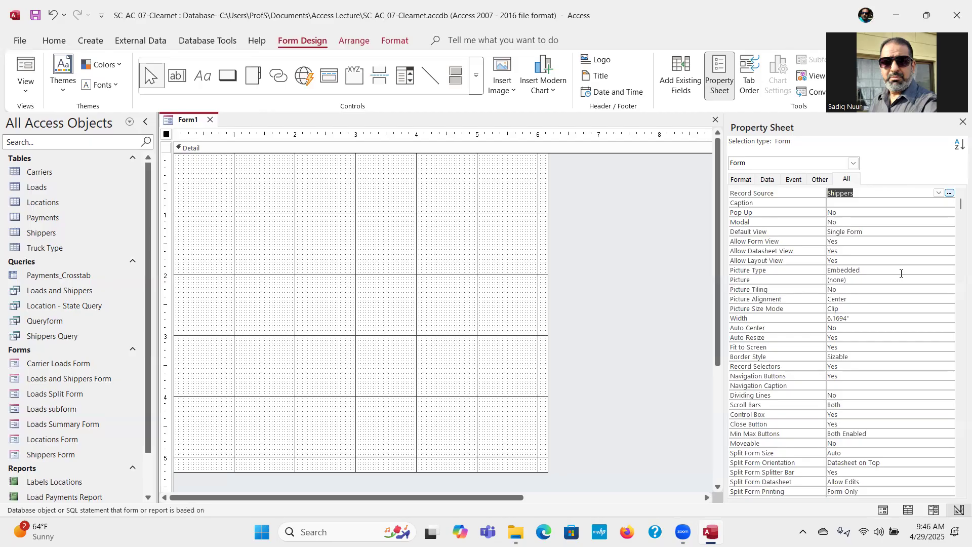
pyautogui.click(961, 123)
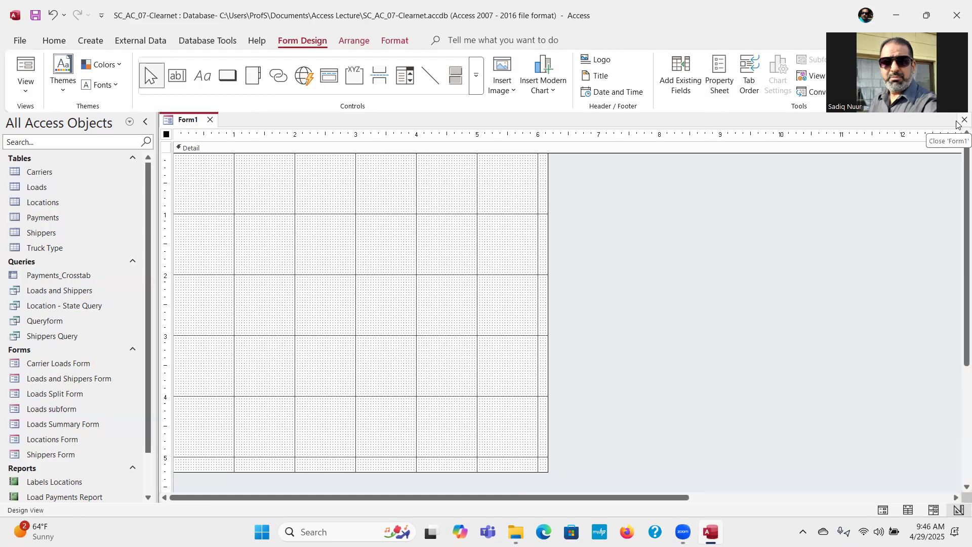
# Add the Shipper ID field near the top of the Detail section and change its label to "Shipper Identification"
pyautogui.click(681, 71)
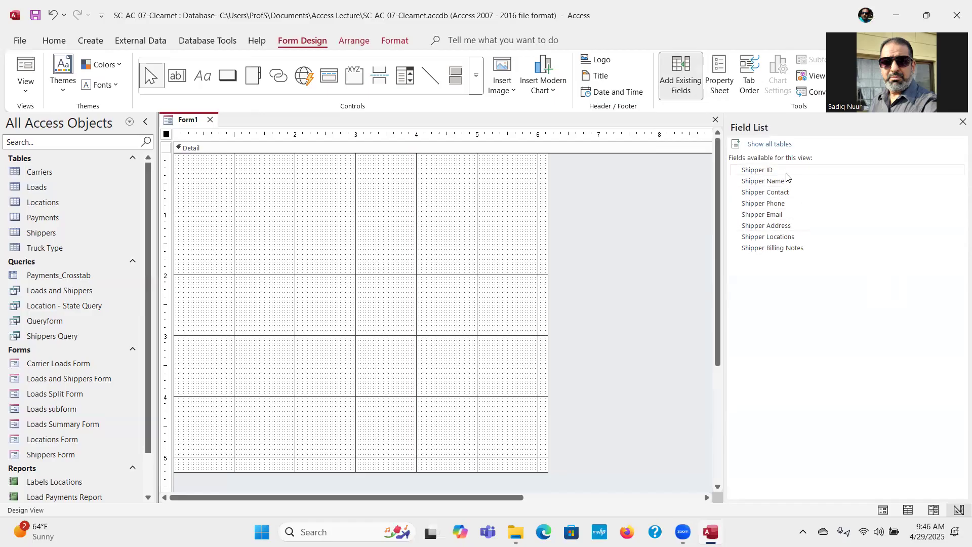
pyautogui.moveTo(762, 172); pyautogui.dragTo(275, 162)
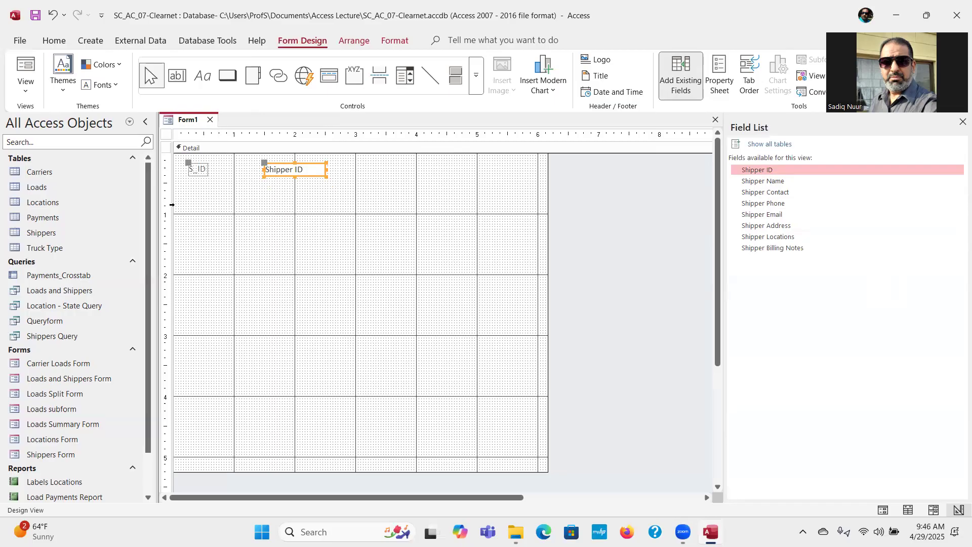
pyautogui.doubleClick(197, 172)
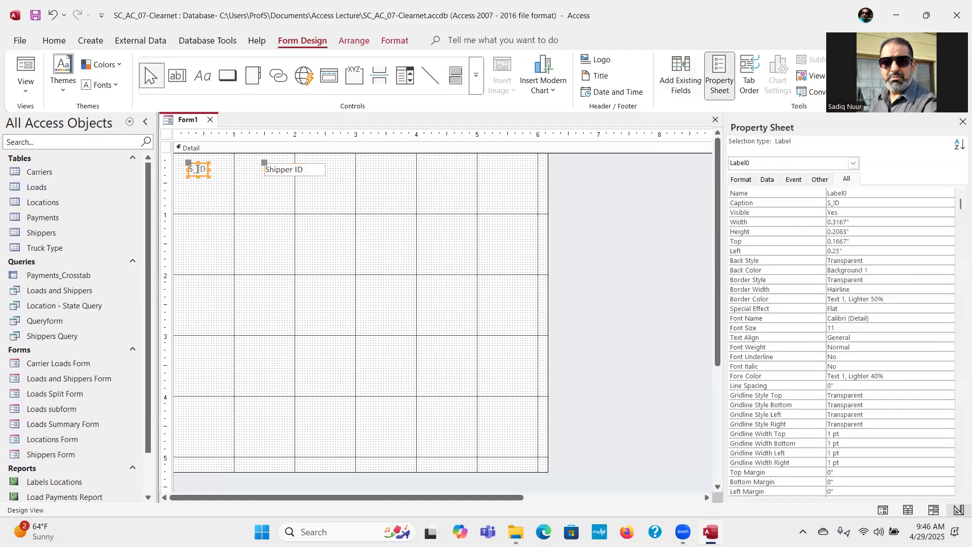
pyautogui.moveTo(192, 171); pyautogui.dragTo(211, 175)
pyautogui.press('BackSpace')
pyautogui.write('hipper')
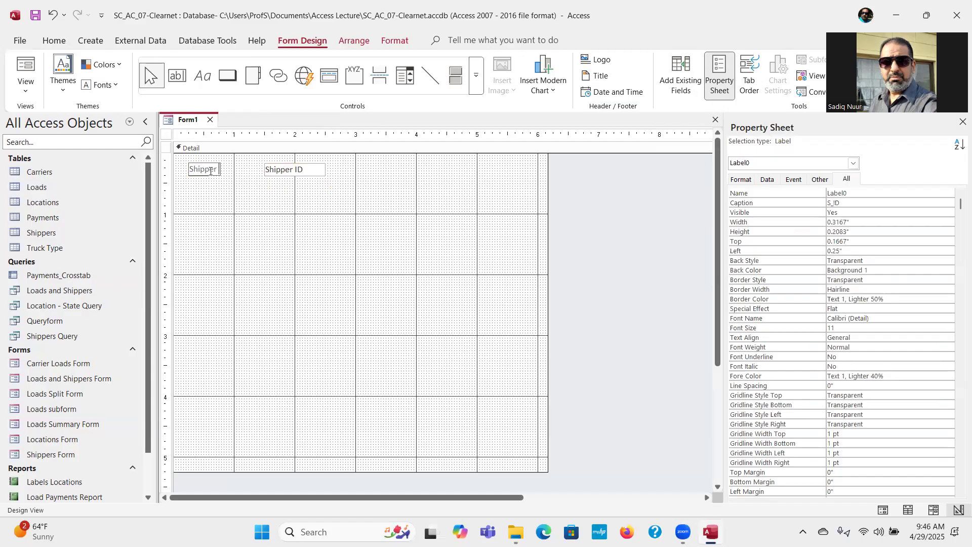
pyautogui.write(' Identification')
pyautogui.click(278, 238)
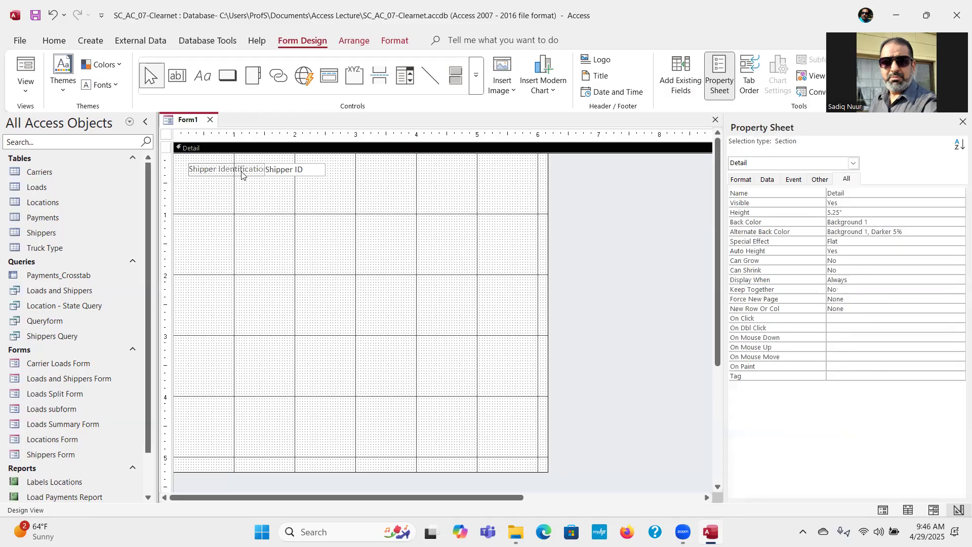
# Move the Shipper ID text box right, to about the 1.75-inch mark, so it clears its label
pyautogui.click(289, 173)
pyautogui.moveTo(267, 162); pyautogui.dragTo(281, 162)
pyautogui.click(275, 197)
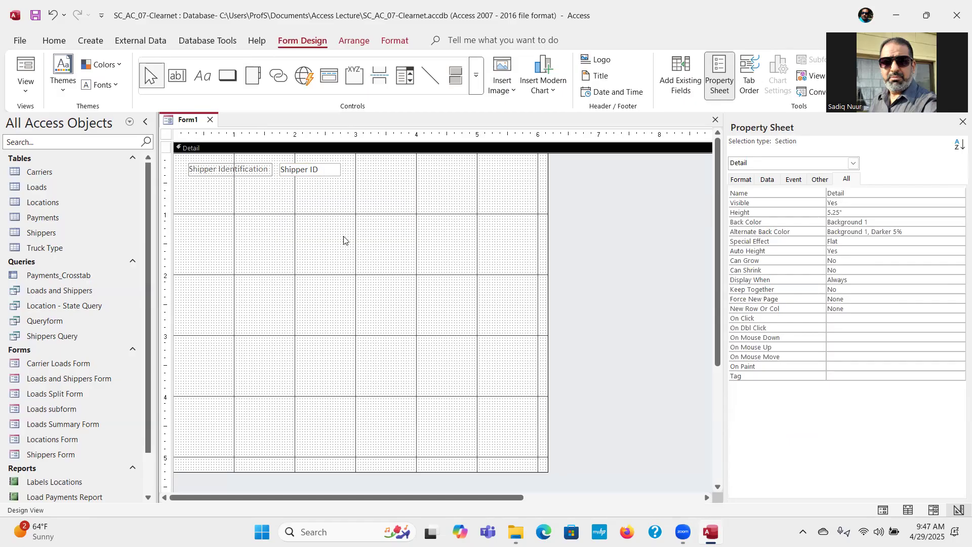
pyautogui.click(658, 62)
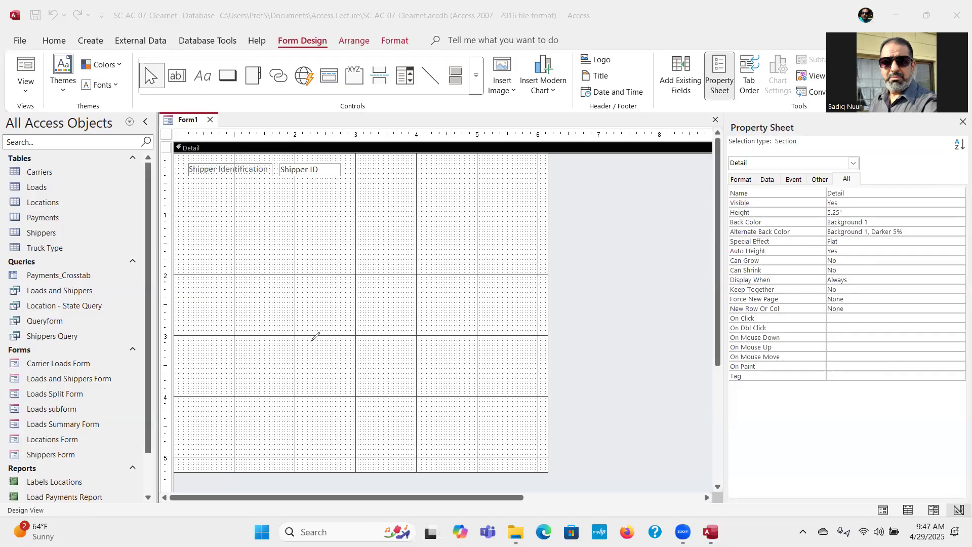
pyautogui.moveTo(295, 289)
pyautogui.mouseDown()
pyautogui.moveTo(269, 318)
pyautogui.moveTo(315, 323)
pyautogui.moveTo(335, 298)
pyautogui.moveTo(333, 310)
pyautogui.moveTo(324, 296)
pyautogui.moveTo(351, 281)
pyautogui.moveTo(356, 291)
pyautogui.mouseUp()
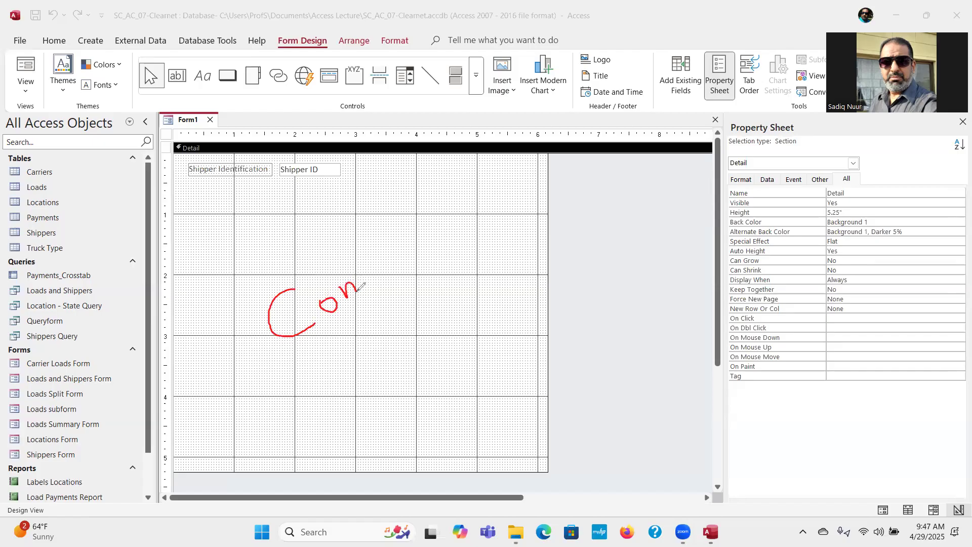
pyautogui.moveTo(374, 256)
pyautogui.mouseDown()
pyautogui.moveTo(360, 263)
pyautogui.moveTo(380, 271)
pyautogui.moveTo(398, 247)
pyautogui.moveTo(410, 253)
pyautogui.moveTo(403, 215)
pyautogui.moveTo(427, 246)
pyautogui.moveTo(422, 234)
pyautogui.moveTo(463, 223)
pyautogui.moveTo(471, 206)
pyautogui.moveTo(499, 193)
pyautogui.moveTo(489, 189)
pyautogui.moveTo(507, 192)
pyautogui.moveTo(521, 168)
pyautogui.moveTo(507, 174)
pyautogui.moveTo(541, 153)
pyautogui.moveTo(547, 172)
pyautogui.mouseUp()
pyautogui.click(500, 173)
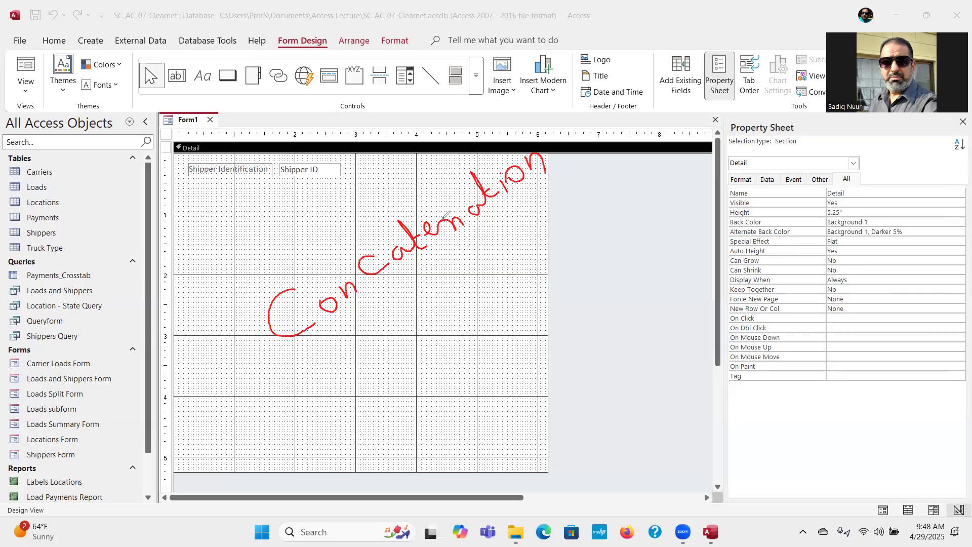
pyautogui.click(44, 329)
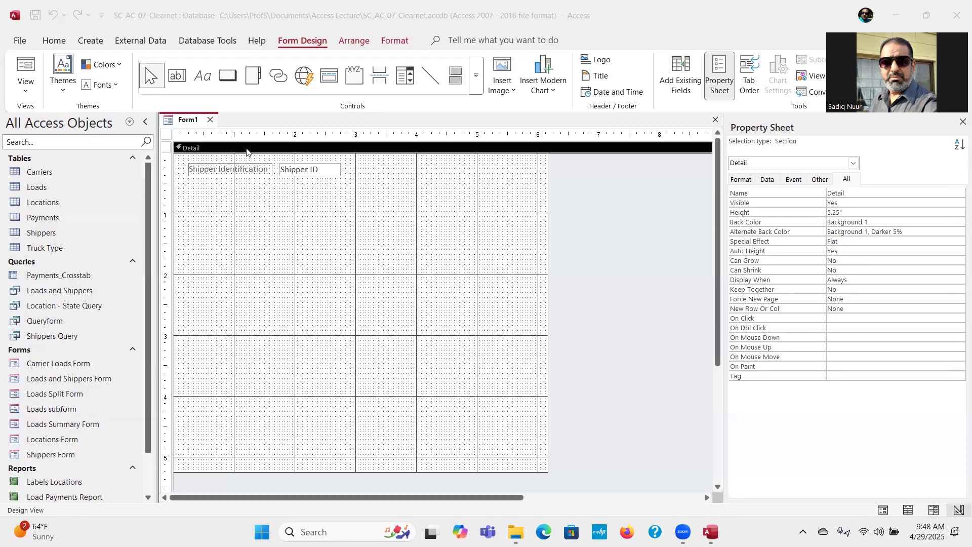
# Add an unbound text box about 2.4 inches wide to the right of the Shipper ID text box
pyautogui.click(181, 77)
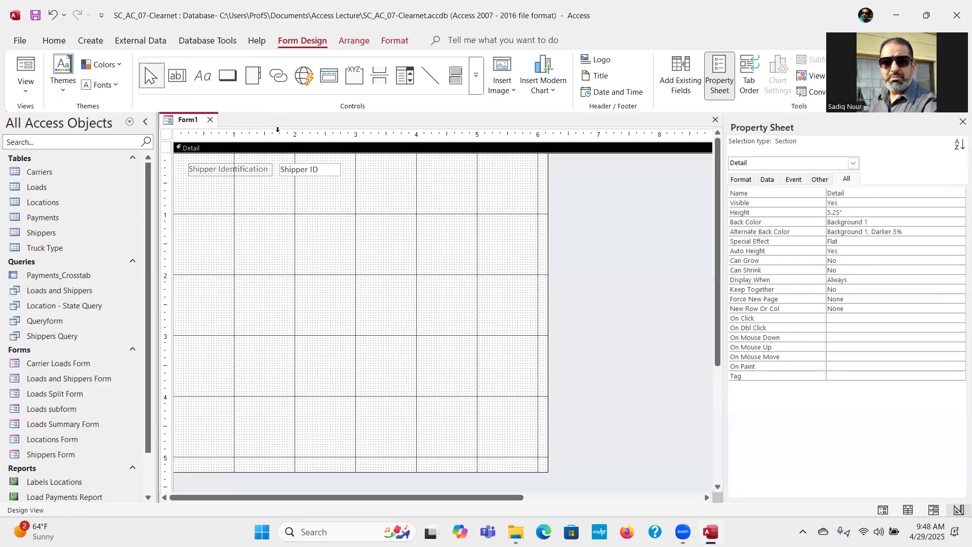
pyautogui.click(361, 242)
pyautogui.click(182, 79)
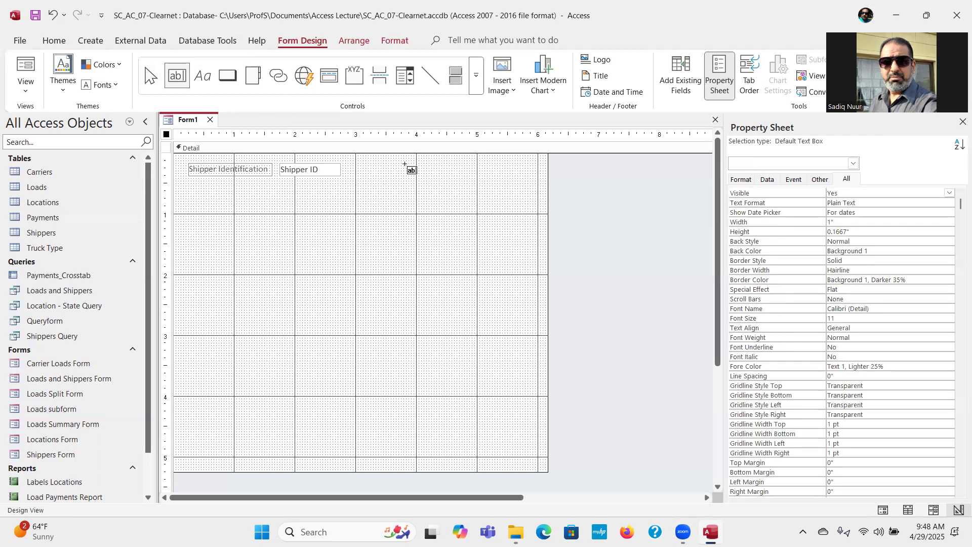
pyautogui.moveTo(398, 163); pyautogui.dragTo(543, 178)
pyautogui.click(396, 257)
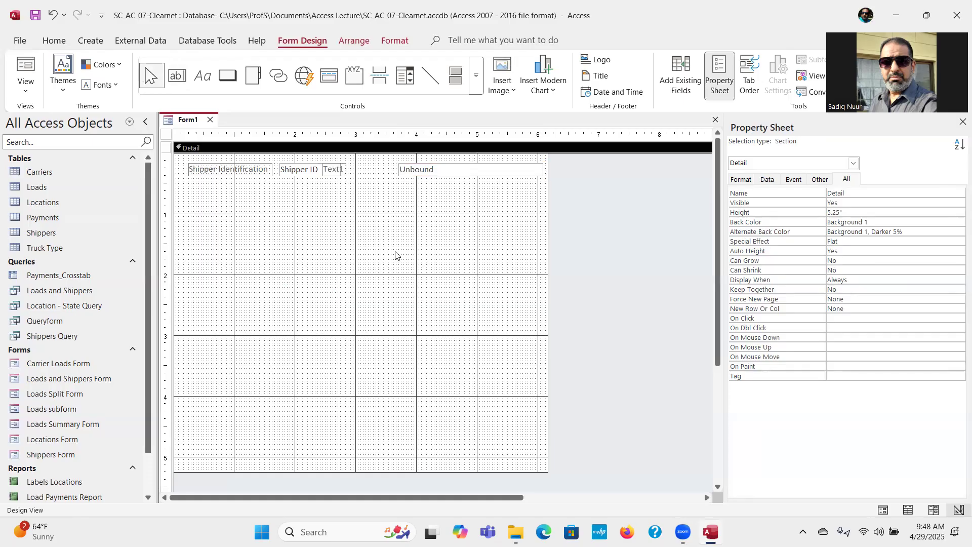
# Delete the unbound text box's attached label and extend the box's left edge to about the 3.1-inch mark
pyautogui.click(334, 171)
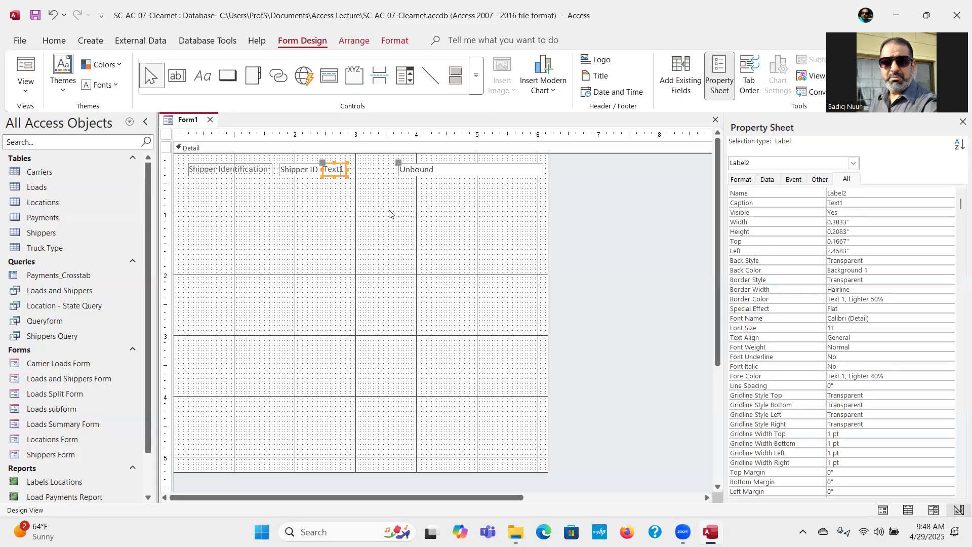
pyautogui.press('Delete')
pyautogui.click(421, 171)
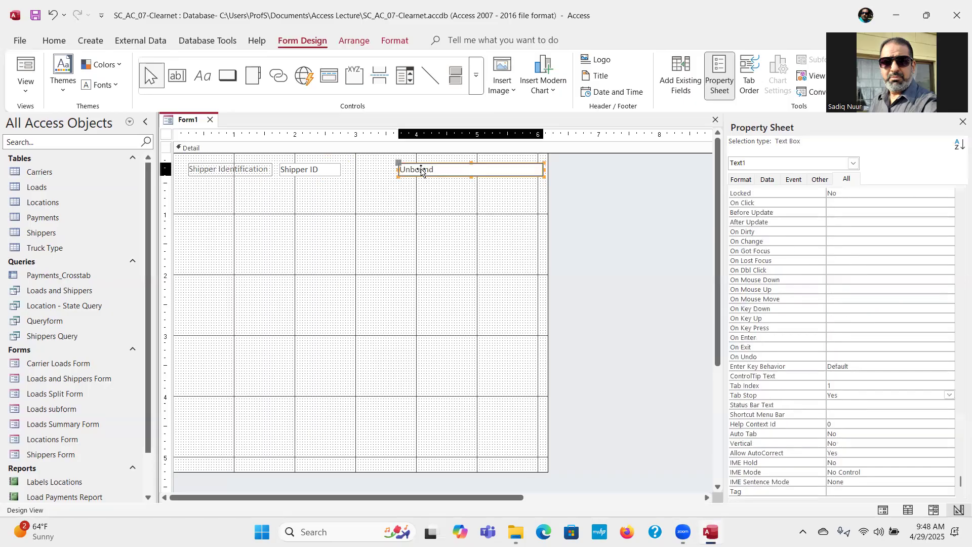
pyautogui.moveTo(399, 167); pyautogui.dragTo(362, 166)
# Enter the expression =[Shipper Name] & ':' & ' ' & [Shipper Contact] in the unbound text box
pyautogui.click(450, 170)
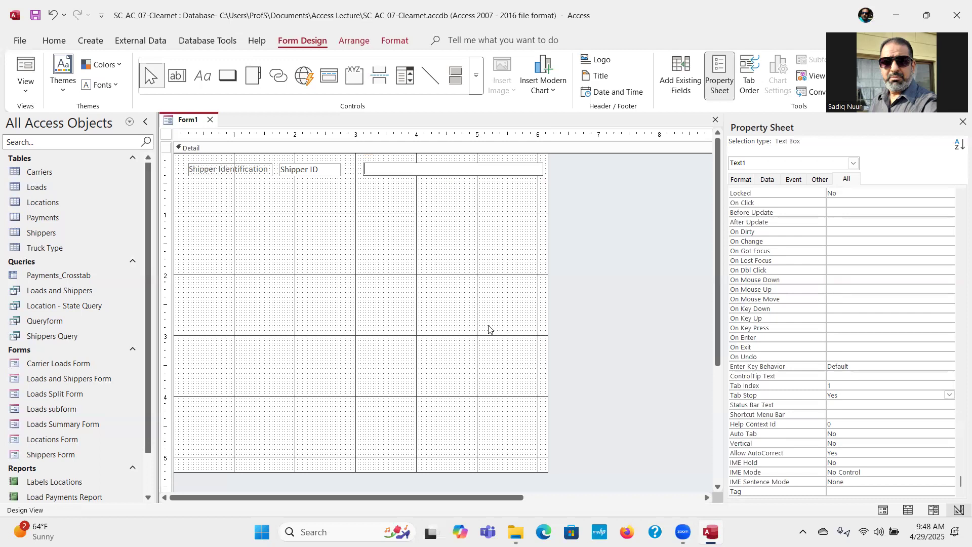
pyautogui.write('=[Shipper Name] &')
pyautogui.write('"')
pyautogui.press('BackSpace')
pyautogui.write("'")
pyautogui.write(';')
pyautogui.write(':')
pyautogui.write("'")
pyautogui.click(465, 167)
pyautogui.write('&')
pyautogui.write("'")
pyautogui.write('&')
pyautogui.write('[')
pyautogui.write('Shippe')
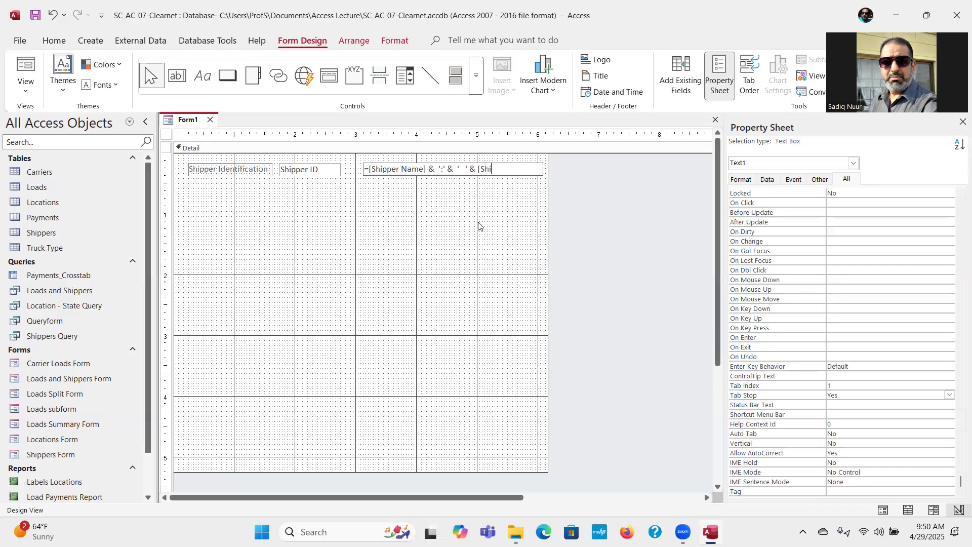
pyautogui.write('r Contact]')
pyautogui.press('ctrl')
# Save the form as Shipper Payments Form
pyautogui.click(36, 18)
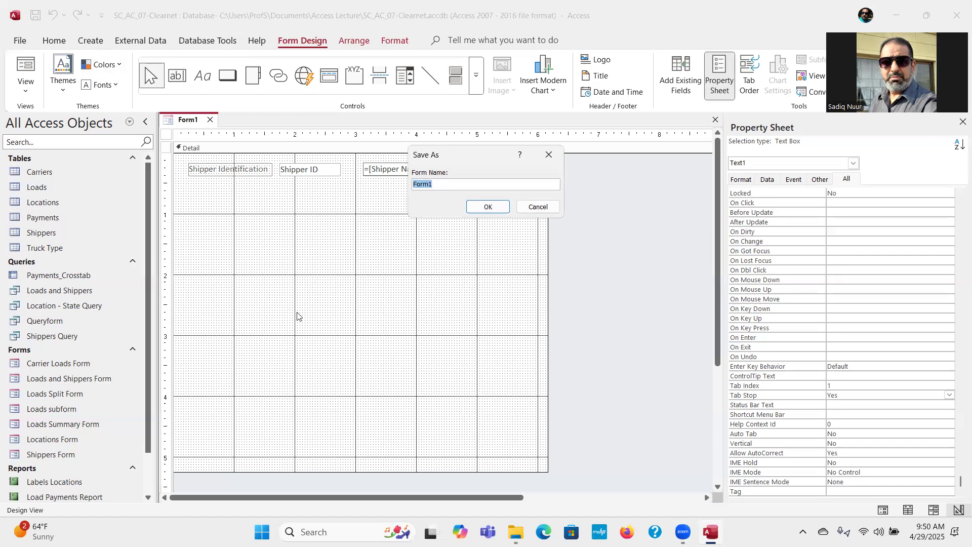
pyautogui.write('Shipper Payments Form')
pyautogui.click(488, 209)
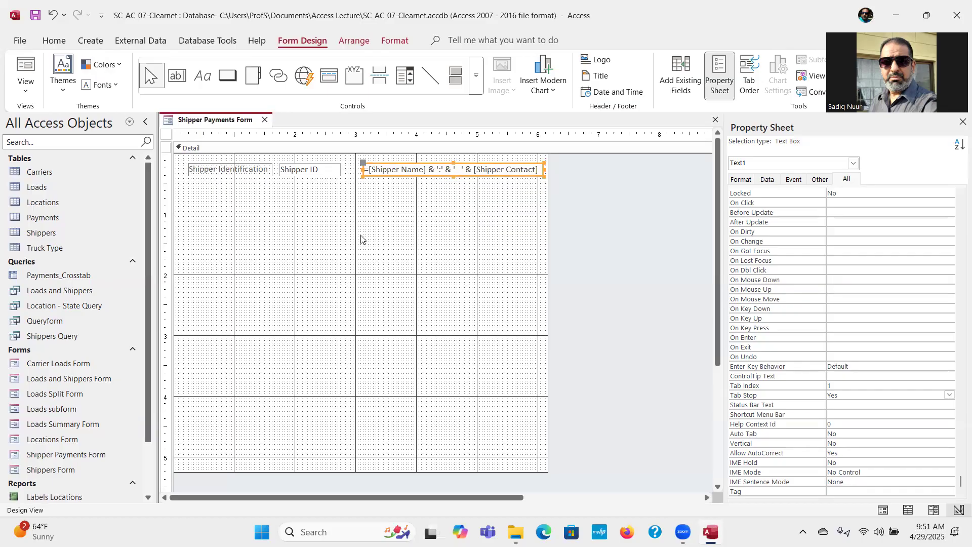
# Check the concatenated shipper name and contact in Form view, and return to Design view
pyautogui.click(27, 69)
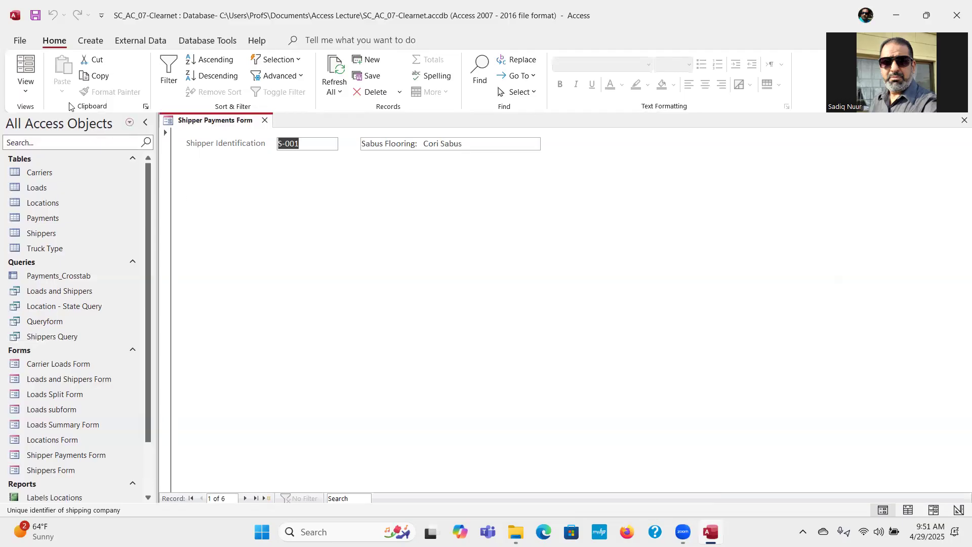
pyautogui.click(28, 97)
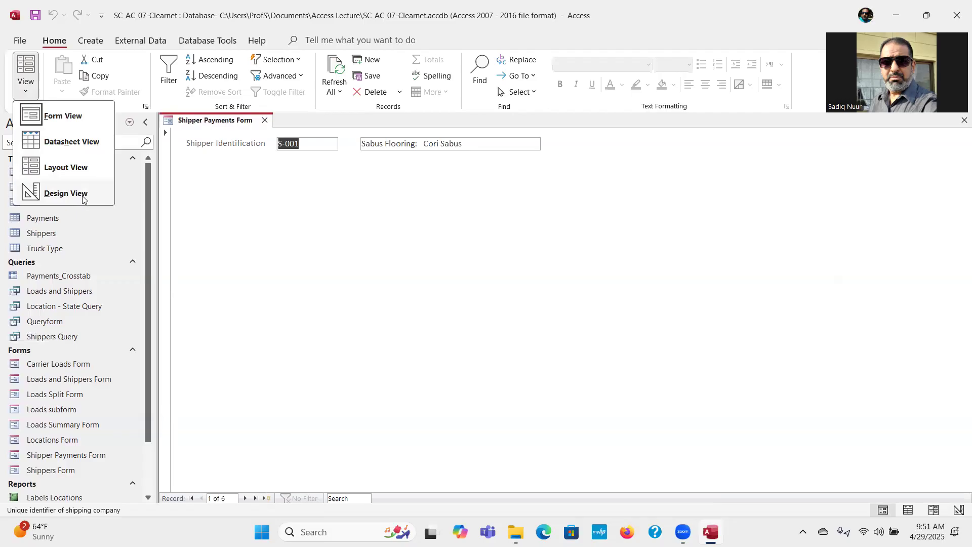
pyautogui.click(66, 194)
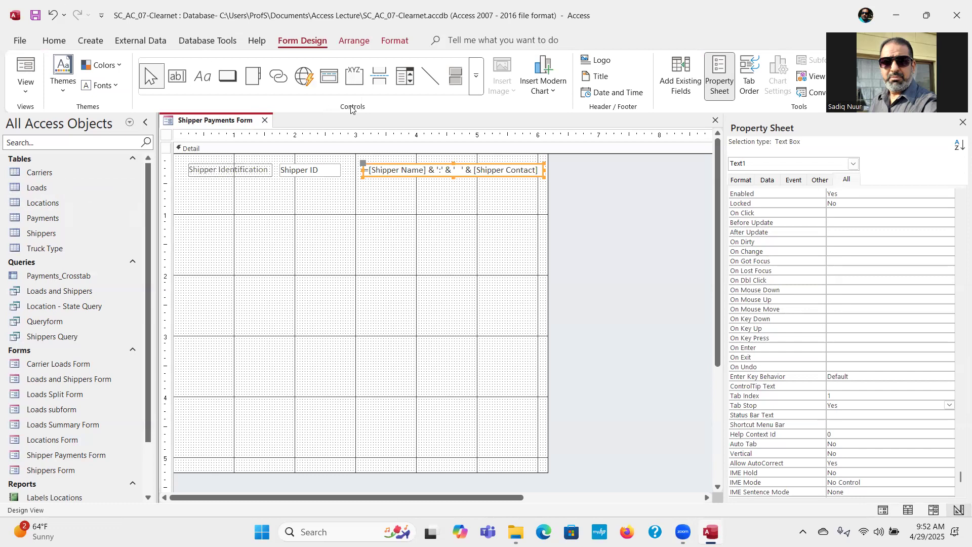
# Draw a tab control about 5.1 inches wide and 2.7 inches high below the Shipper ID row
pyautogui.click(252, 77)
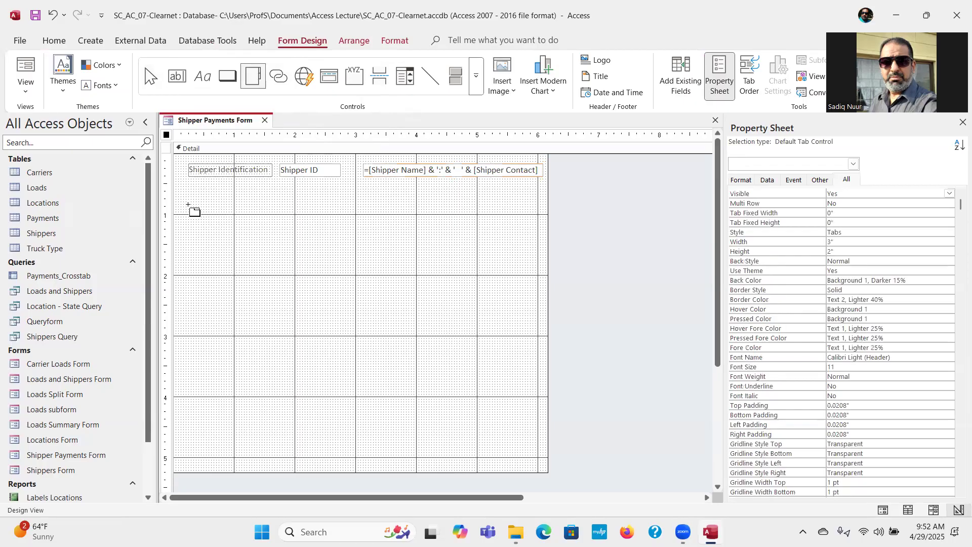
pyautogui.moveTo(188, 205); pyautogui.dragTo(499, 371)
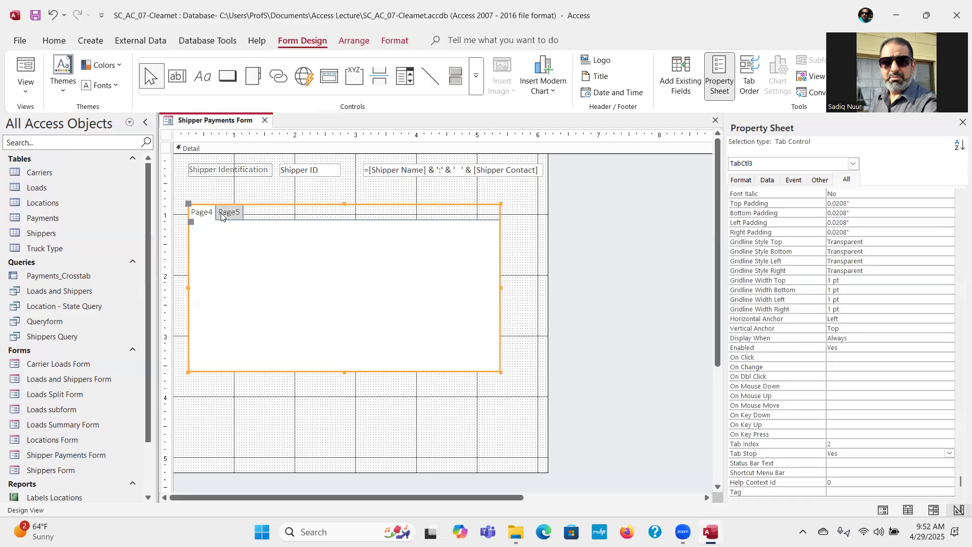
pyautogui.click(235, 212)
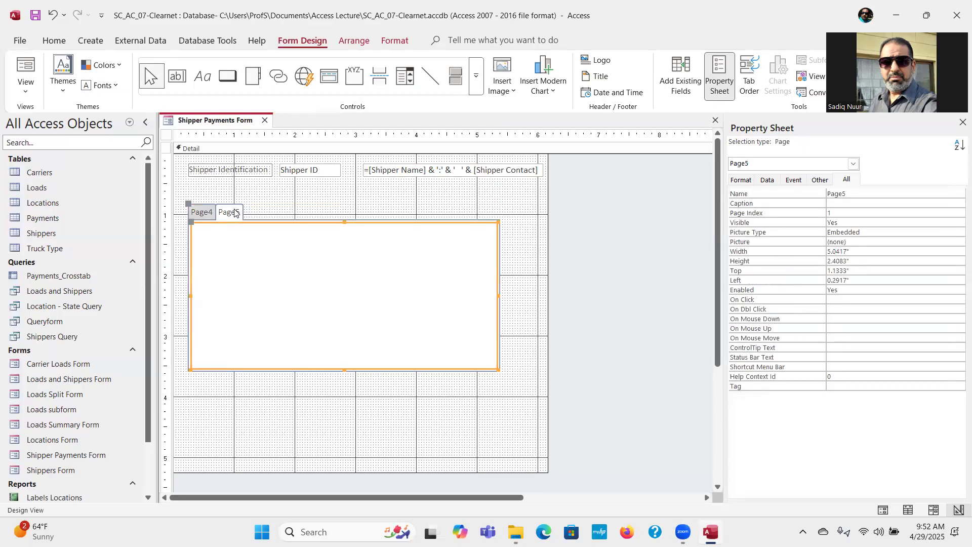
# Set the caption of the tab control's first page to Datasheet
pyautogui.click(201, 214)
pyautogui.click(855, 195)
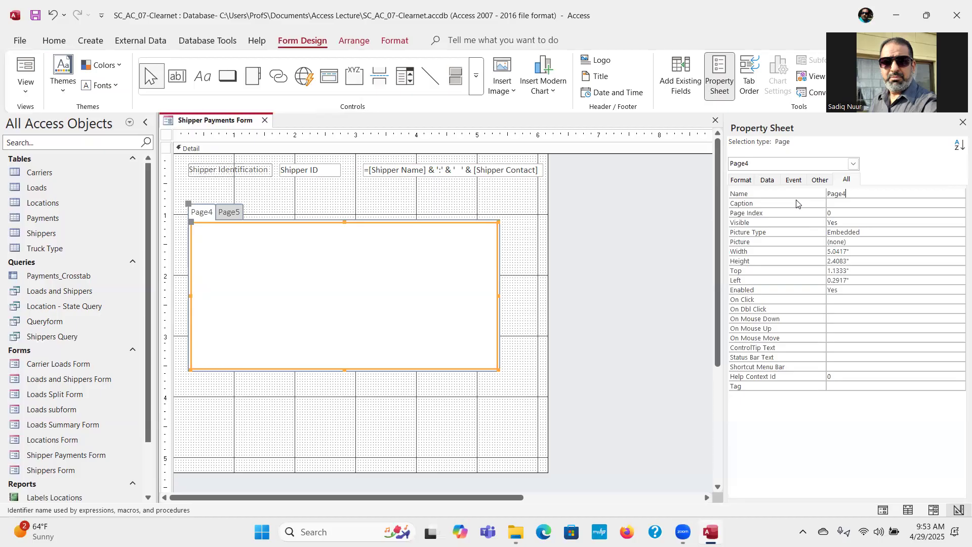
pyautogui.click(837, 202)
pyautogui.write('Date')
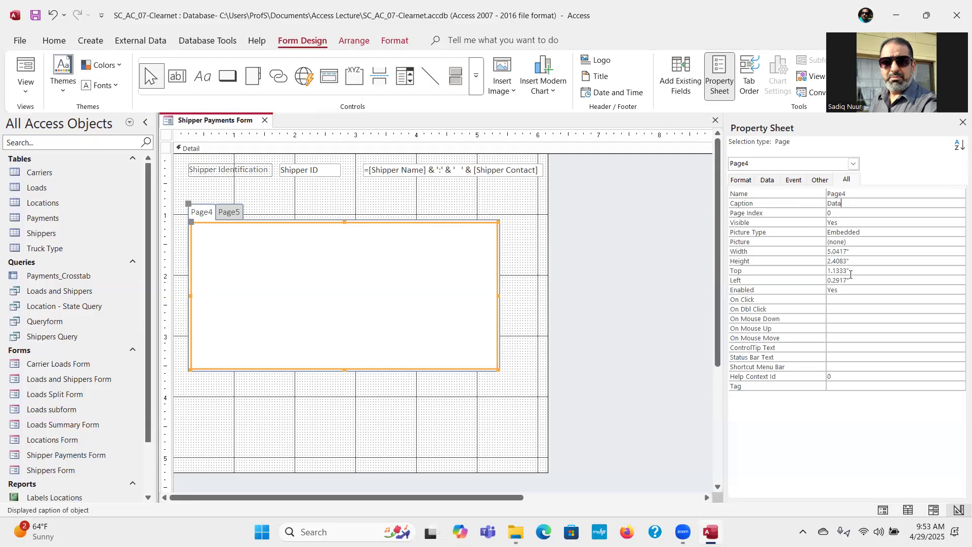
pyautogui.write('sheet')
pyautogui.press('Return')
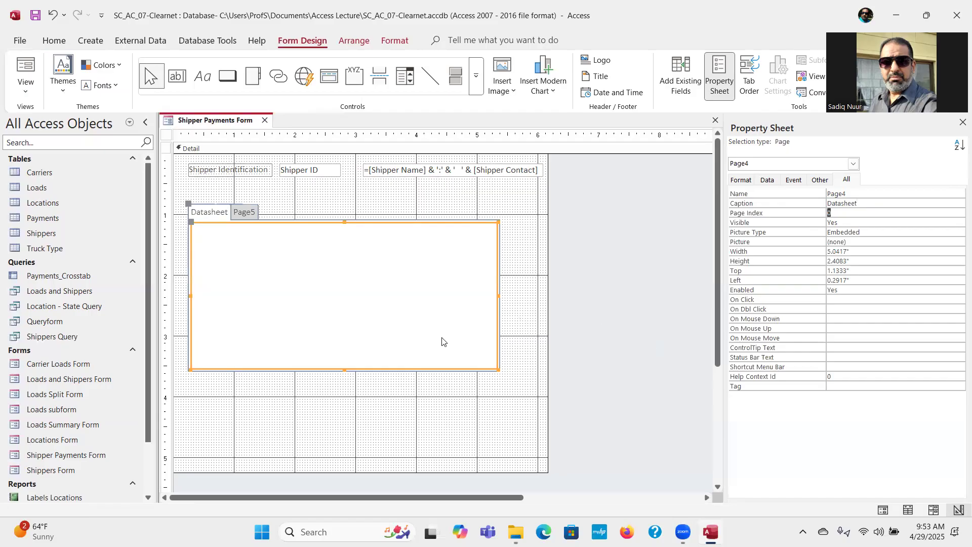
# Set the caption of the tab control's second page to Charts
pyautogui.click(246, 214)
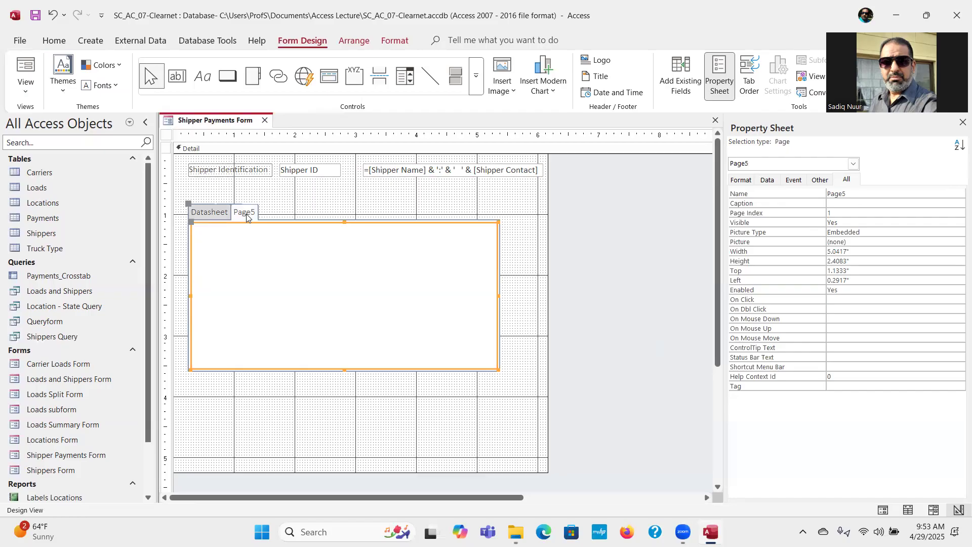
pyautogui.click(850, 204)
pyautogui.write('Charts')
pyautogui.press('Return')
# Enlarge the tab control so its Datasheet page is about 5.5 inches wide and 2.8 inches high
pyautogui.click(211, 213)
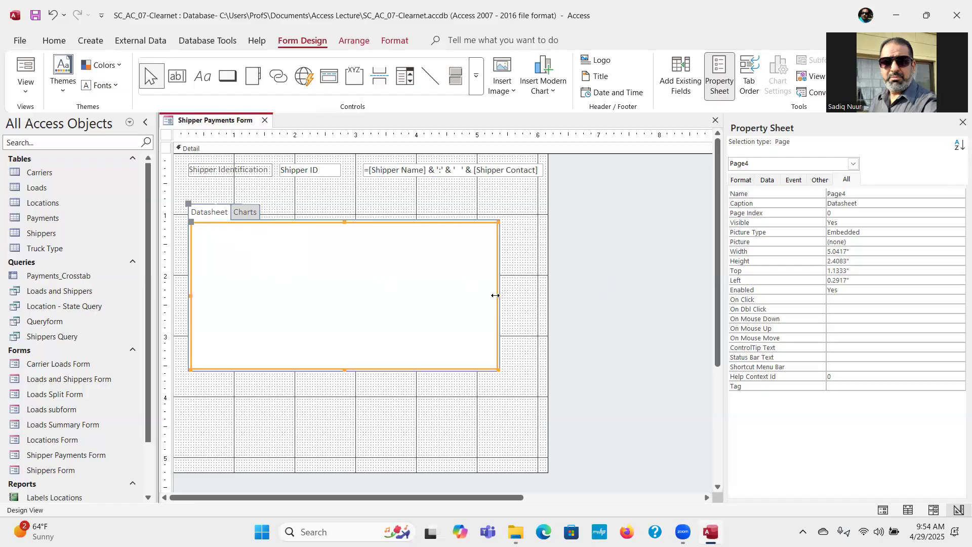
pyautogui.moveTo(495, 295); pyautogui.dragTo(527, 295)
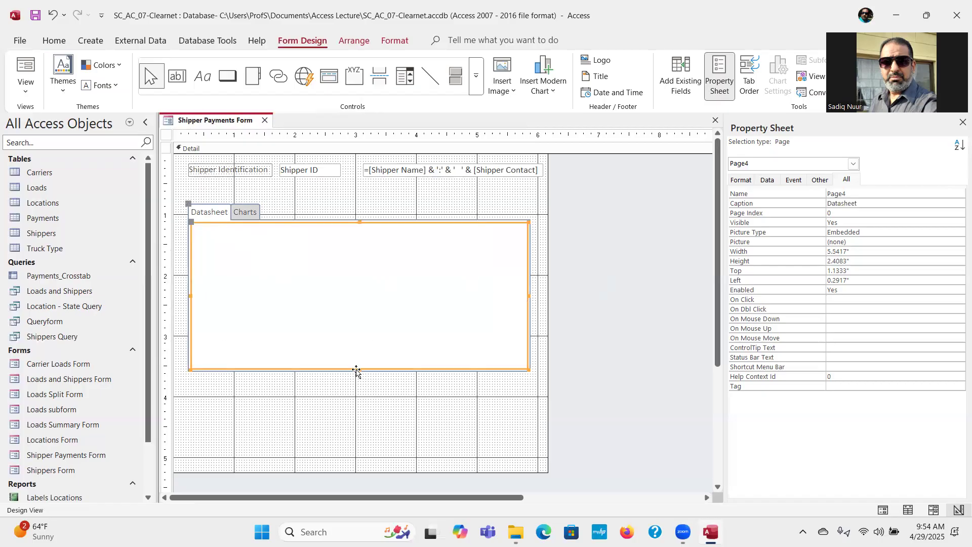
pyautogui.moveTo(358, 370); pyautogui.dragTo(357, 393)
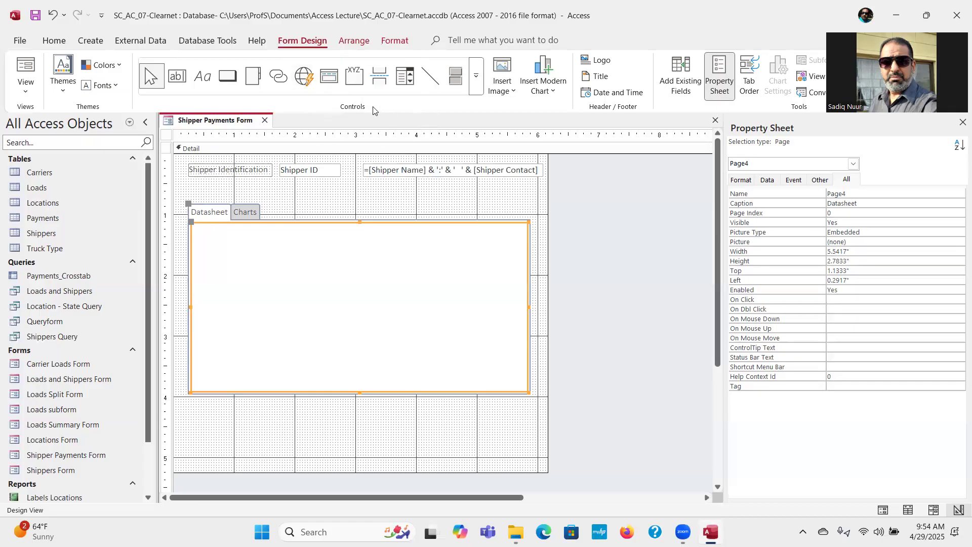
# Draw a subform control about 5.0 inches wide and 2.5 inches high on the Datasheet page
pyautogui.click(476, 81)
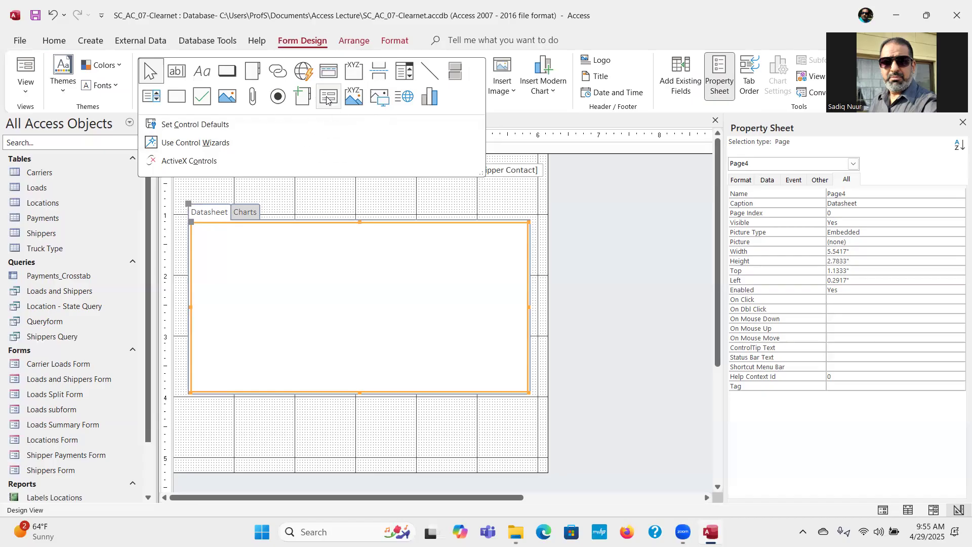
pyautogui.press('ctrl')
pyautogui.press('ctrl')
pyautogui.press('ctrl')
pyautogui.click(327, 99)
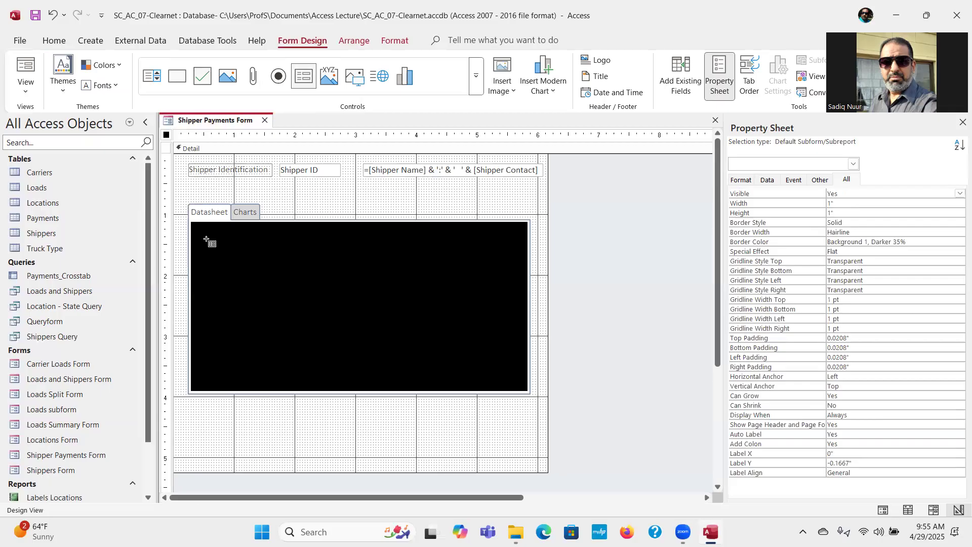
pyautogui.moveTo(203, 234); pyautogui.dragTo(510, 387)
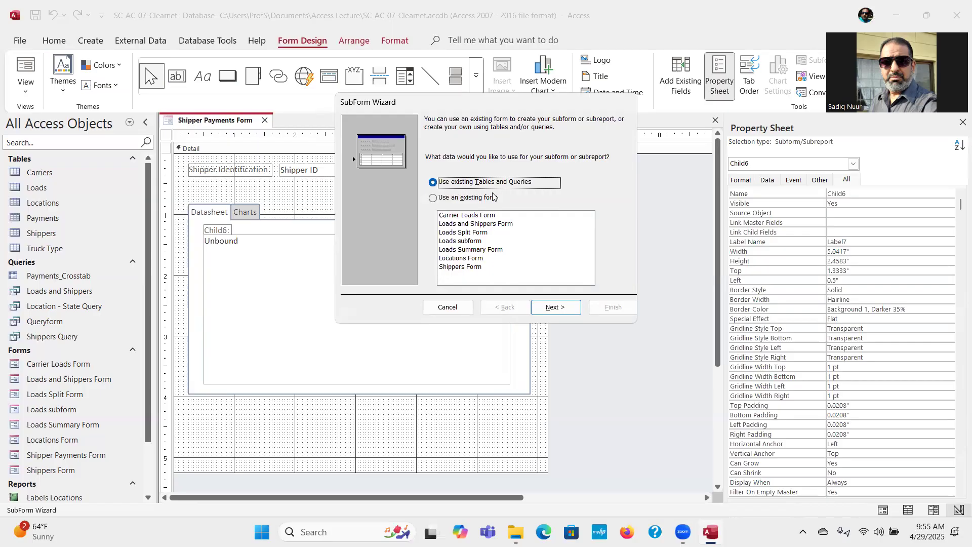
# Base the subform on the Payments table with Payment ID, Rate Confirmation, Agent Commission, Shipper Bill Status and Shipper ID, in that order
pyautogui.click(551, 307)
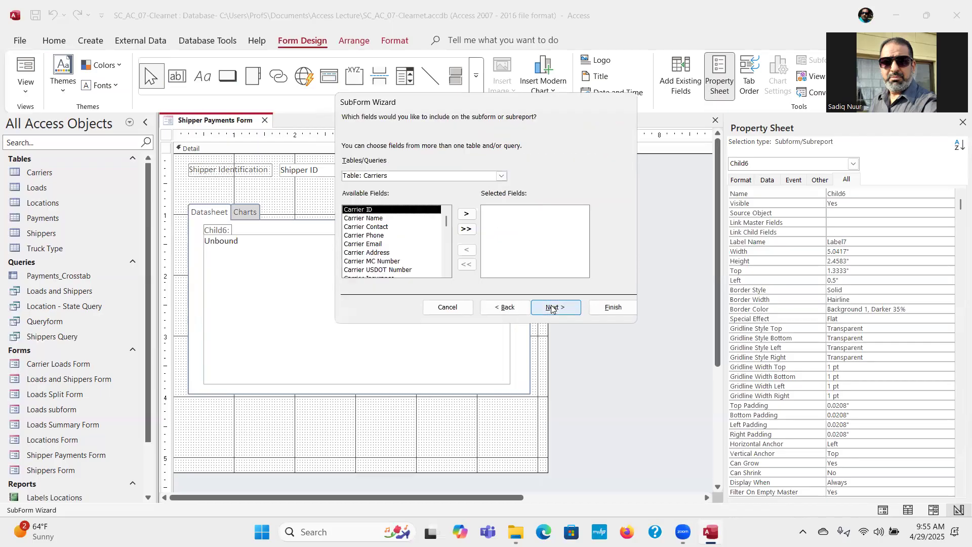
pyautogui.click(501, 176)
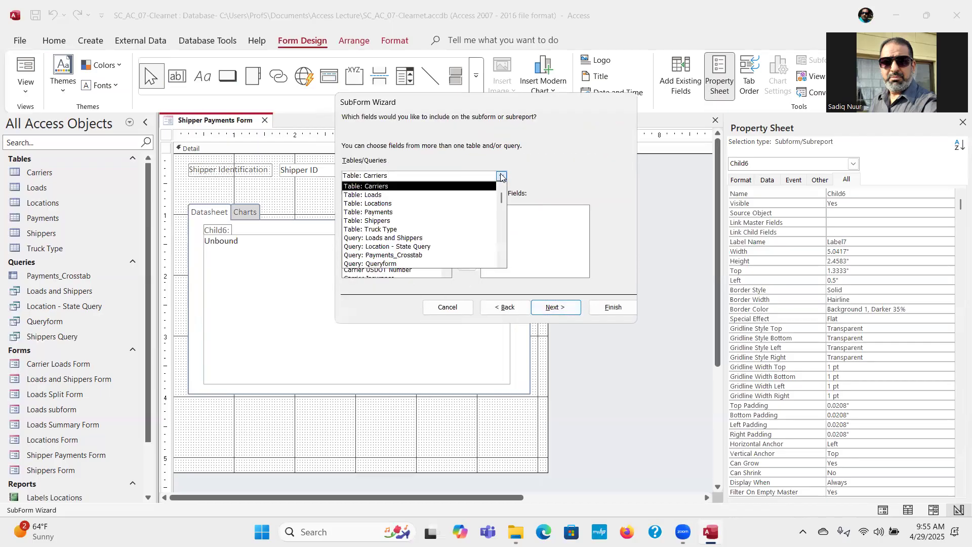
pyautogui.click(451, 212)
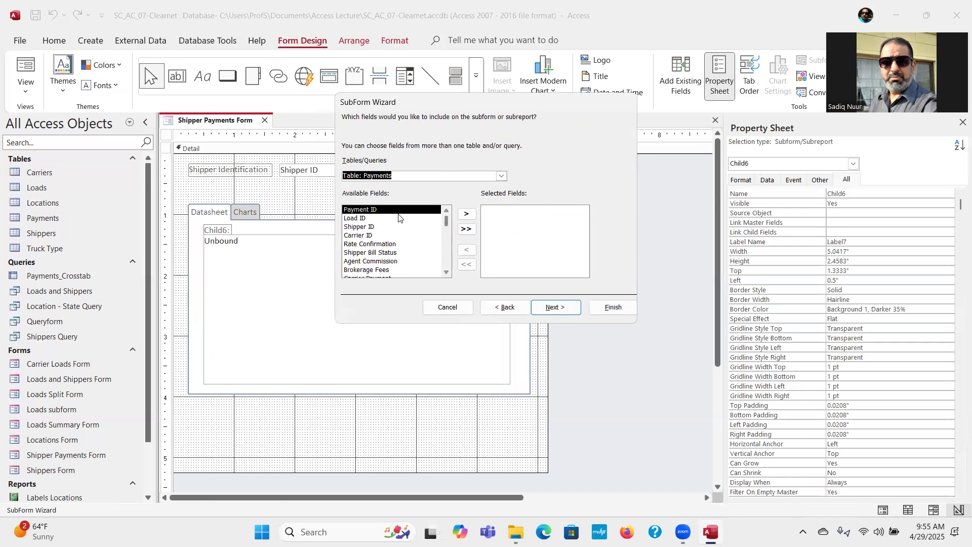
pyautogui.click(381, 211)
pyautogui.doubleClick(381, 210)
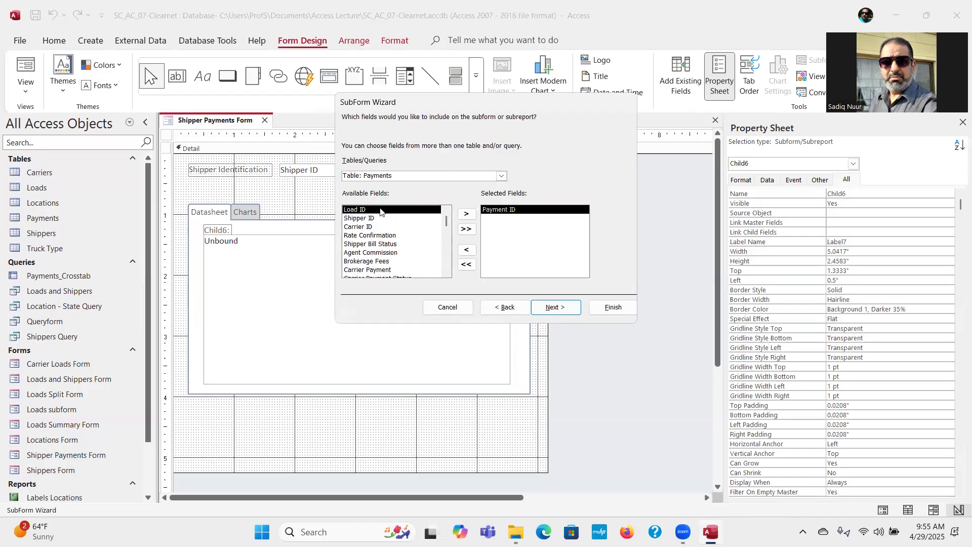
pyautogui.doubleClick(382, 236)
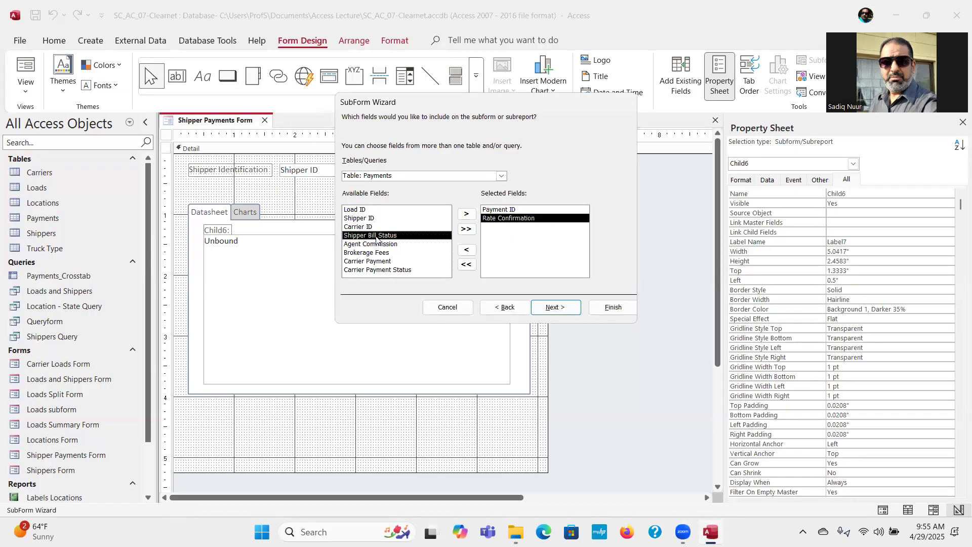
pyautogui.click(373, 245)
pyautogui.doubleClick(372, 244)
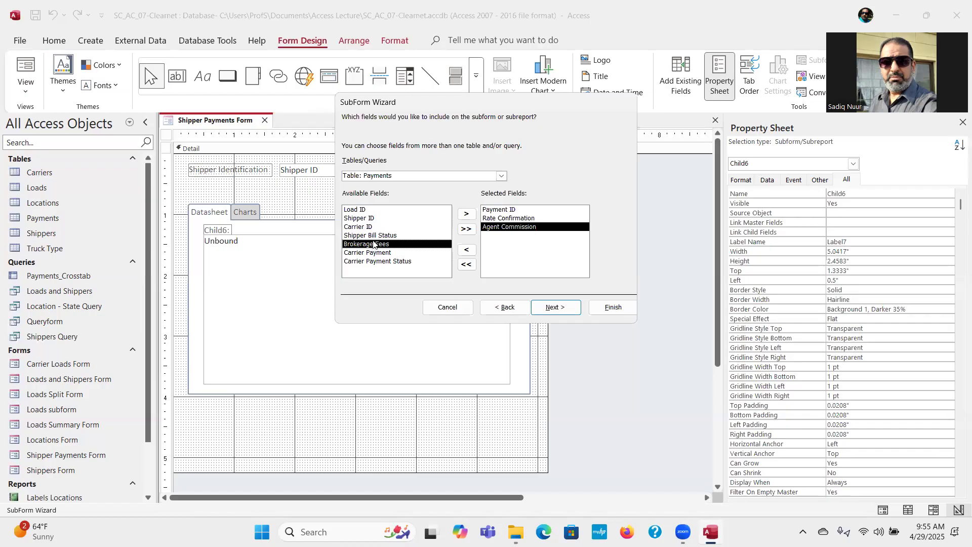
pyautogui.doubleClick(374, 235)
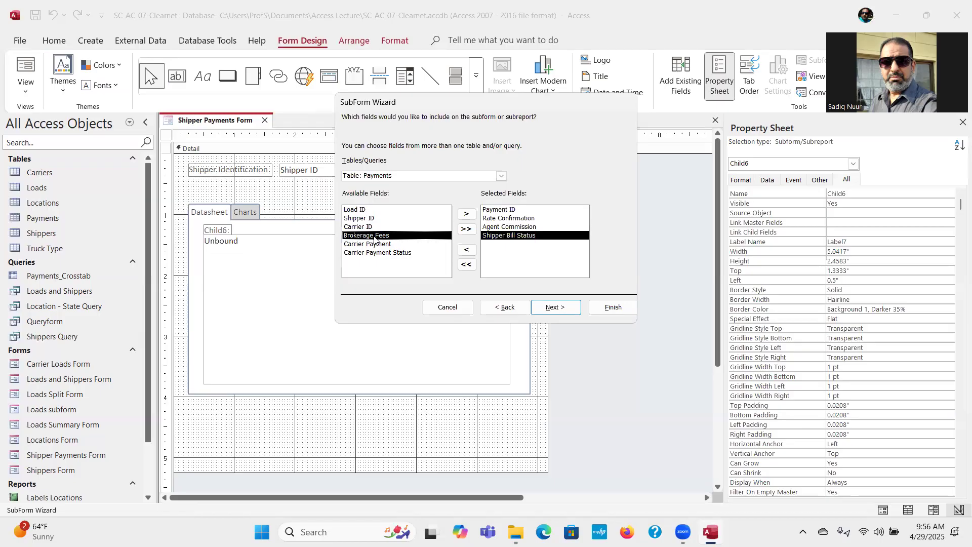
pyautogui.doubleClick(374, 218)
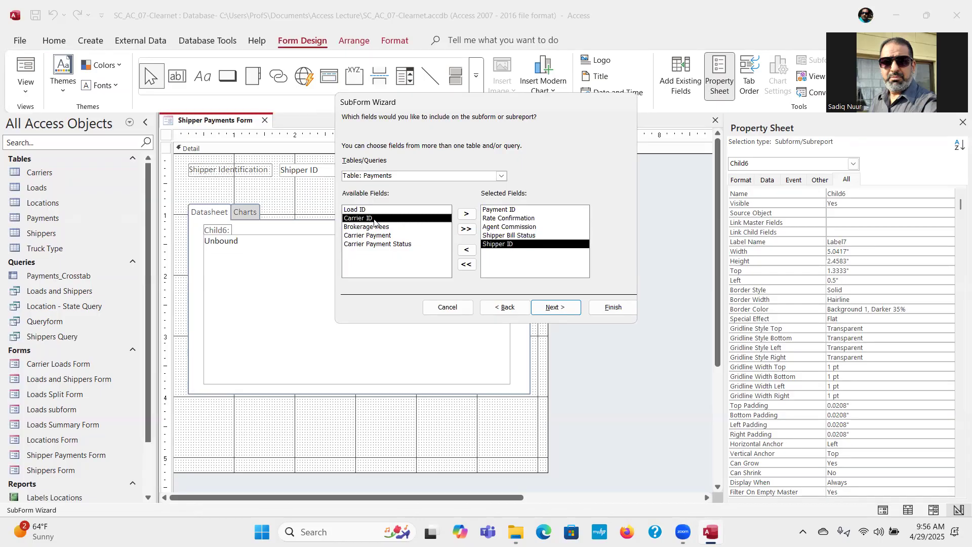
pyautogui.click(557, 307)
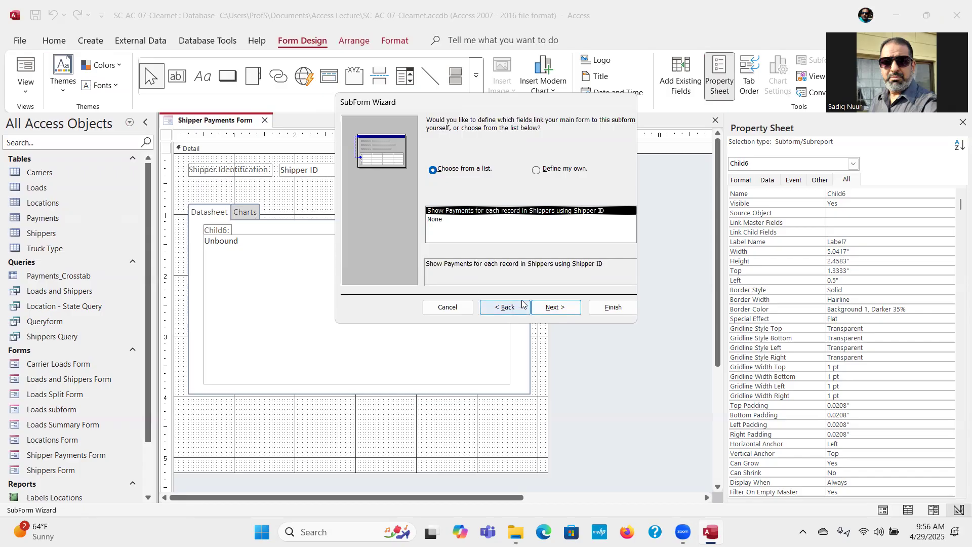
# Link the subform to each Shippers record by Shipper ID and finish it with the name Payments By Shipper
pyautogui.click(554, 307)
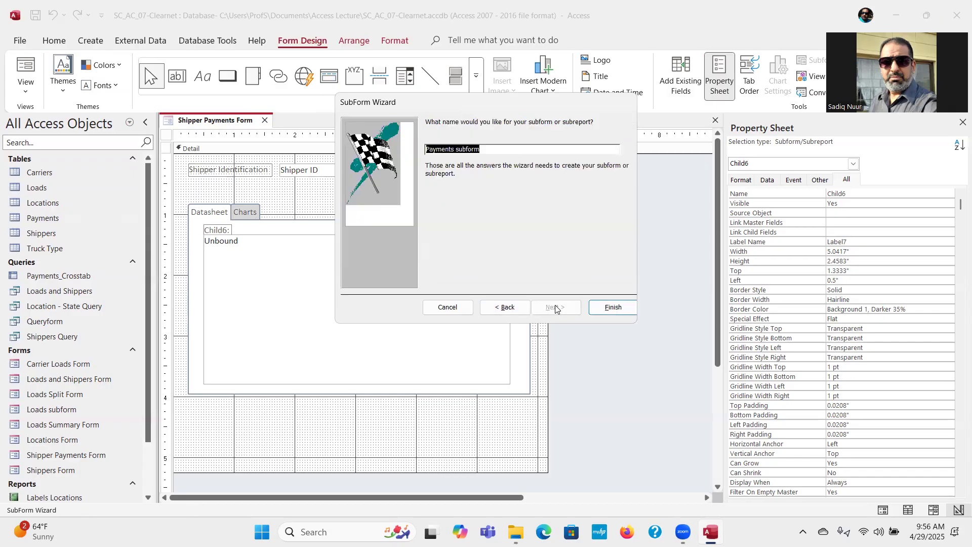
pyautogui.click(515, 310)
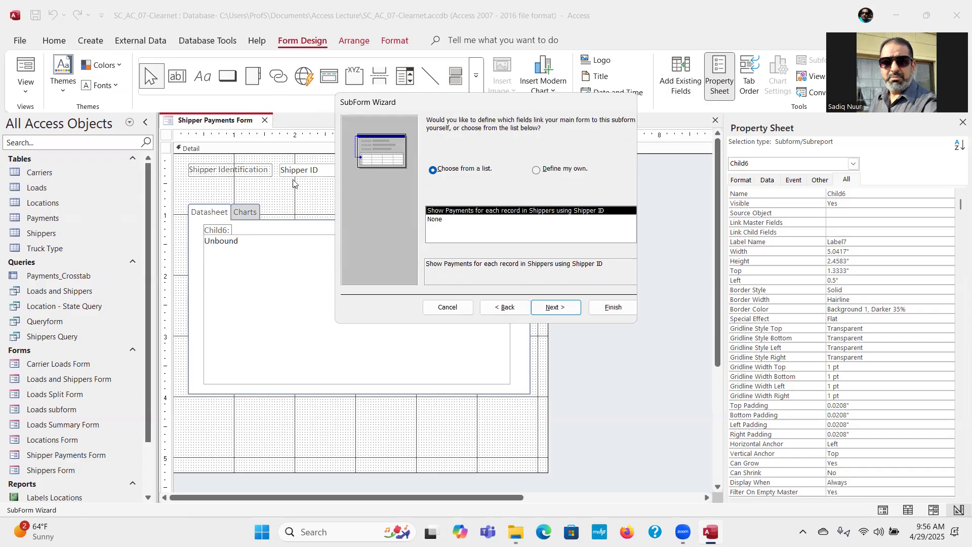
pyautogui.click(567, 306)
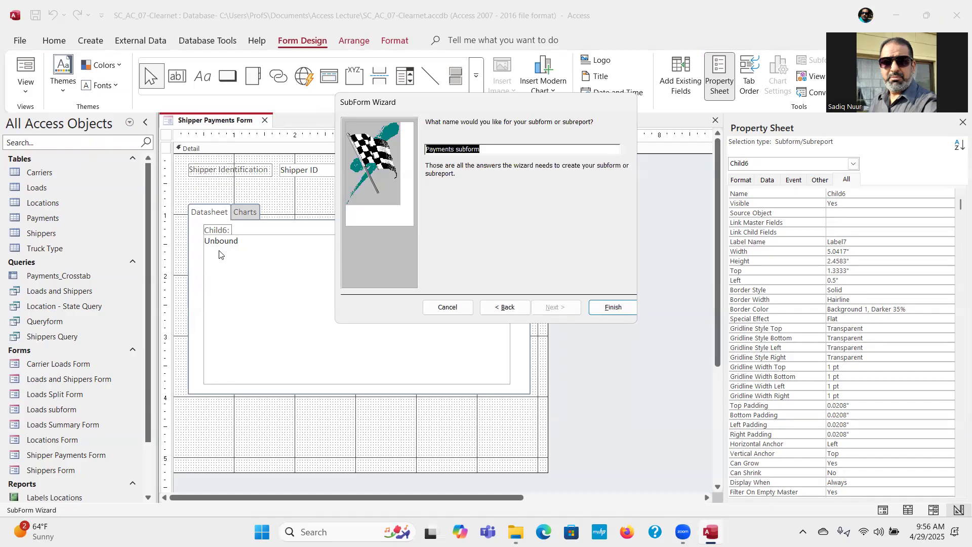
pyautogui.moveTo(490, 148); pyautogui.dragTo(456, 149)
pyautogui.press('BackSpace')
pyautogui.write('by Shippers')
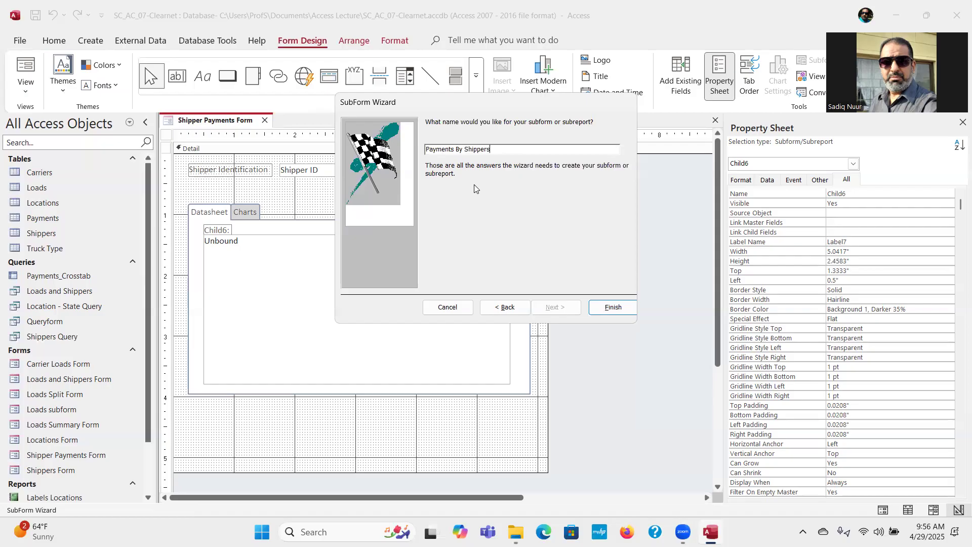
pyautogui.press('BackSpace')
pyautogui.click(616, 307)
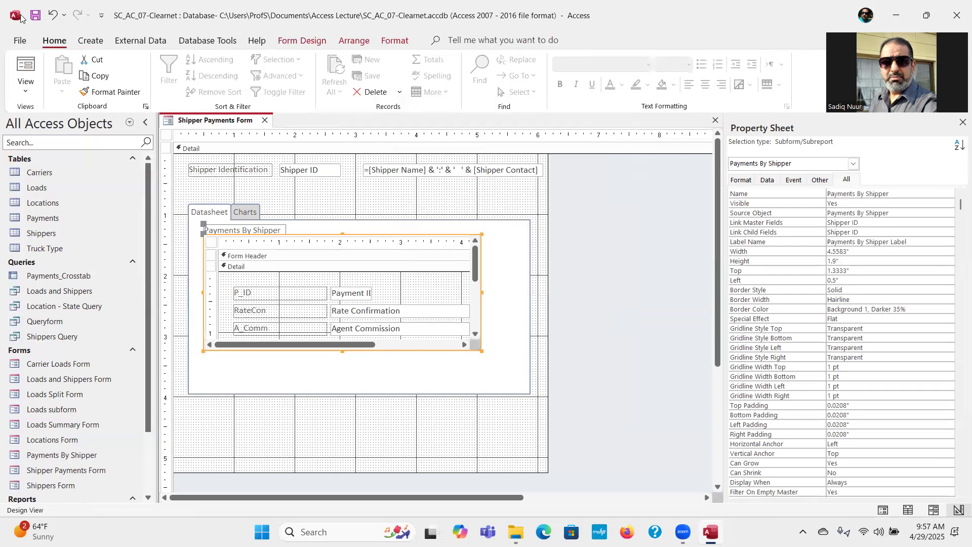
# Save and close the Shipper Payments Form, and open the Payments By Shipper form in Design view
pyautogui.click(36, 17)
pyautogui.click(265, 120)
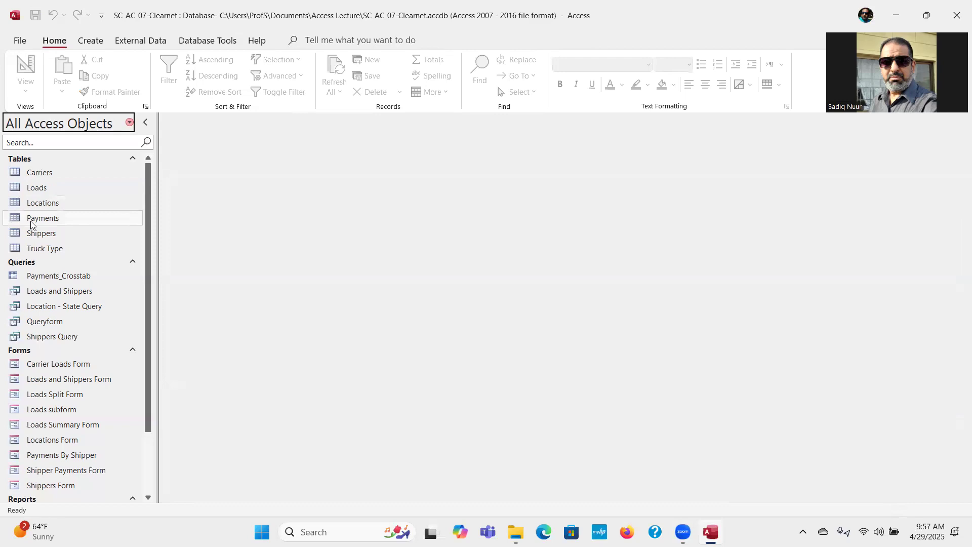
pyautogui.moveTo(147, 357); pyautogui.dragTo(142, 439)
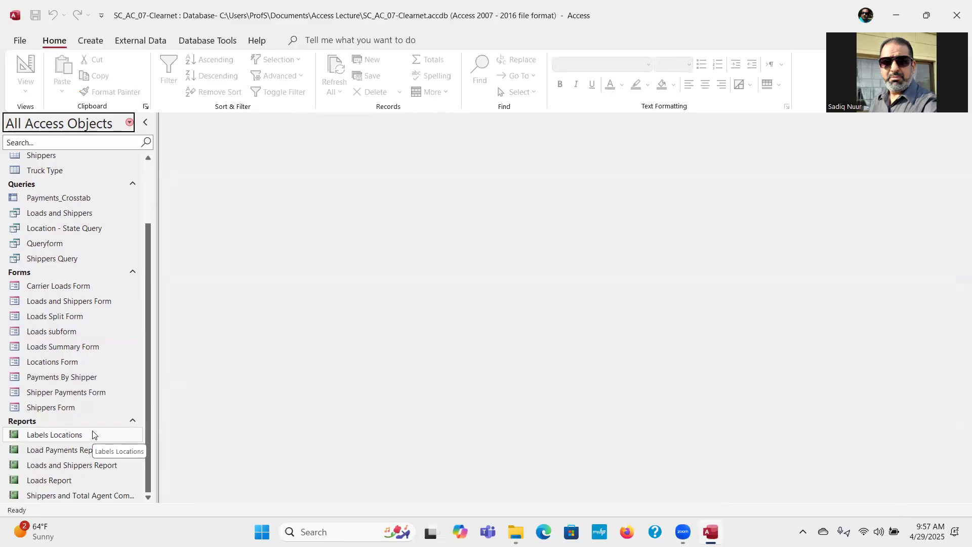
pyautogui.rightClick(64, 380)
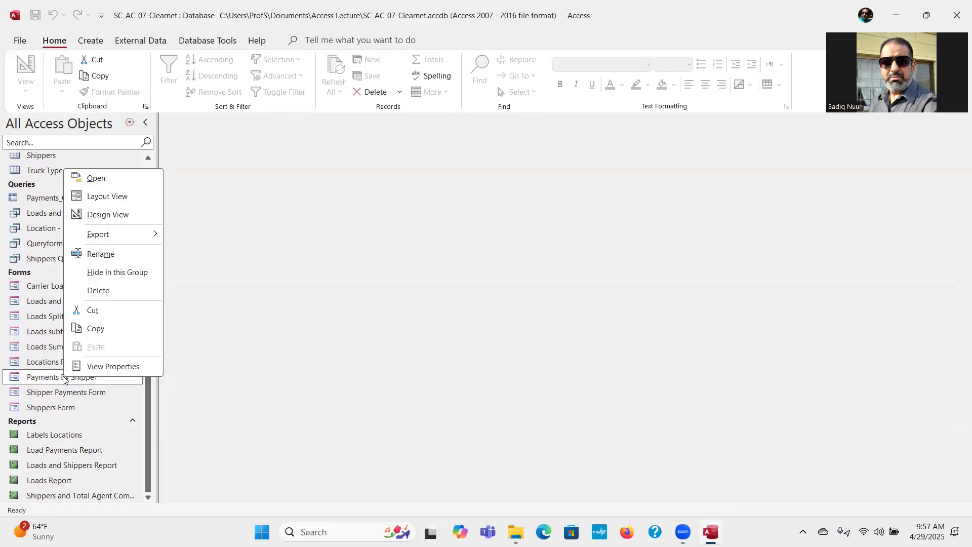
pyautogui.click(121, 216)
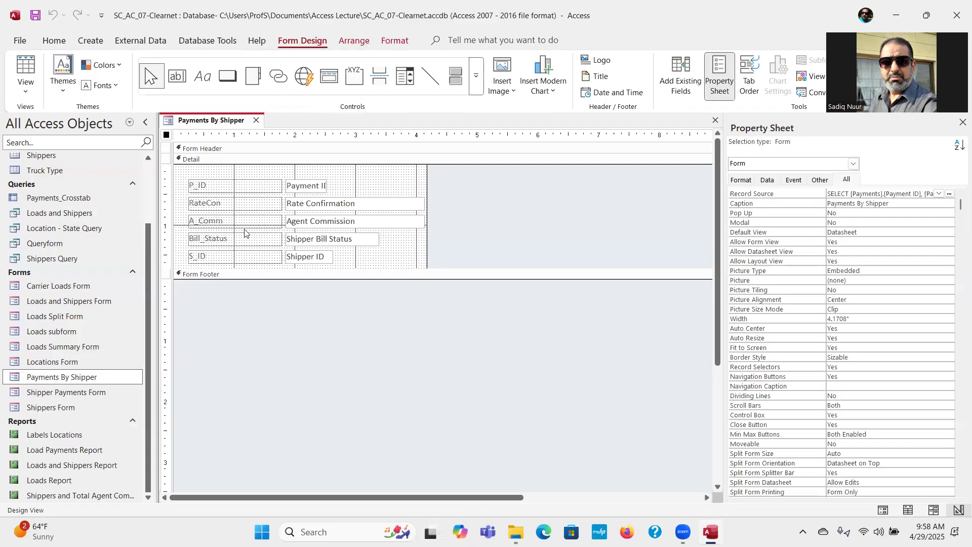
# Delete the Shipper ID text box and its label from the Payments By Shipper form
pyautogui.click(322, 259)
pyautogui.click(322, 259)
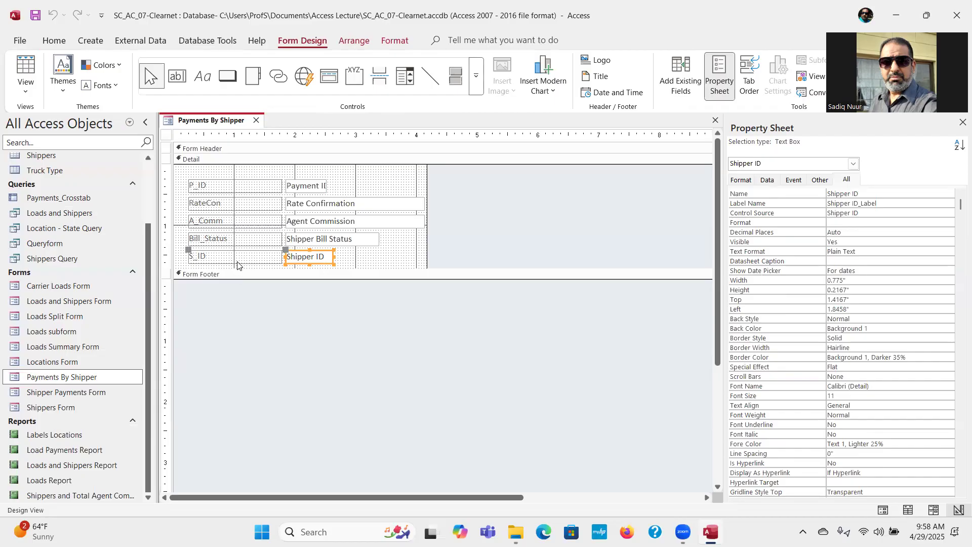
pyautogui.press('Delete')
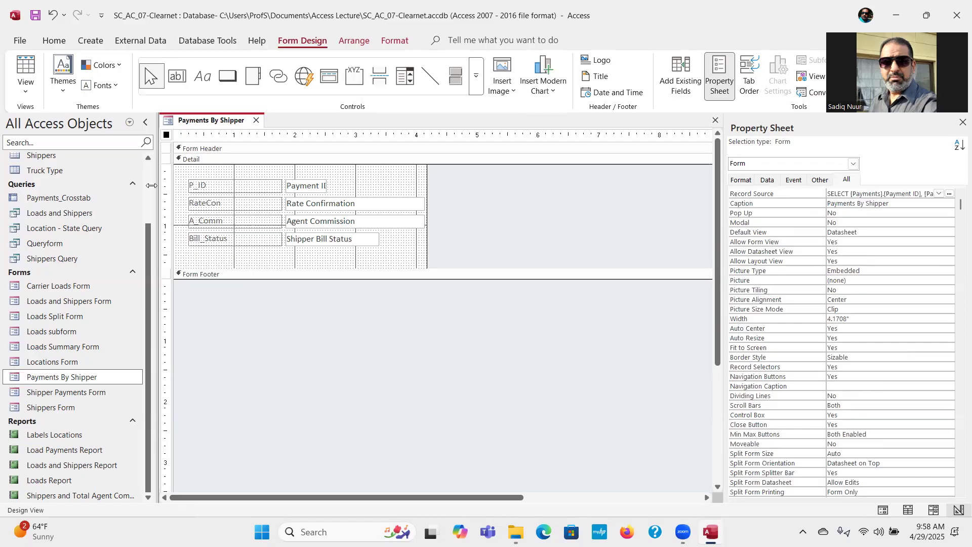
# Narrow the RateCon, A_Comm and Bill_Status columns in Datasheet view to fit their contents, and close the form with its changes saved
pyautogui.click(26, 62)
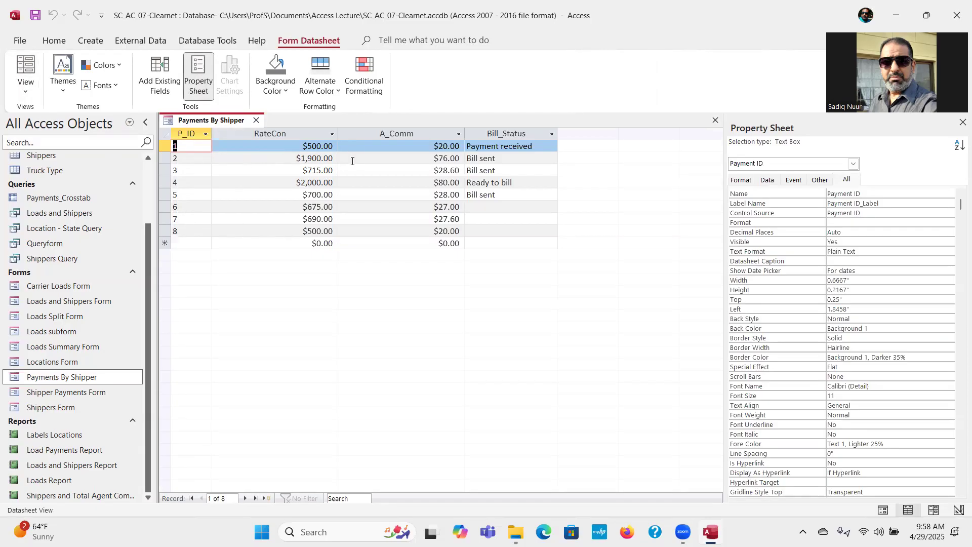
pyautogui.moveTo(338, 135); pyautogui.dragTo(281, 138)
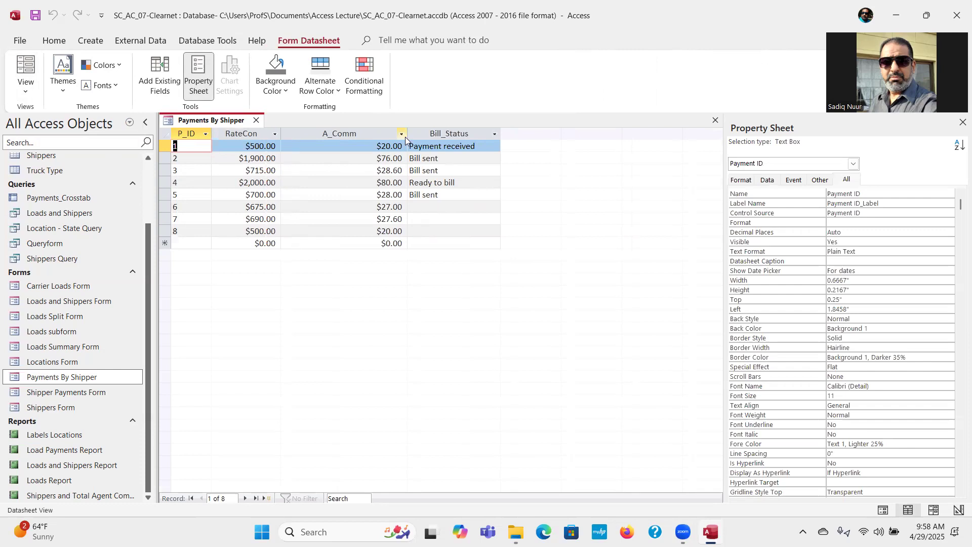
pyautogui.moveTo(408, 136); pyautogui.dragTo(349, 138)
pyautogui.moveTo(443, 133); pyautogui.dragTo(427, 133)
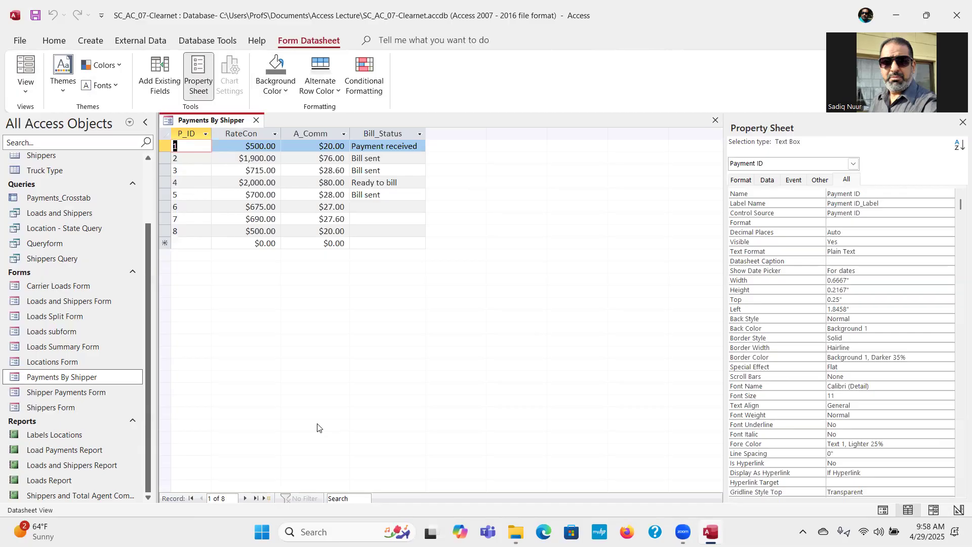
pyautogui.click(257, 120)
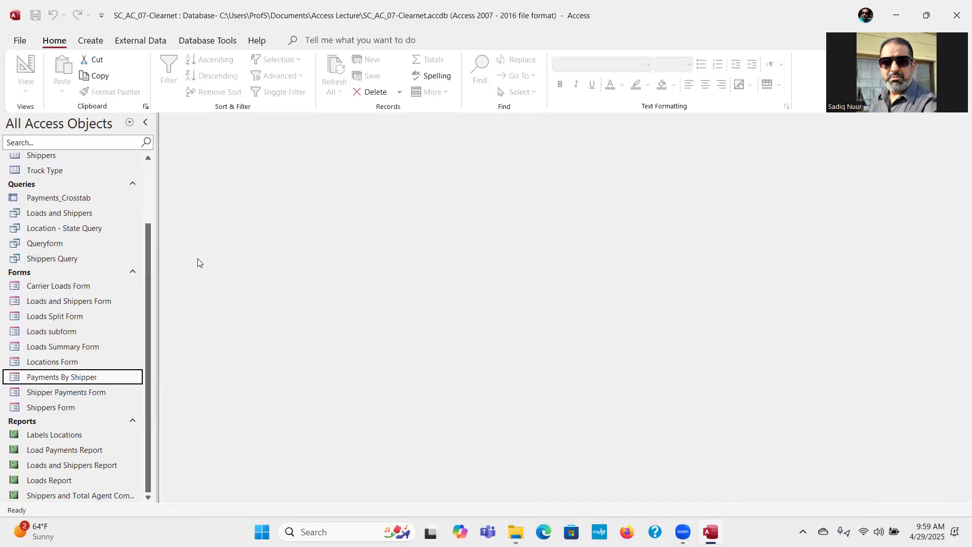
# Open the Shipper Payments Form and browse the shipper records through S-005 to check each one's payments in the subform
pyautogui.doubleClick(47, 393)
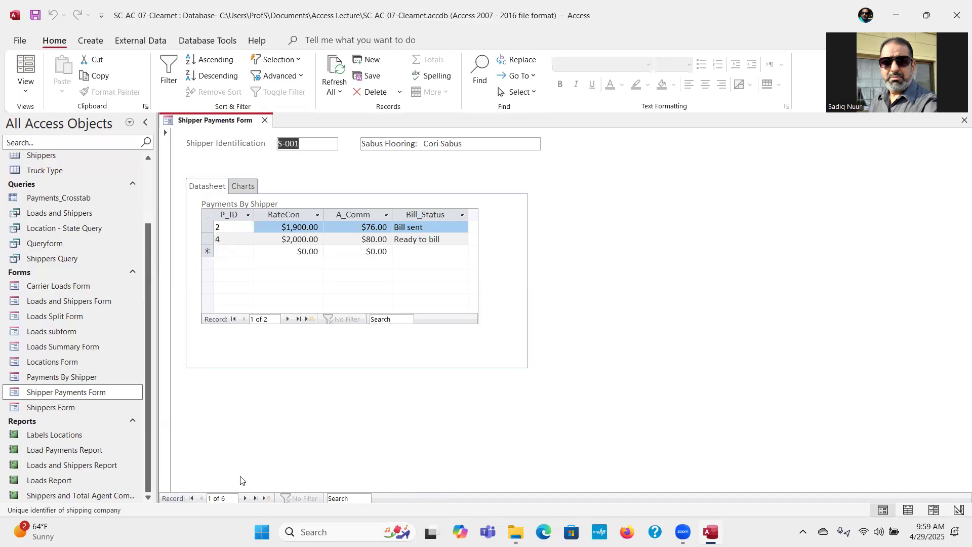
pyautogui.click(245, 498)
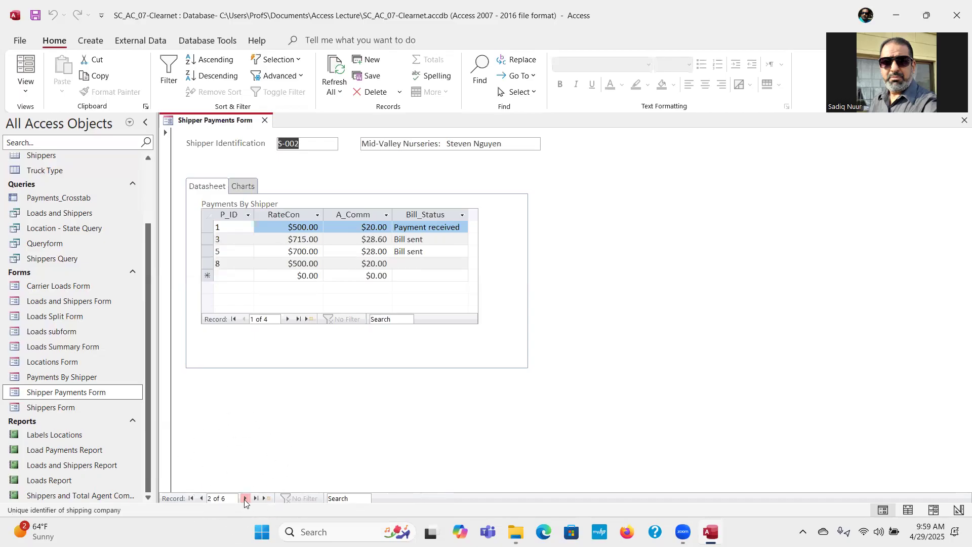
pyautogui.click(245, 499)
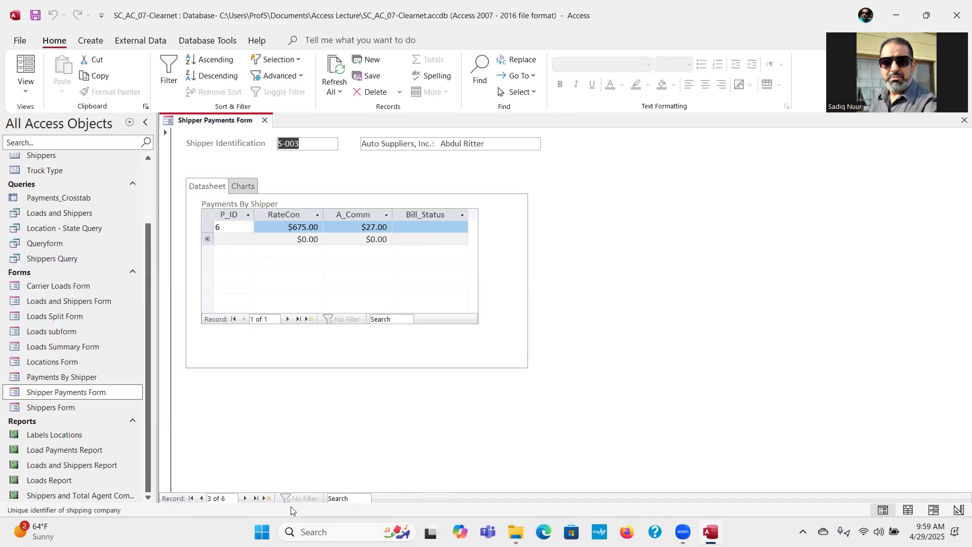
pyautogui.click(245, 499)
pyautogui.click(245, 499)
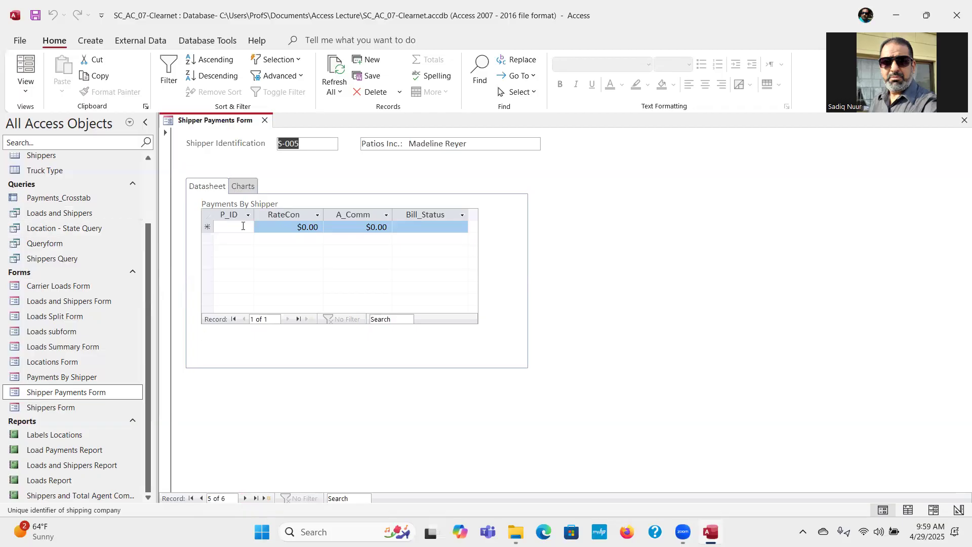
# Switch the Shipper Payments Form to Design view and set the Detail section's back color to light gray (#ECECEC)
pyautogui.click(36, 91)
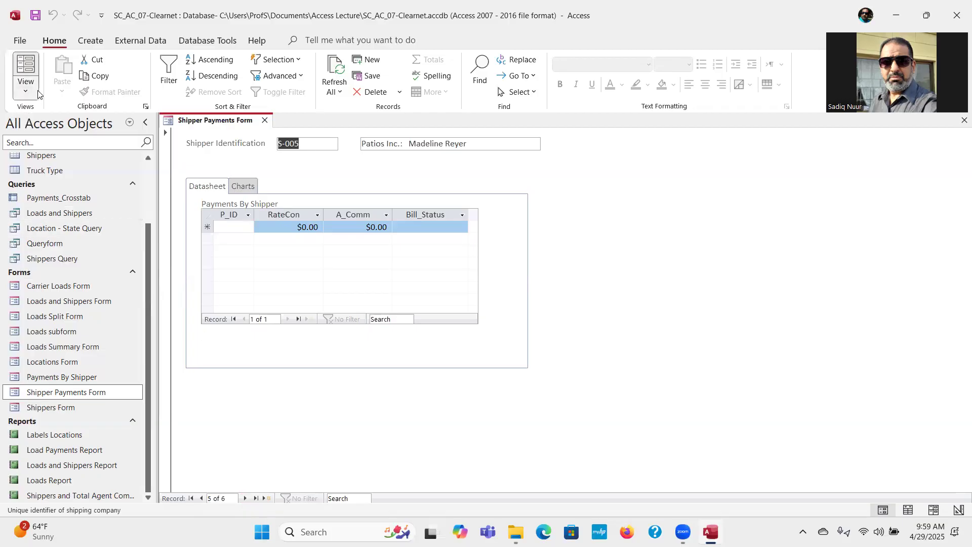
pyautogui.click(85, 195)
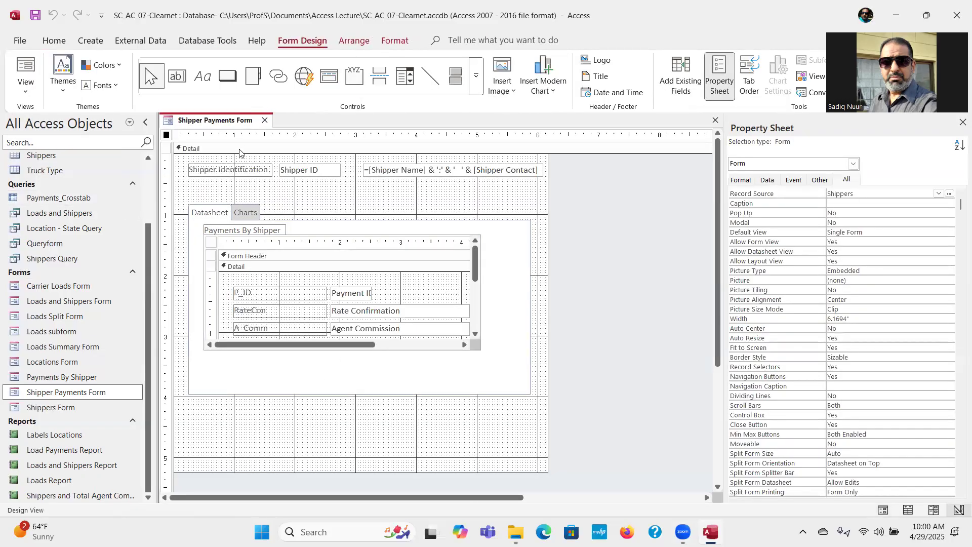
pyautogui.rightClick(185, 186)
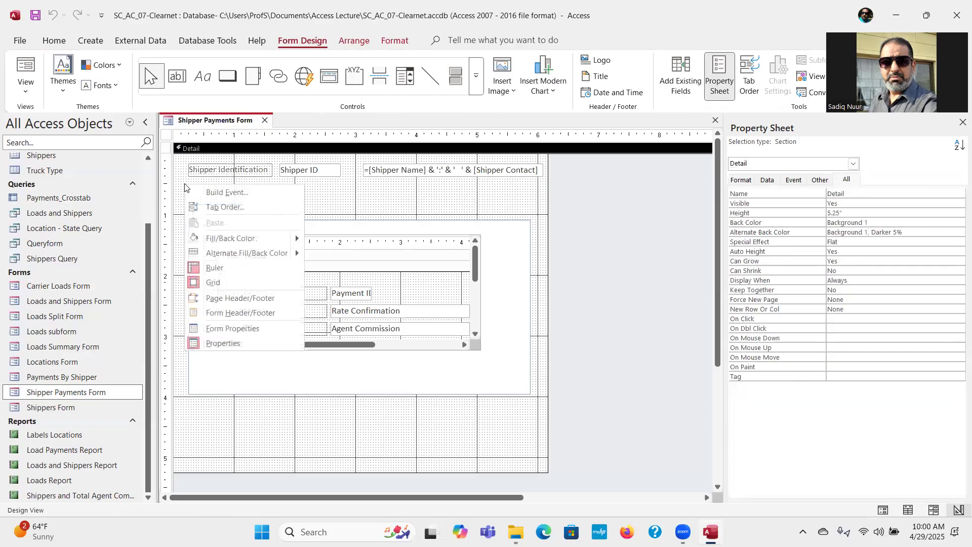
pyautogui.moveTo(219, 242)
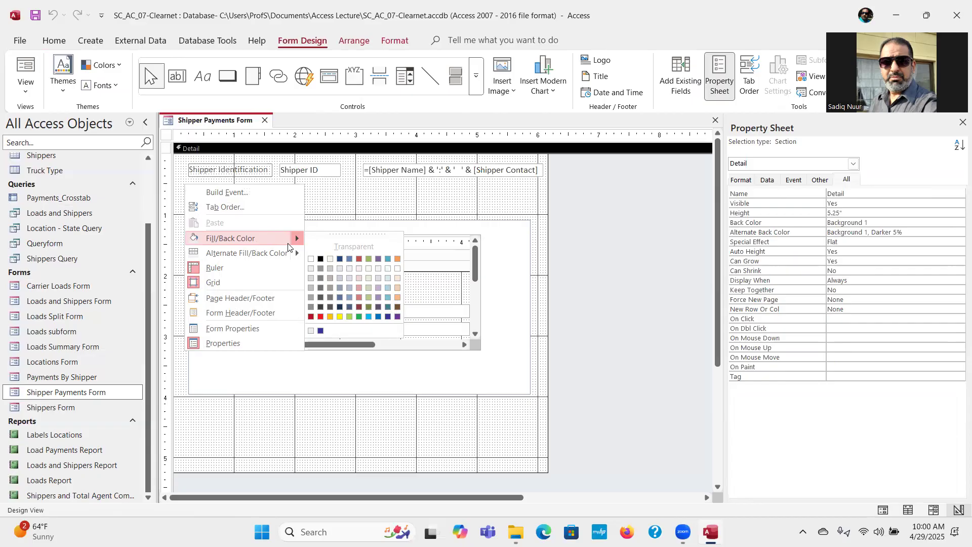
pyautogui.click(311, 268)
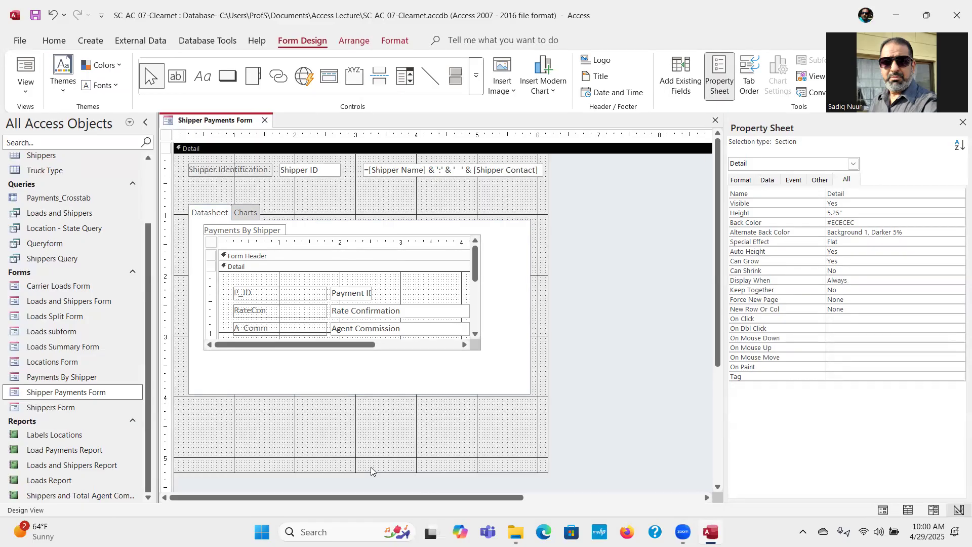
# Draw a chart control about 2.58" wide and 2.29" high on the left half of the Charts tab page
pyautogui.click(242, 212)
pyautogui.click(242, 211)
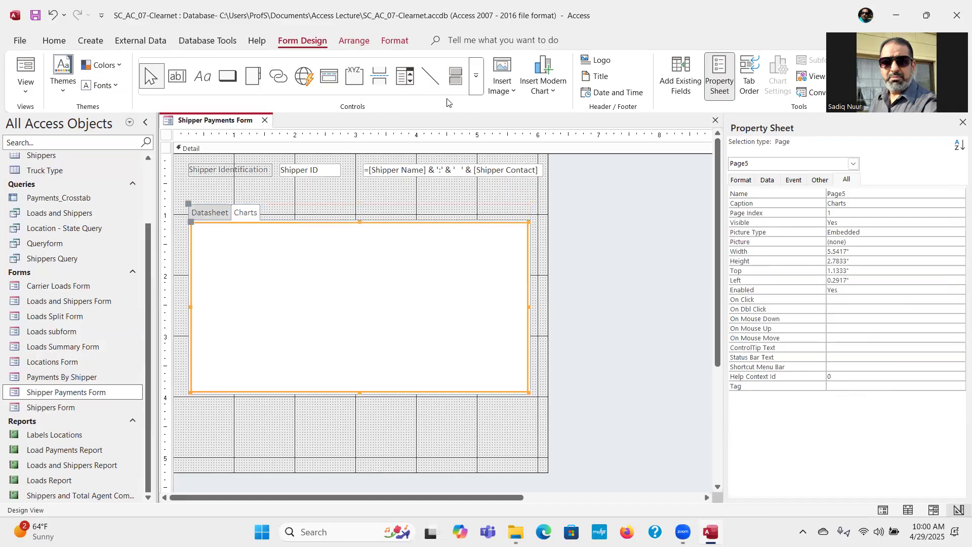
pyautogui.click(476, 76)
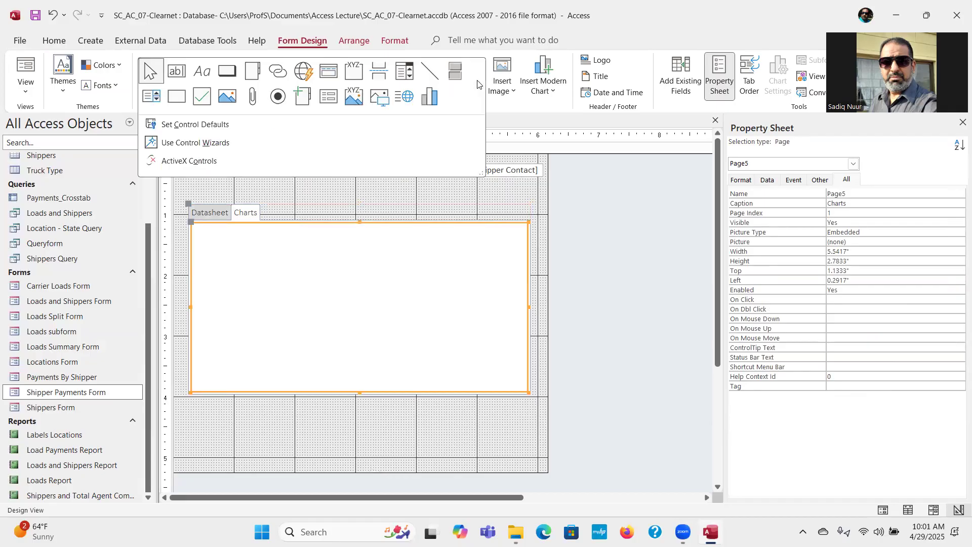
pyautogui.press('ctrl')
pyautogui.press('ctrl')
pyautogui.press('ctrl')
pyautogui.press('ctrl')
pyautogui.press('ctrl')
pyautogui.click(429, 102)
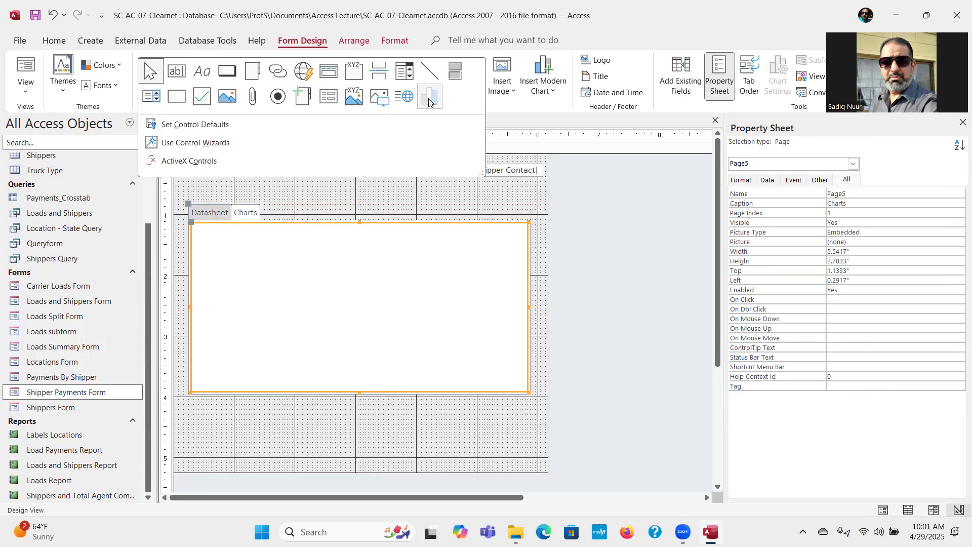
pyautogui.moveTo(209, 239); pyautogui.dragTo(366, 380)
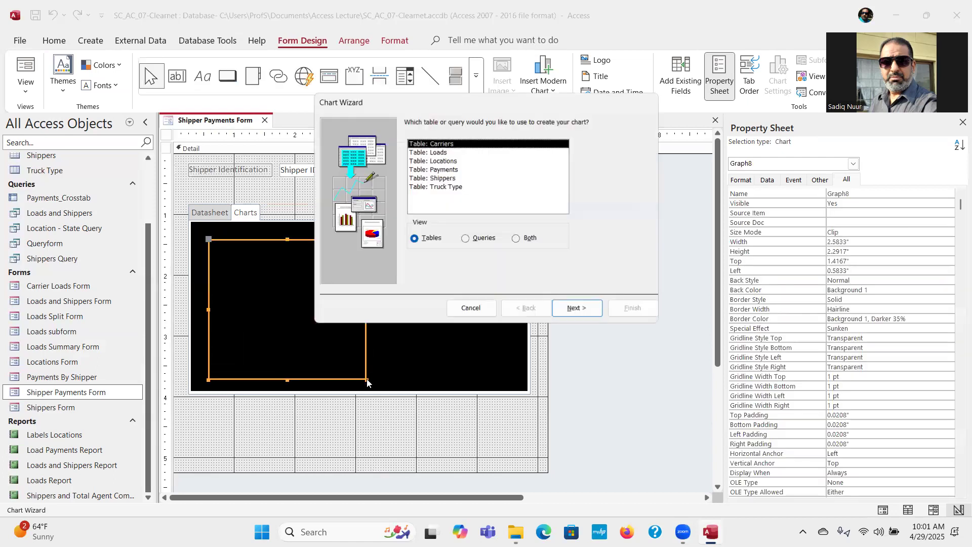
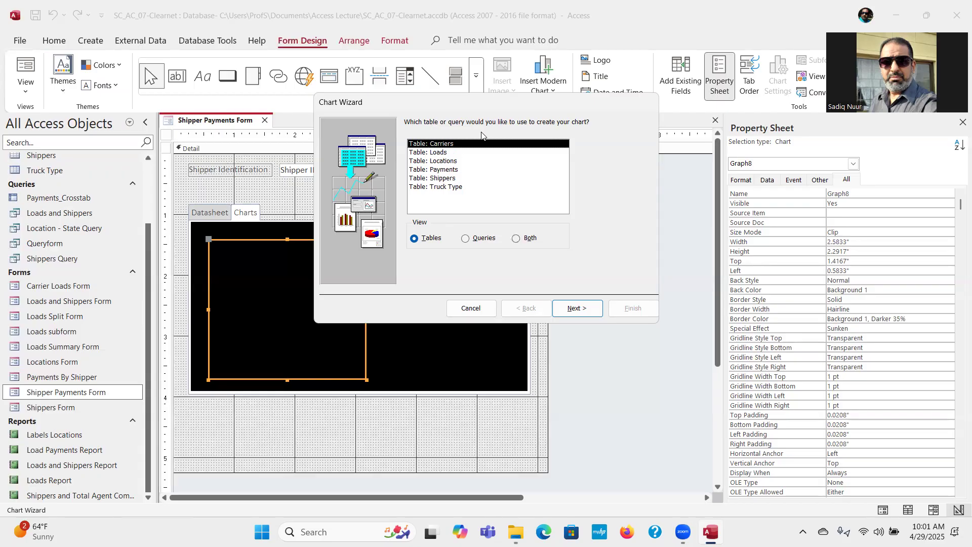
# Base the chart on the Payments table and add the Rate Confirmation and Shipper Bill Status fields to it
pyautogui.click(447, 170)
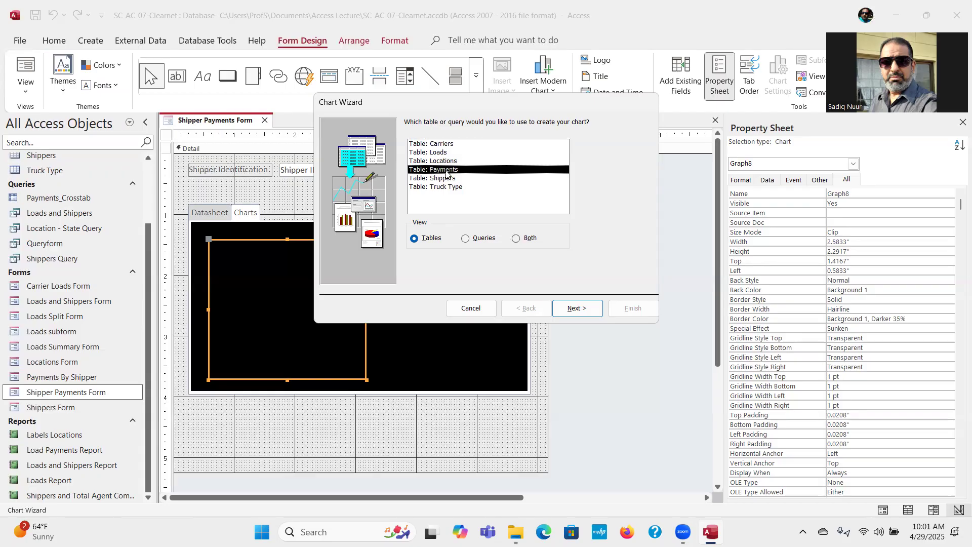
pyautogui.click(575, 314)
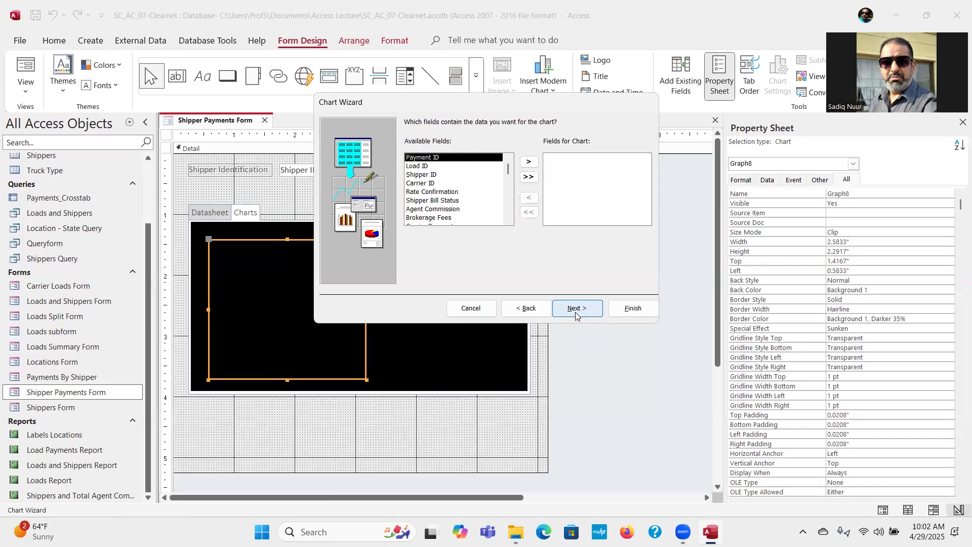
pyautogui.click(436, 195)
pyautogui.doubleClick(436, 194)
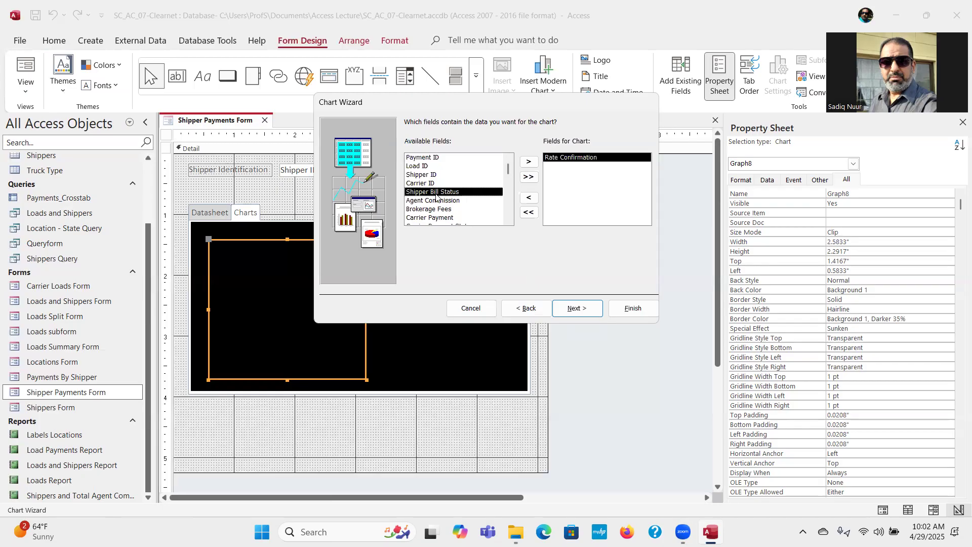
pyautogui.doubleClick(445, 193)
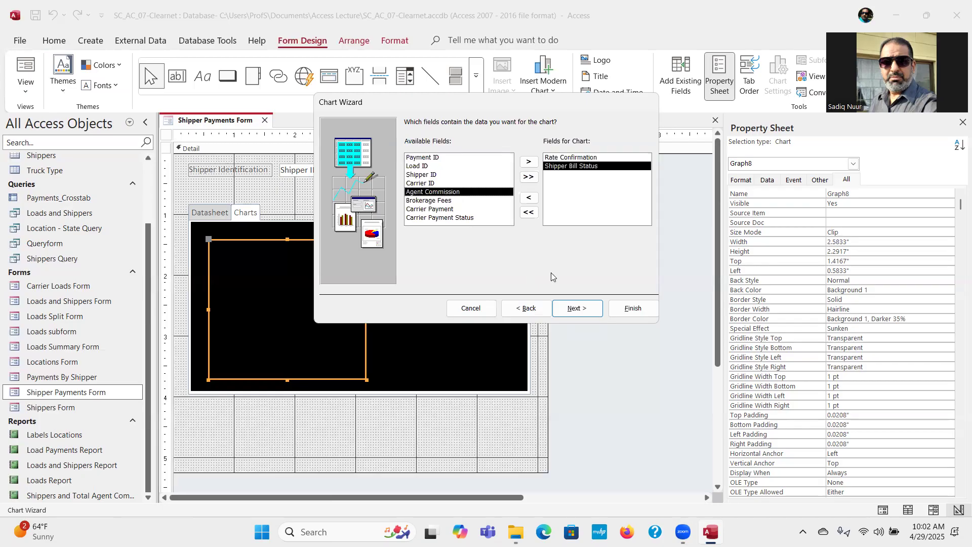
pyautogui.click(574, 310)
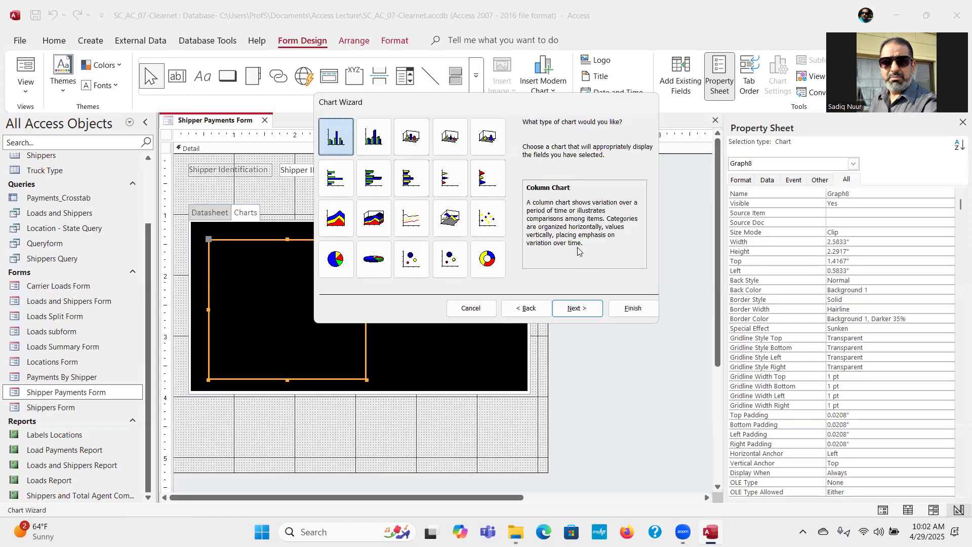
# Make it a pie chart linked on Shipper ID, titled "Rate Confirmation Statuses" with a legend, and finish the wizard
pyautogui.click(333, 260)
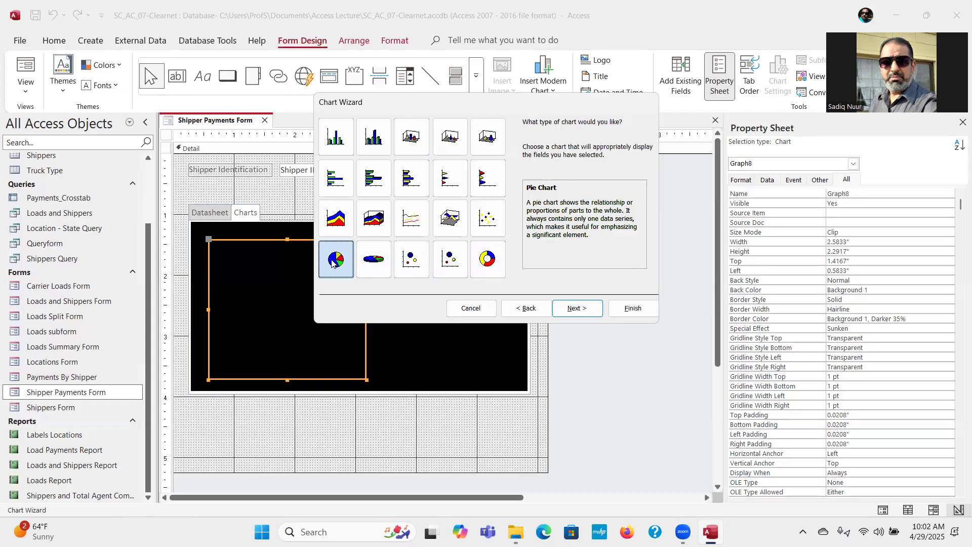
pyautogui.click(577, 309)
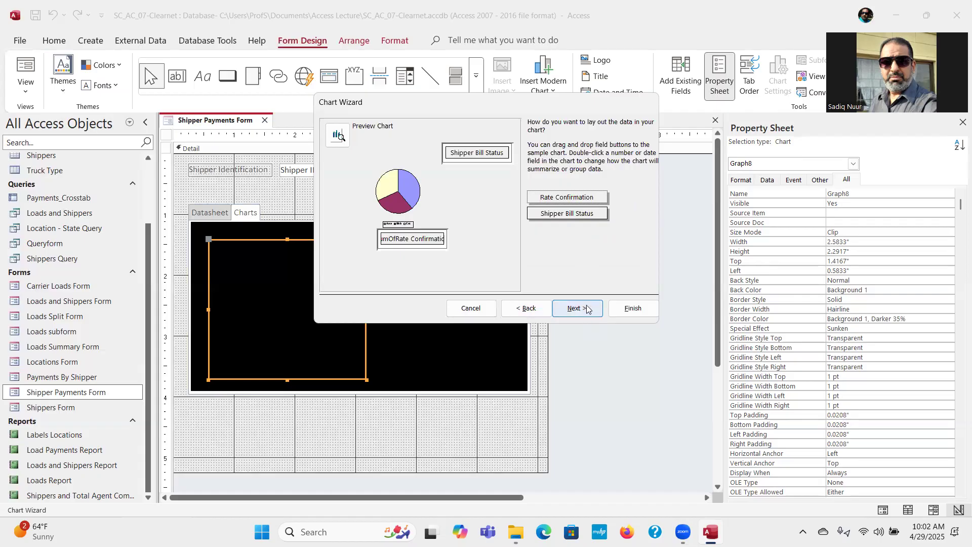
pyautogui.click(586, 309)
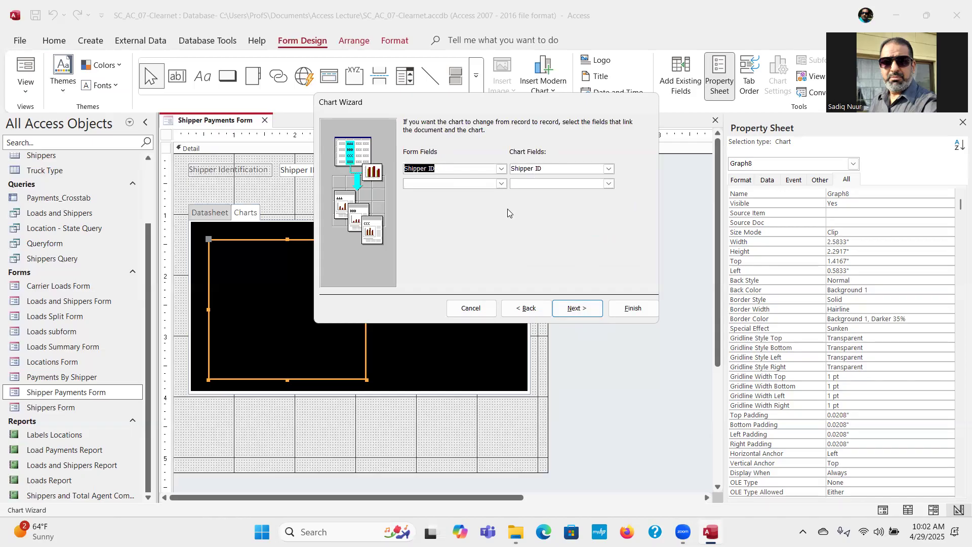
pyautogui.click(581, 312)
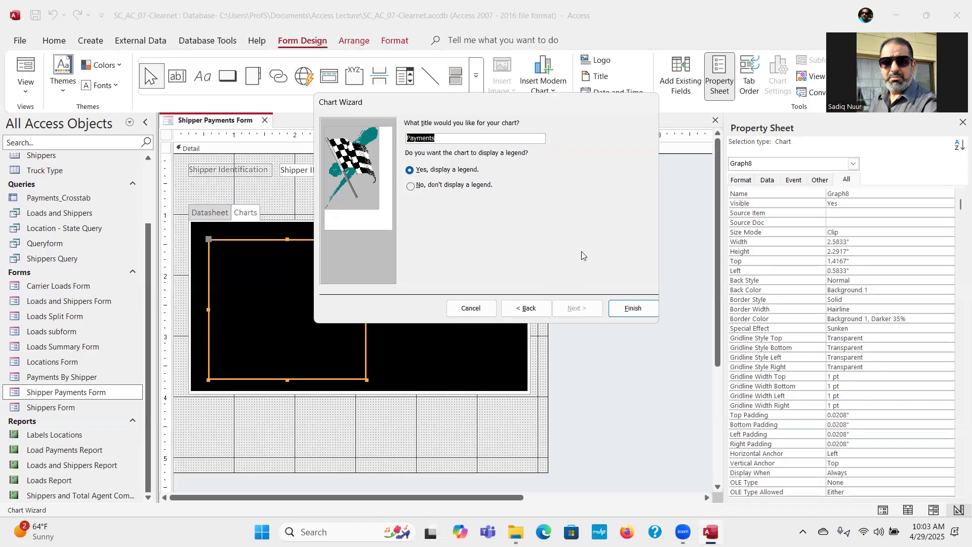
pyautogui.write('Rate Confirmation Statuses')
pyautogui.click(632, 309)
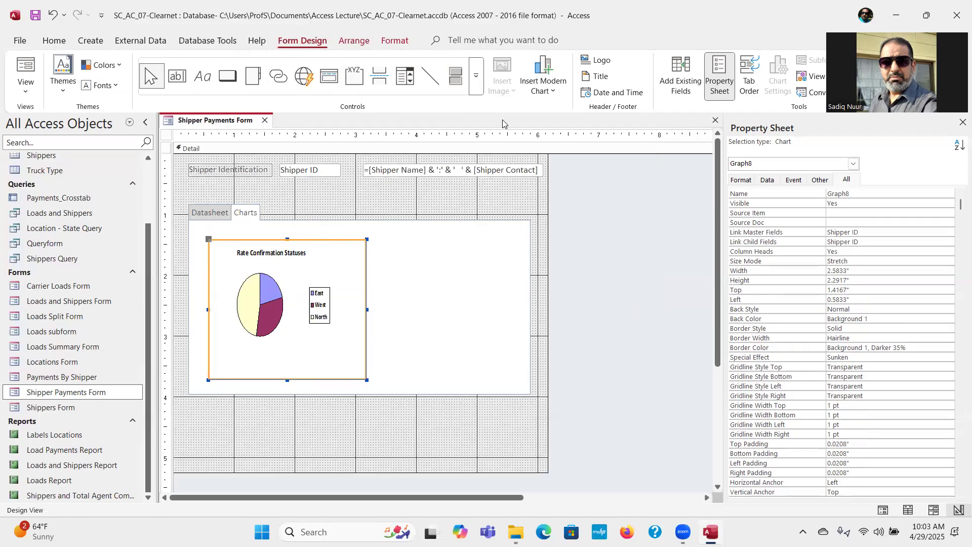
# Draw a second chart control about 2.38" wide and 2.25" high beside the pie chart on the Charts page
pyautogui.click(476, 85)
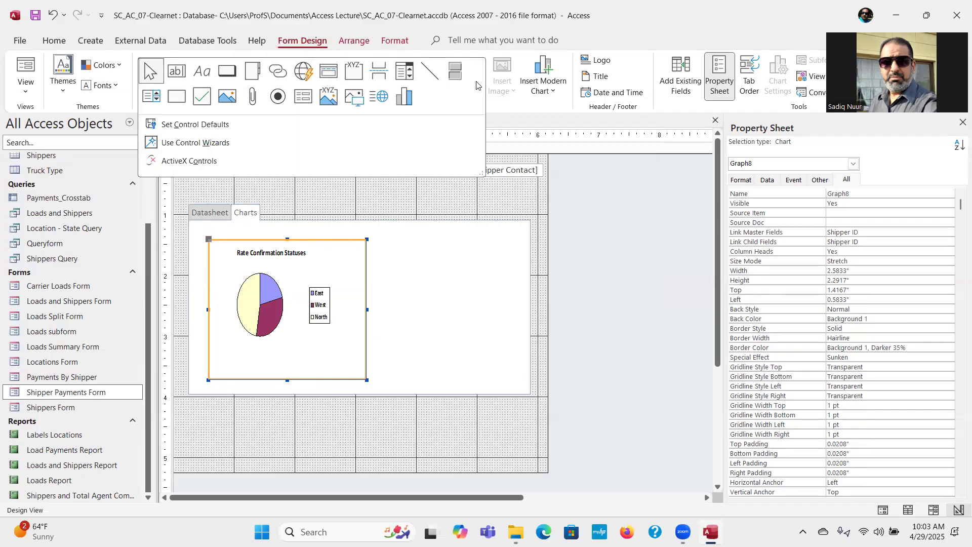
pyautogui.click(405, 96)
pyautogui.moveTo(378, 240)
pyautogui.mouseDown()
pyautogui.moveTo(392, 379)
pyautogui.moveTo(523, 379)
pyautogui.mouseUp()
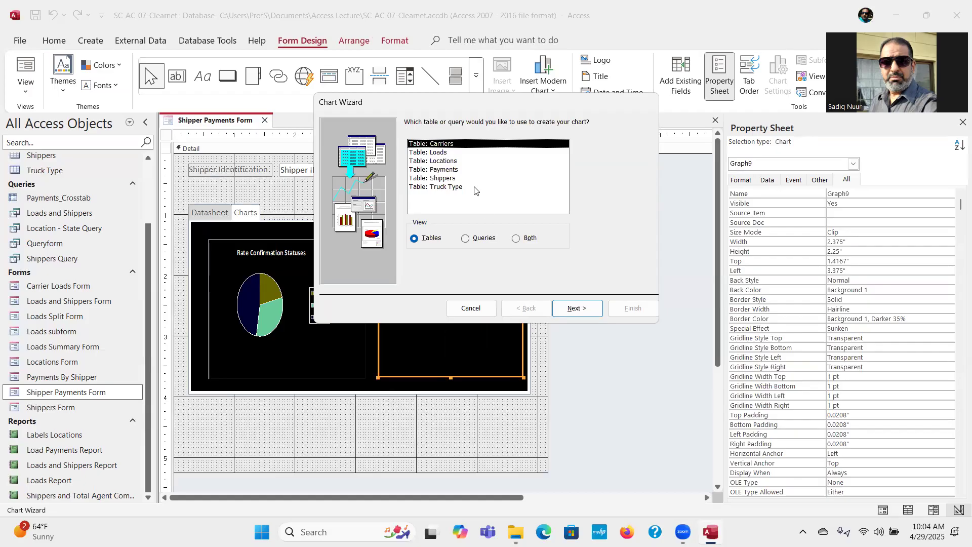
# Base the second chart on the Payments table and add the Load ID and Agent Commission fields to it
pyautogui.click(459, 173)
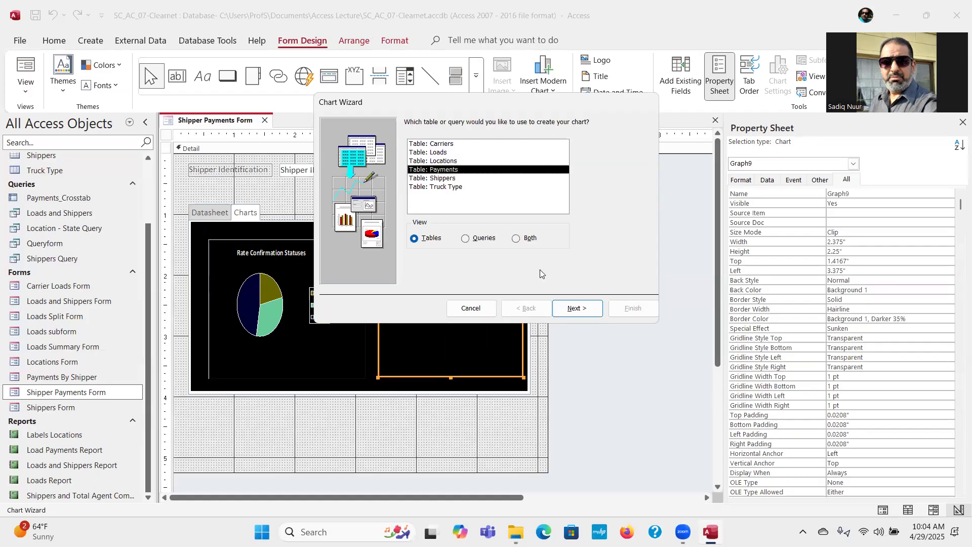
pyautogui.click(575, 310)
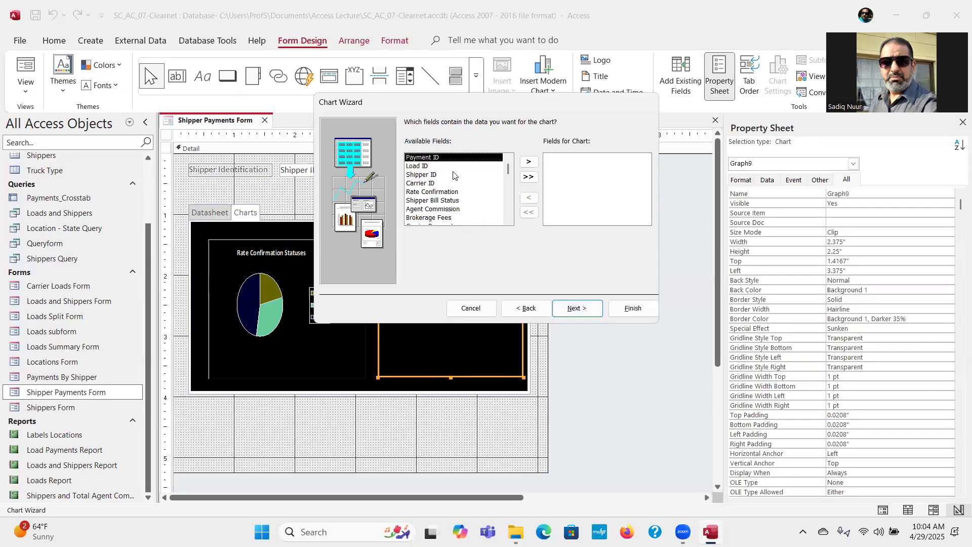
pyautogui.click(434, 167)
pyautogui.doubleClick(434, 167)
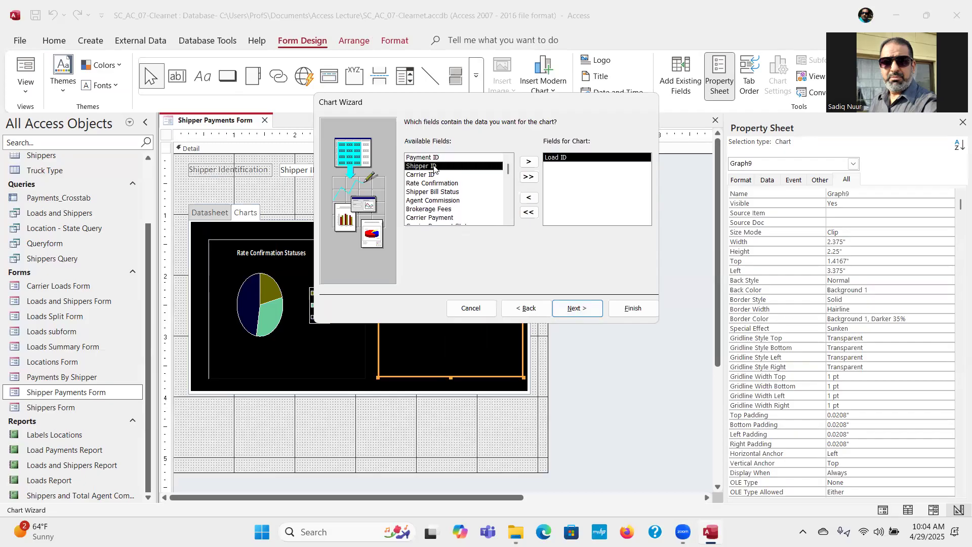
pyautogui.doubleClick(434, 201)
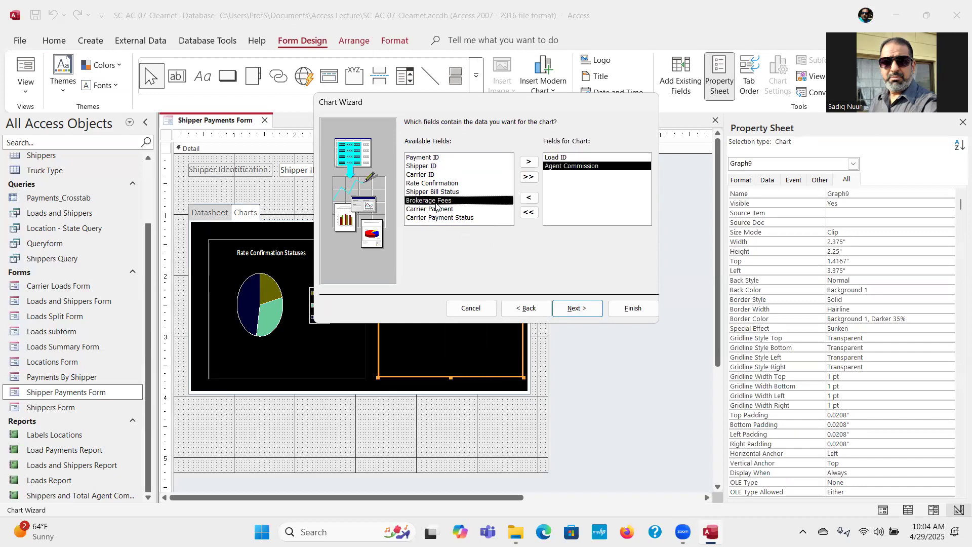
pyautogui.click(580, 311)
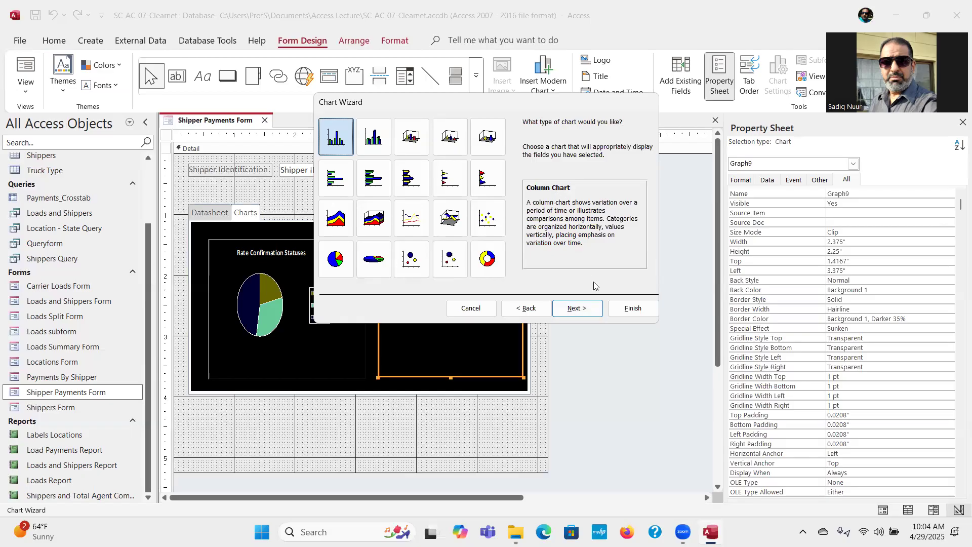
# Keep the column chart type and set the Agent Commission summary to None
pyautogui.click(572, 310)
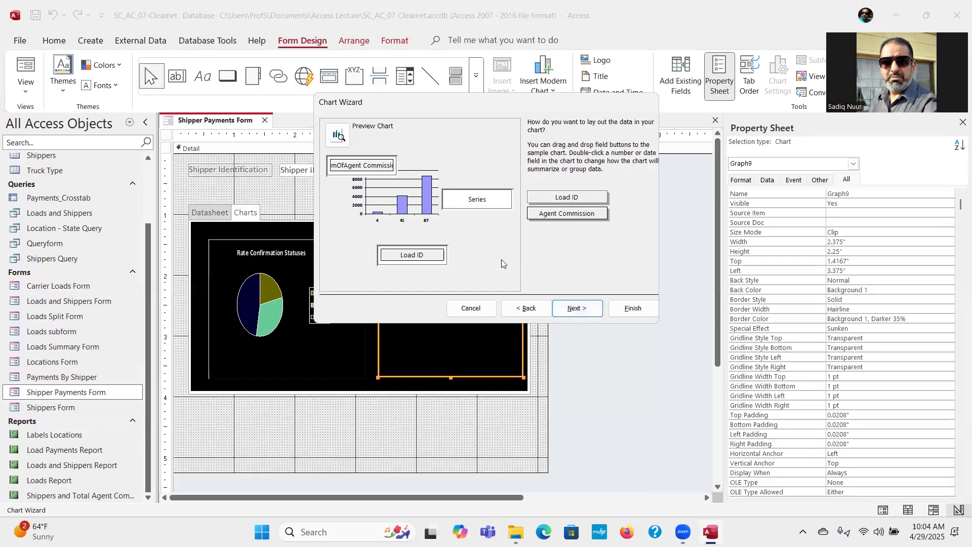
pyautogui.doubleClick(349, 165)
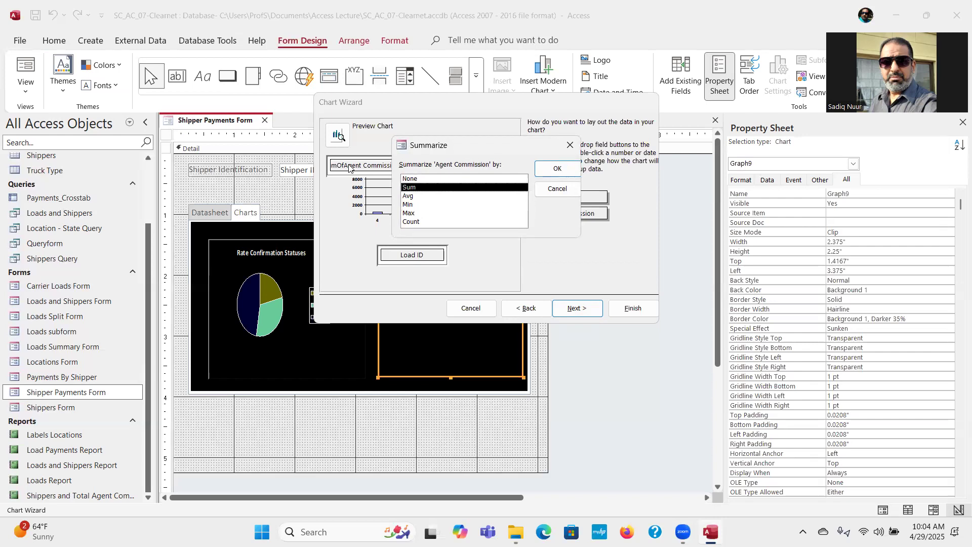
pyautogui.click(424, 179)
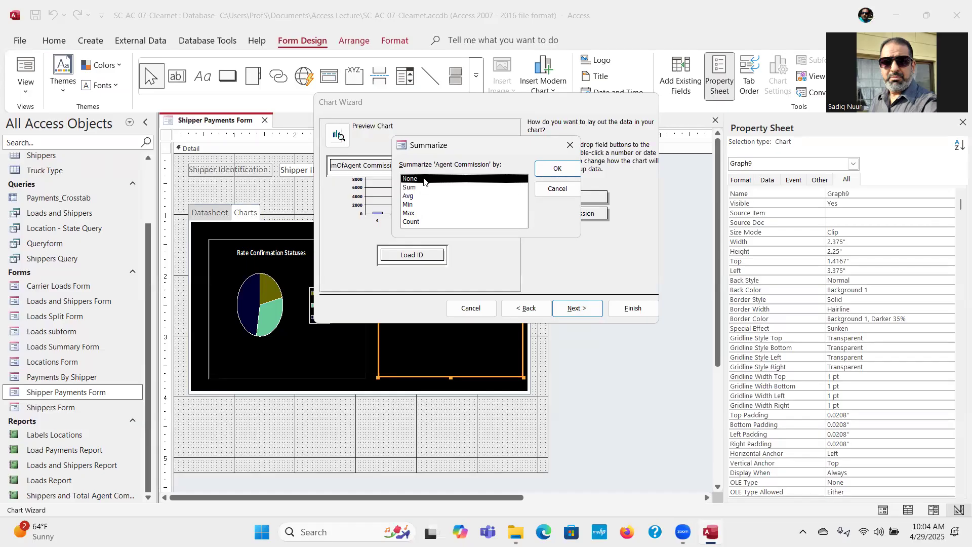
pyautogui.click(555, 169)
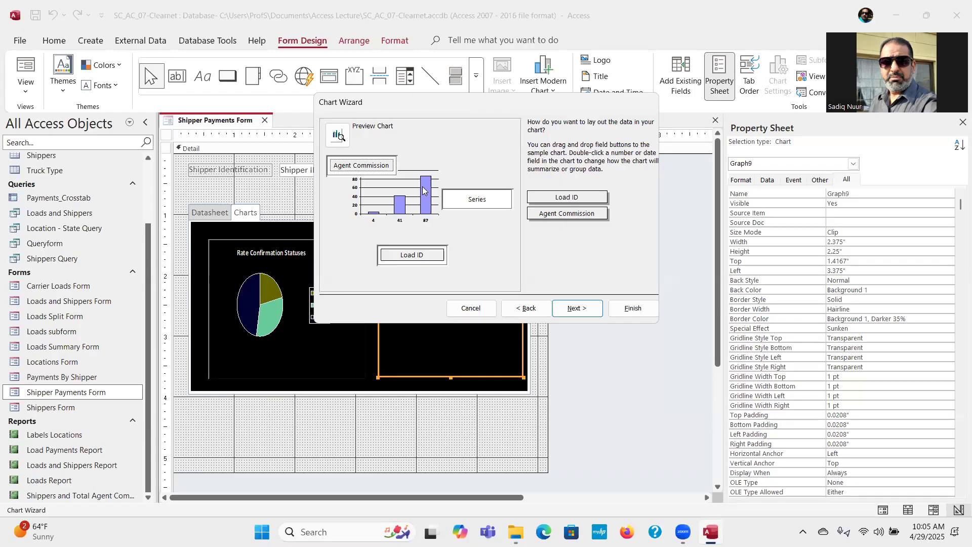
# Link the column chart on Shipper ID, title it "Agent Commission By Load" without a legend, and finish the wizard
pyautogui.click(573, 309)
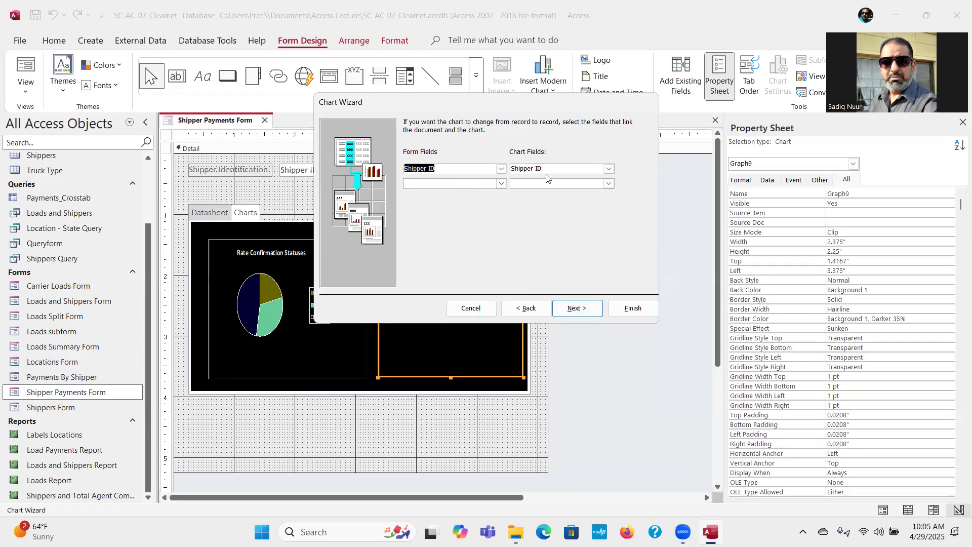
pyautogui.click(575, 315)
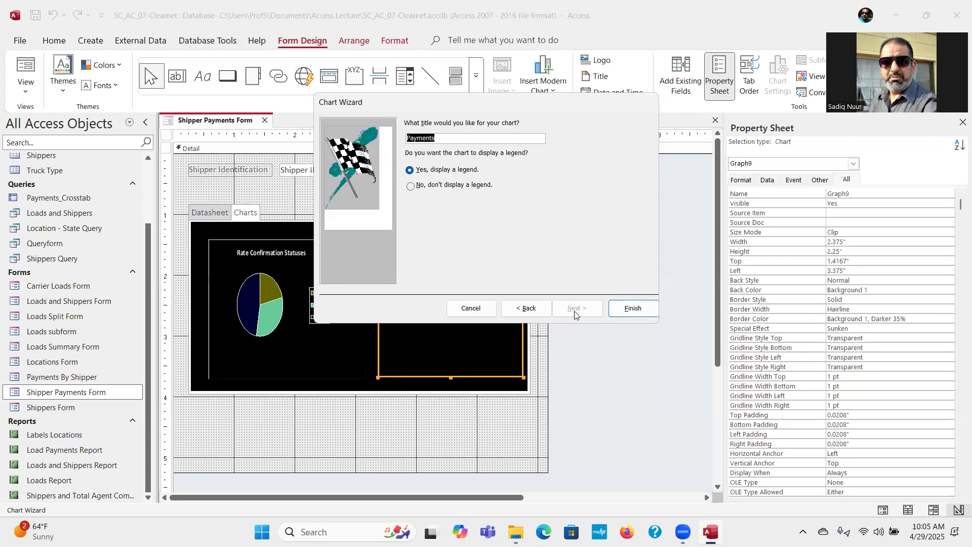
pyautogui.write('Agent Commission By Load')
pyautogui.click(411, 187)
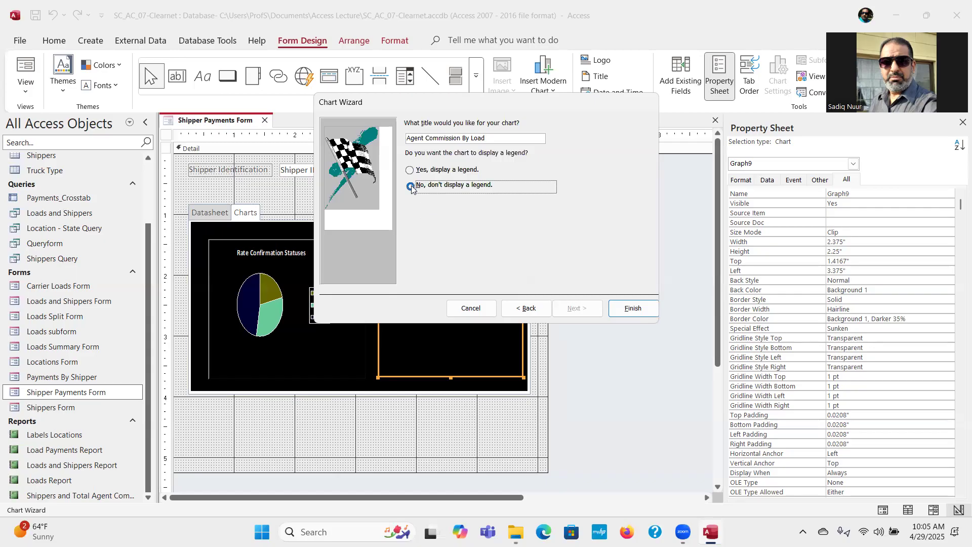
pyautogui.click(632, 313)
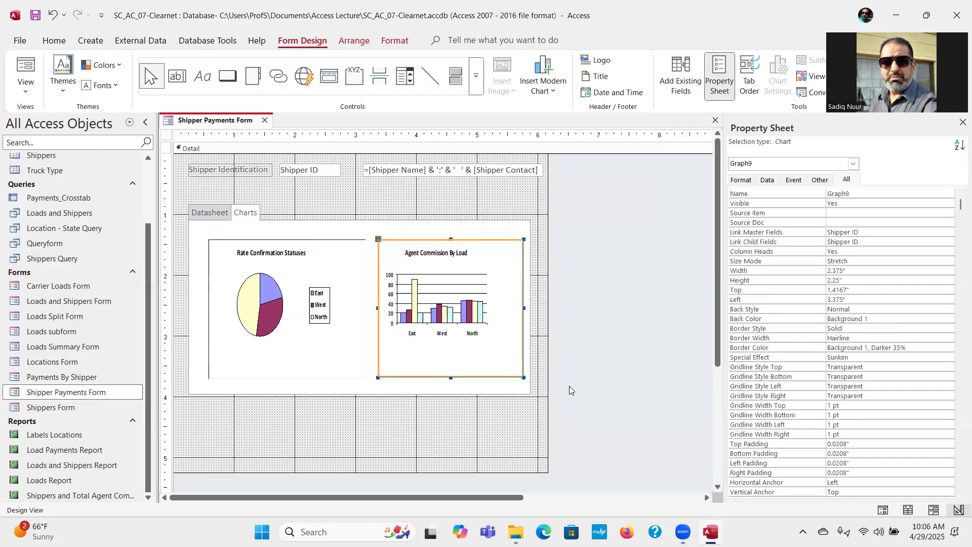
# Increase the height of the pie chart and the column chart to about 2.42" each
pyautogui.click(325, 376)
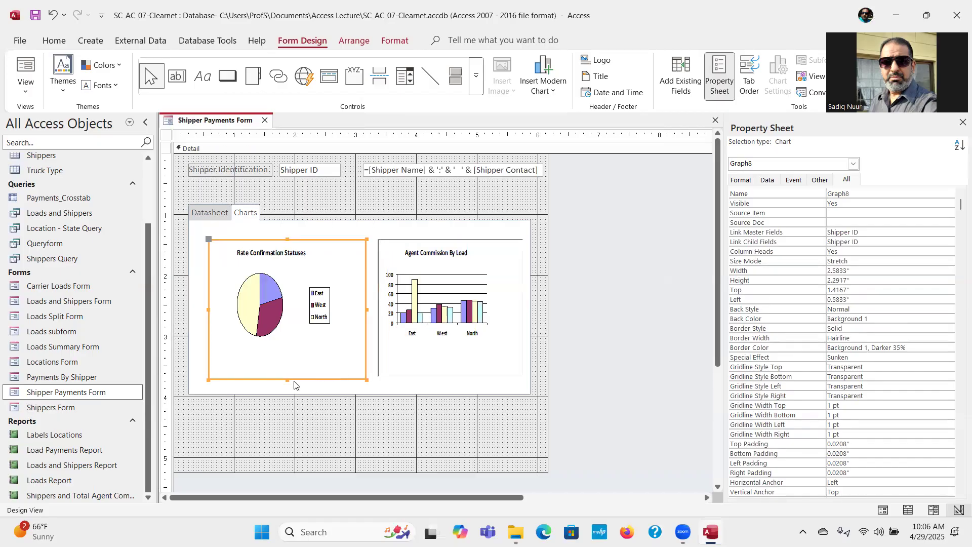
pyautogui.moveTo(285, 380); pyautogui.dragTo(284, 386)
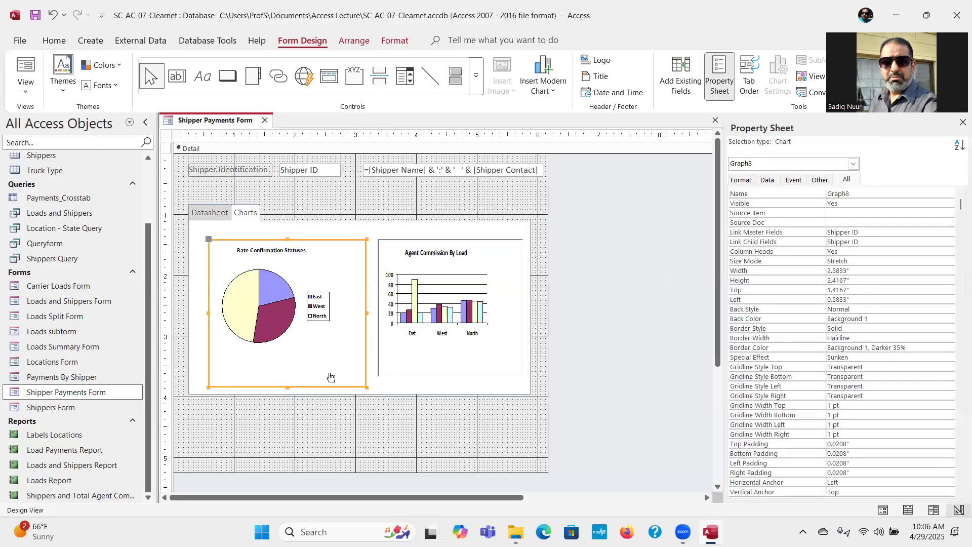
pyautogui.click(423, 371)
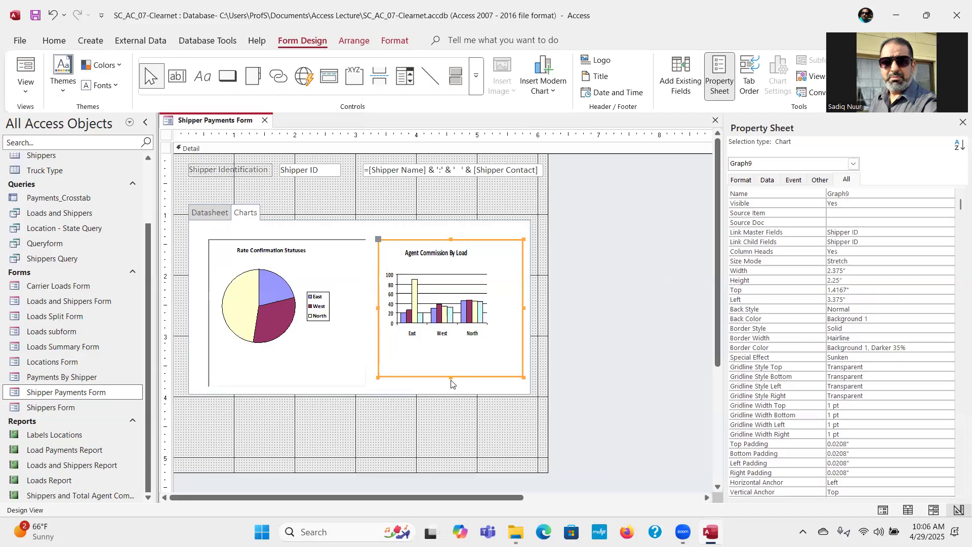
pyautogui.moveTo(450, 377); pyautogui.dragTo(449, 386)
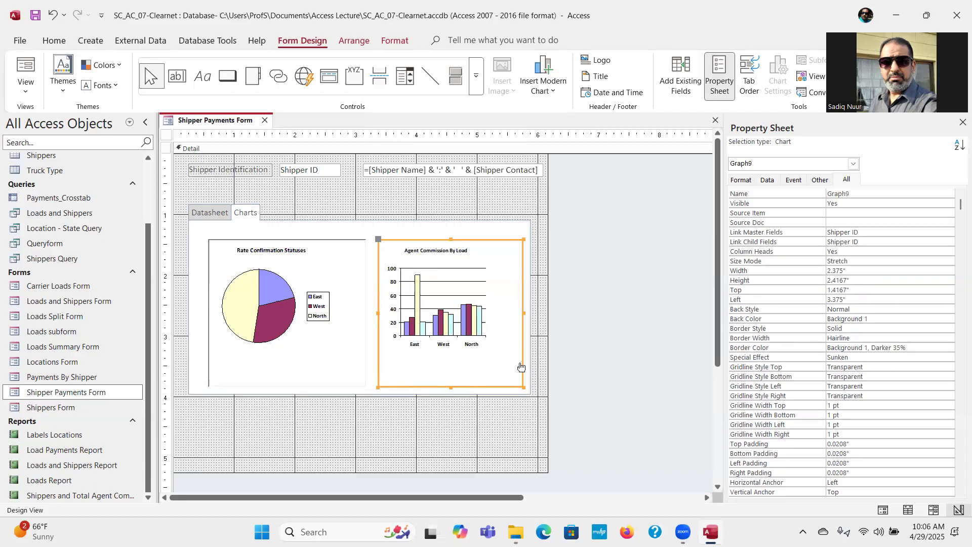
# Extend the pie chart leftward to about 2.79" wide and the column chart leftward to about 2.46" wide
pyautogui.click(229, 330)
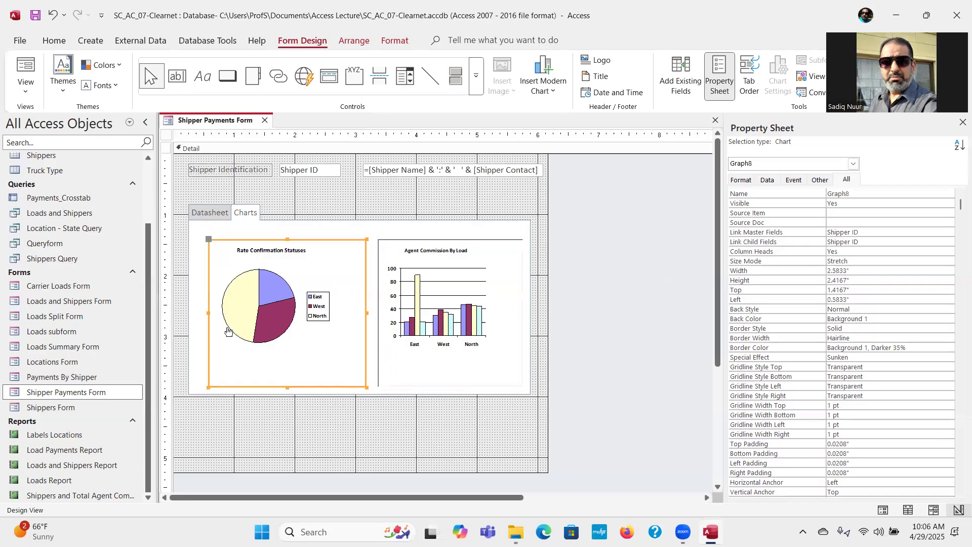
pyautogui.moveTo(207, 311); pyautogui.dragTo(195, 311)
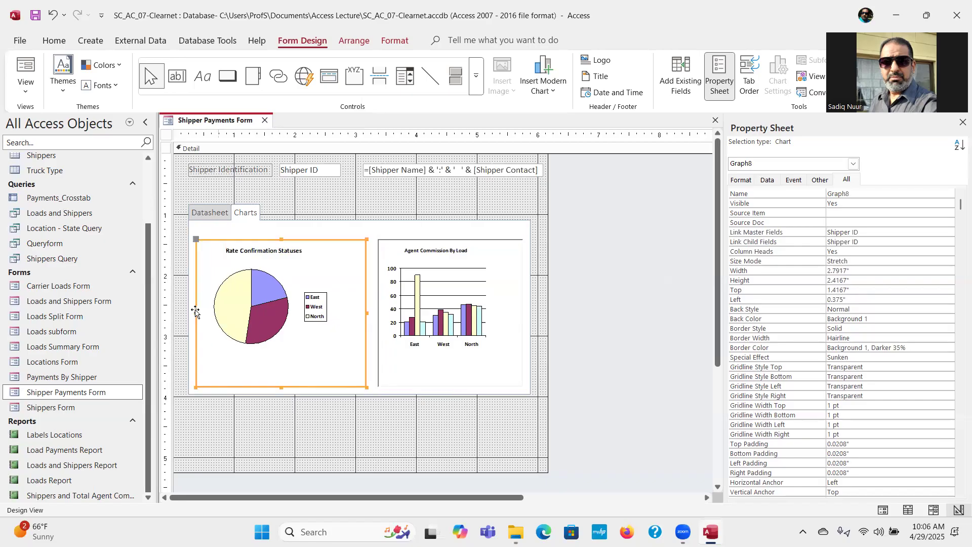
pyautogui.click(509, 330)
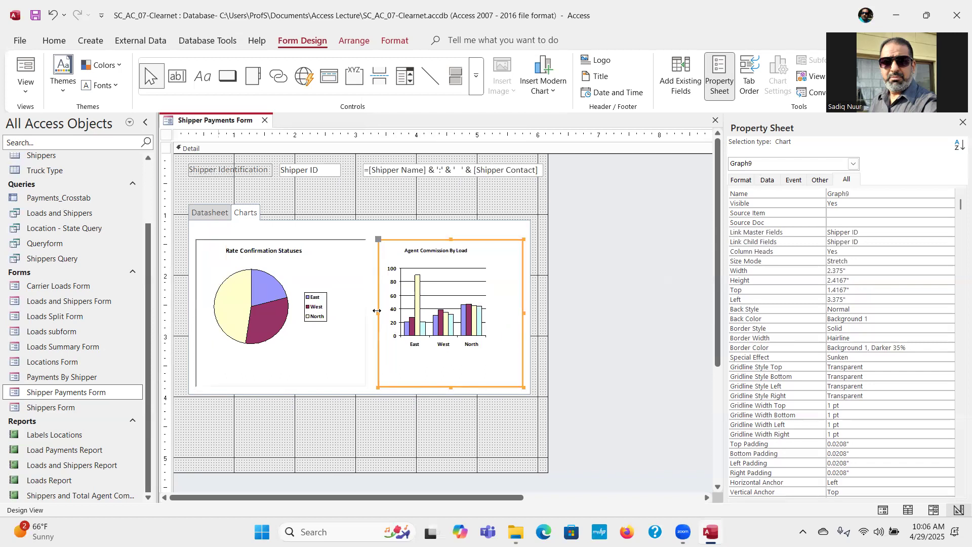
pyautogui.moveTo(377, 311); pyautogui.dragTo(371, 314)
pyautogui.click(439, 231)
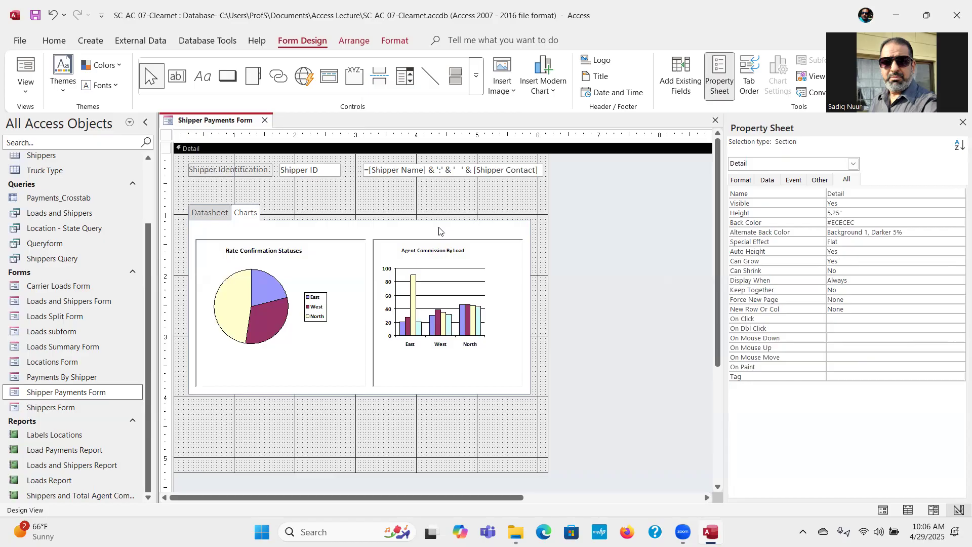
# Switch the form to Form View and check both charts on the Charts page for each shipper record
pyautogui.click(25, 71)
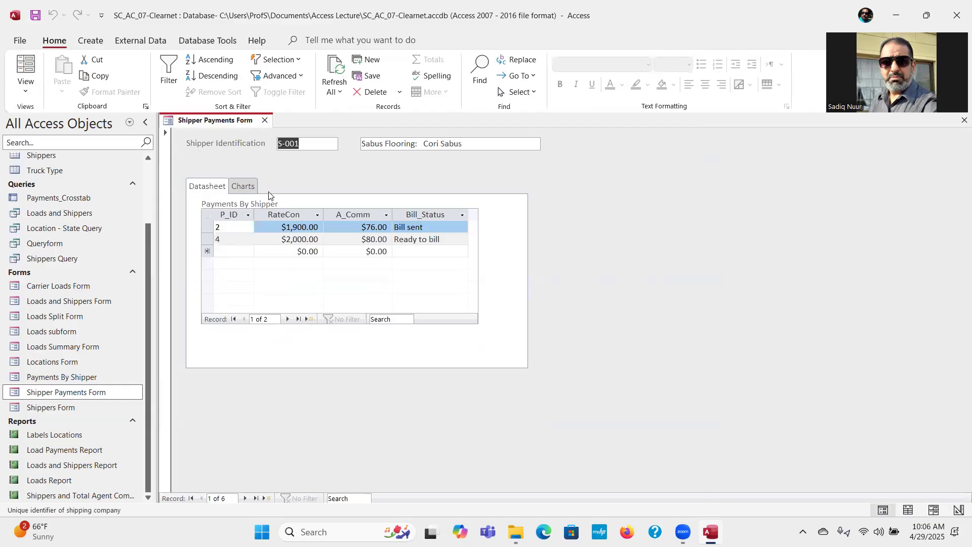
pyautogui.click(243, 186)
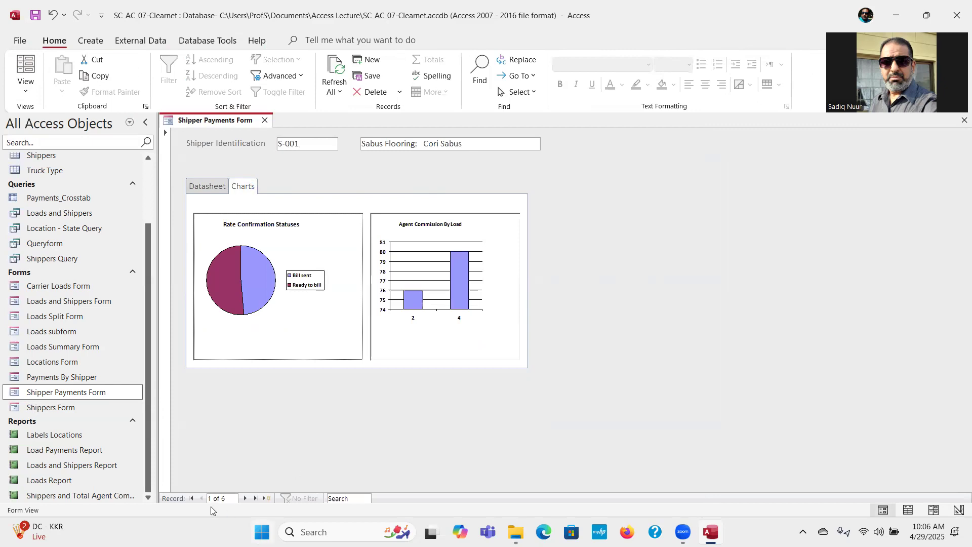
pyautogui.click(246, 499)
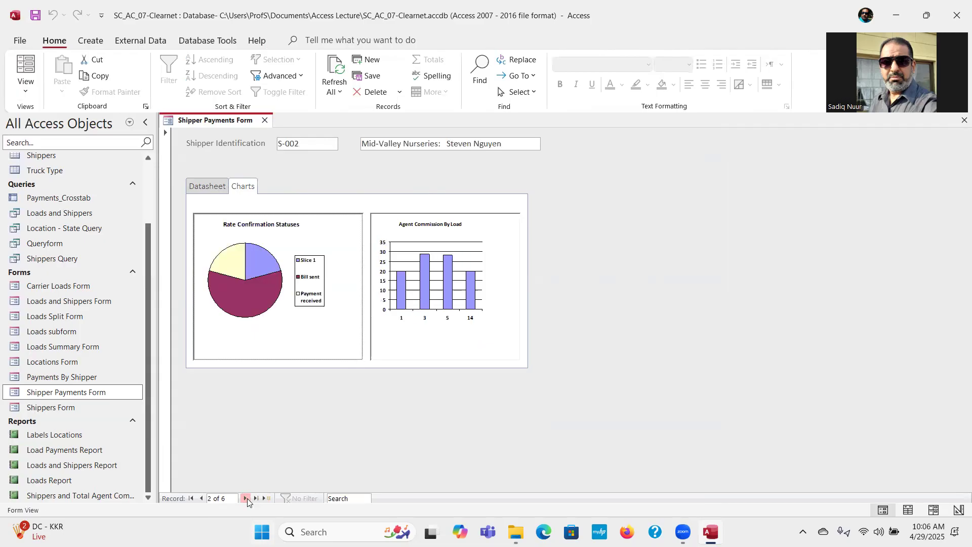
pyautogui.click(246, 498)
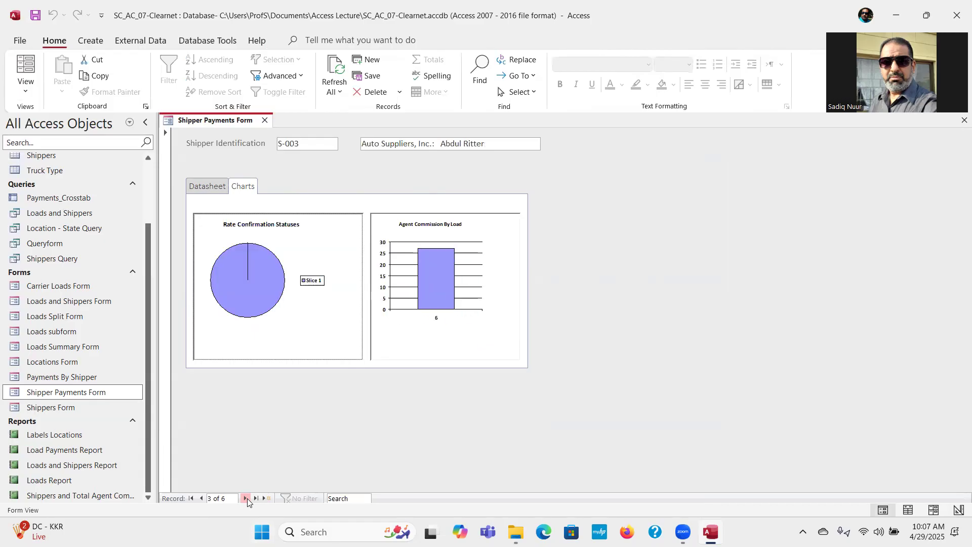
pyautogui.click(246, 499)
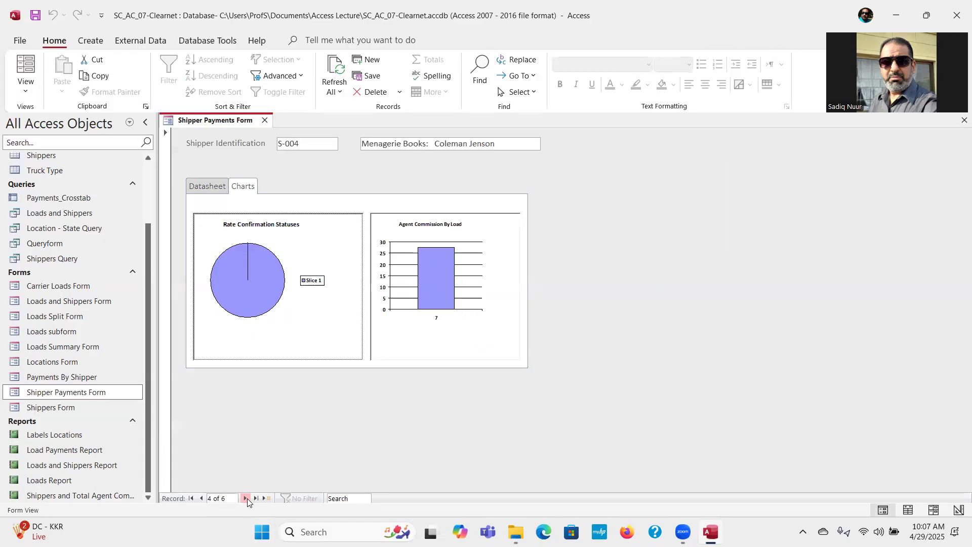
pyautogui.click(245, 498)
pyautogui.click(245, 498)
pyautogui.click(246, 498)
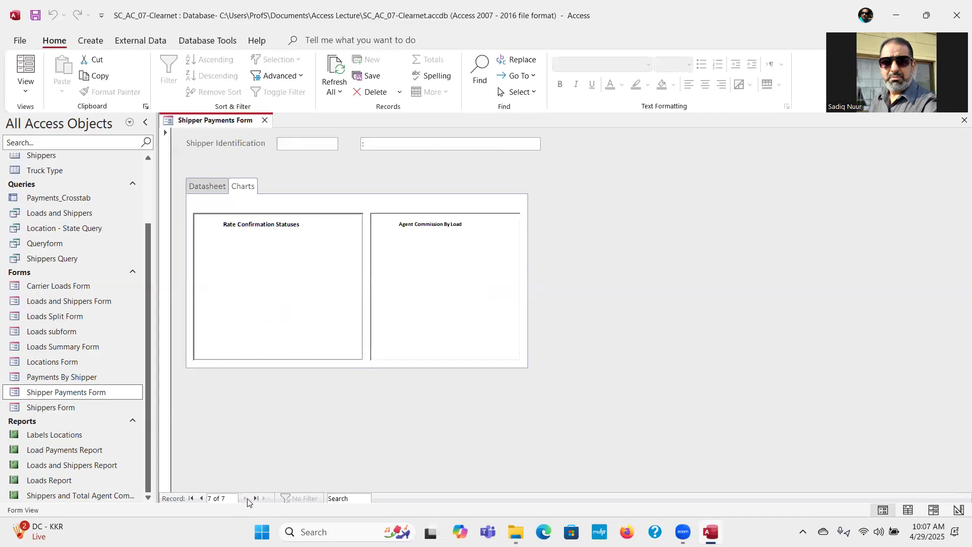
# Go back through the records to shipper S-001 and view its payments on the Datasheet page
pyautogui.click(201, 498)
pyautogui.click(201, 499)
pyautogui.click(201, 499)
pyautogui.click(201, 498)
pyautogui.click(201, 499)
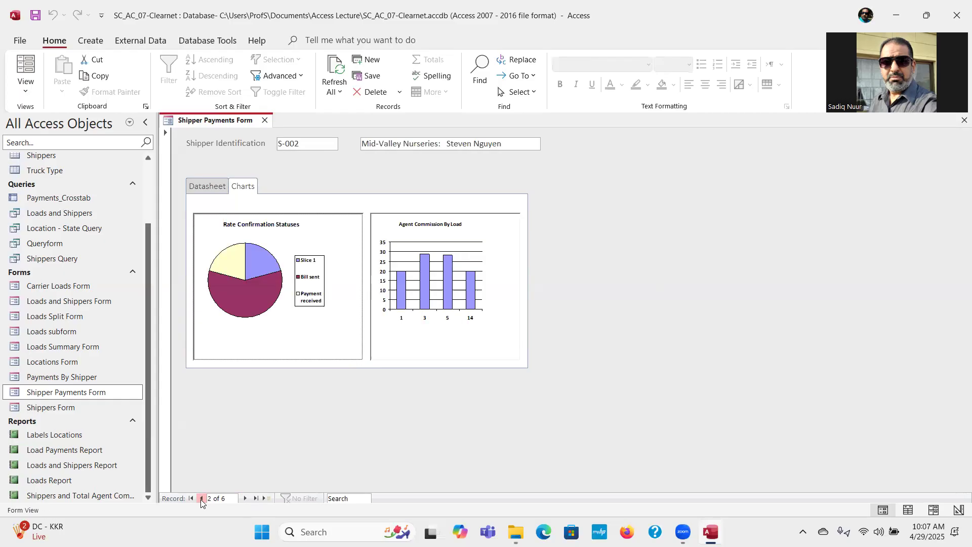
pyautogui.click(201, 498)
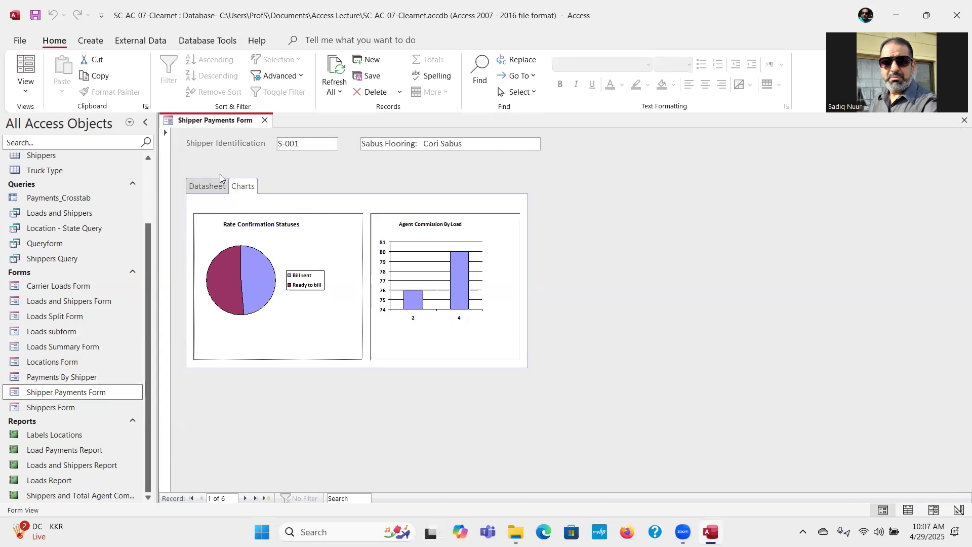
pyautogui.click(205, 187)
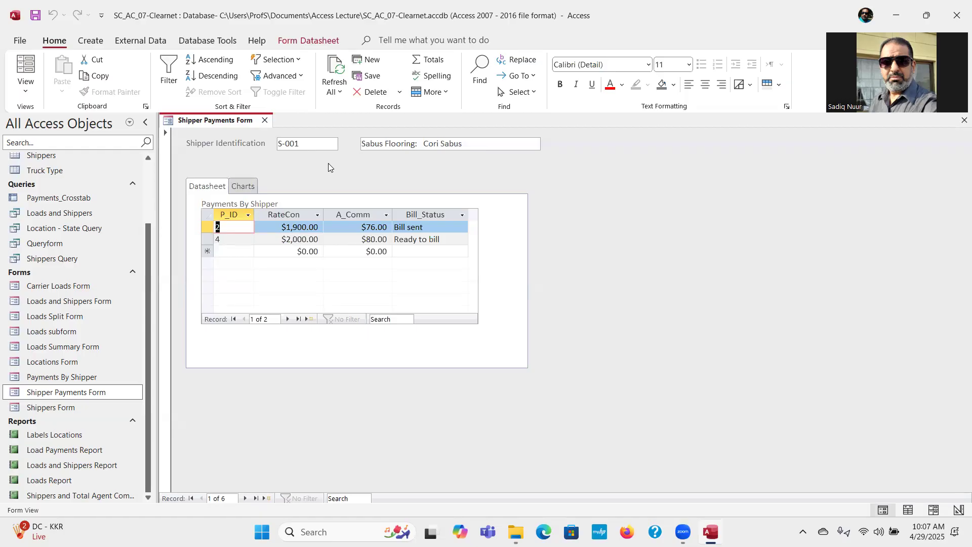
# Return to Design View, open the Agent Commission By Load chart object for editing and enlarge its datasheet window
pyautogui.click(29, 97)
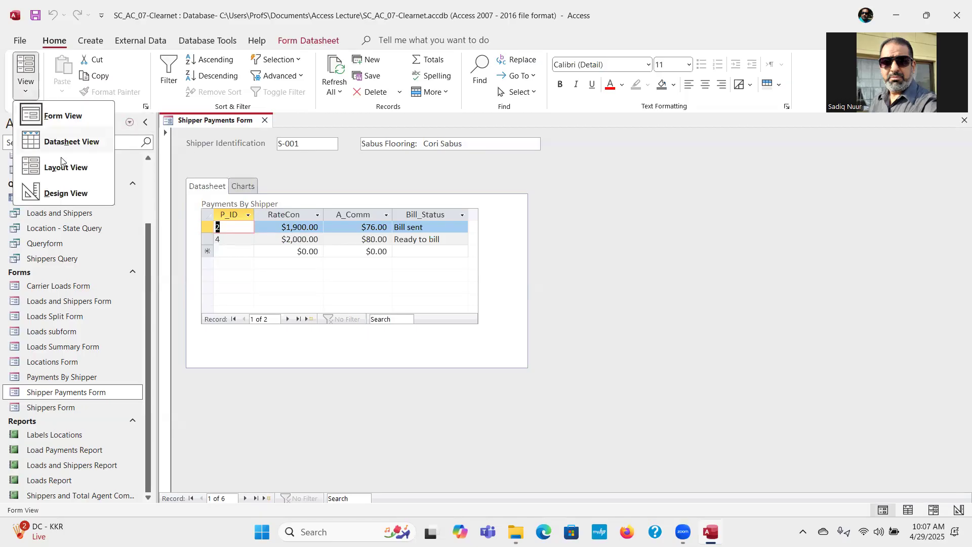
pyautogui.click(69, 195)
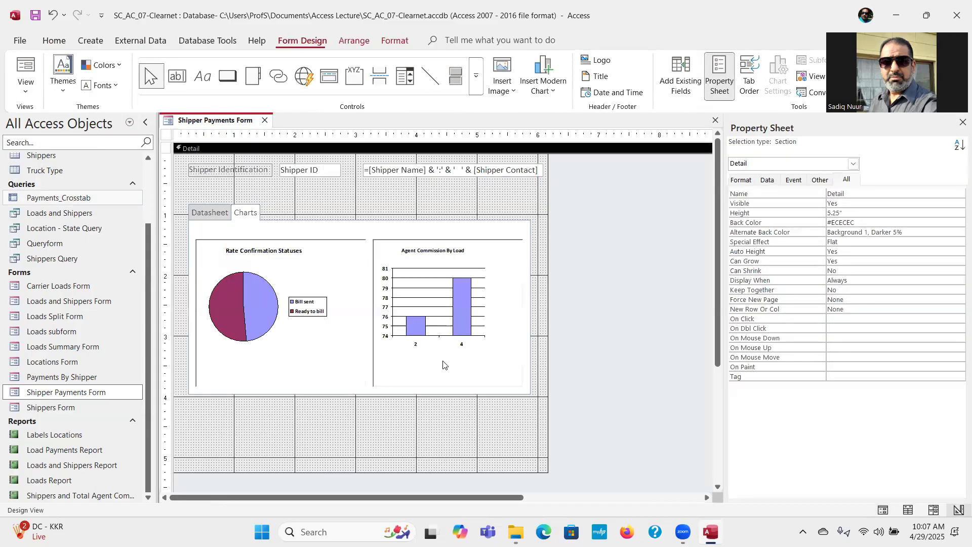
pyautogui.click(482, 353)
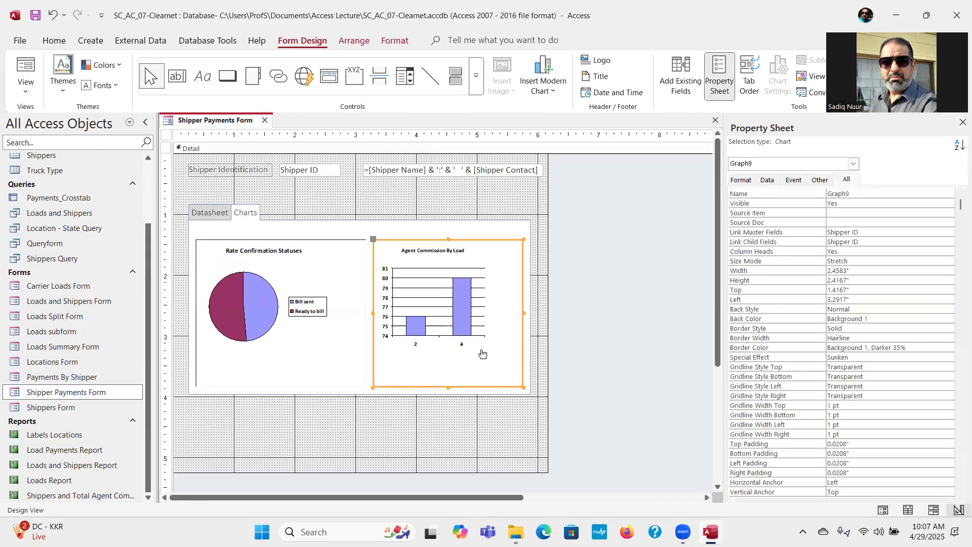
pyautogui.rightClick(483, 353)
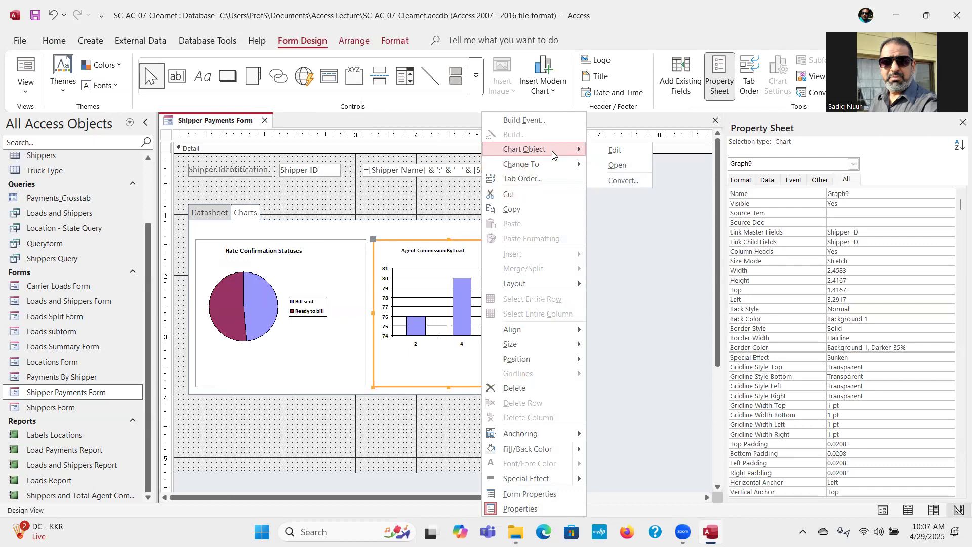
pyautogui.click(613, 150)
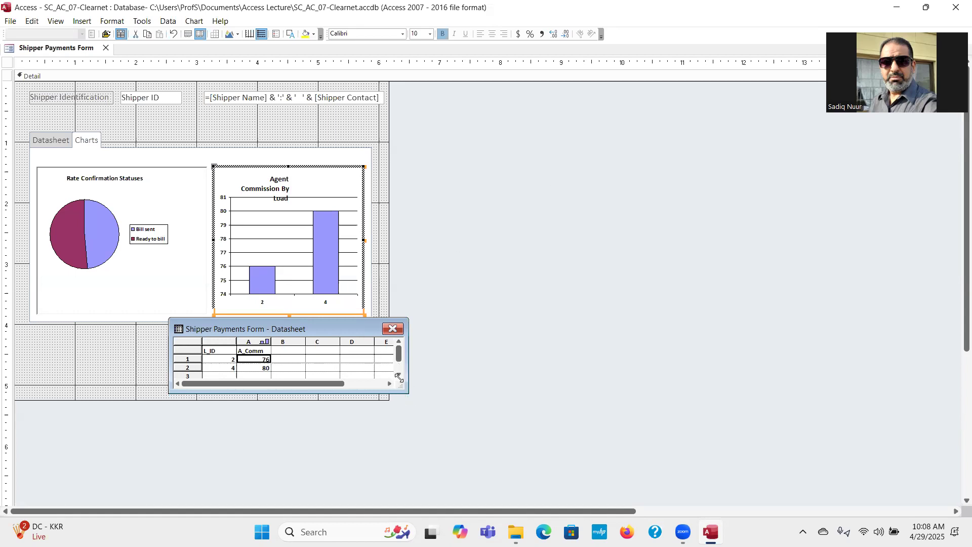
pyautogui.moveTo(403, 388); pyautogui.dragTo(454, 444)
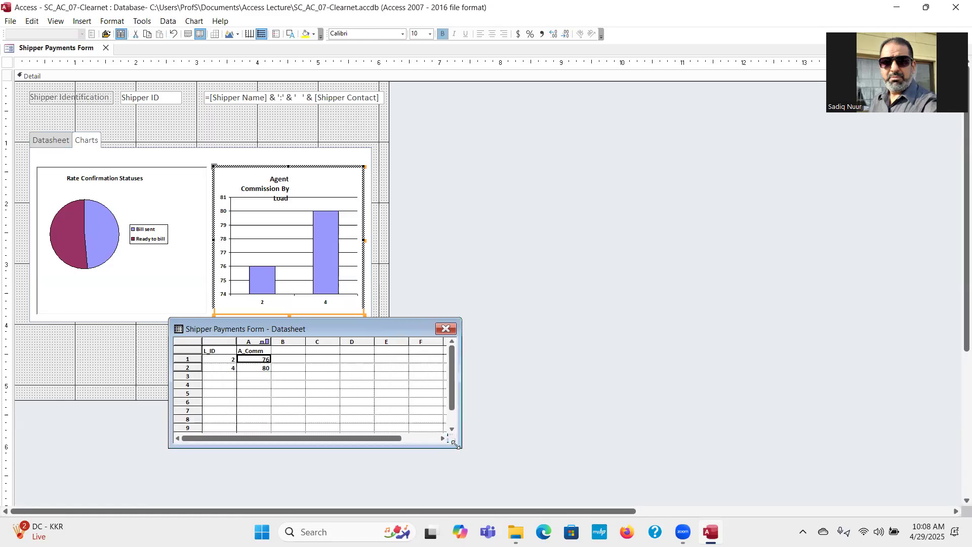
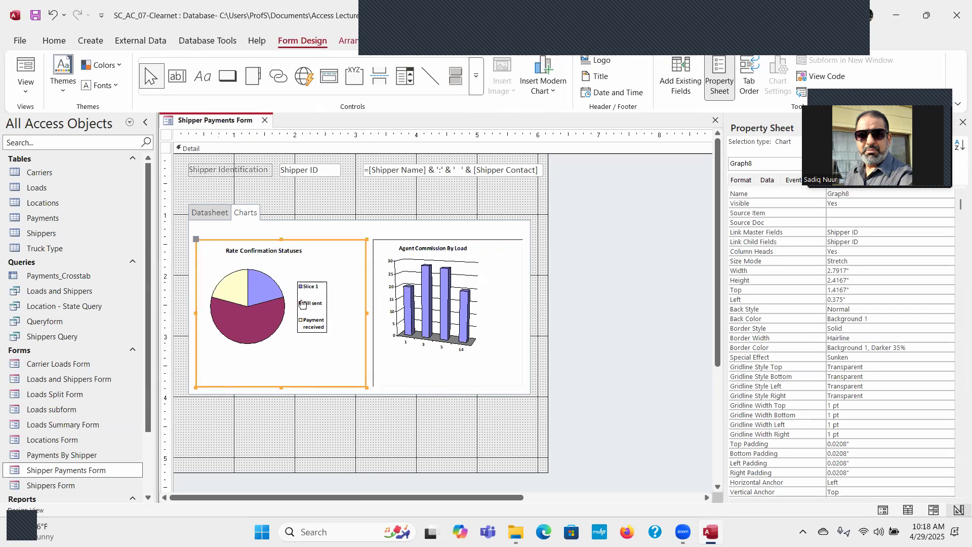
# Open the Rate Confirmation Statuses pie chart for editing and set its legend placement to Bottom
pyautogui.rightClick(311, 299)
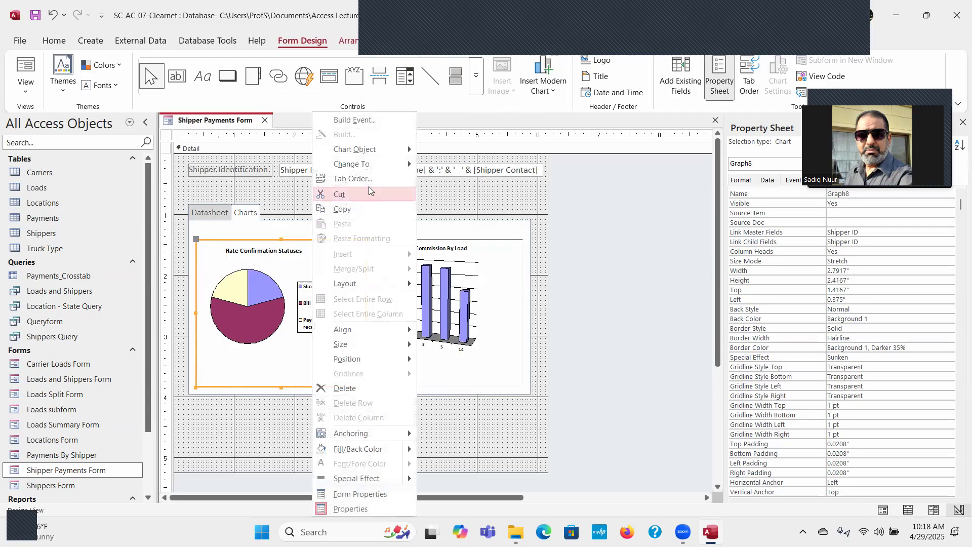
pyautogui.moveTo(375, 151)
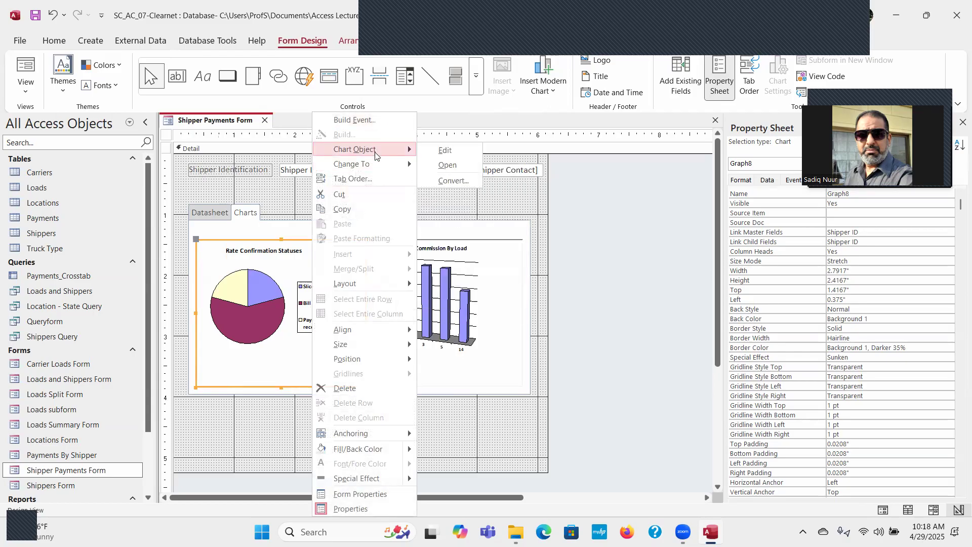
pyautogui.click(446, 150)
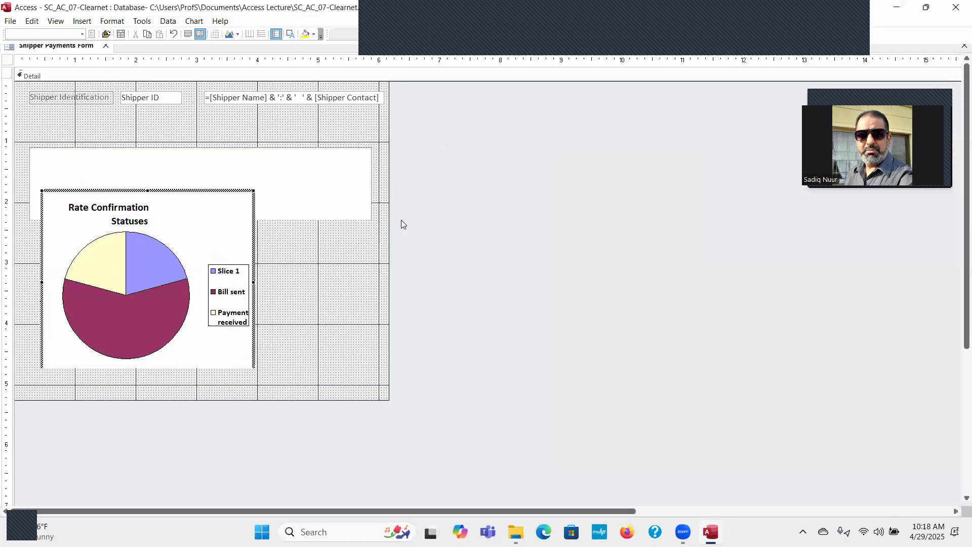
pyautogui.click(183, 243)
pyautogui.click(182, 246)
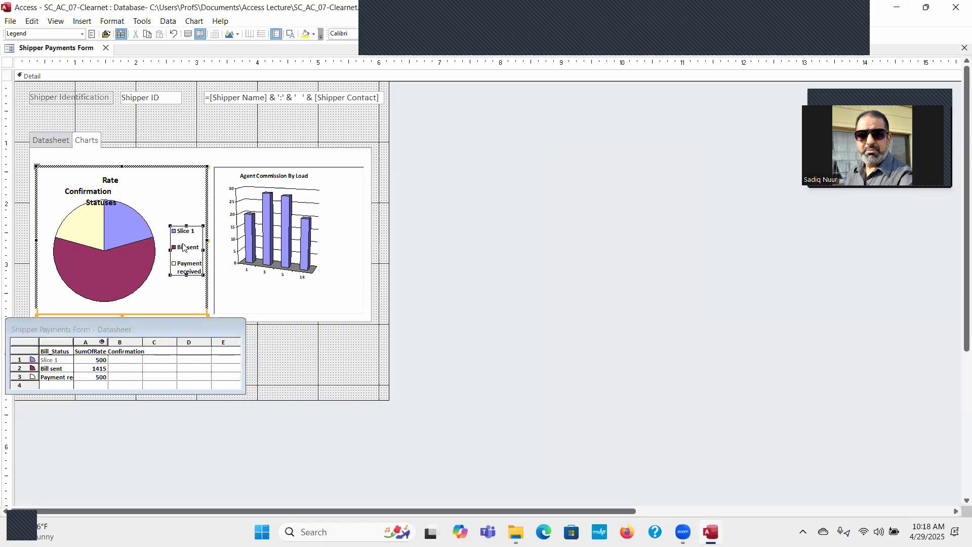
pyautogui.rightClick(182, 247)
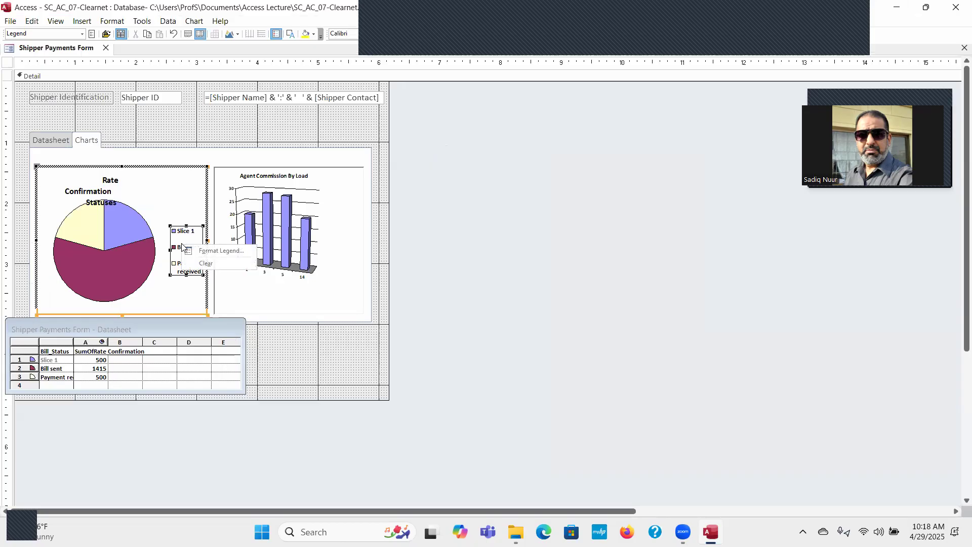
pyautogui.click(231, 251)
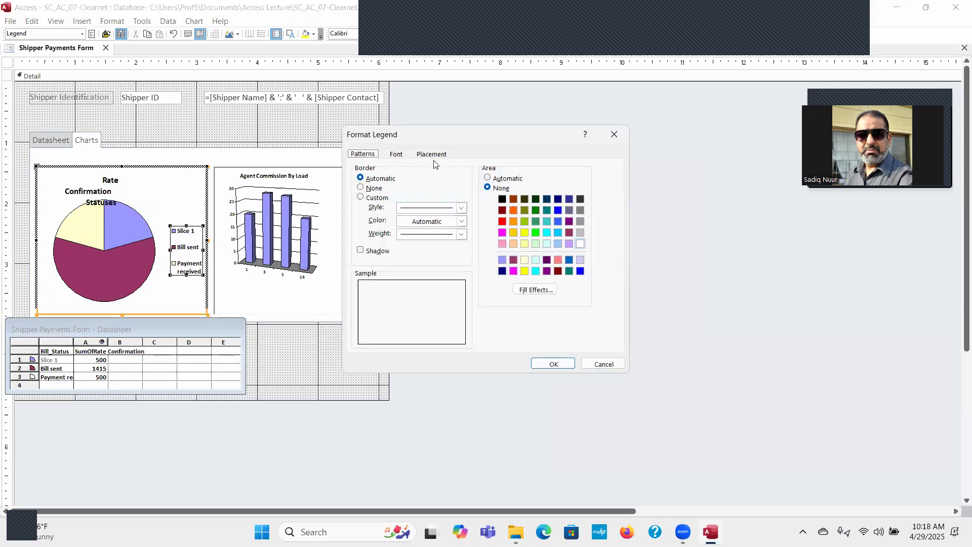
pyautogui.click(438, 157)
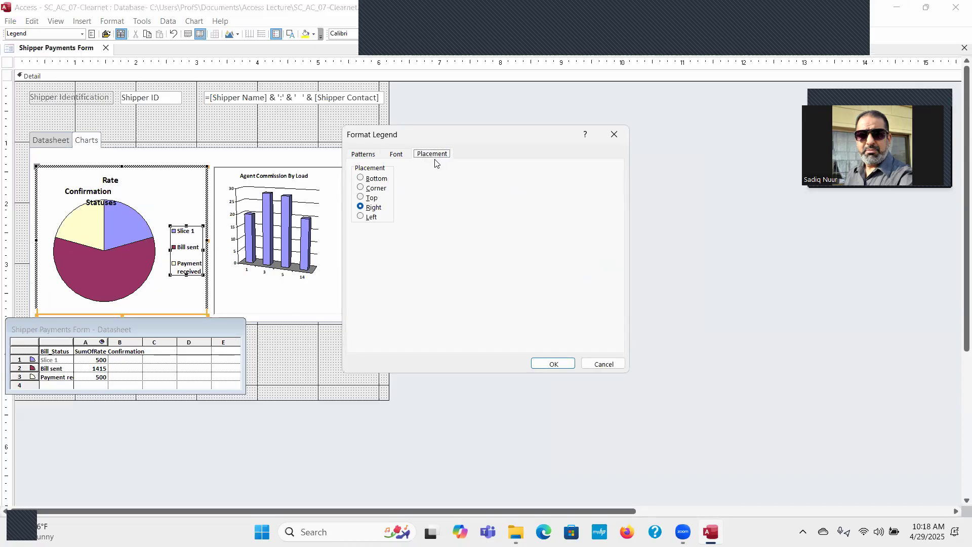
pyautogui.click(361, 179)
pyautogui.click(550, 363)
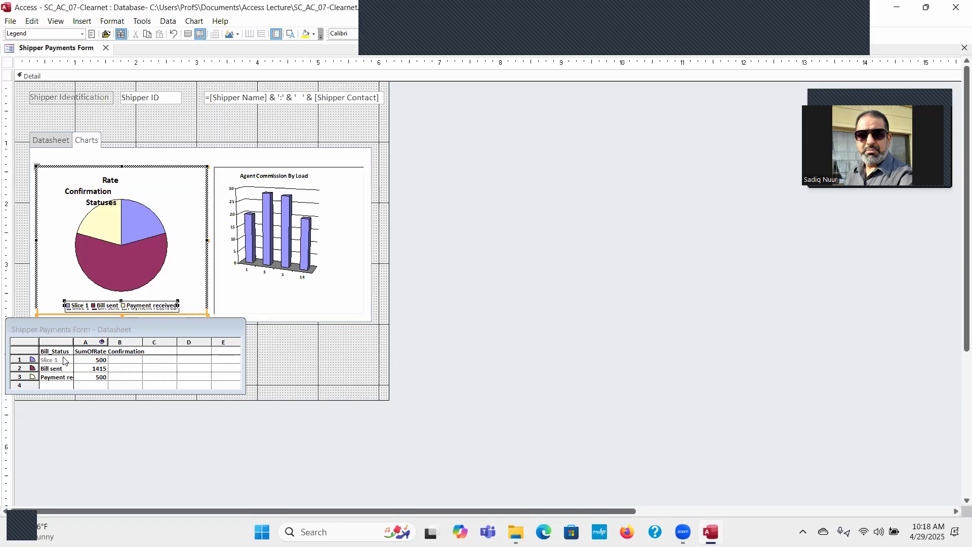
# Clear the Bill_Status heading in the pie chart's datasheet and replace the column A heading with "1st"
pyautogui.click(66, 351)
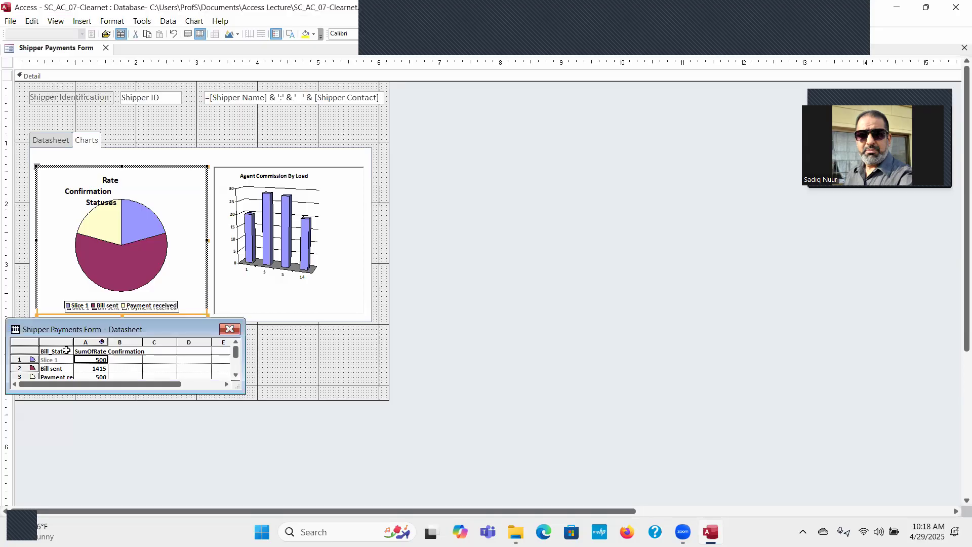
pyautogui.click(59, 351)
pyautogui.click(90, 353)
pyautogui.press('Delete')
pyautogui.write('is')
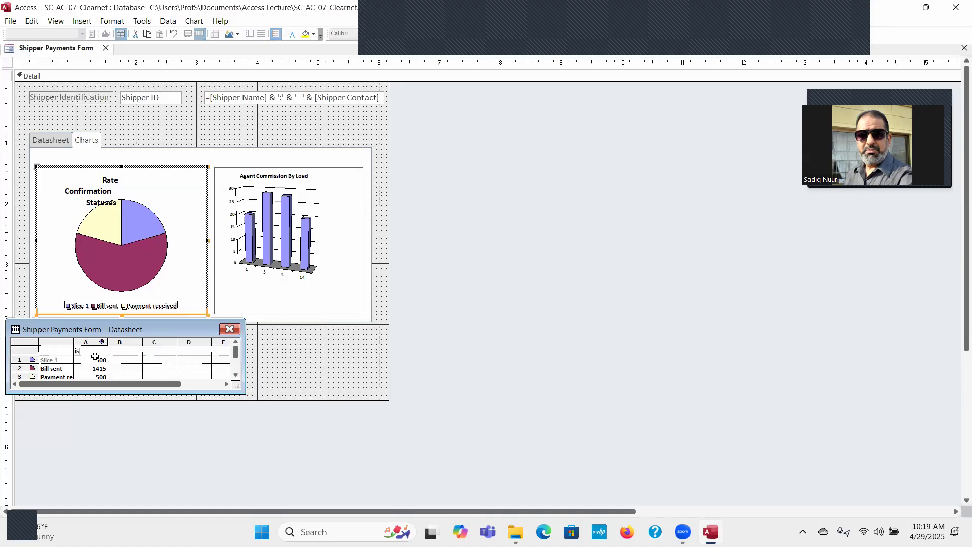
pyautogui.write('1st')
pyautogui.press('Tab')
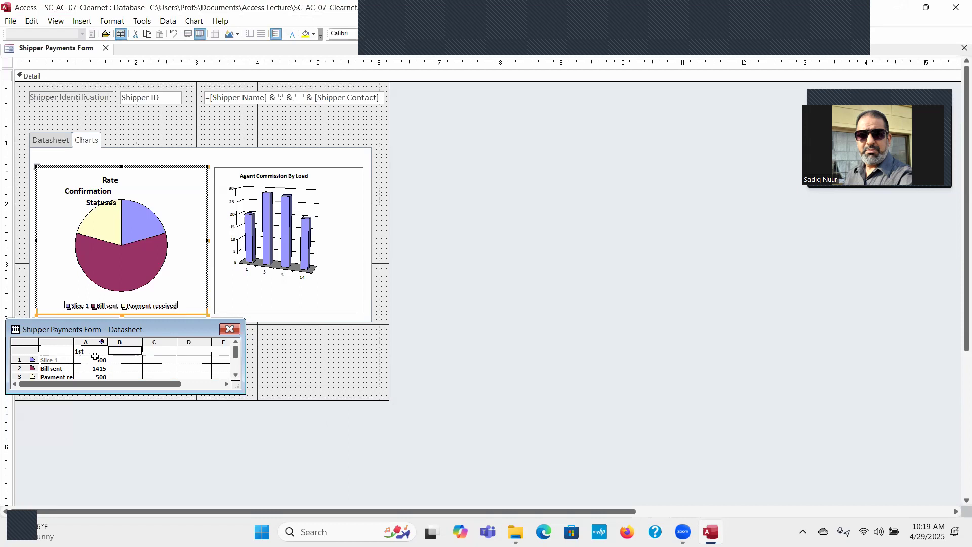
# Complete the column A heading as "1st Qrt" and enter "2nd Qtr" as the column B heading in the pie chart's datasheet
pyautogui.click(94, 352)
pyautogui.click(94, 352)
pyautogui.write('Qrt')
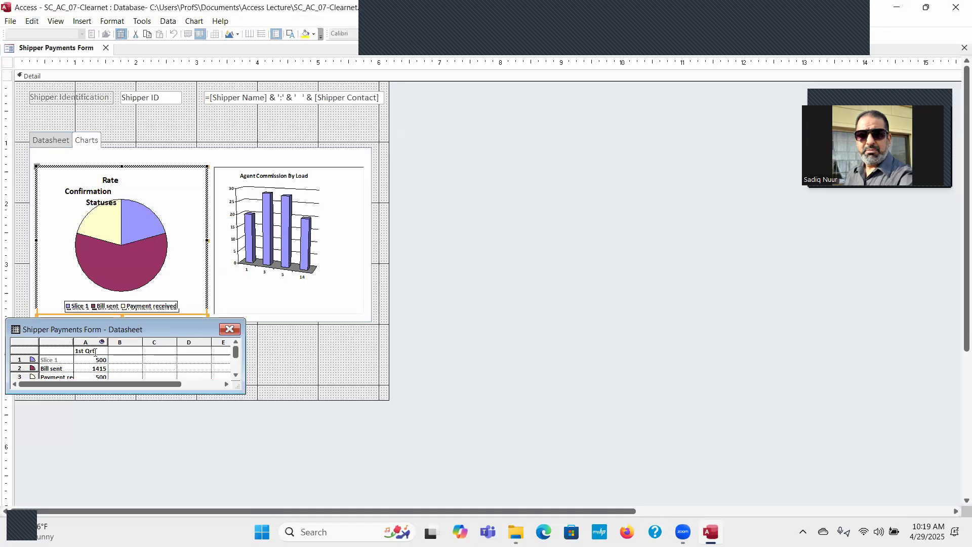
pyautogui.press('Tab')
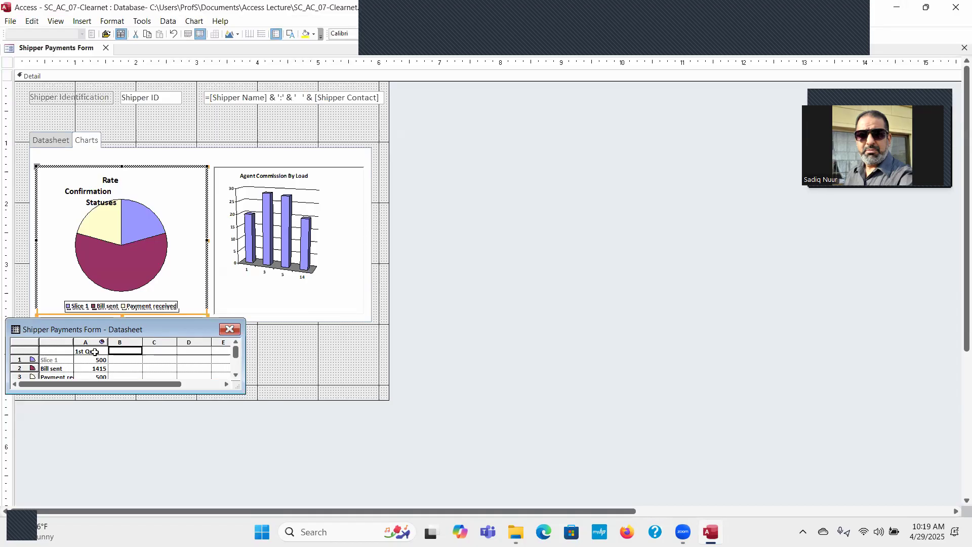
pyautogui.write('2nd')
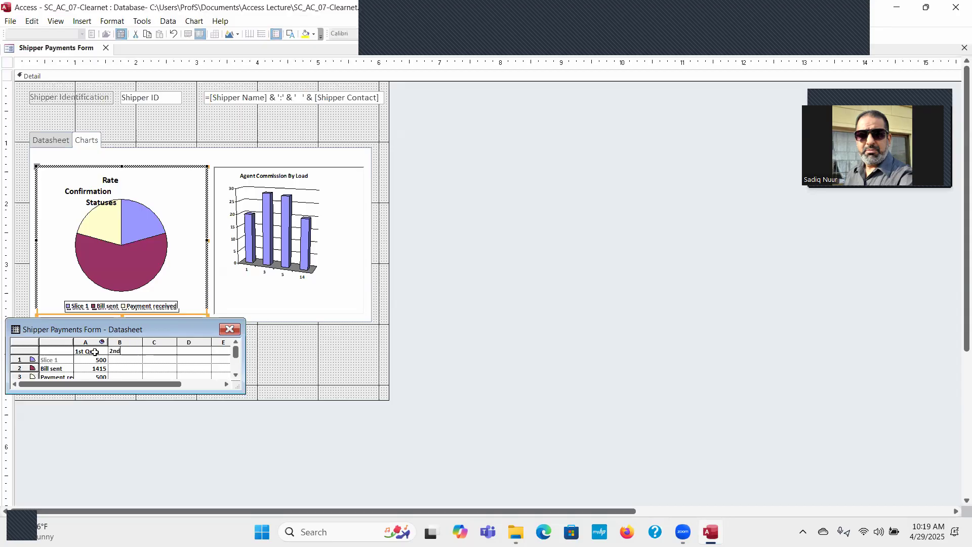
pyautogui.write(' Qtr')
pyautogui.press('Tab')
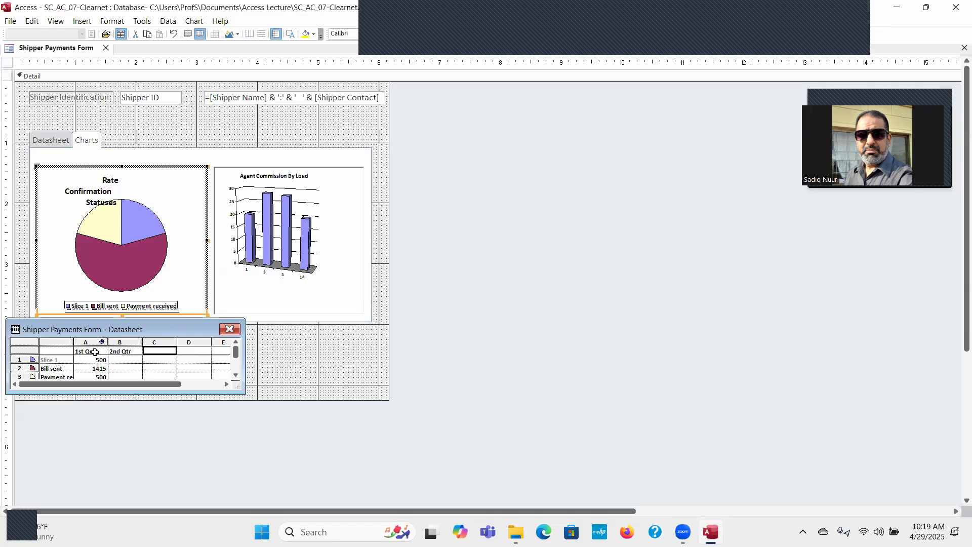
# Enter "3rd Qtr" and "4th Qtr" as the column C and D headings in the pie chart's datasheet
pyautogui.write('3rd')
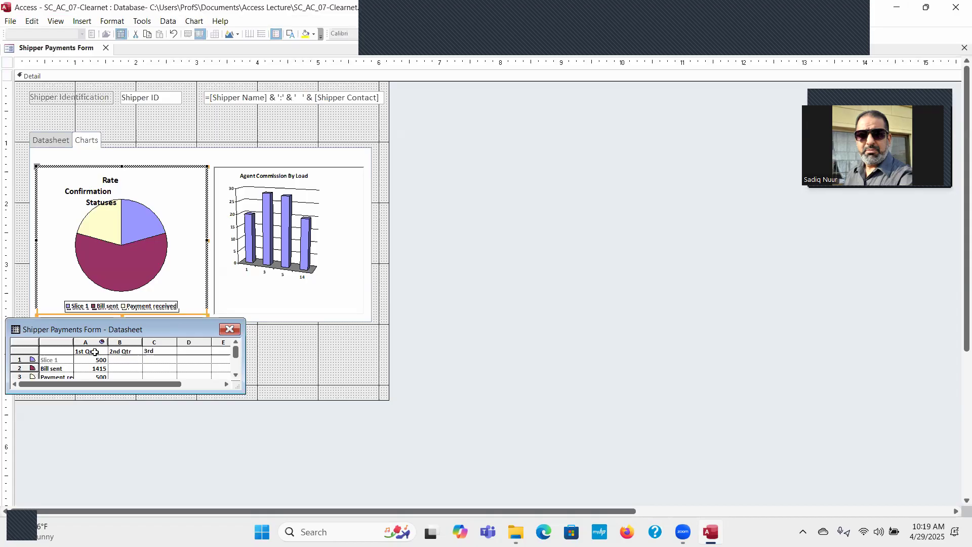
pyautogui.write(' Qtr')
pyautogui.press('Tab')
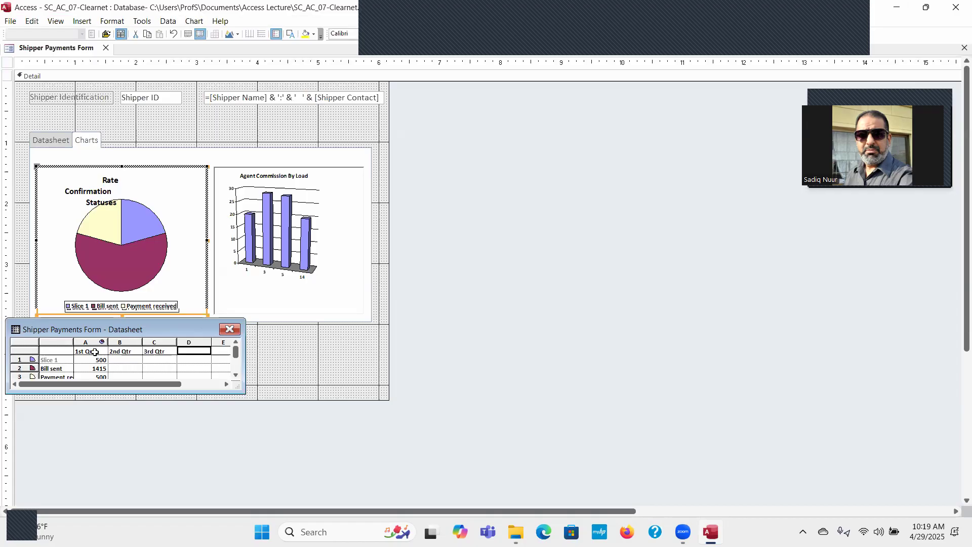
pyautogui.write('4th')
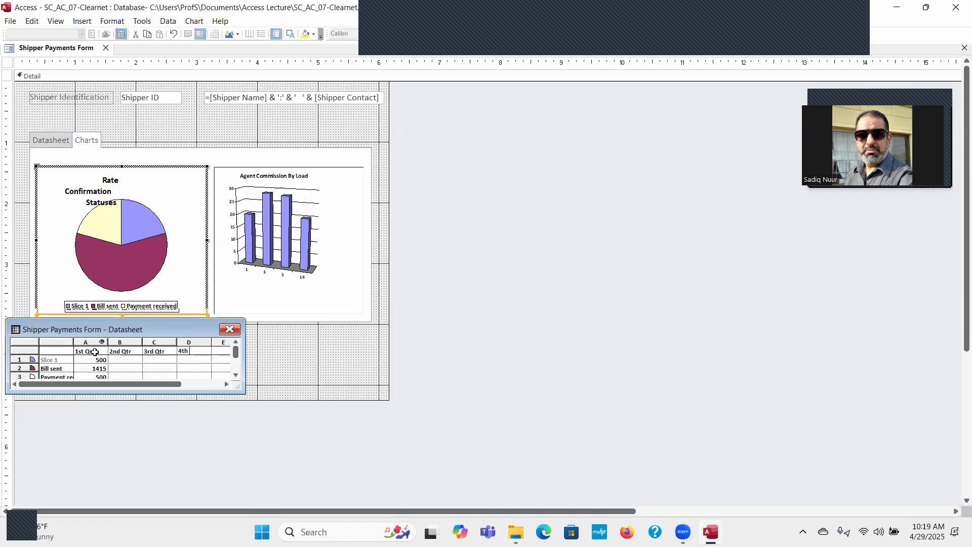
pyautogui.write(' Qtr')
pyautogui.press('Return')
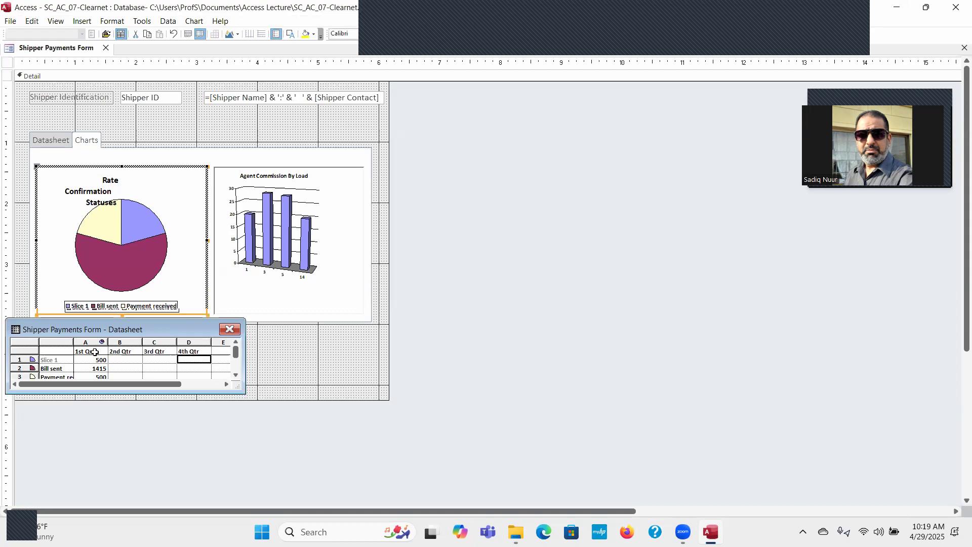
# Enlarge the pie chart's datasheet window and label its first three rows East, West and North
pyautogui.moveTo(236, 387); pyautogui.dragTo(289, 437)
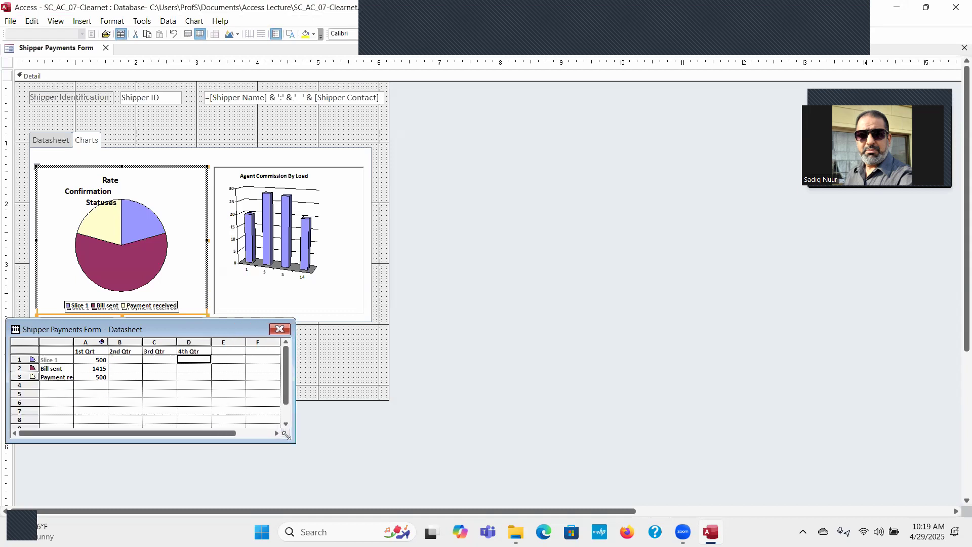
pyautogui.click(57, 360)
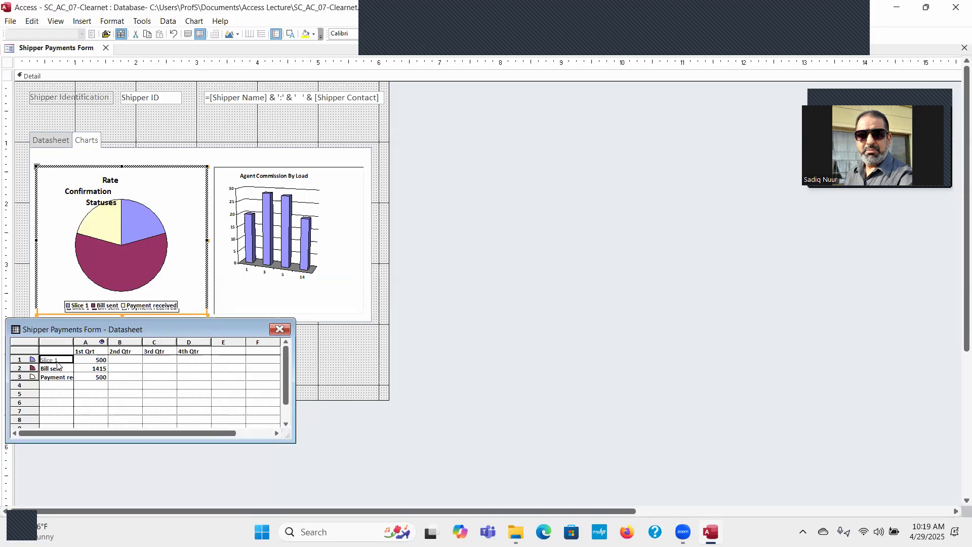
pyautogui.write('East')
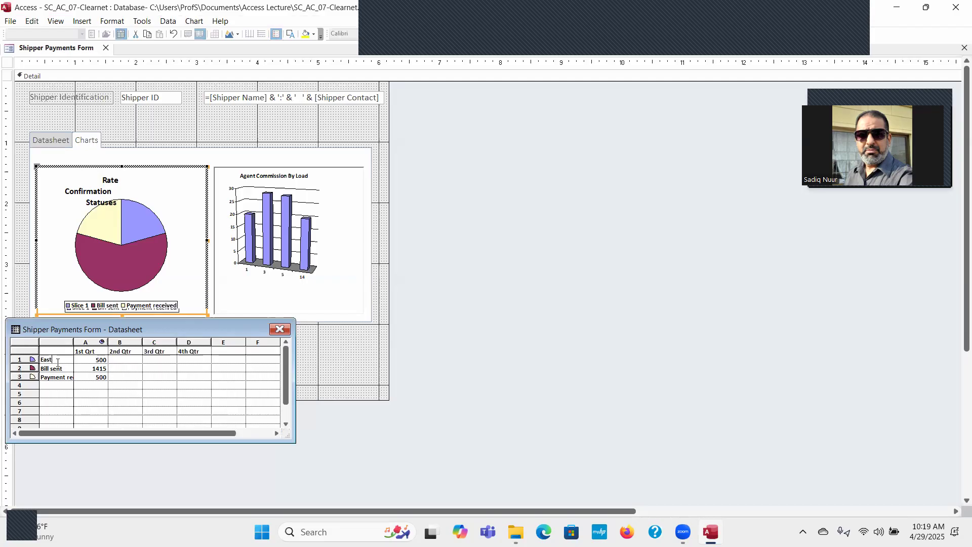
pyautogui.press('Return')
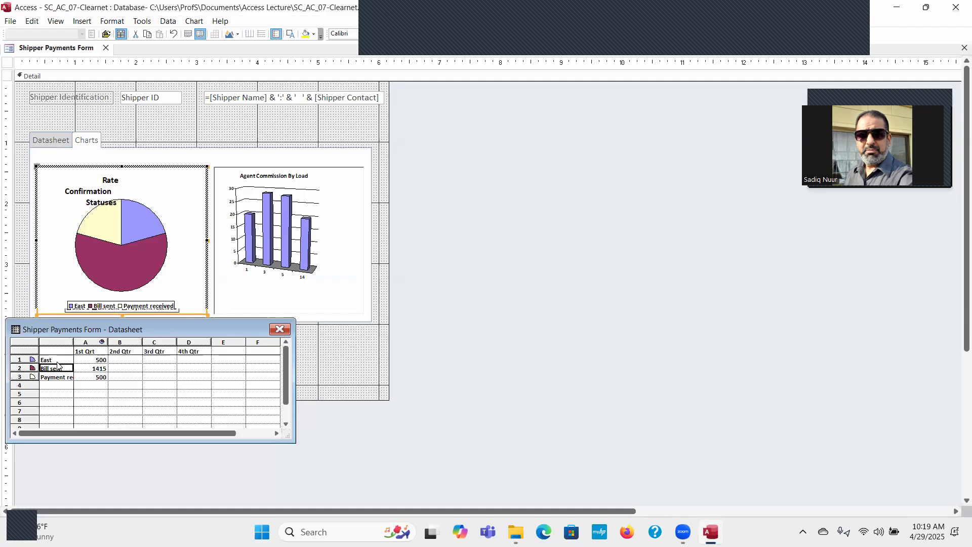
pyautogui.write('West')
pyautogui.press('Return')
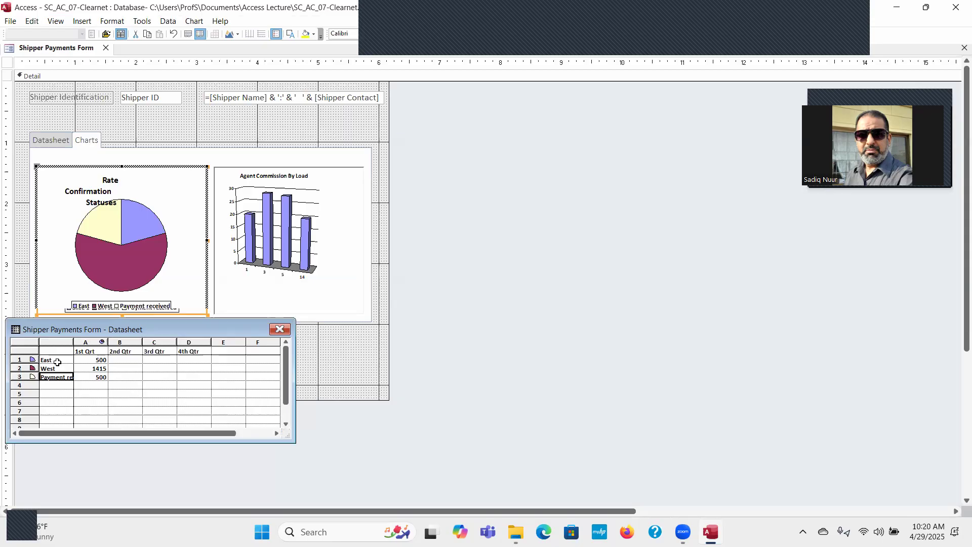
pyautogui.write('North')
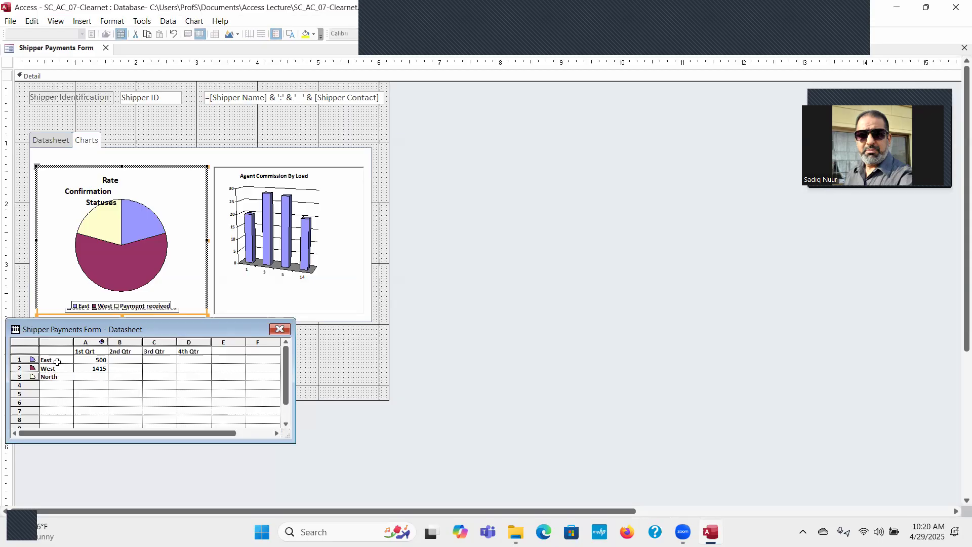
pyautogui.press('Tab')
# Fill the East row with 20.4, 27.4, 90 and 20.4 for the first to fourth quarters
pyautogui.press('Up')
pyautogui.press('Up')
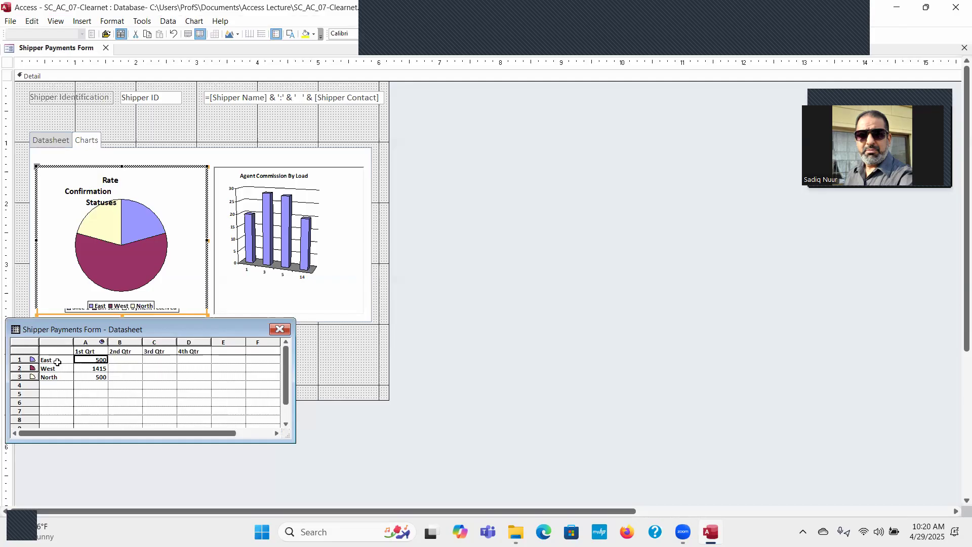
pyautogui.write('20.4')
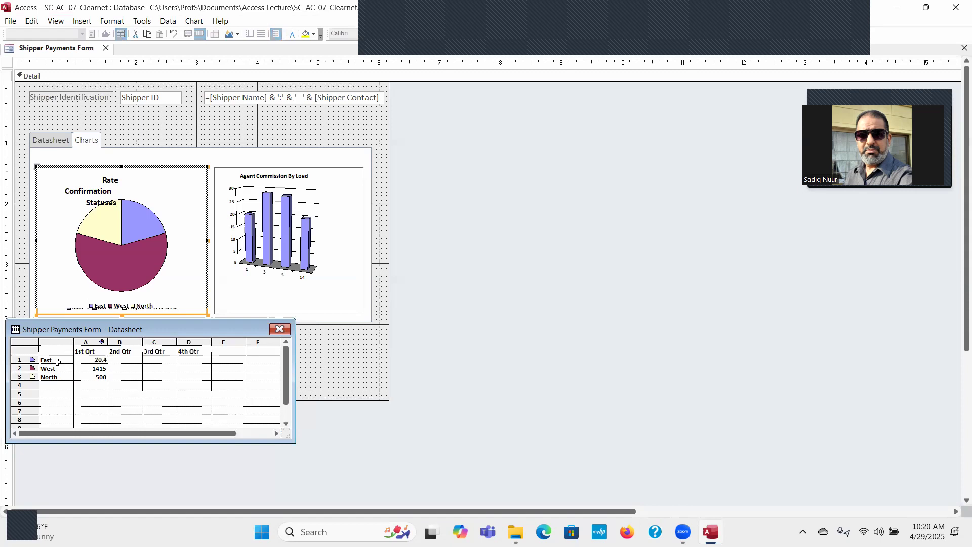
pyautogui.press('Tab')
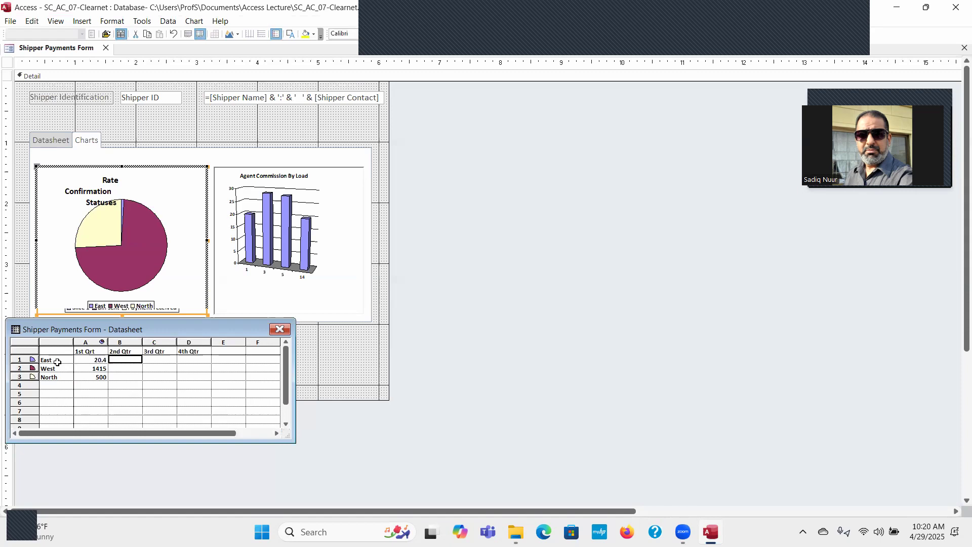
pyautogui.write('27')
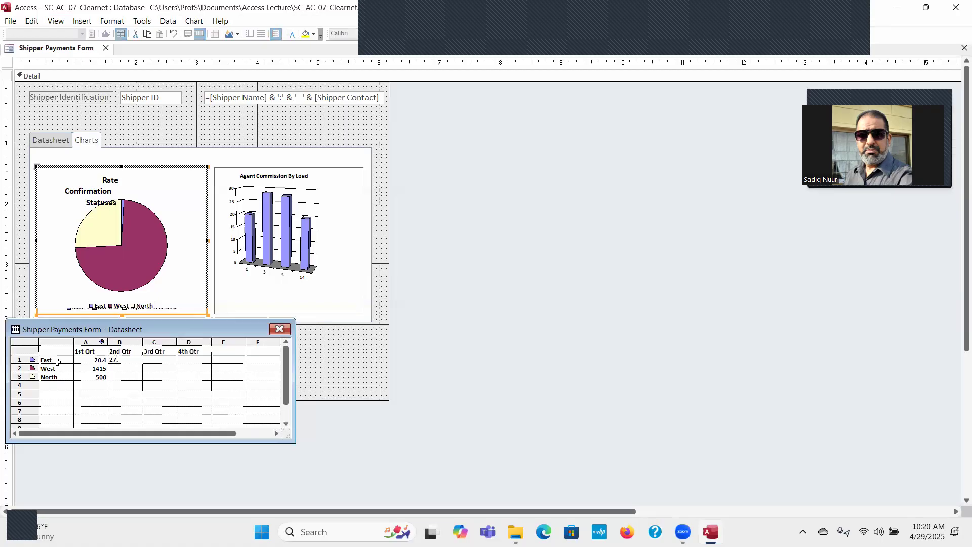
pyautogui.write('.4')
pyautogui.press('Tab')
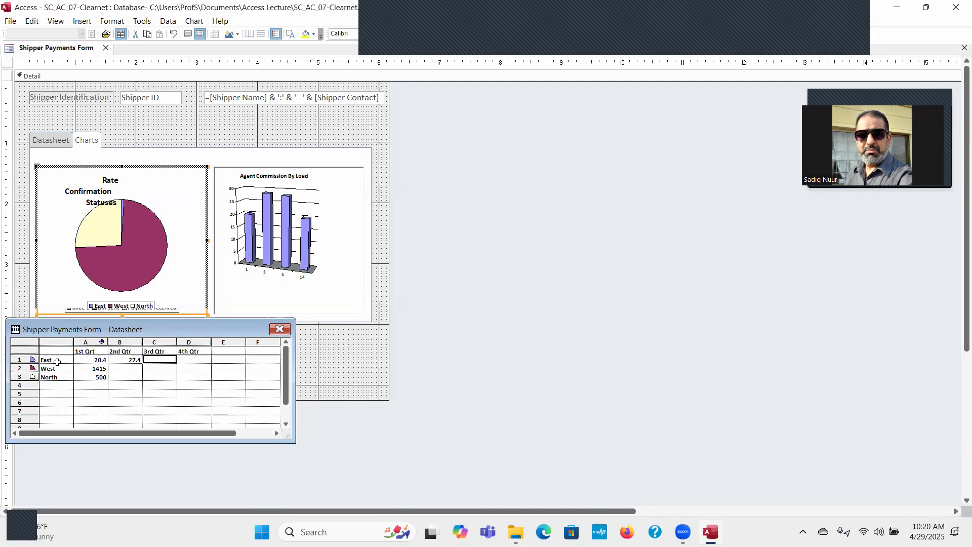
pyautogui.write('90')
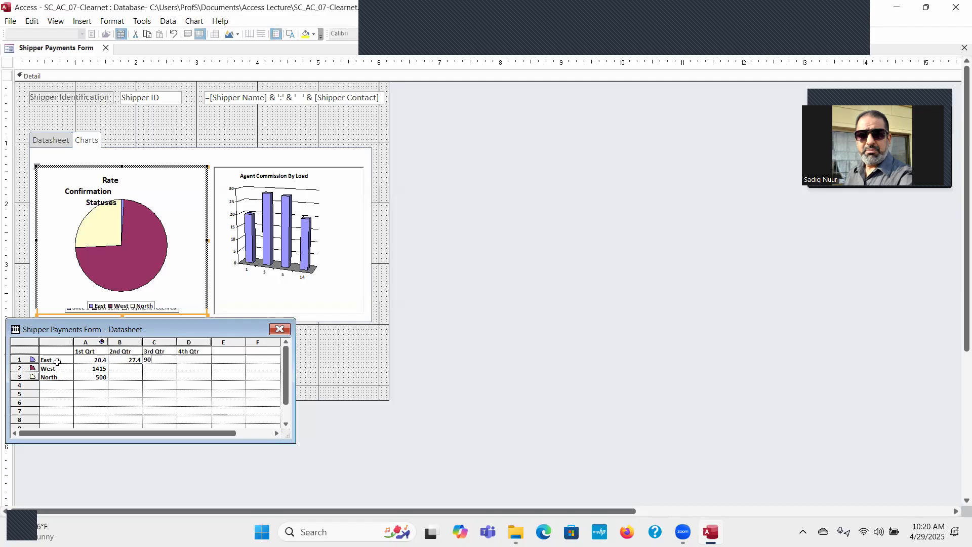
pyautogui.press('Tab')
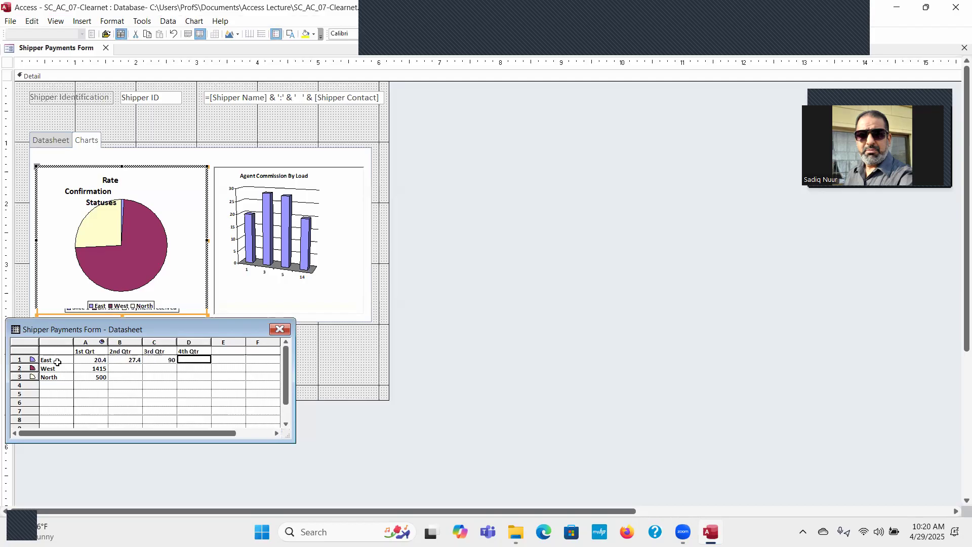
pyautogui.write('20.4')
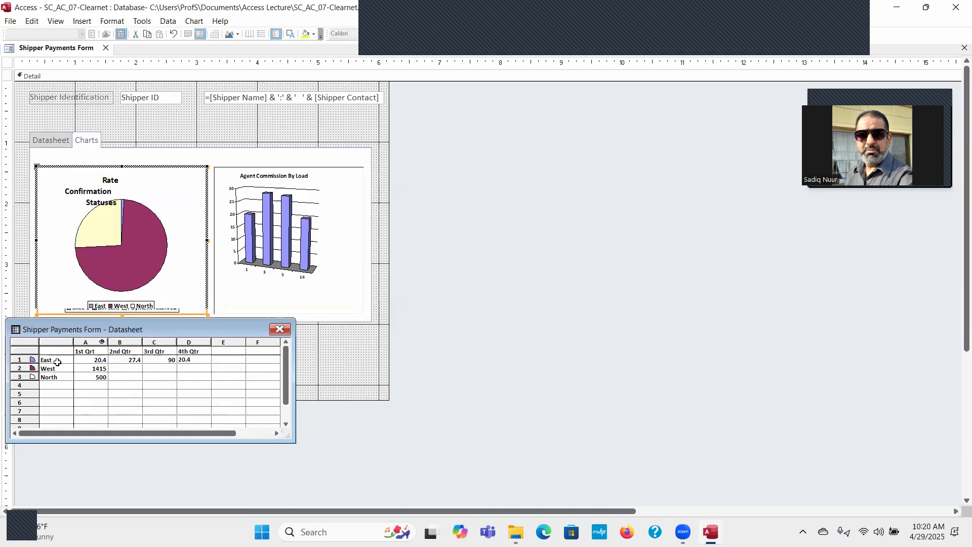
pyautogui.press('Return')
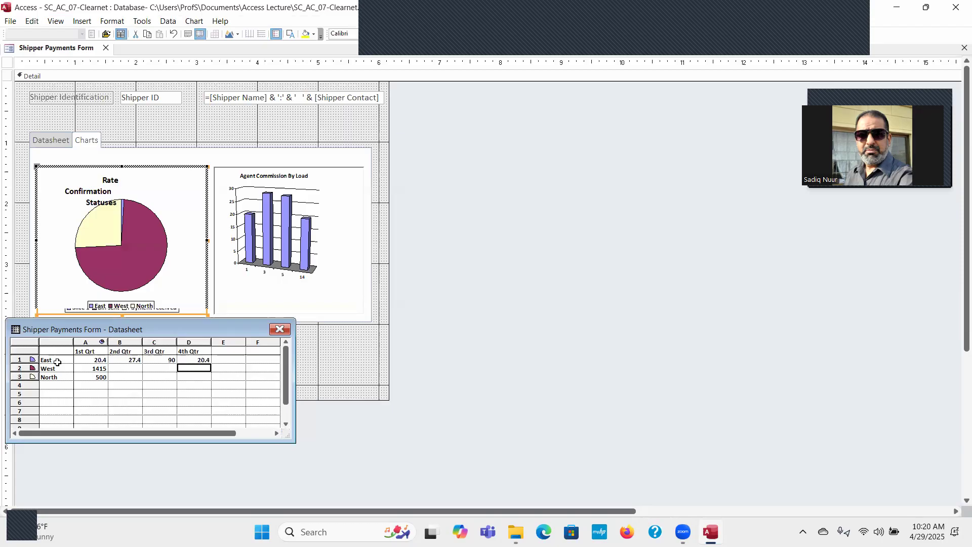
# Enter the 4th Qtr values 31.6 for West and 43.9 for North
pyautogui.write('31.6')
pyautogui.press('Return')
pyautogui.write('43')
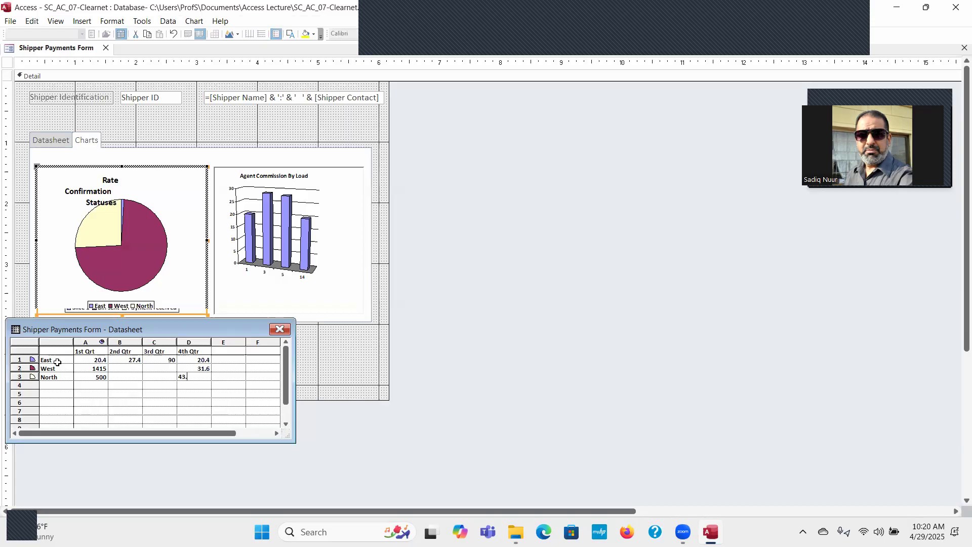
pyautogui.write('.9')
pyautogui.press('Left')
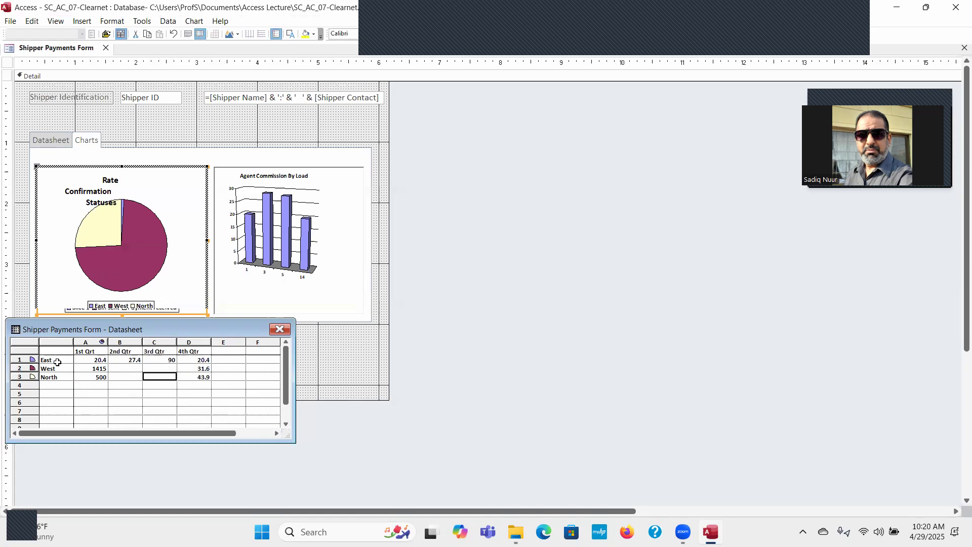
# Enter the 3rd Qtr values 45 for North and 34.6 for West
pyautogui.write('45')
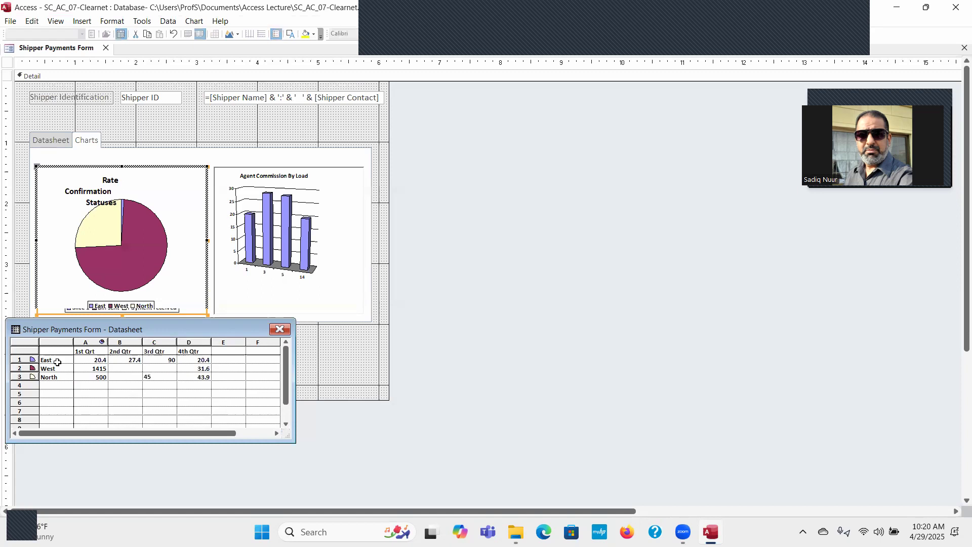
pyautogui.press('Up')
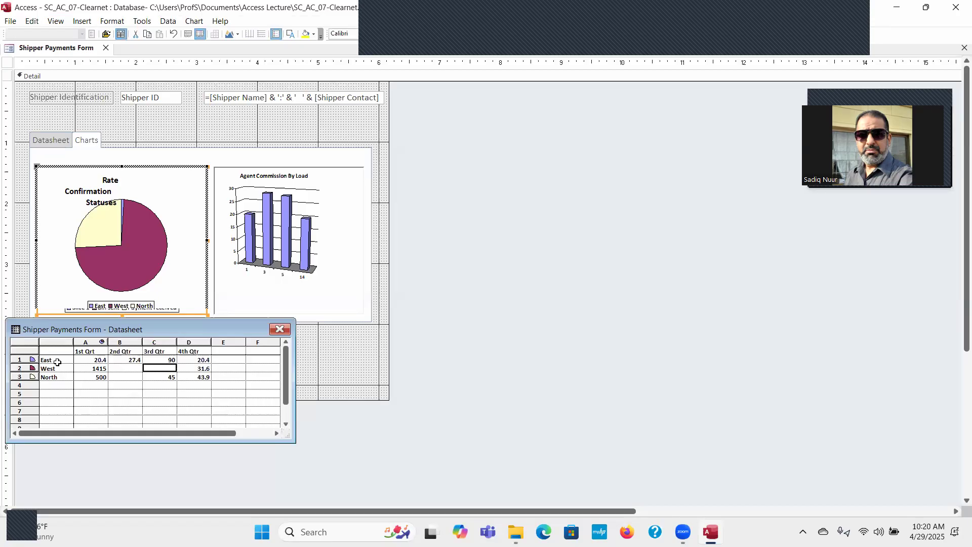
pyautogui.write('34')
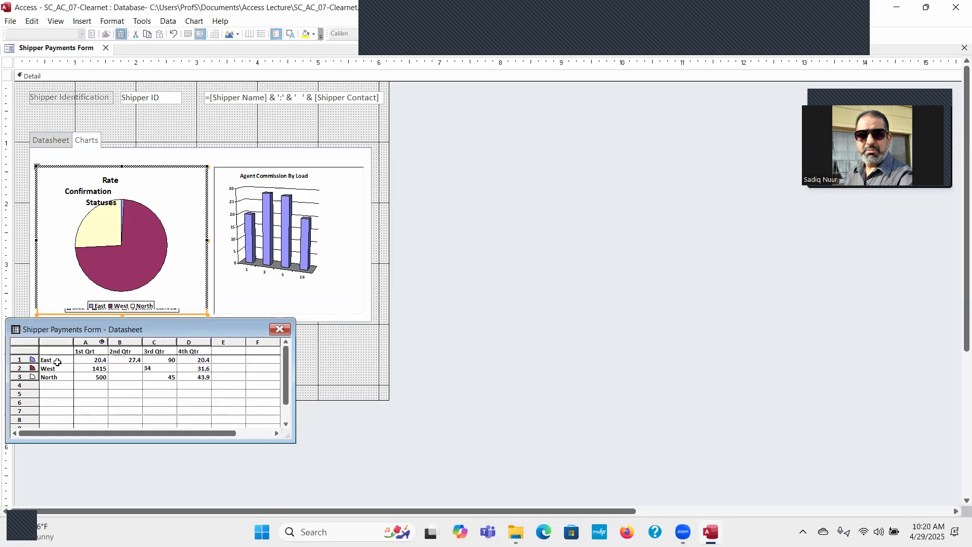
pyautogui.write('.6')
pyautogui.press('Left')
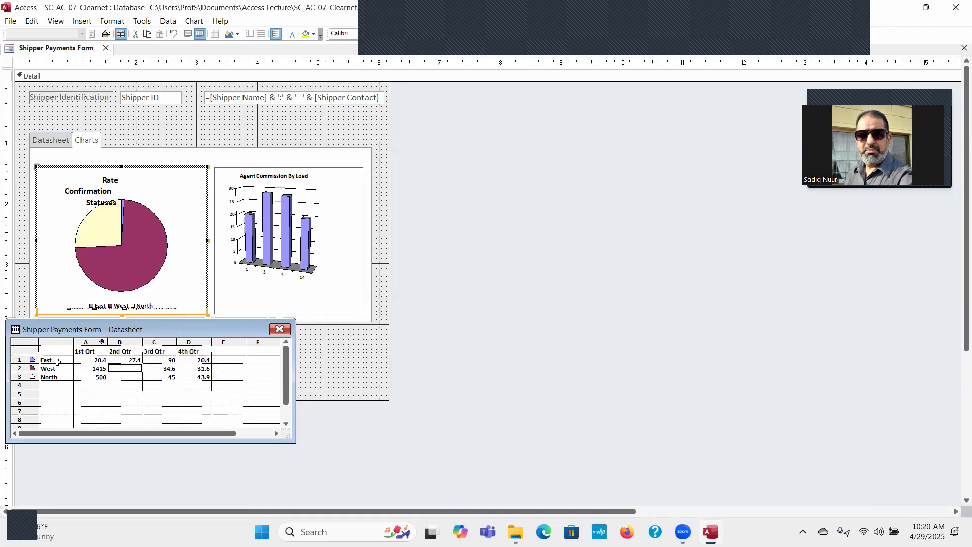
# Enter the 2nd Qtr values 38.6 for West and 46.9 for North
pyautogui.write('38')
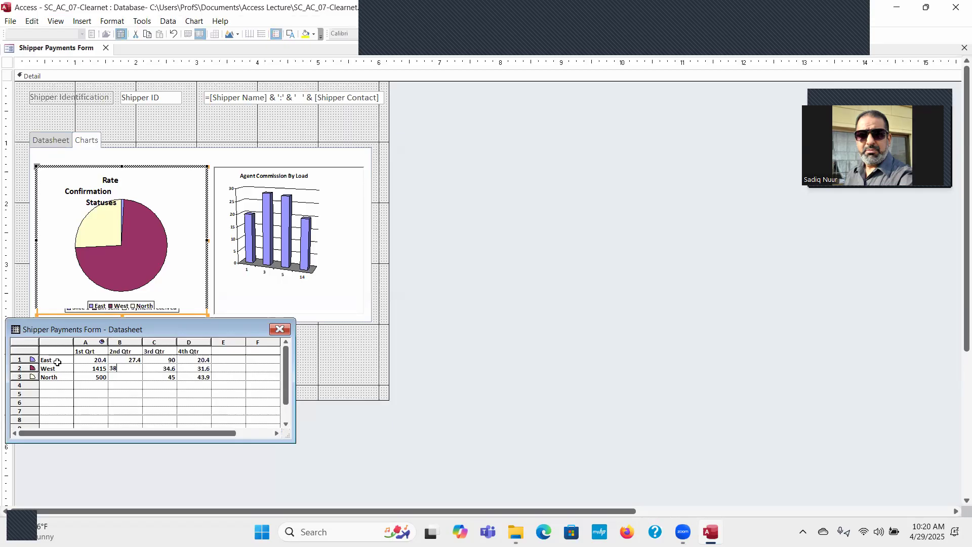
pyautogui.write('.6')
pyautogui.press('Return')
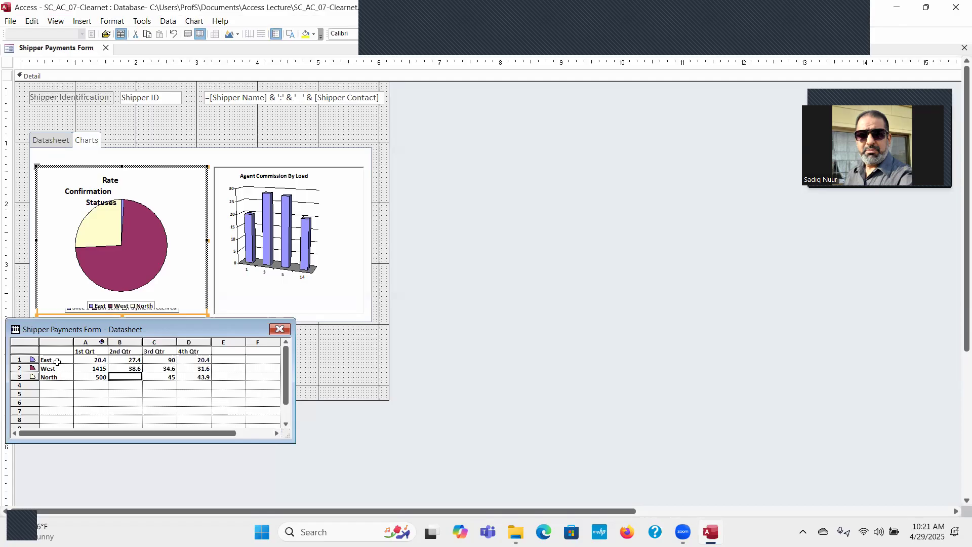
pyautogui.write('46')
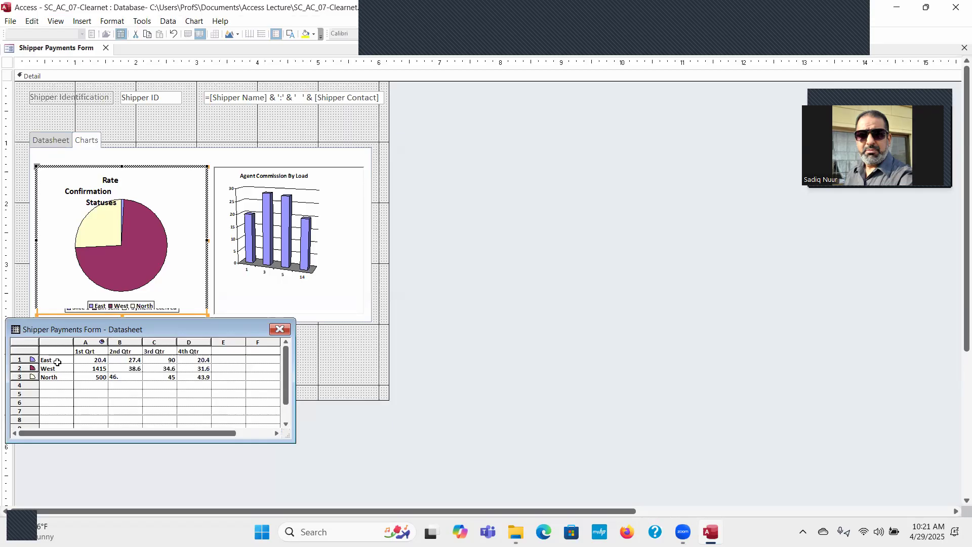
pyautogui.write('.9')
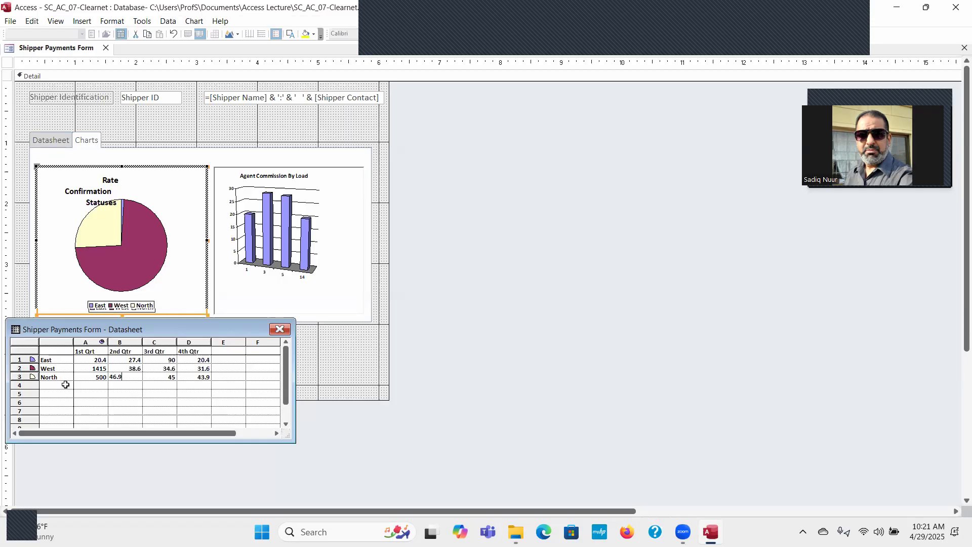
pyautogui.click(87, 410)
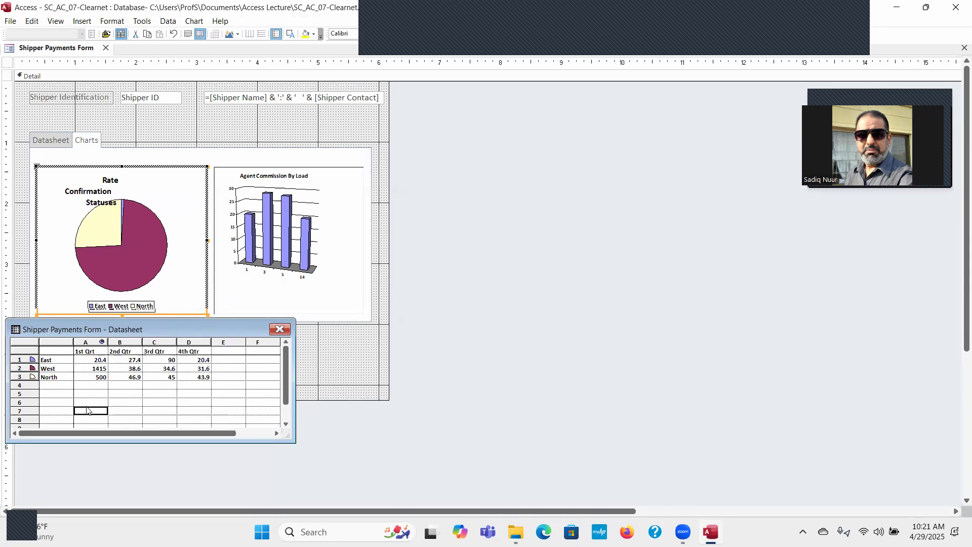
# Enter the 1st Qtr values 30.6 for West and 45.9 for North, and close the chart's datasheet
pyautogui.click(98, 370)
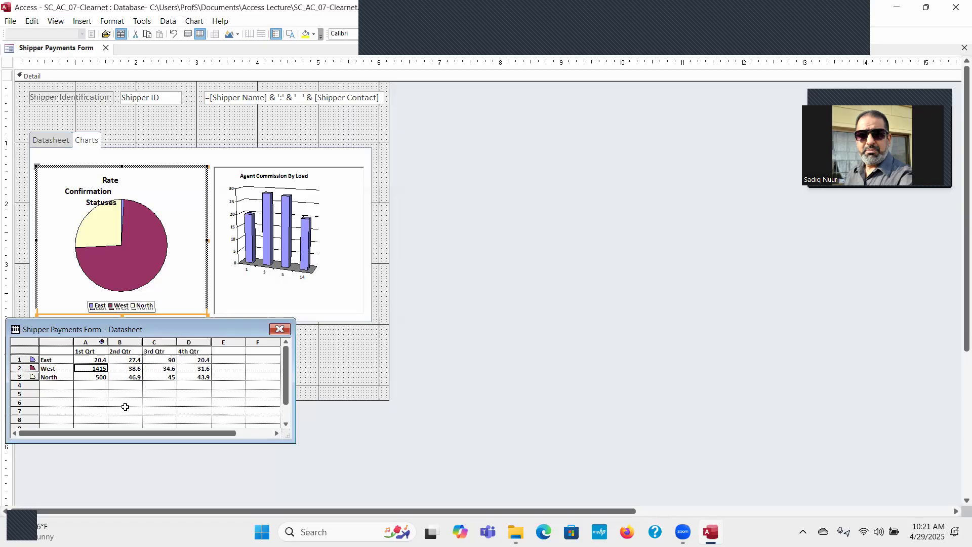
pyautogui.write('30.')
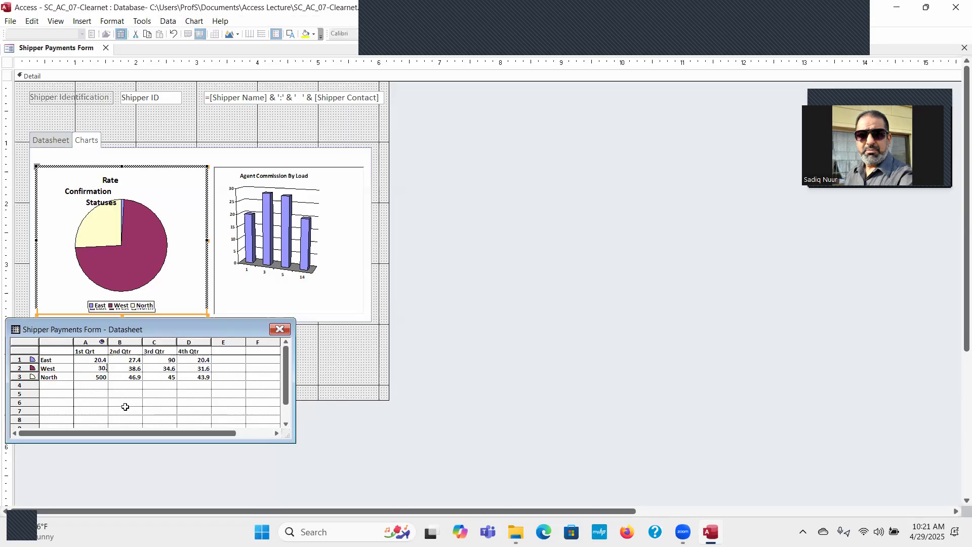
pyautogui.write('6')
pyautogui.click(103, 379)
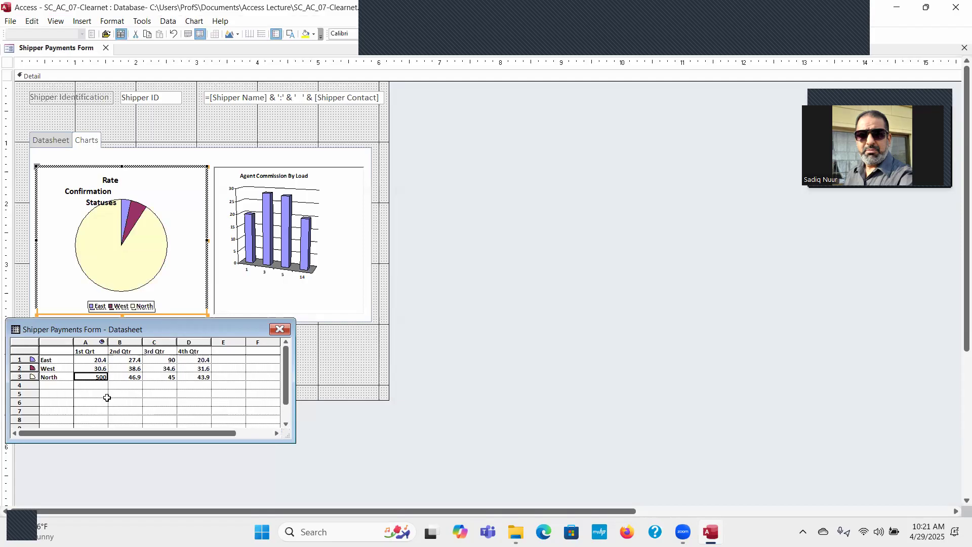
pyautogui.write('45')
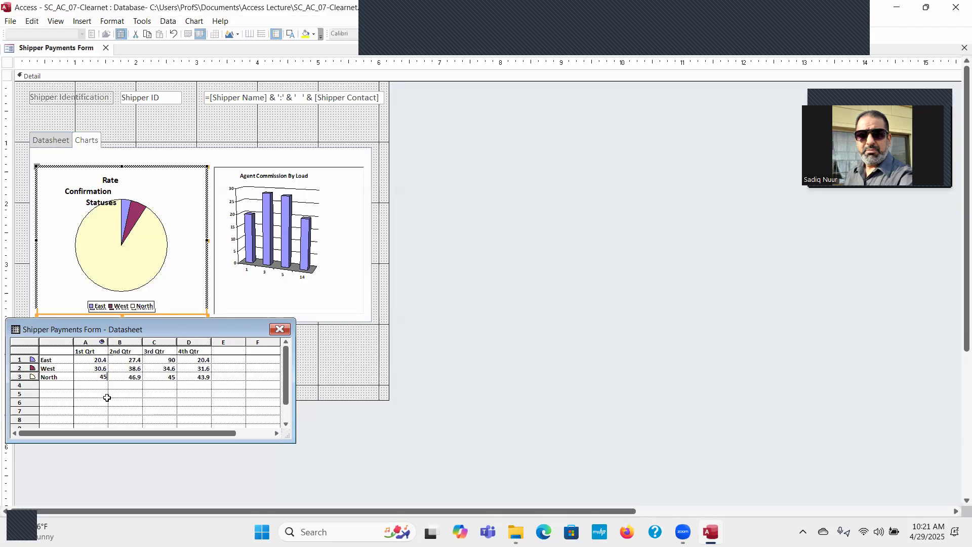
pyautogui.write('.9')
pyautogui.press('Return')
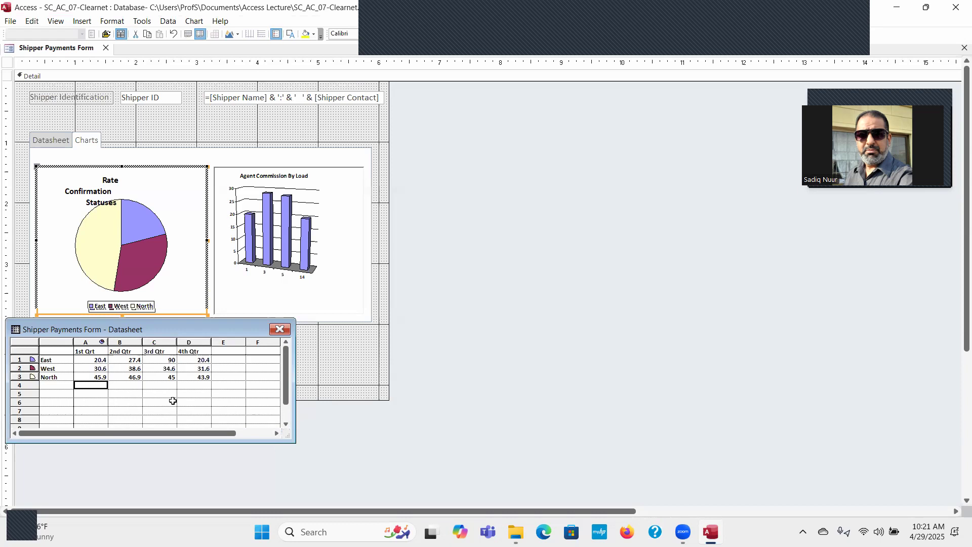
pyautogui.click(282, 330)
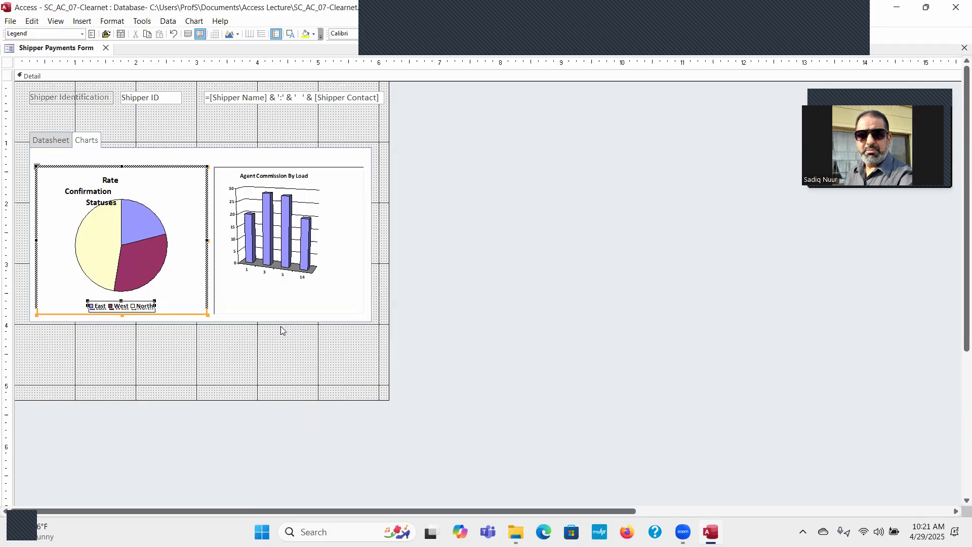
# Try value and category name data labels on the pie chart, but keep only the percentage labels
pyautogui.rightClick(189, 214)
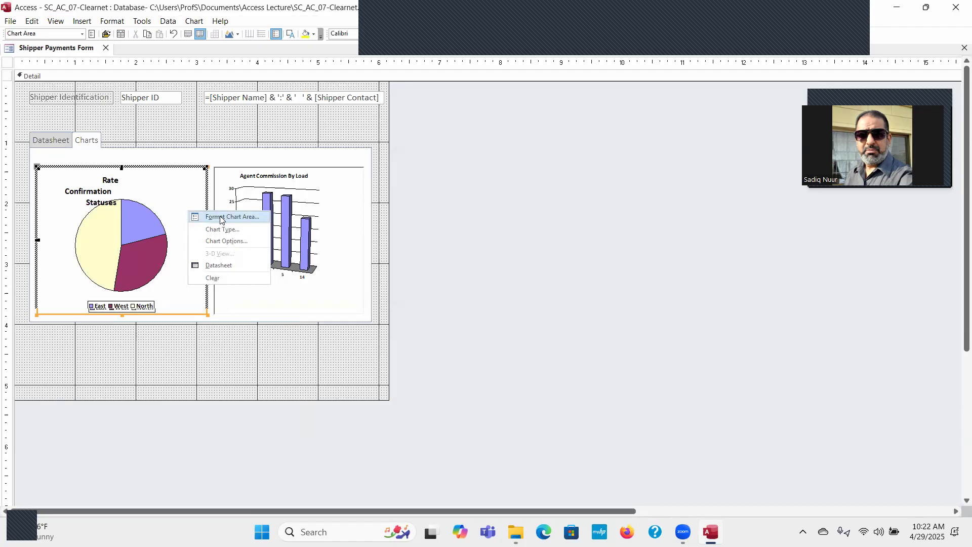
pyautogui.click(227, 242)
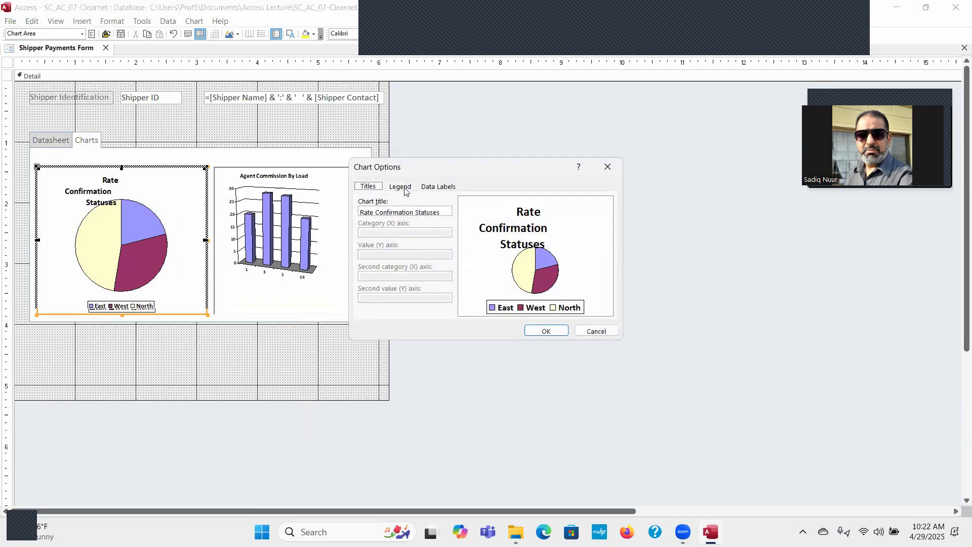
pyautogui.click(432, 187)
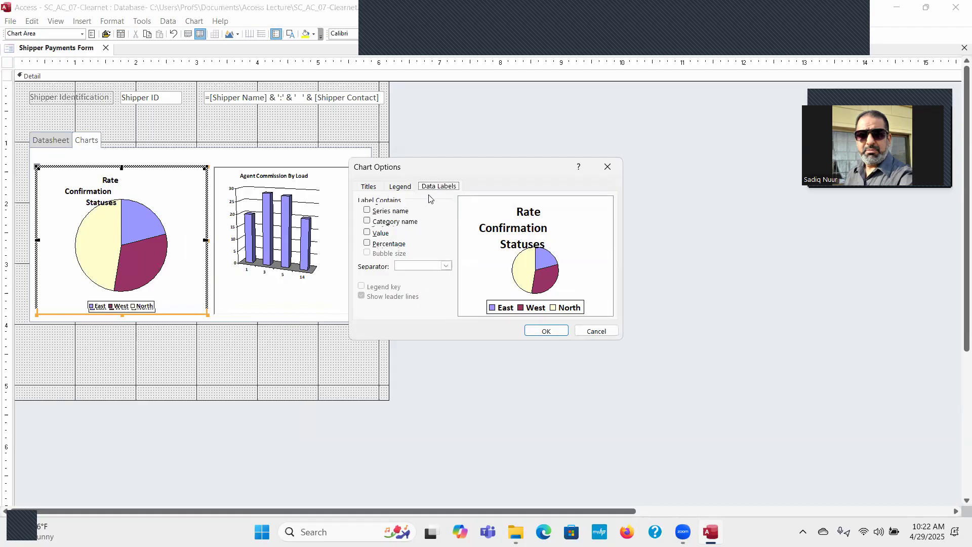
pyautogui.click(367, 243)
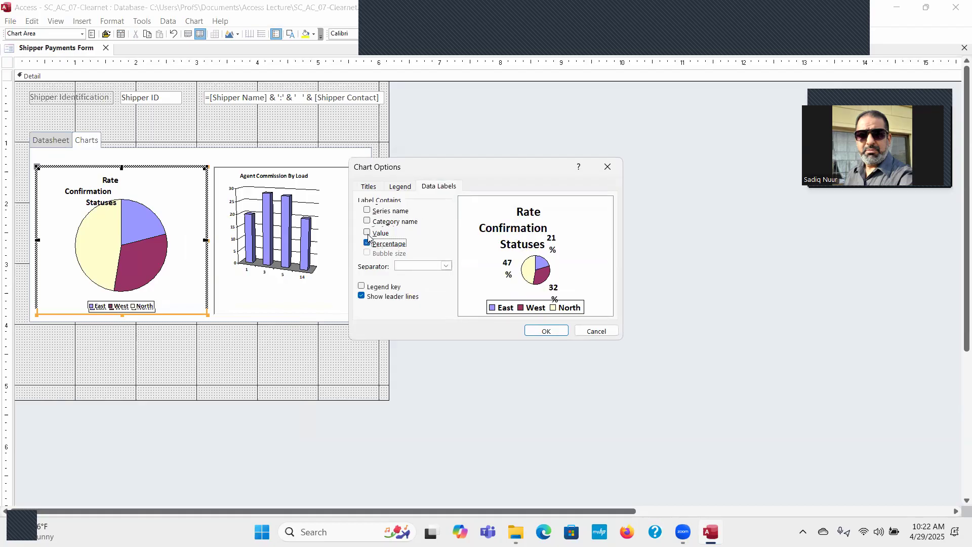
pyautogui.click(368, 233)
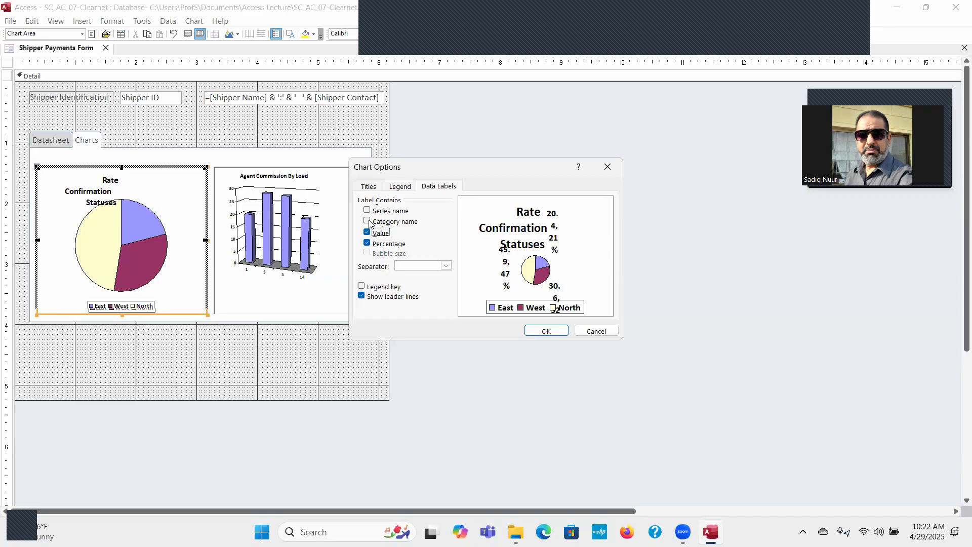
pyautogui.click(368, 221)
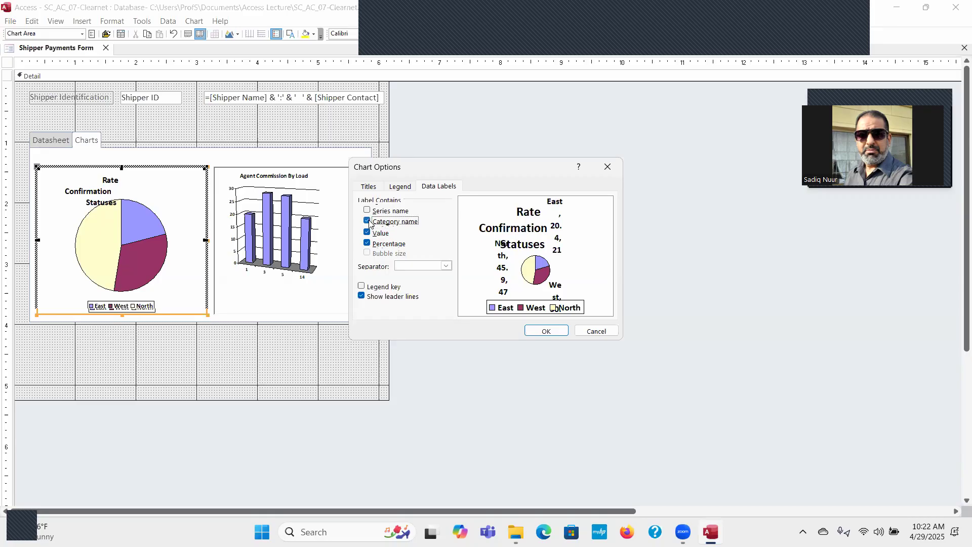
pyautogui.click(368, 233)
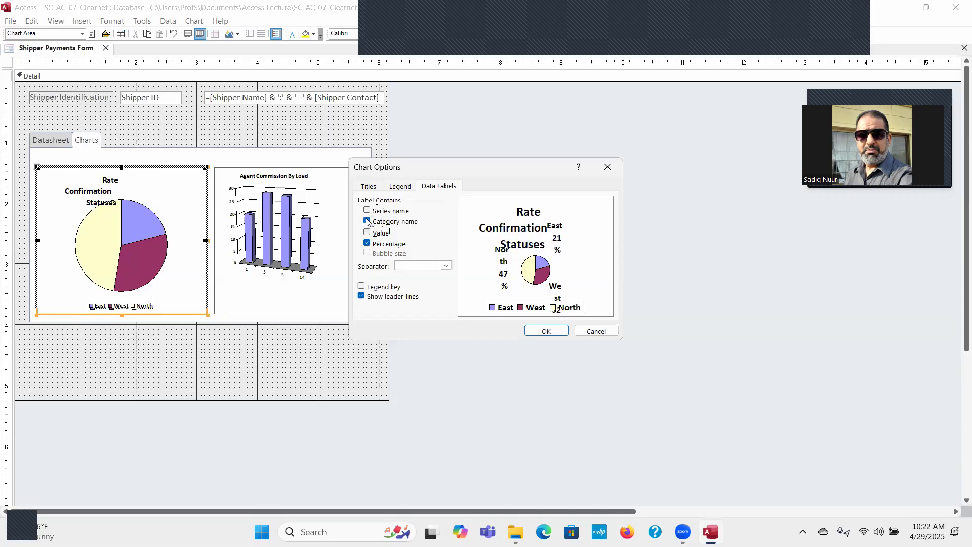
pyautogui.click(368, 221)
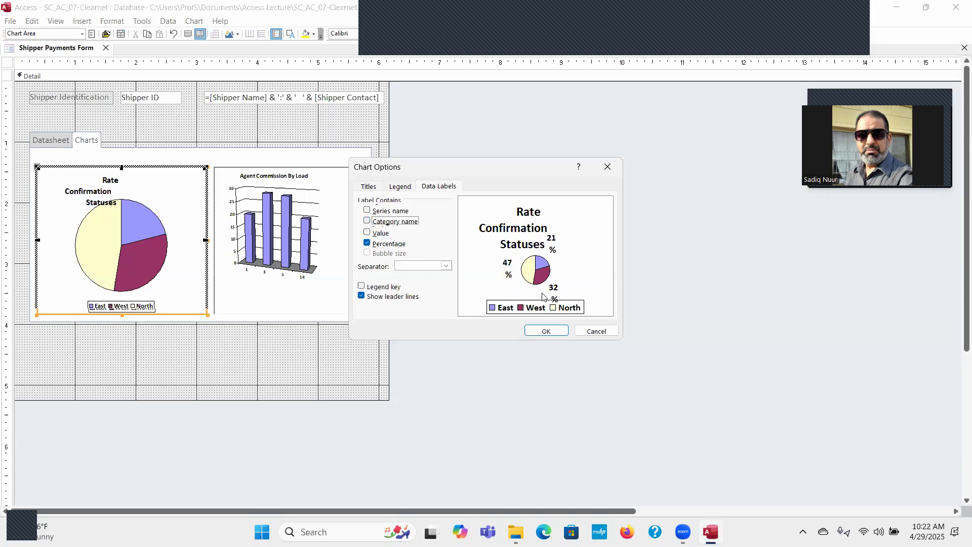
pyautogui.click(553, 333)
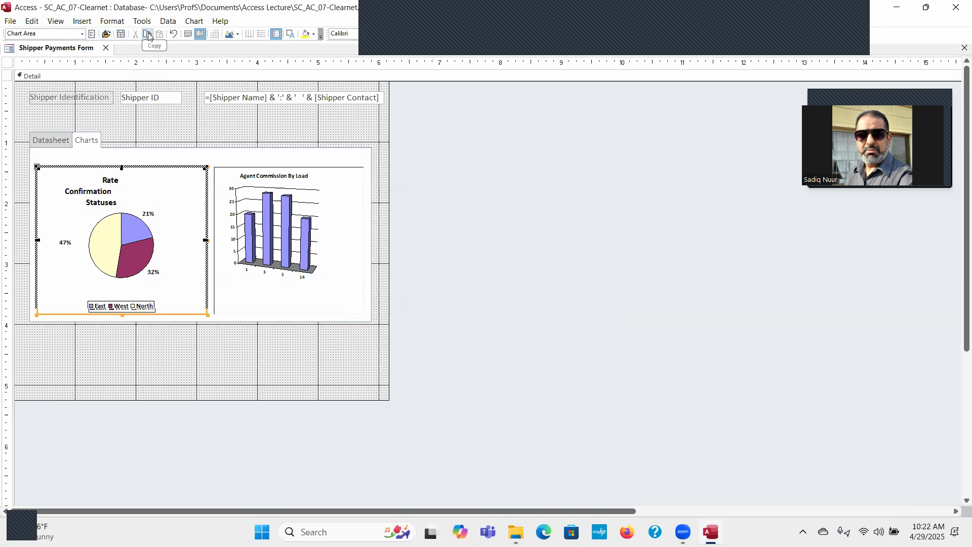
pyautogui.click(360, 12)
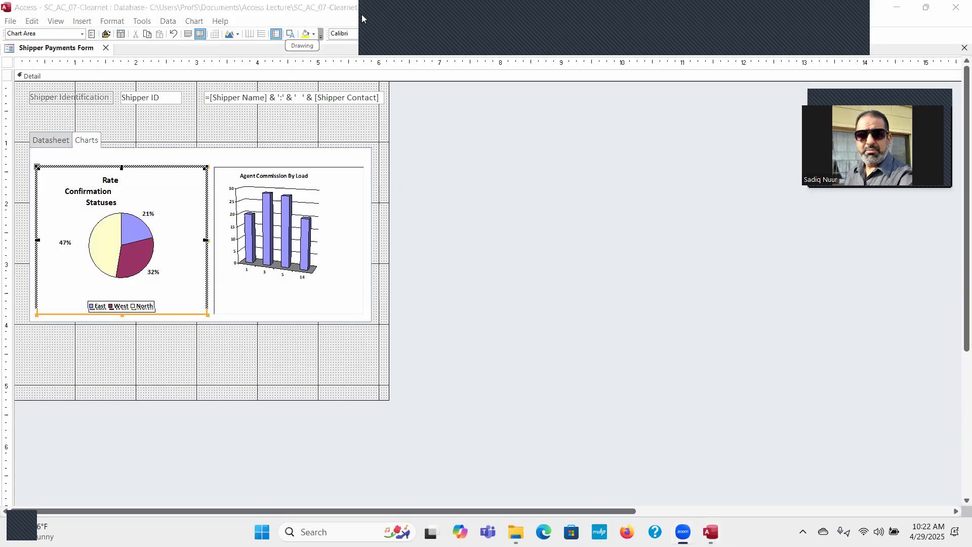
pyautogui.moveTo(362, 14); pyautogui.dragTo(411, 63)
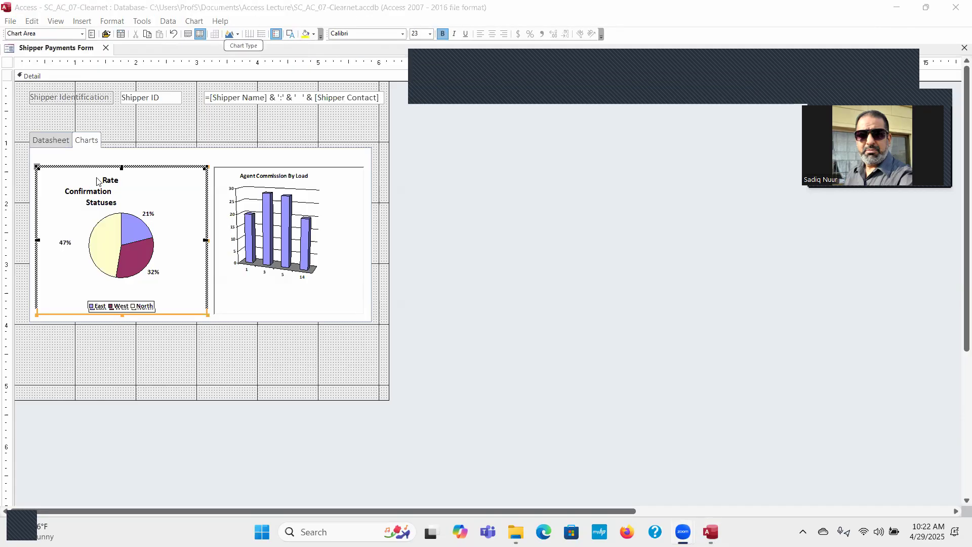
pyautogui.doubleClick(157, 197)
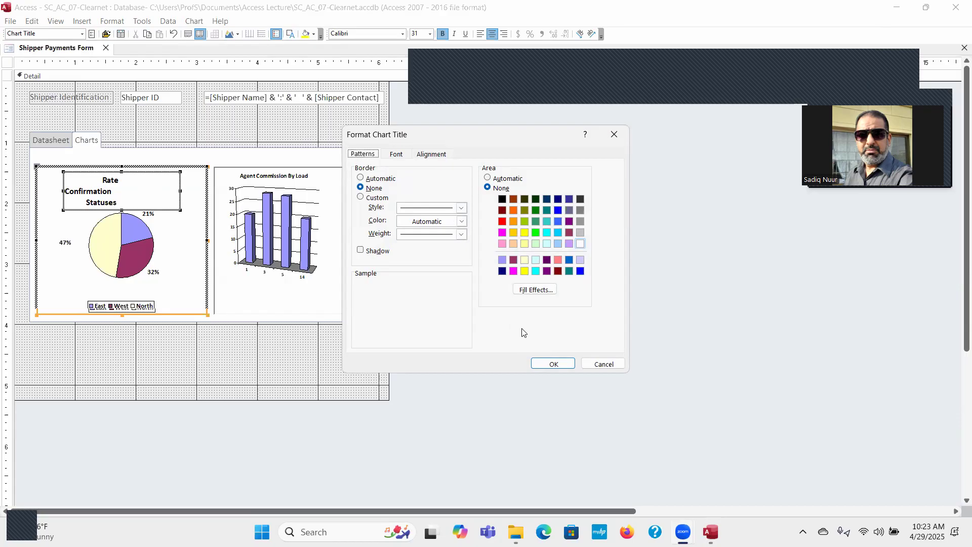
pyautogui.click(595, 363)
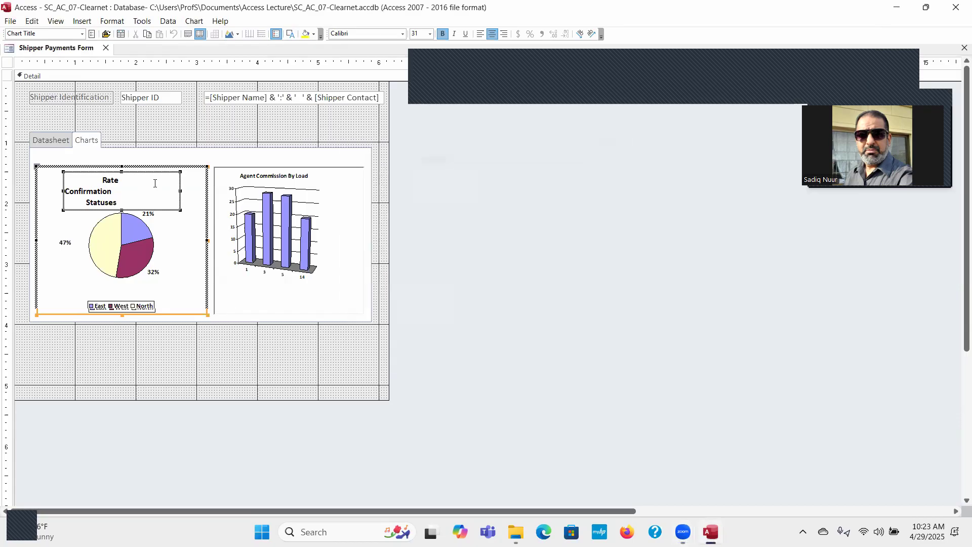
# Leave chart editing and view the Charts page of the form in Form view
pyautogui.click(191, 160)
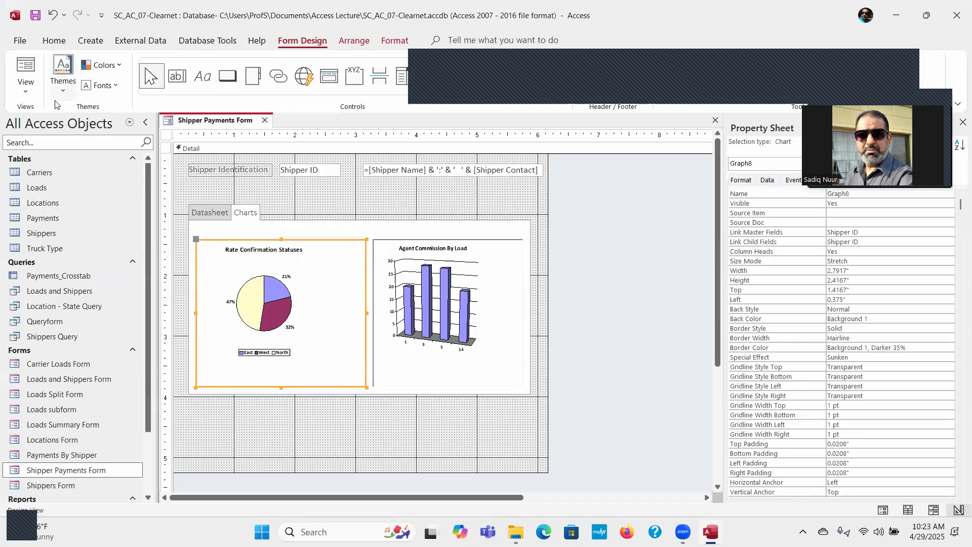
pyautogui.click(23, 64)
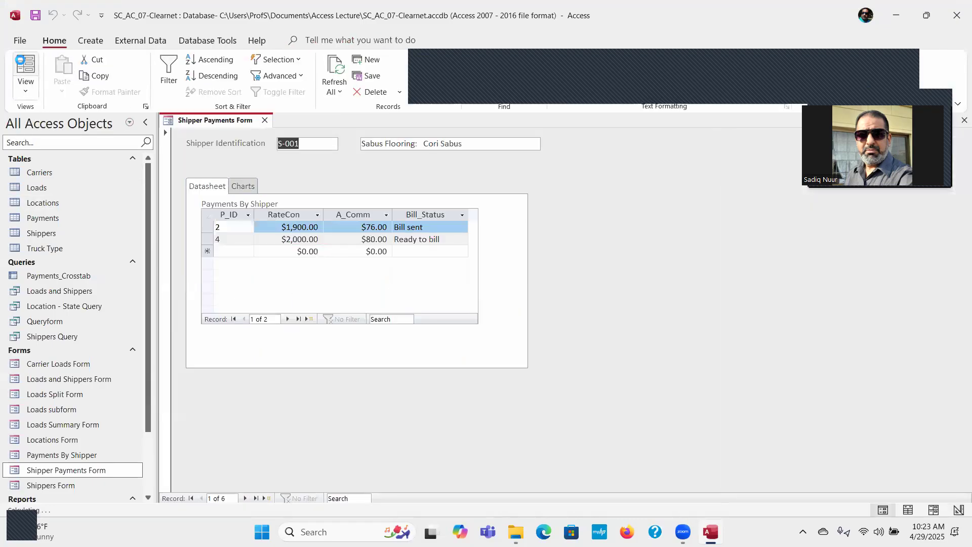
pyautogui.click(244, 188)
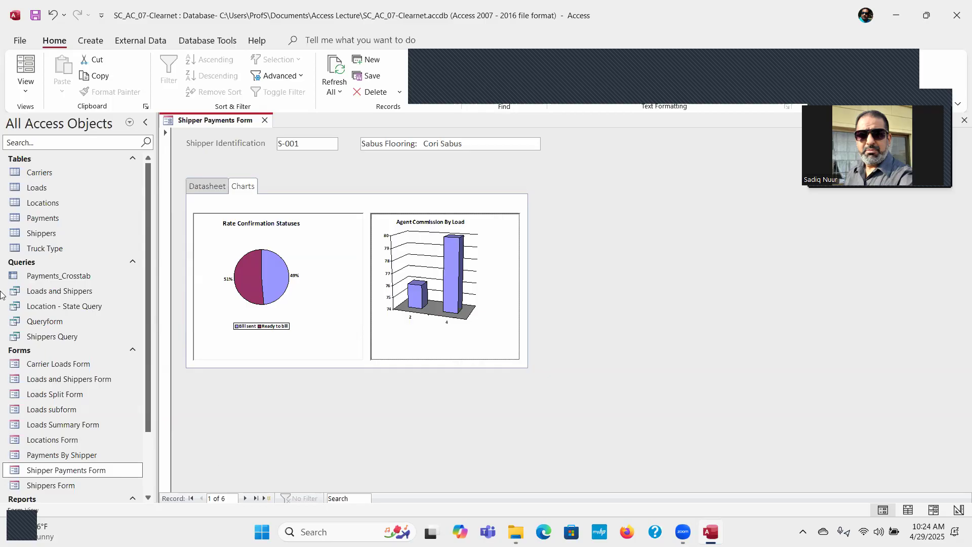
# Close the database, saving the design changes to the Shipper Payments Form
pyautogui.click(20, 41)
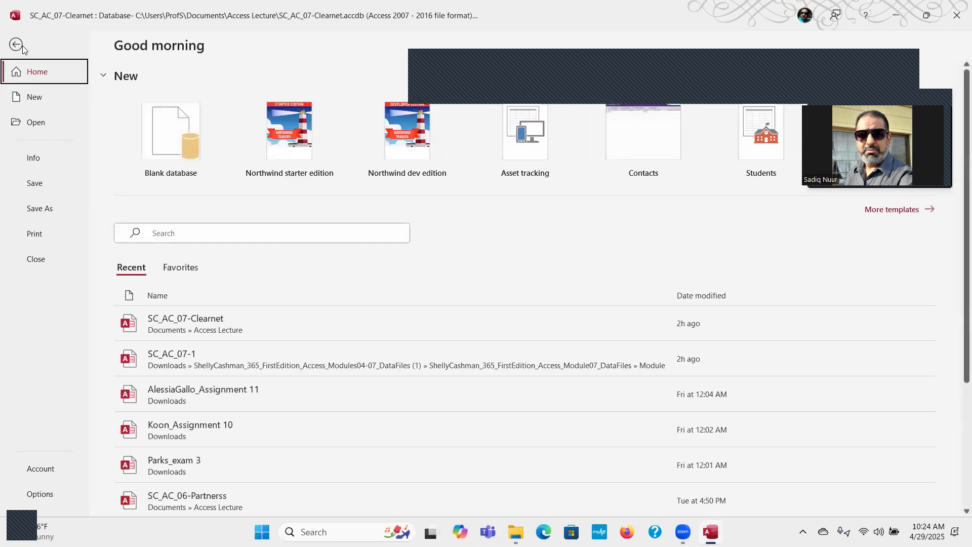
pyautogui.click(43, 259)
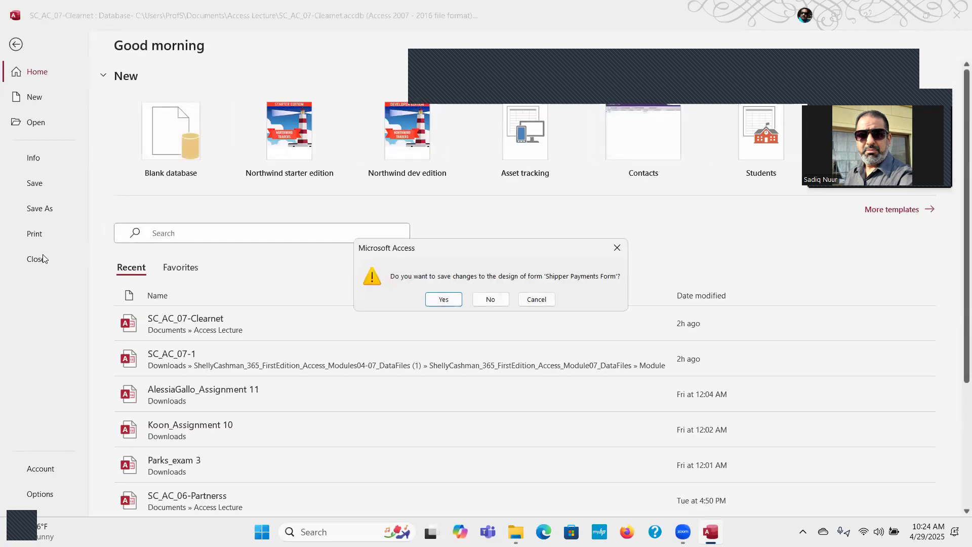
pyautogui.click(443, 299)
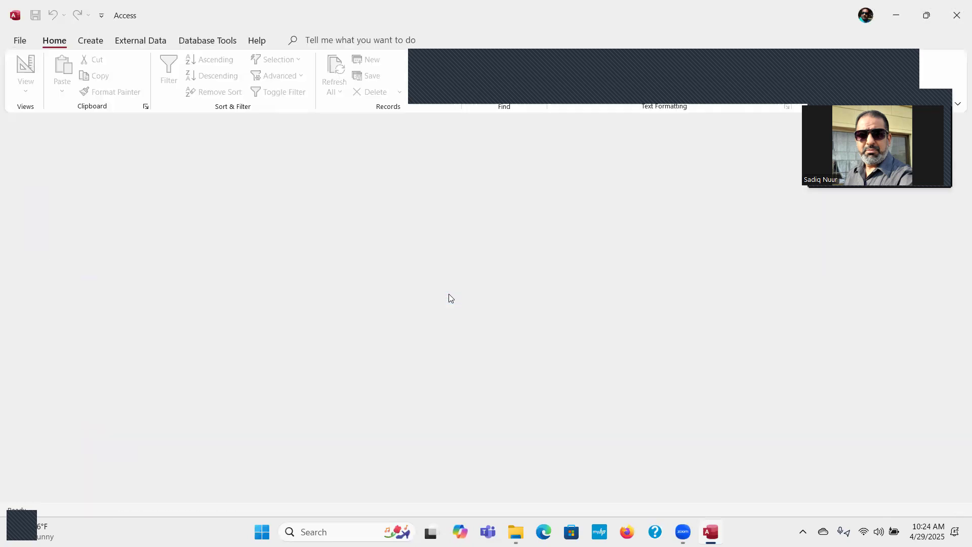